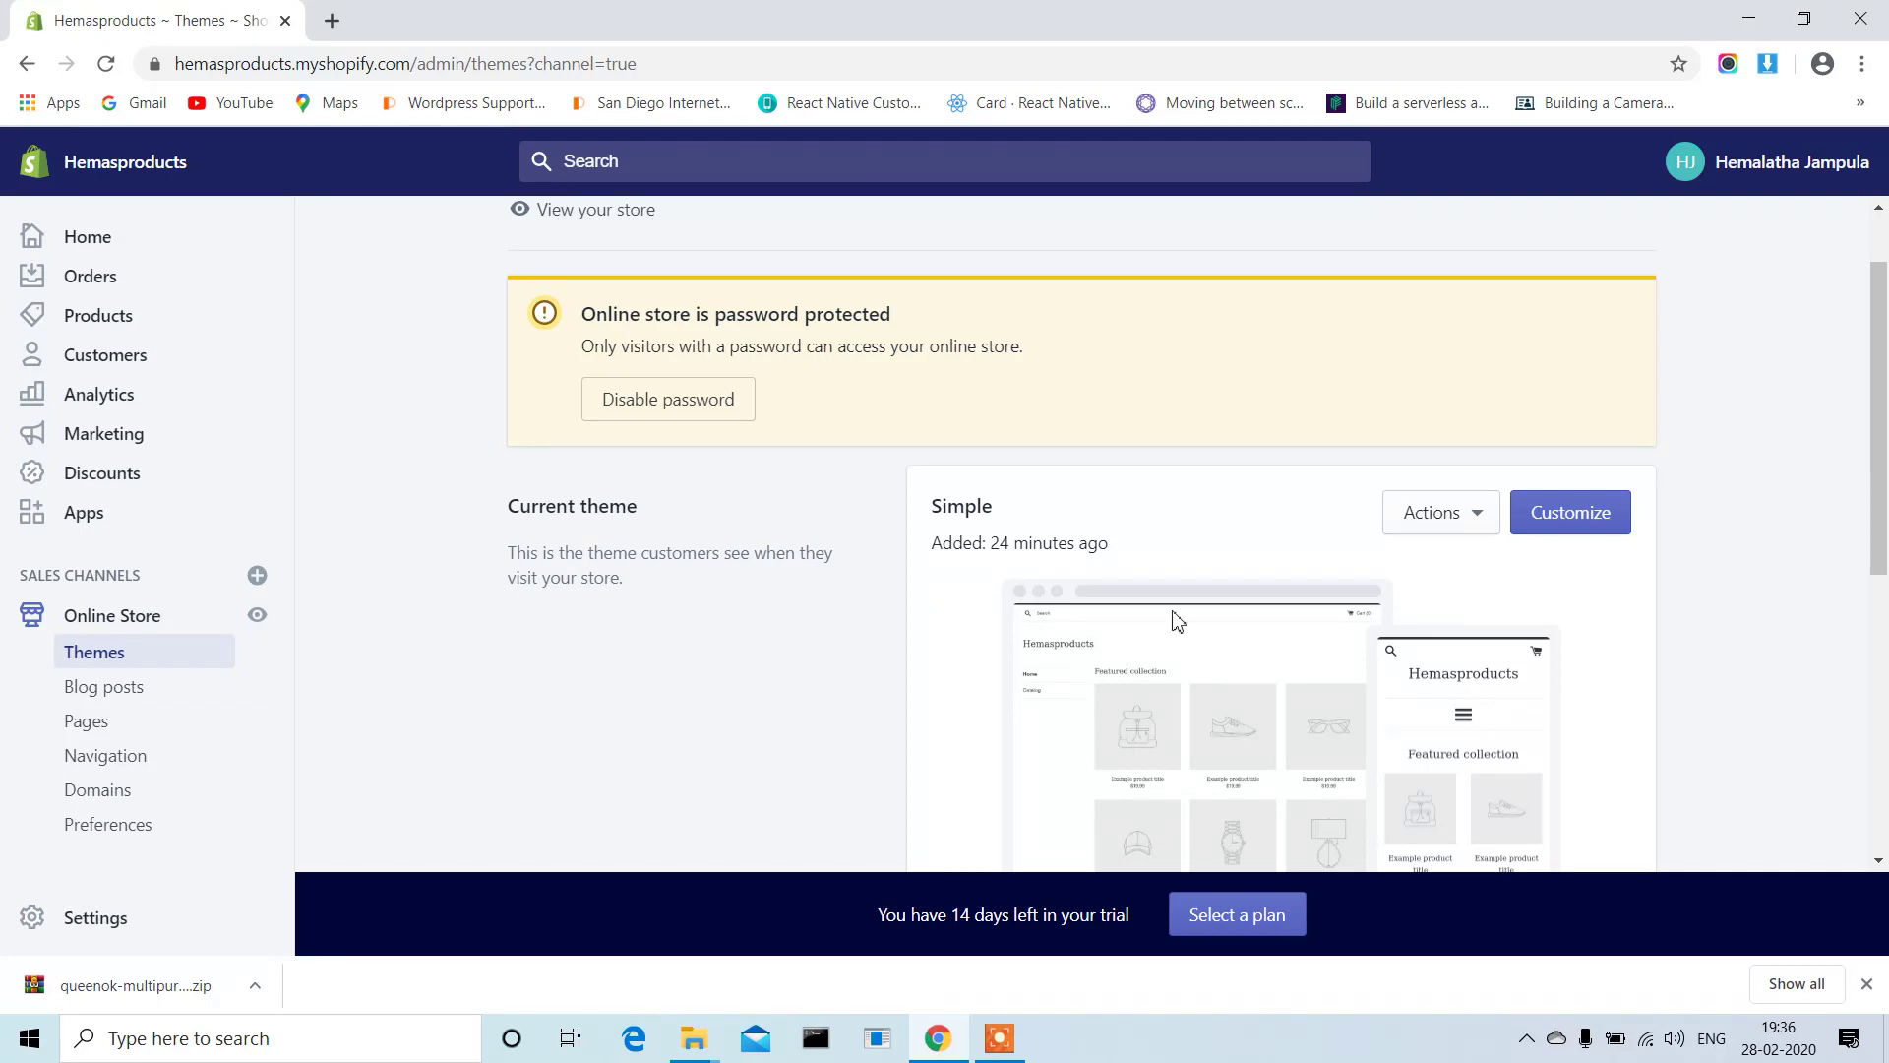
Open the theme editor for the current Simple theme from the Themes page.
{"action": "scroll", "coordinate": [1883, 411], "scroll_direction": "down", "scroll_amount": 5}
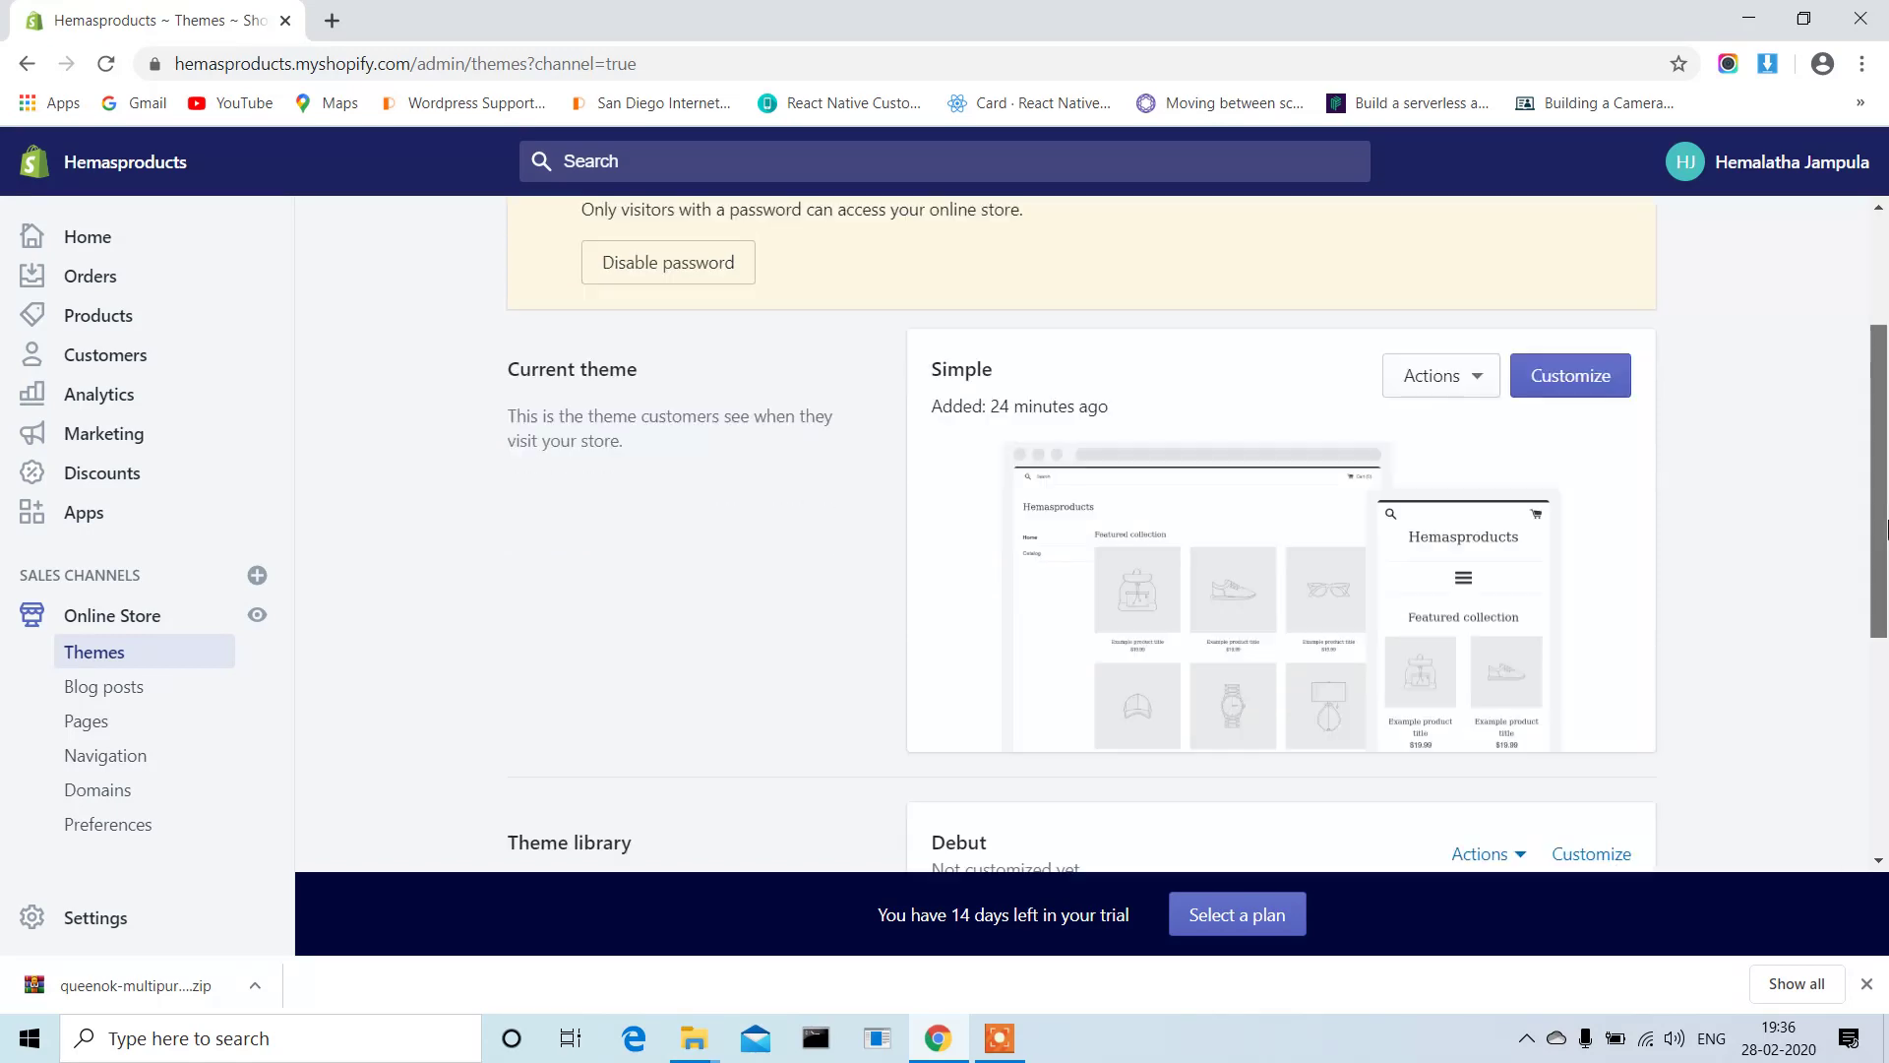
{"action": "scroll", "coordinate": [1882, 345], "scroll_direction": "up", "scroll_amount": 6}
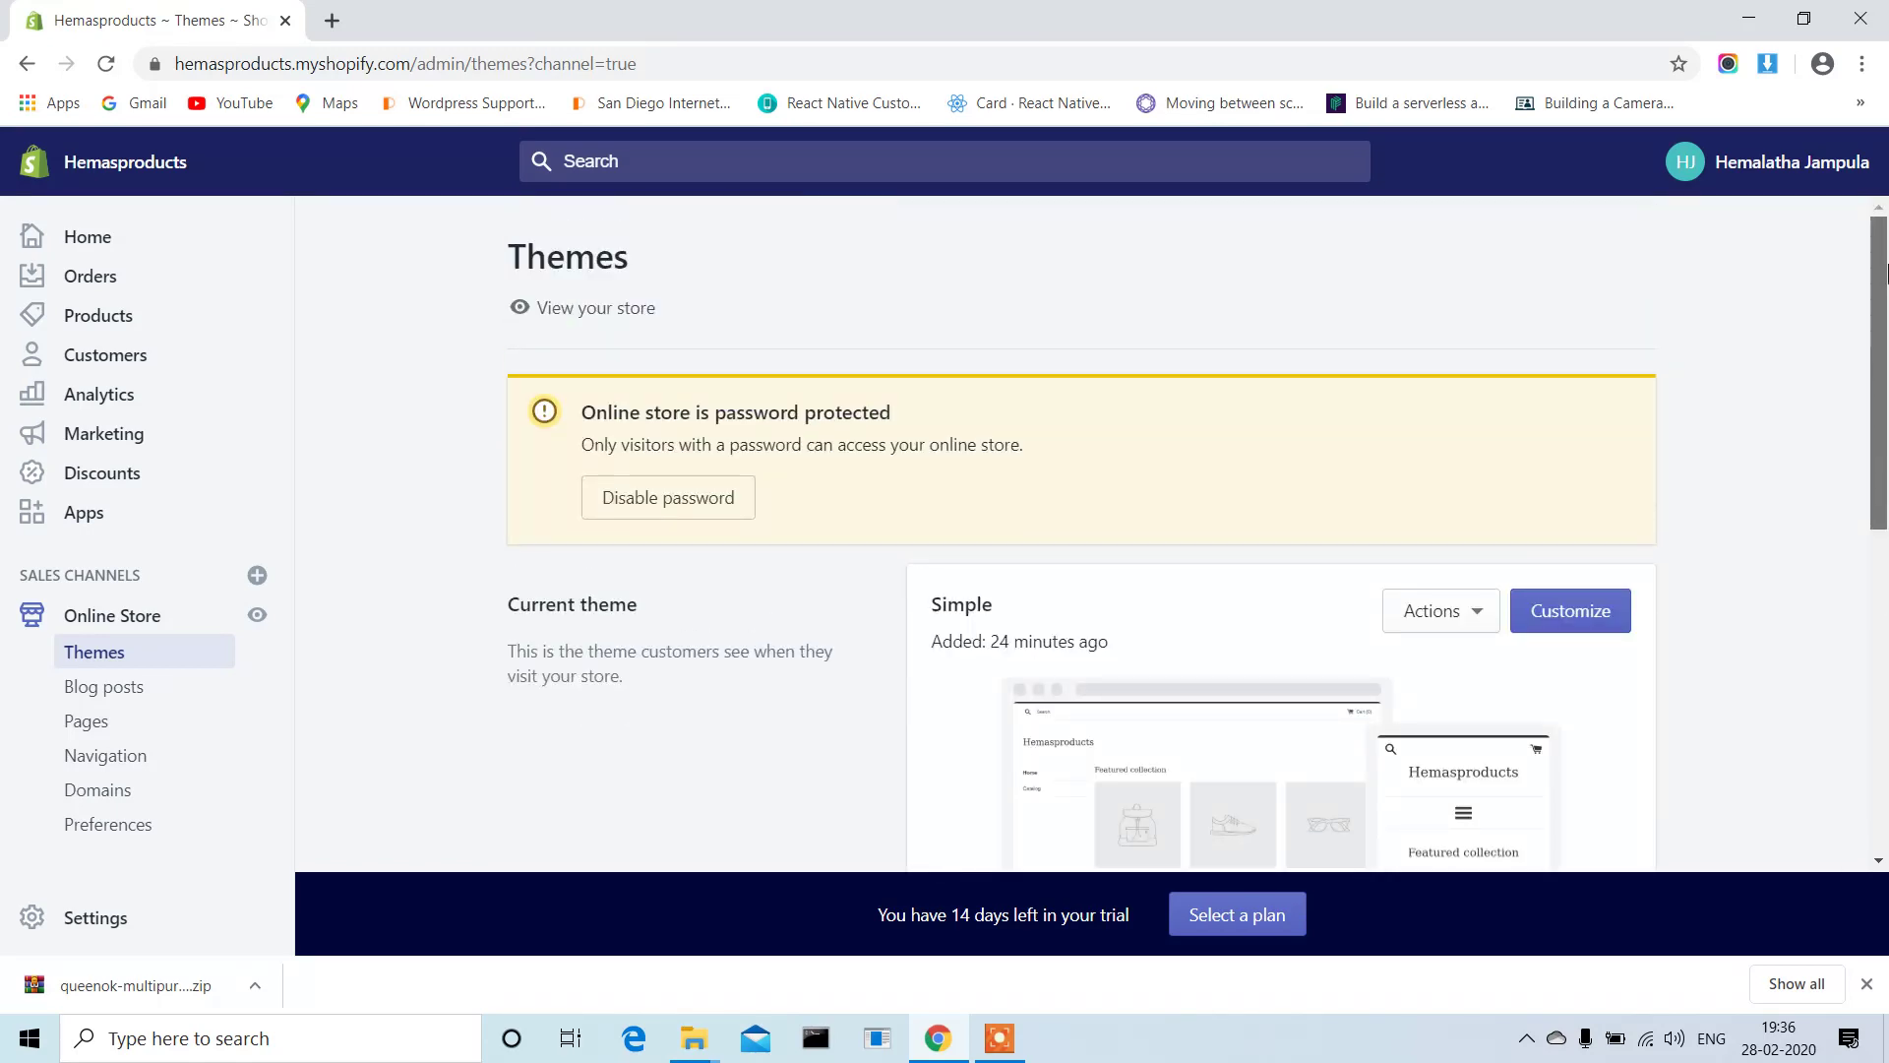
{"action": "scroll", "coordinate": [1884, 296], "scroll_direction": "down", "scroll_amount": 3}
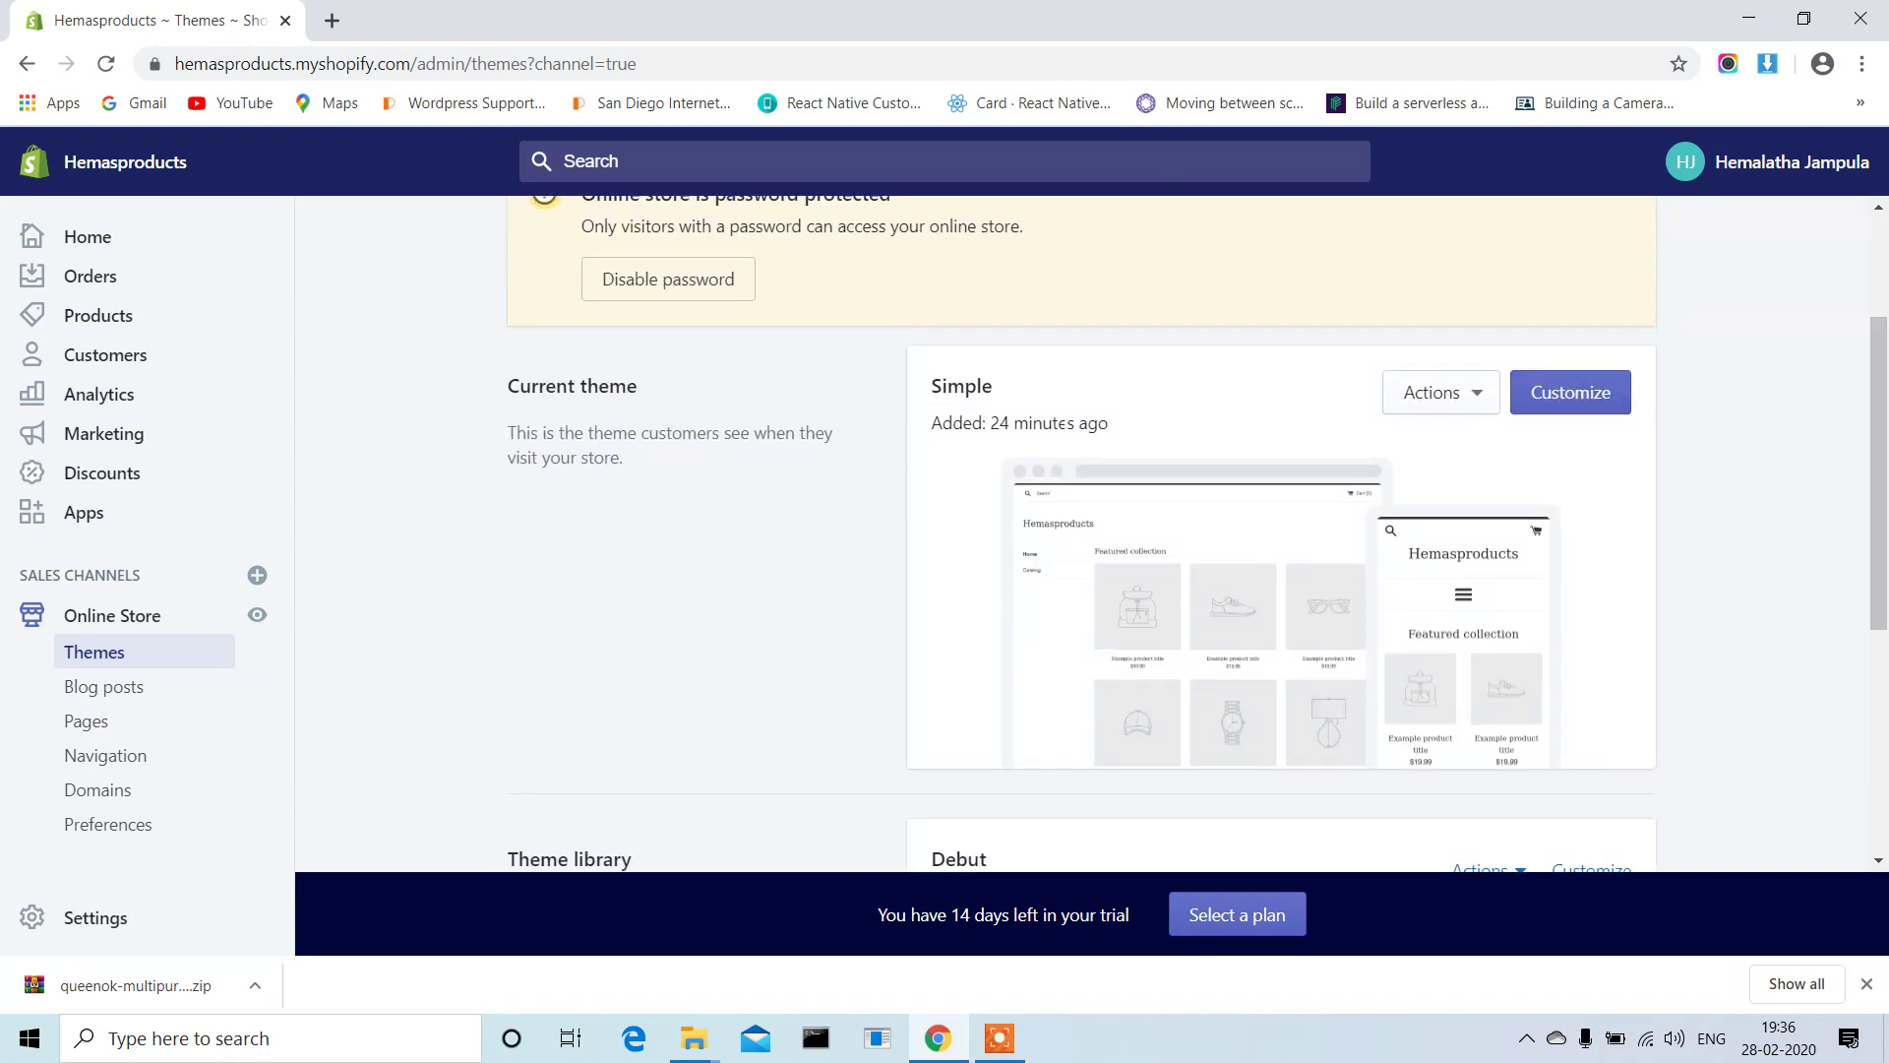
{"action": "left_click", "coordinate": [1592, 404]}
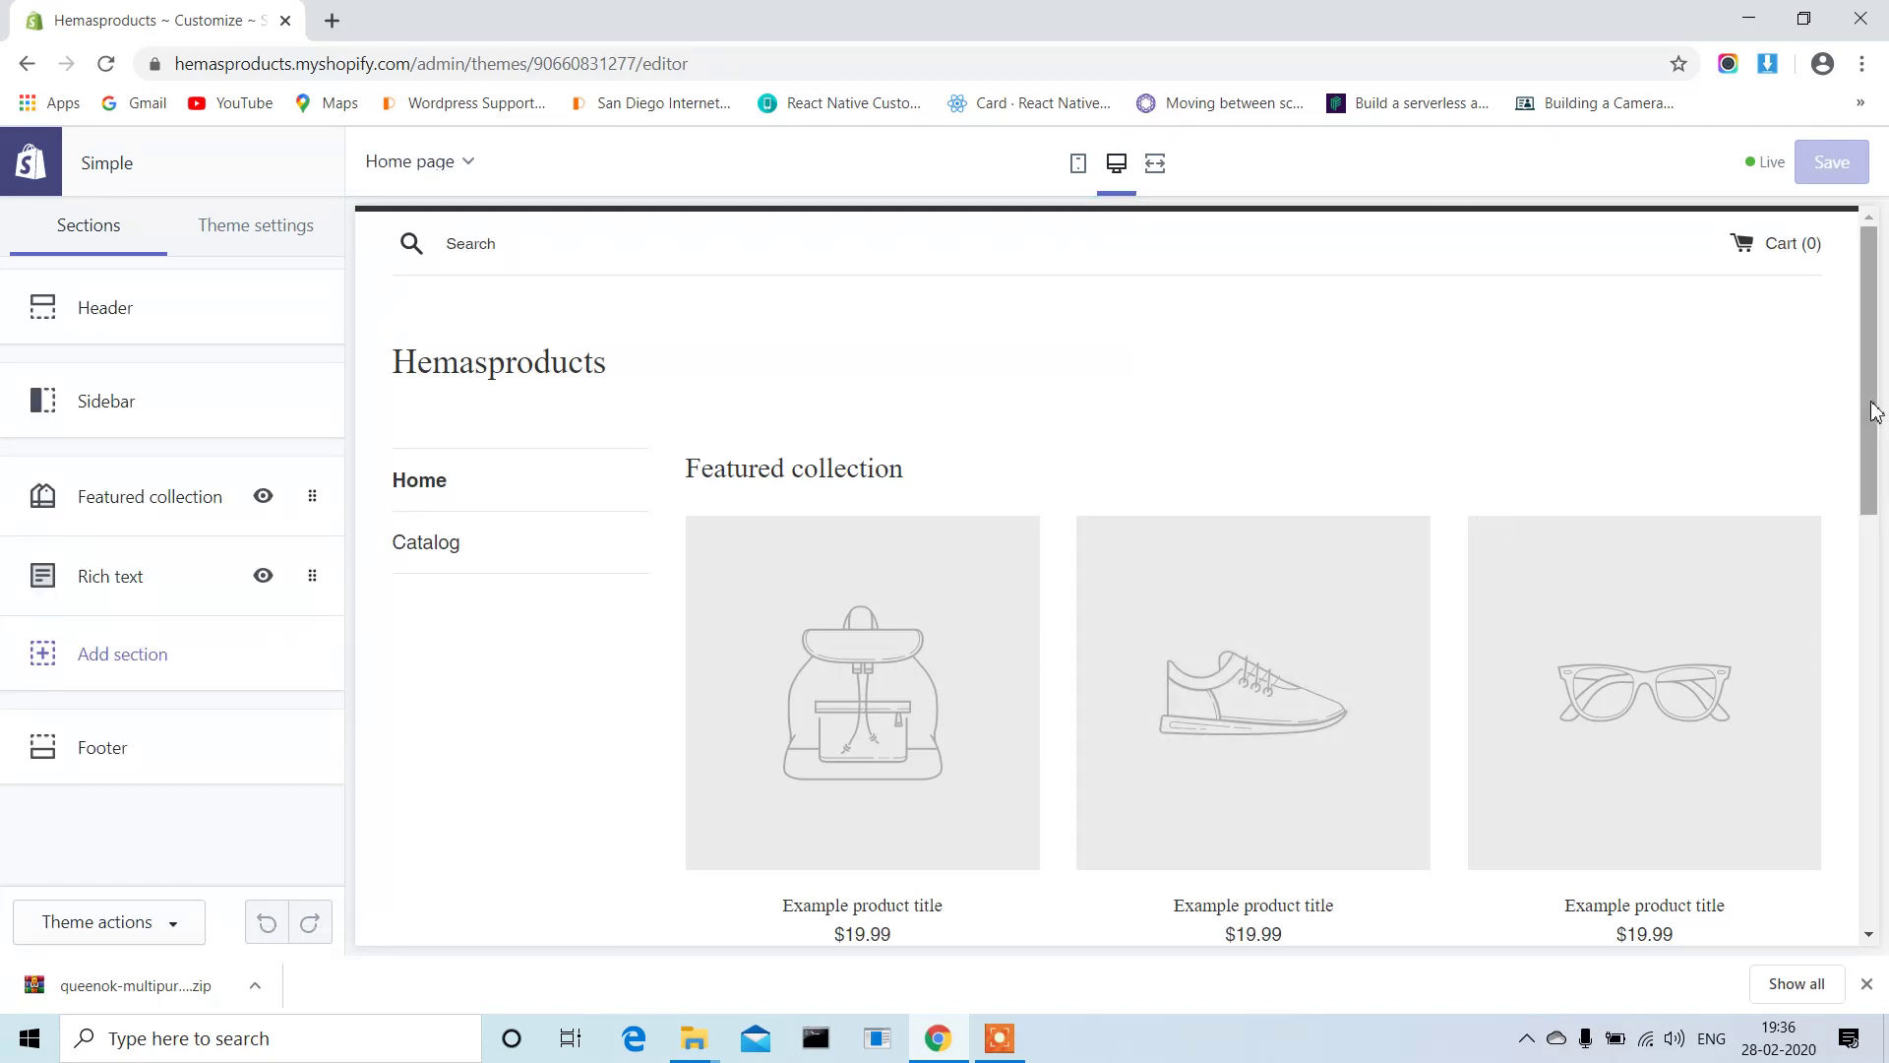
Scroll the Simple theme preview, then return to the Themes page.
{"action": "left_click_drag", "start_coordinate": [1876, 411], "coordinate": [1887, 328]}
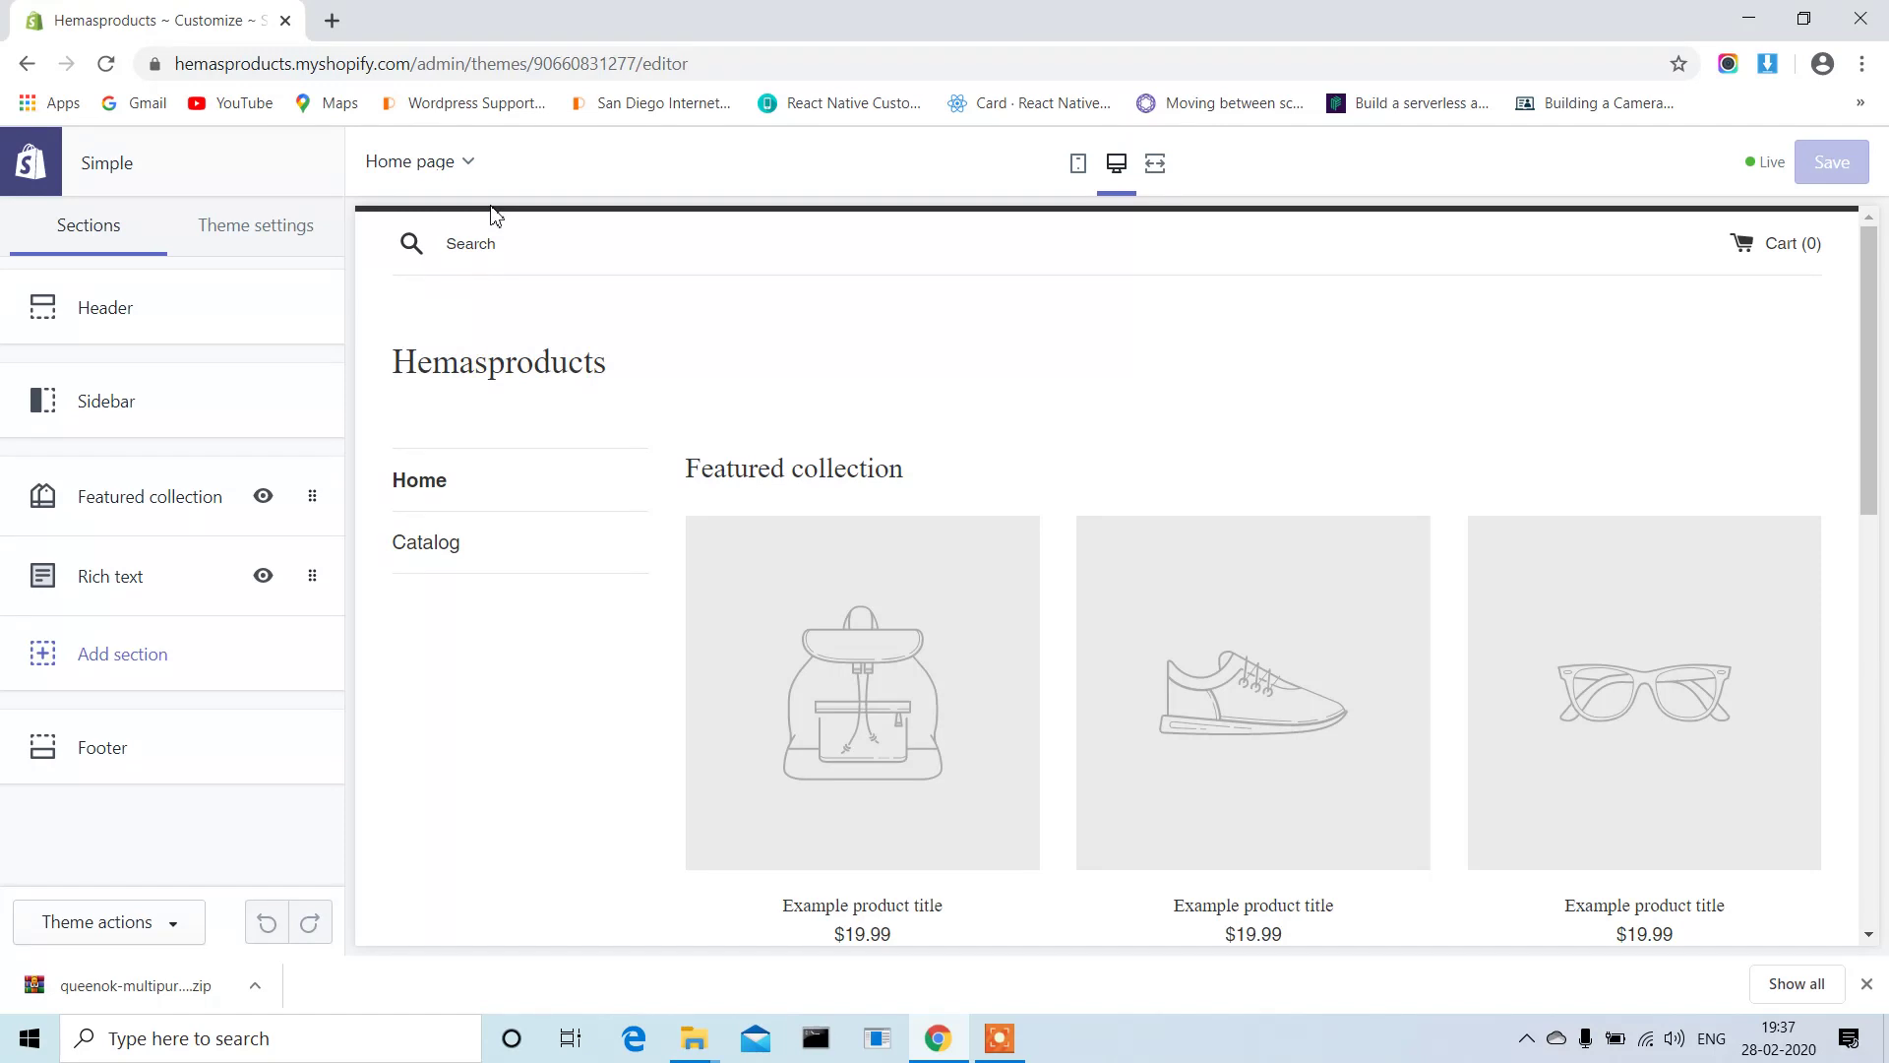
{"action": "left_click", "coordinate": [26, 65]}
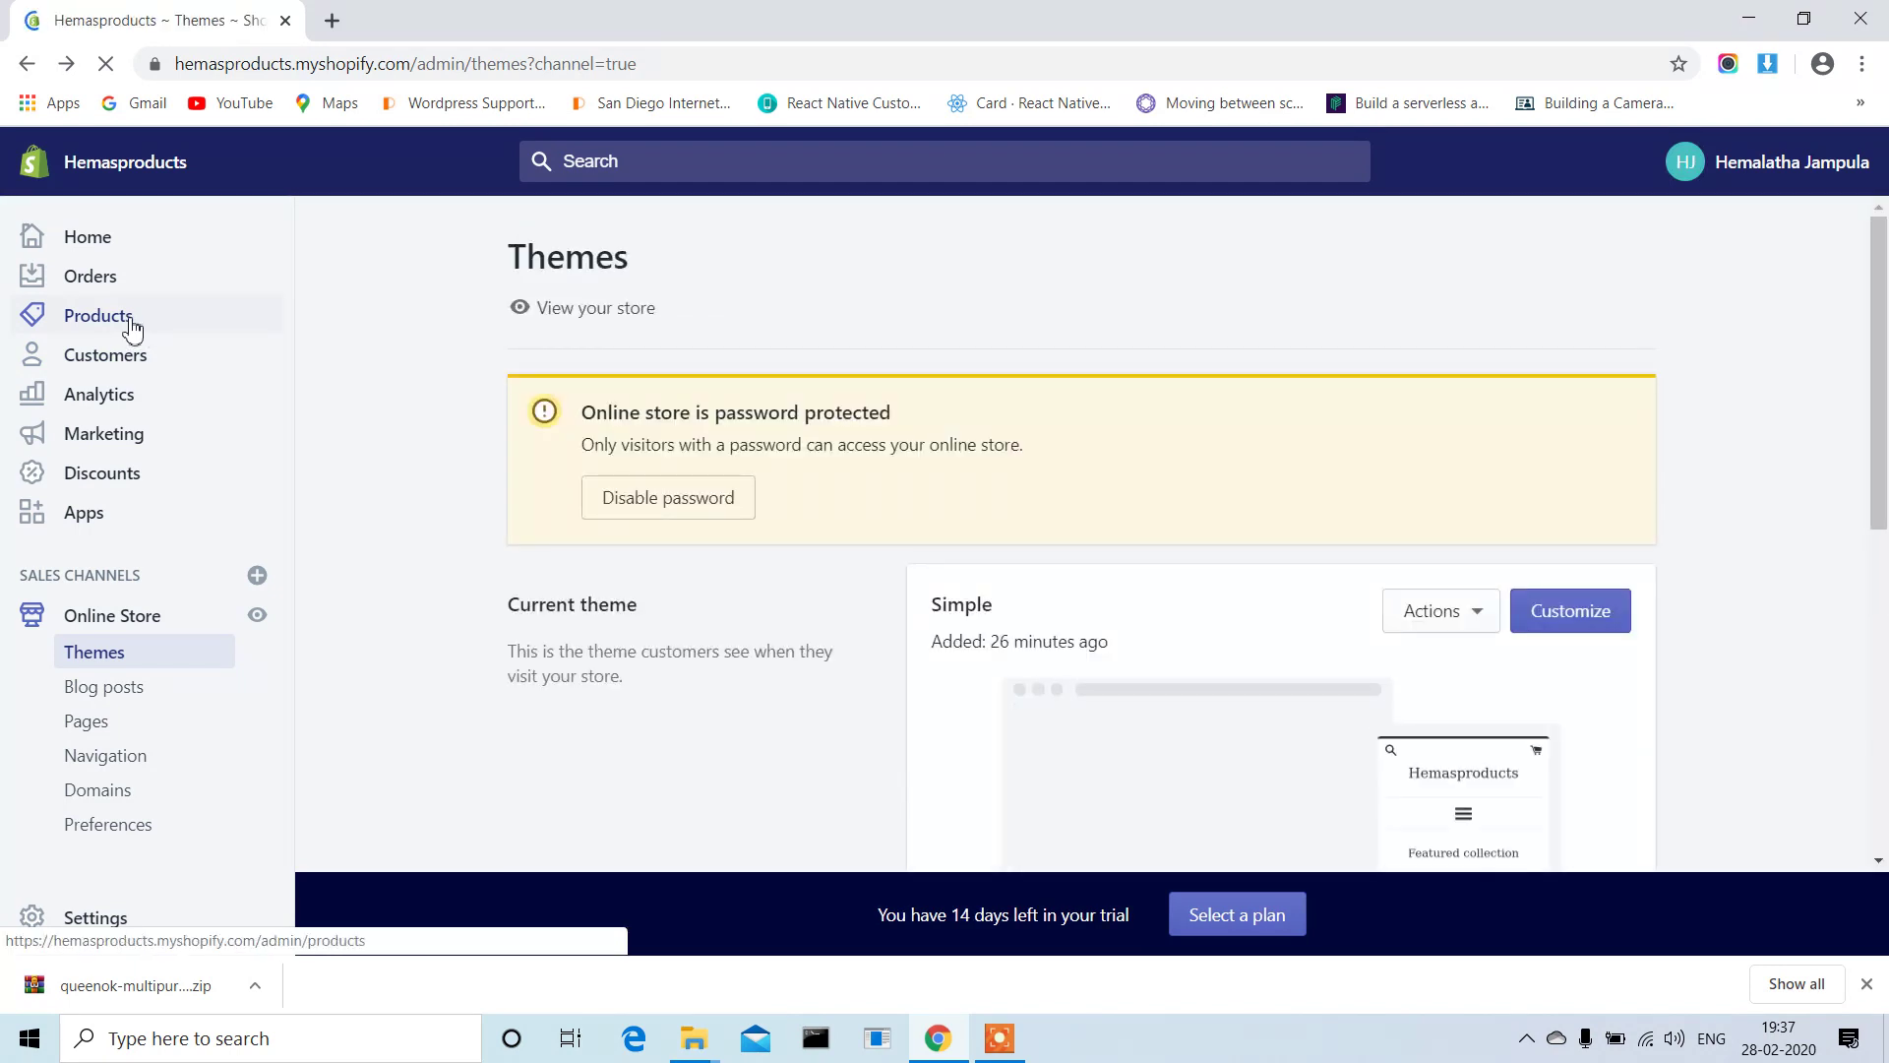
Open Products in a new tab and start adding a new product.
{"action": "left_click", "coordinate": [99, 316], "text": "ctrl"}
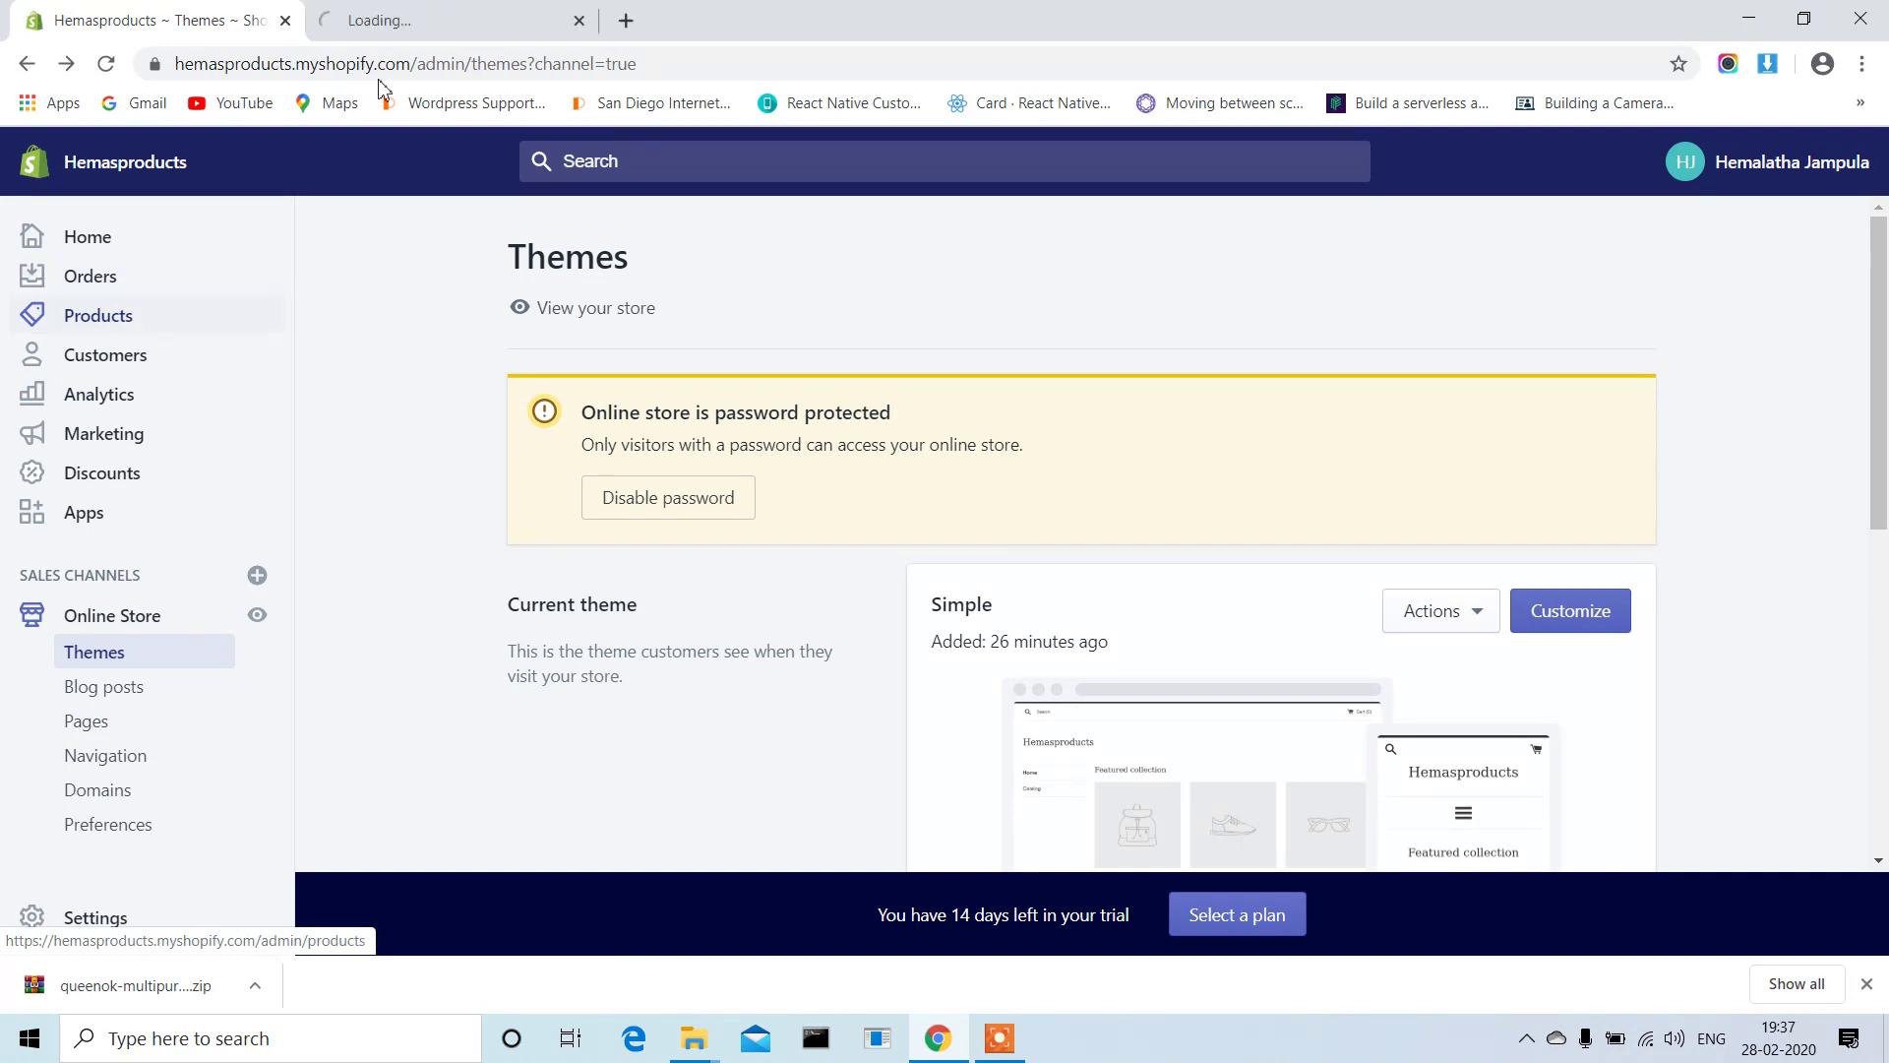
{"action": "left_click", "coordinate": [468, 11]}
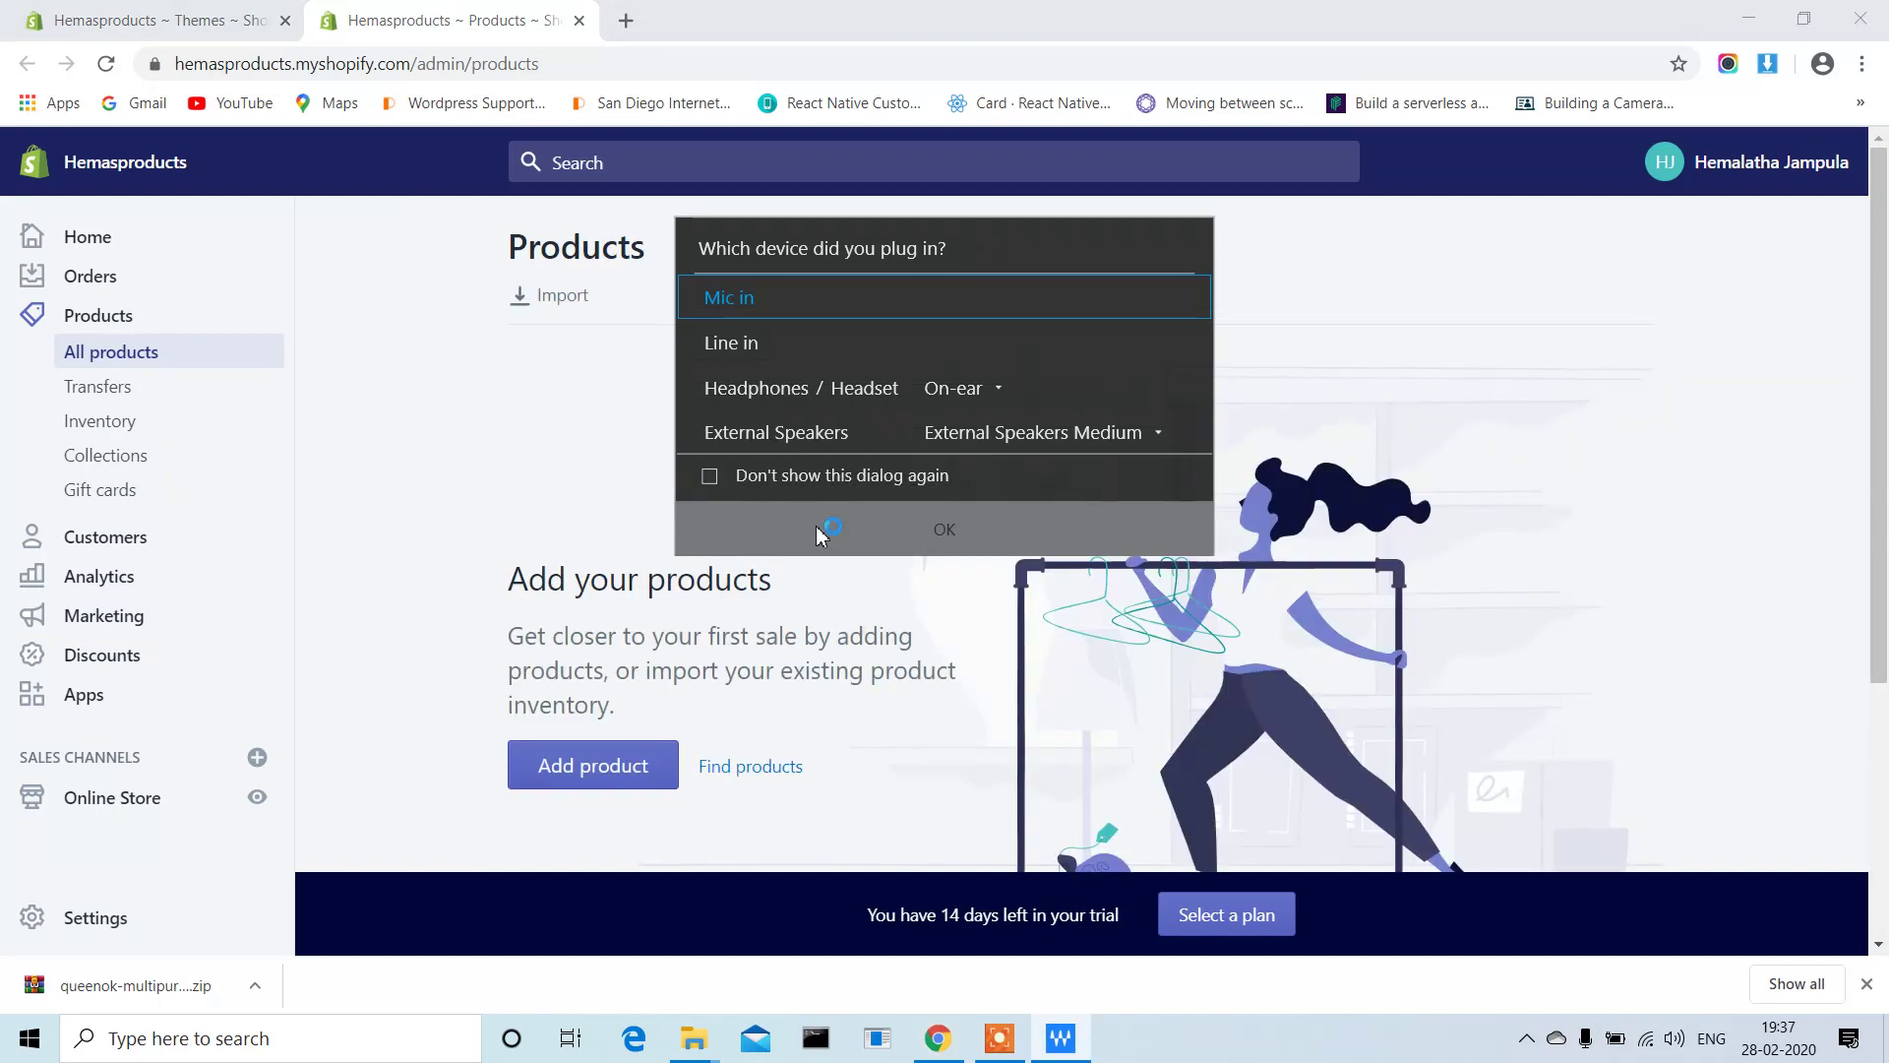
{"action": "left_click", "coordinate": [794, 514]}
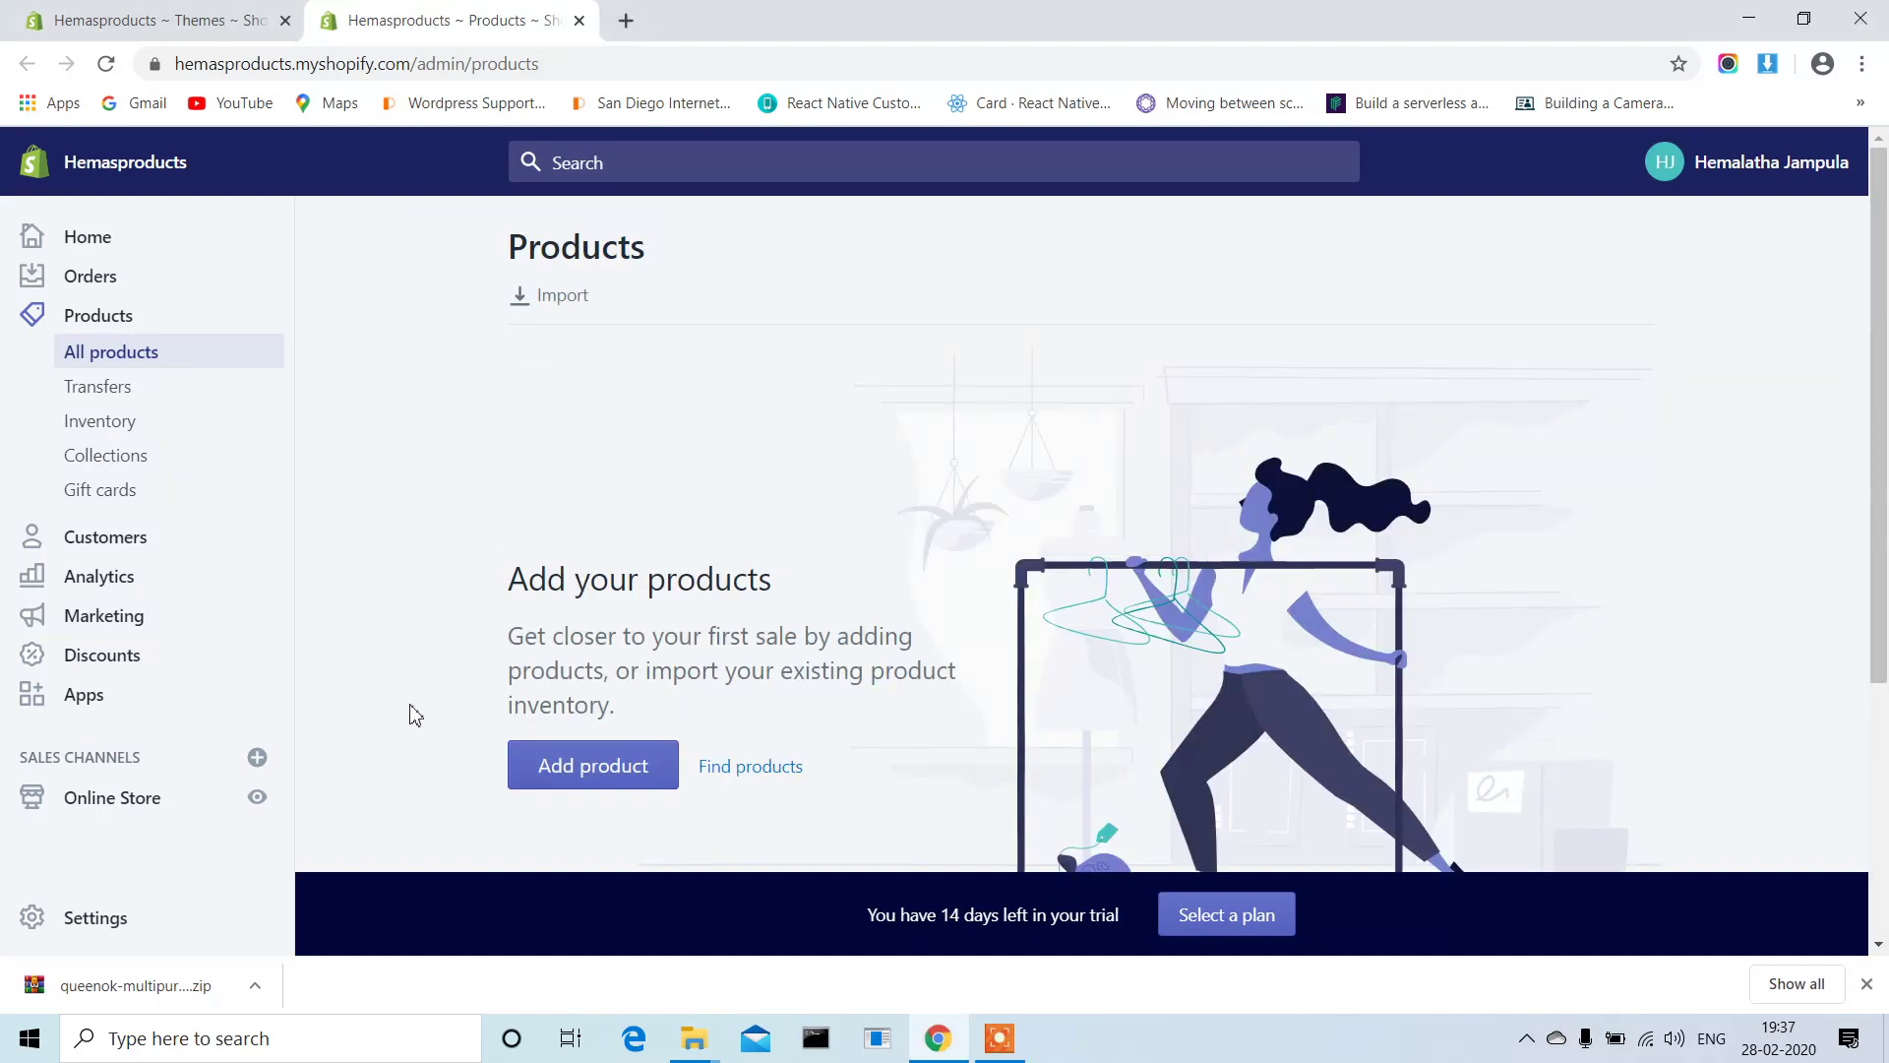
{"action": "left_click", "coordinate": [626, 784]}
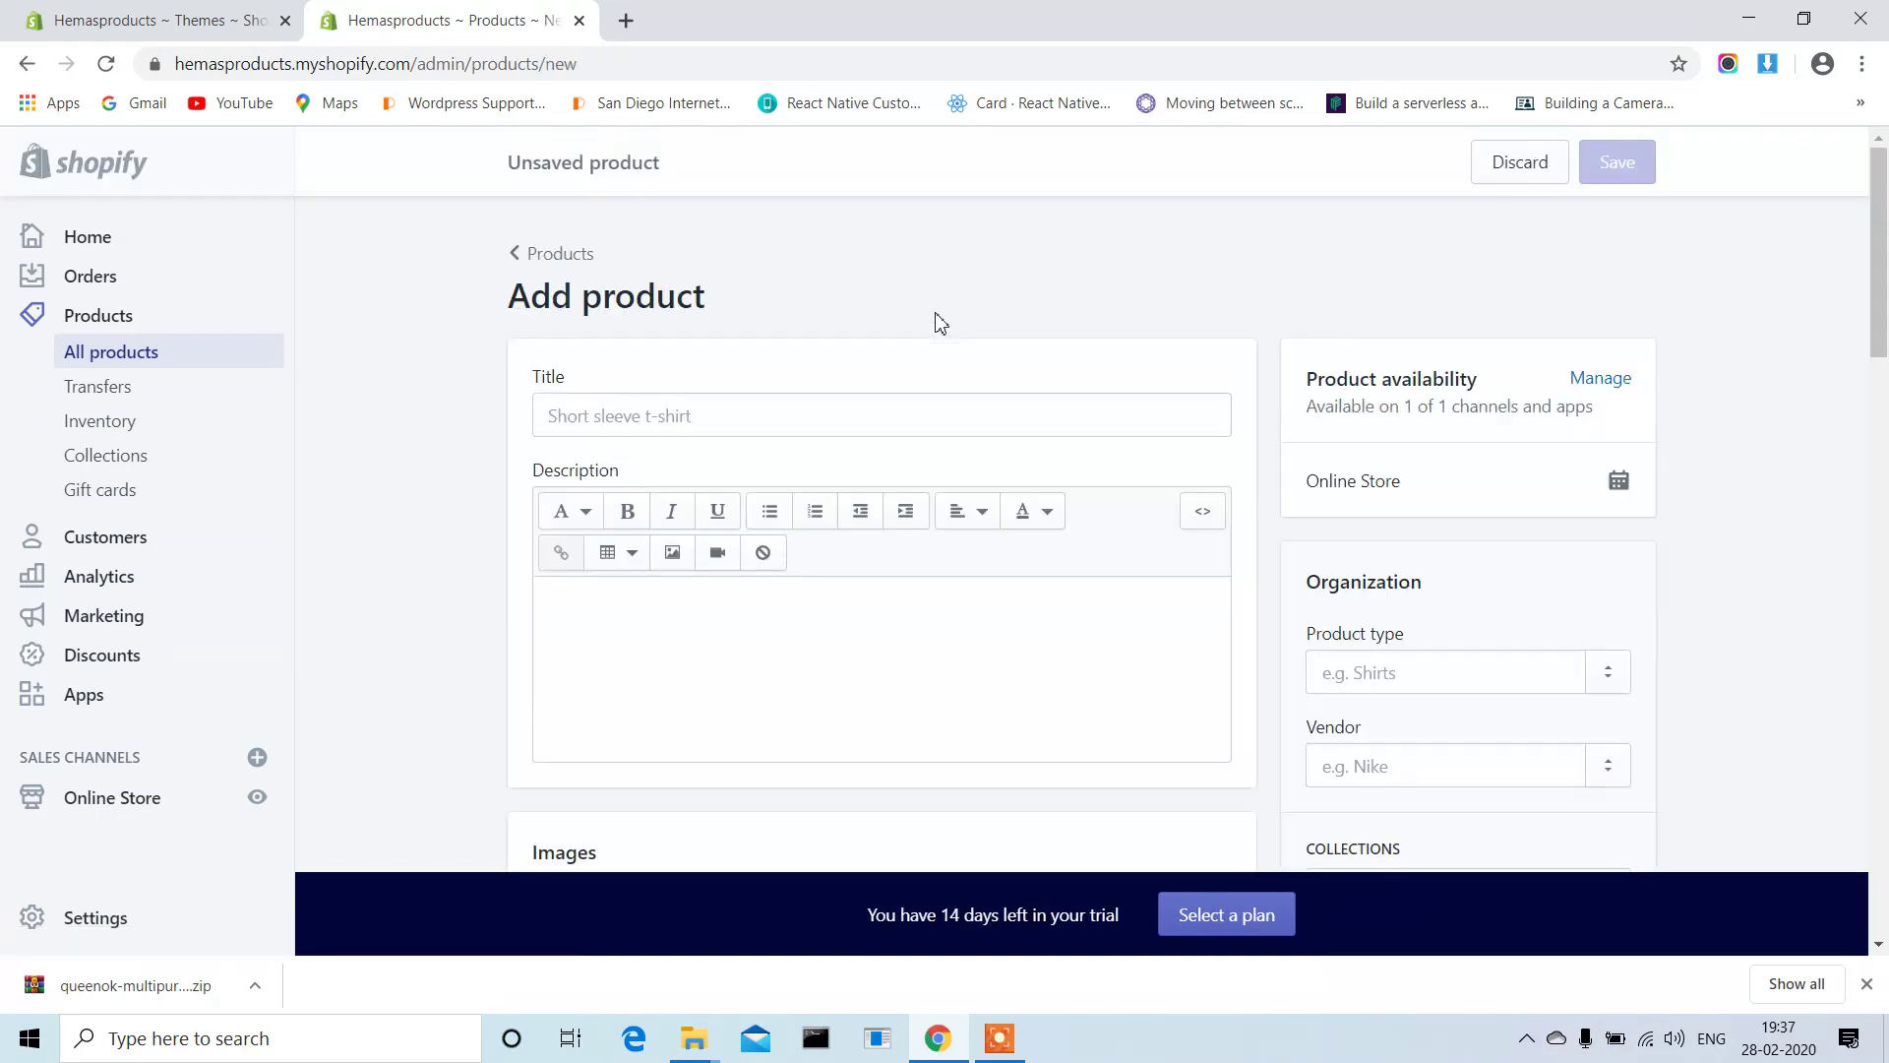
Title the new product 'T shirt' and move to its description.
{"action": "left_click", "coordinate": [661, 425]}
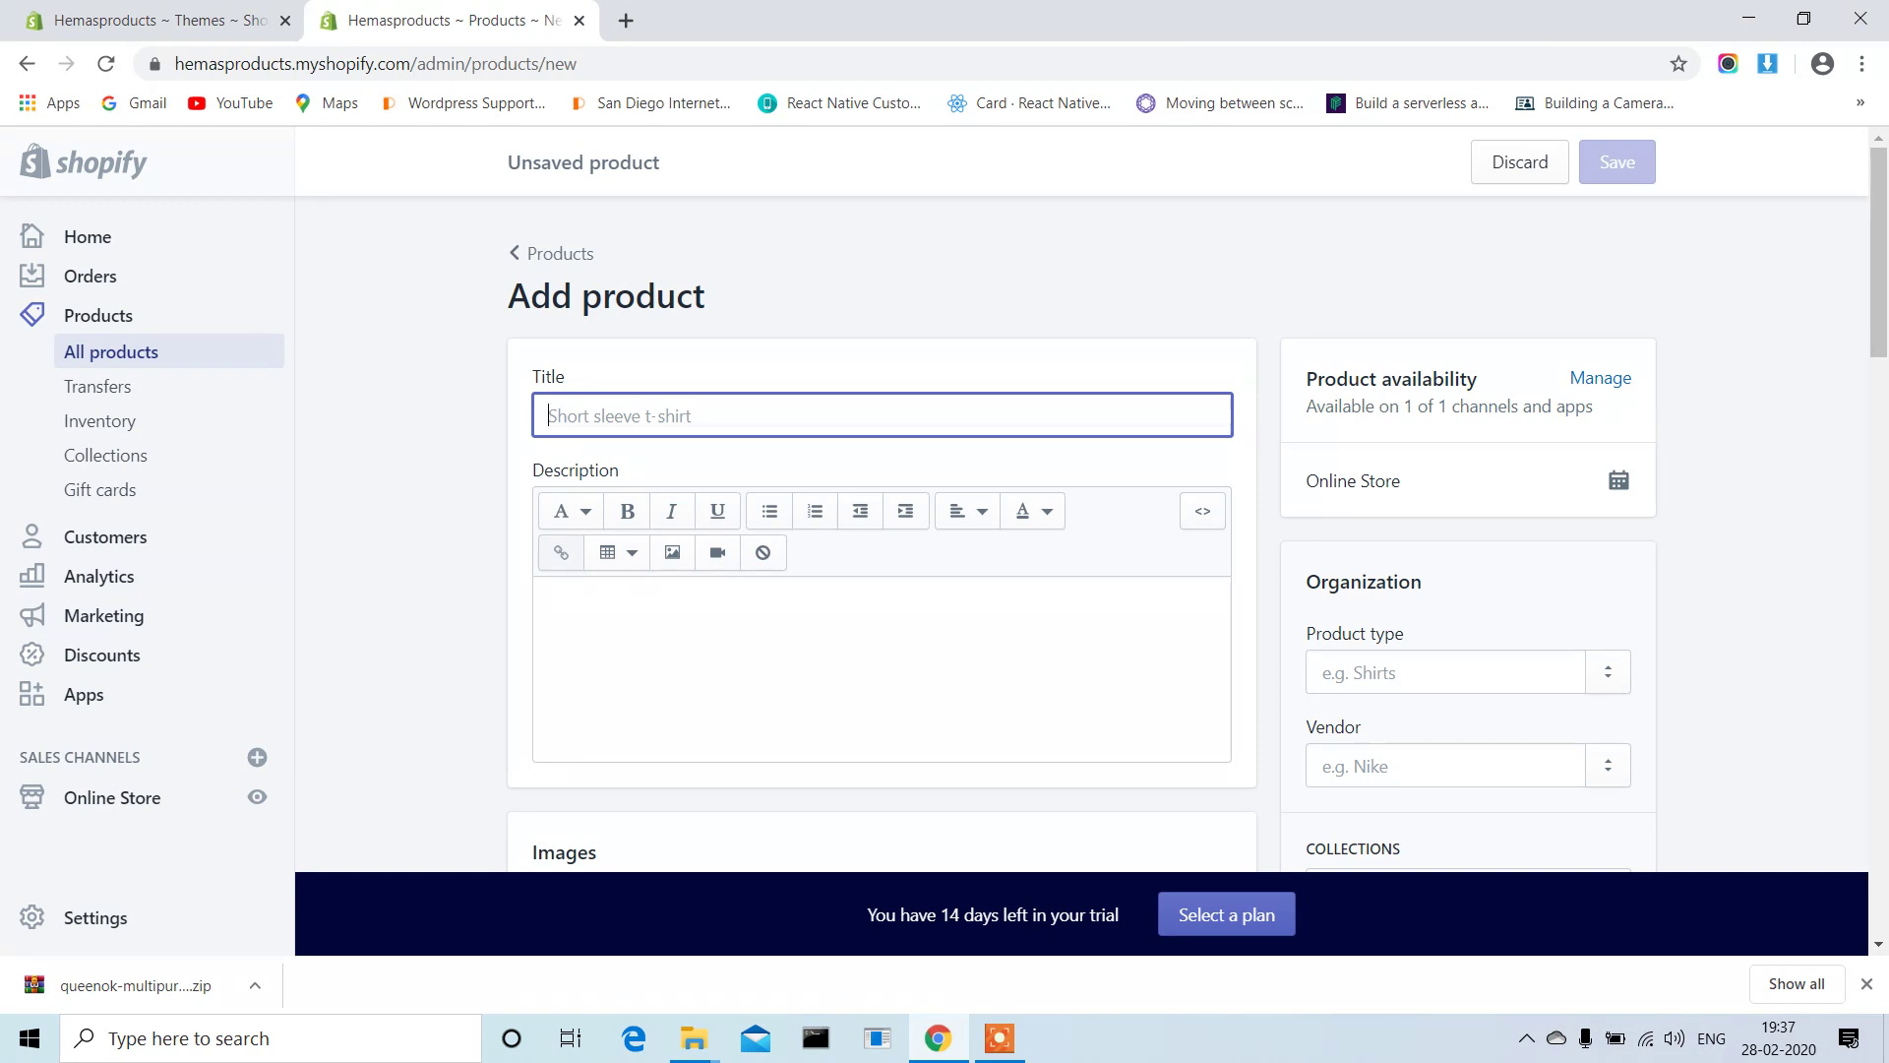
{"action": "type", "text": "T"}
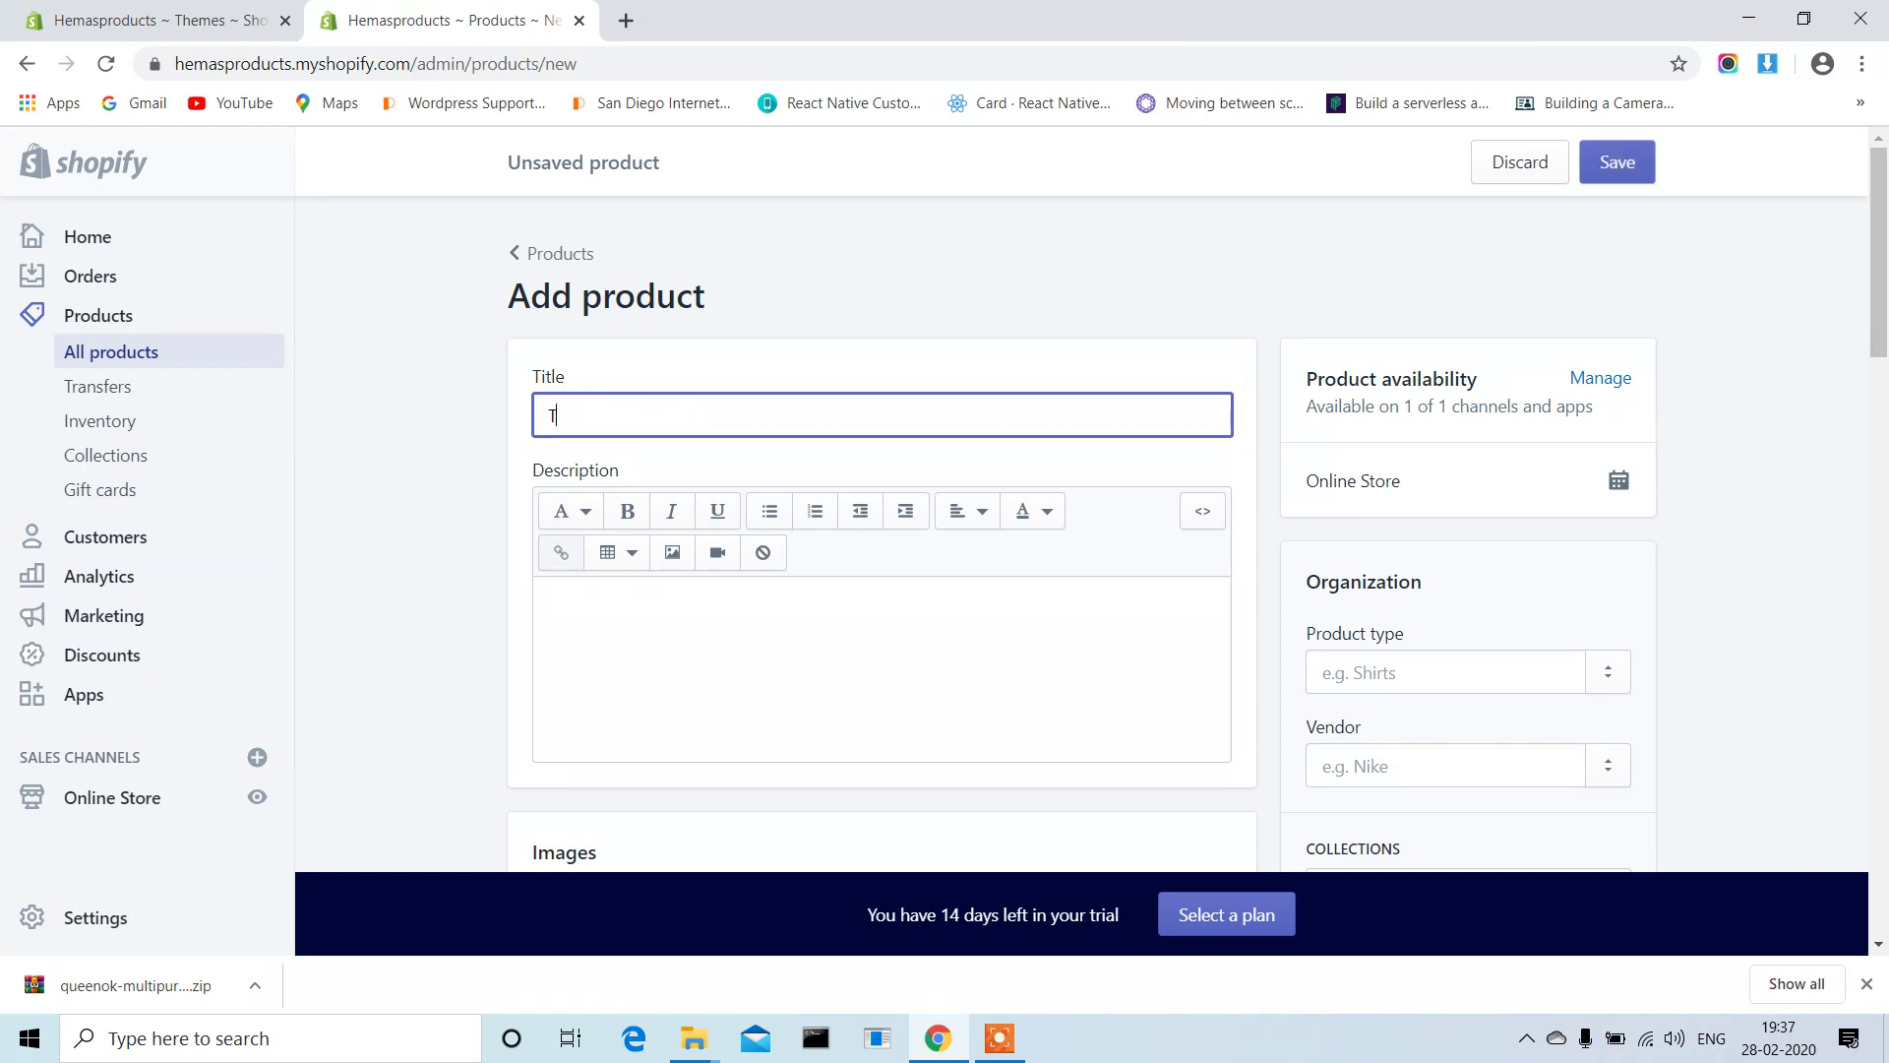
{"action": "type", "text": ".si"}
{"action": "key", "text": "BackSpace"}
{"action": "key", "text": "BackSpace"}
{"action": "key", "text": "BackSpace"}
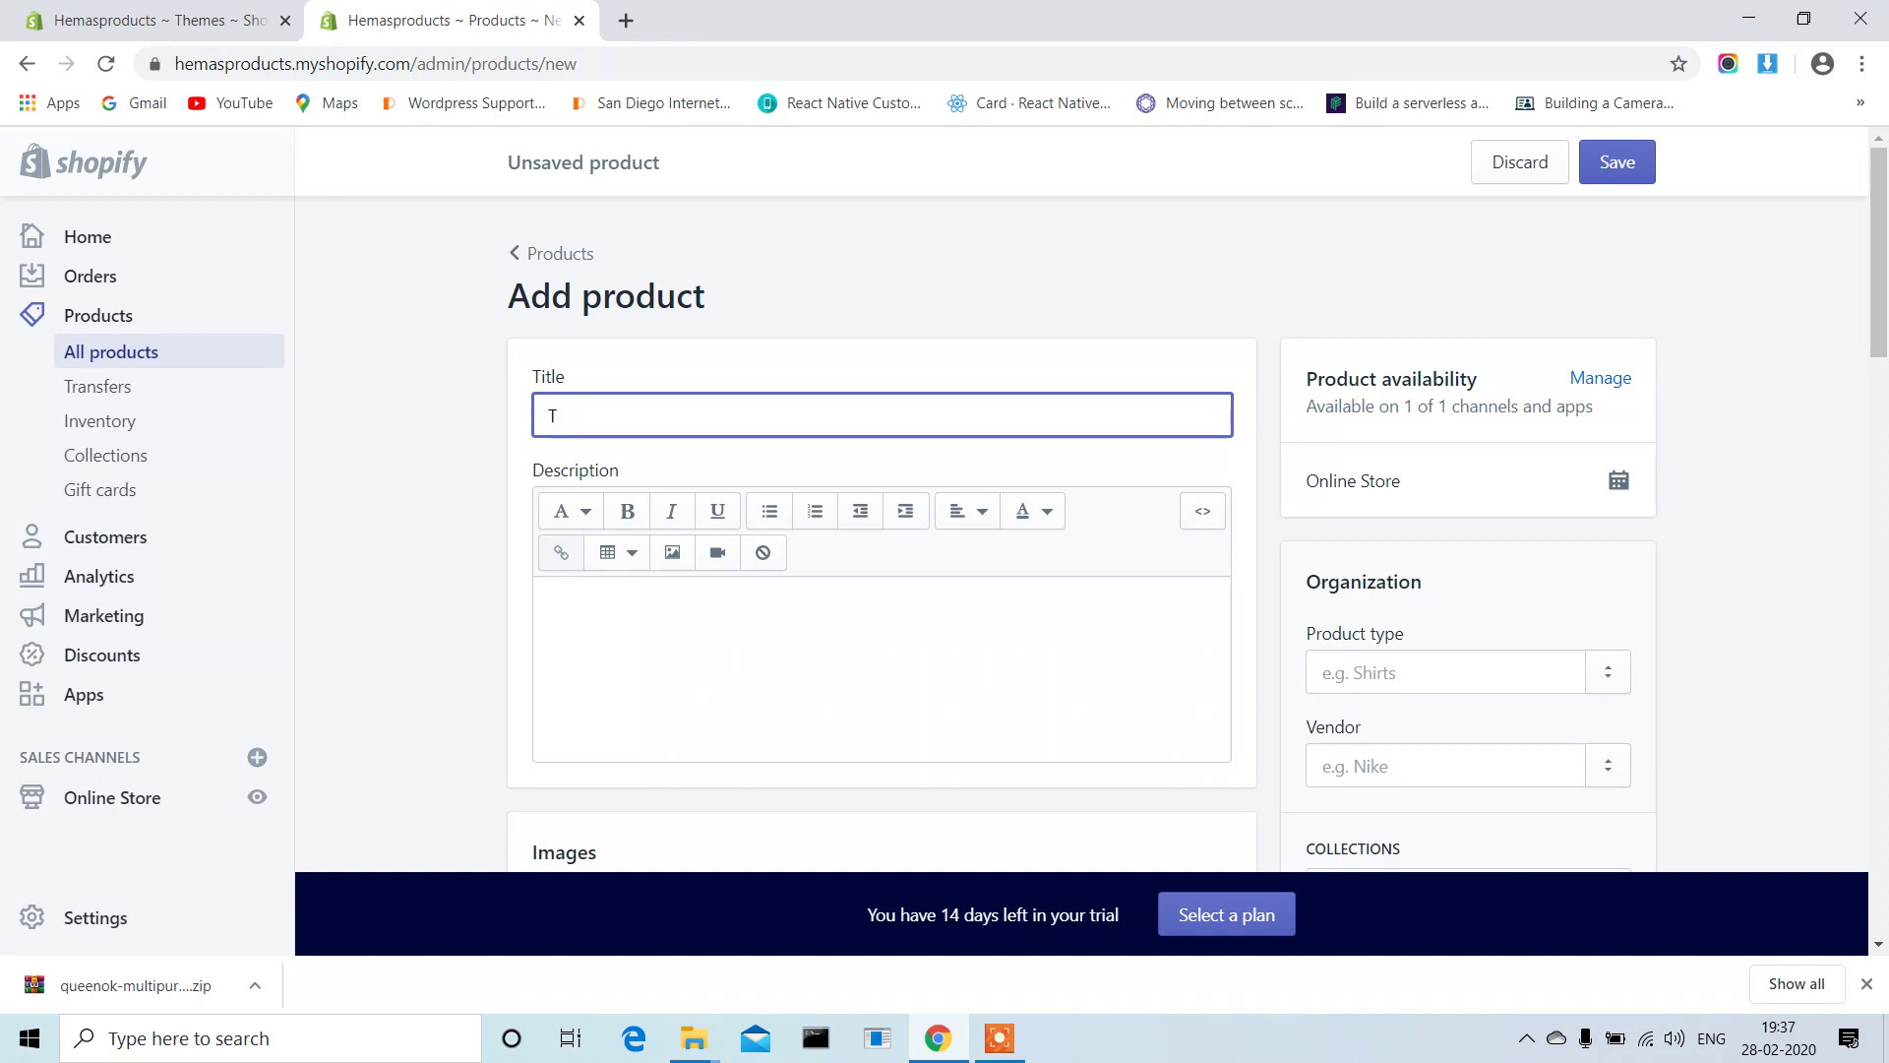
{"action": "type", "text": "d"}
{"action": "key", "text": "BackSpace"}
{"action": "type", "text": "shirt"}
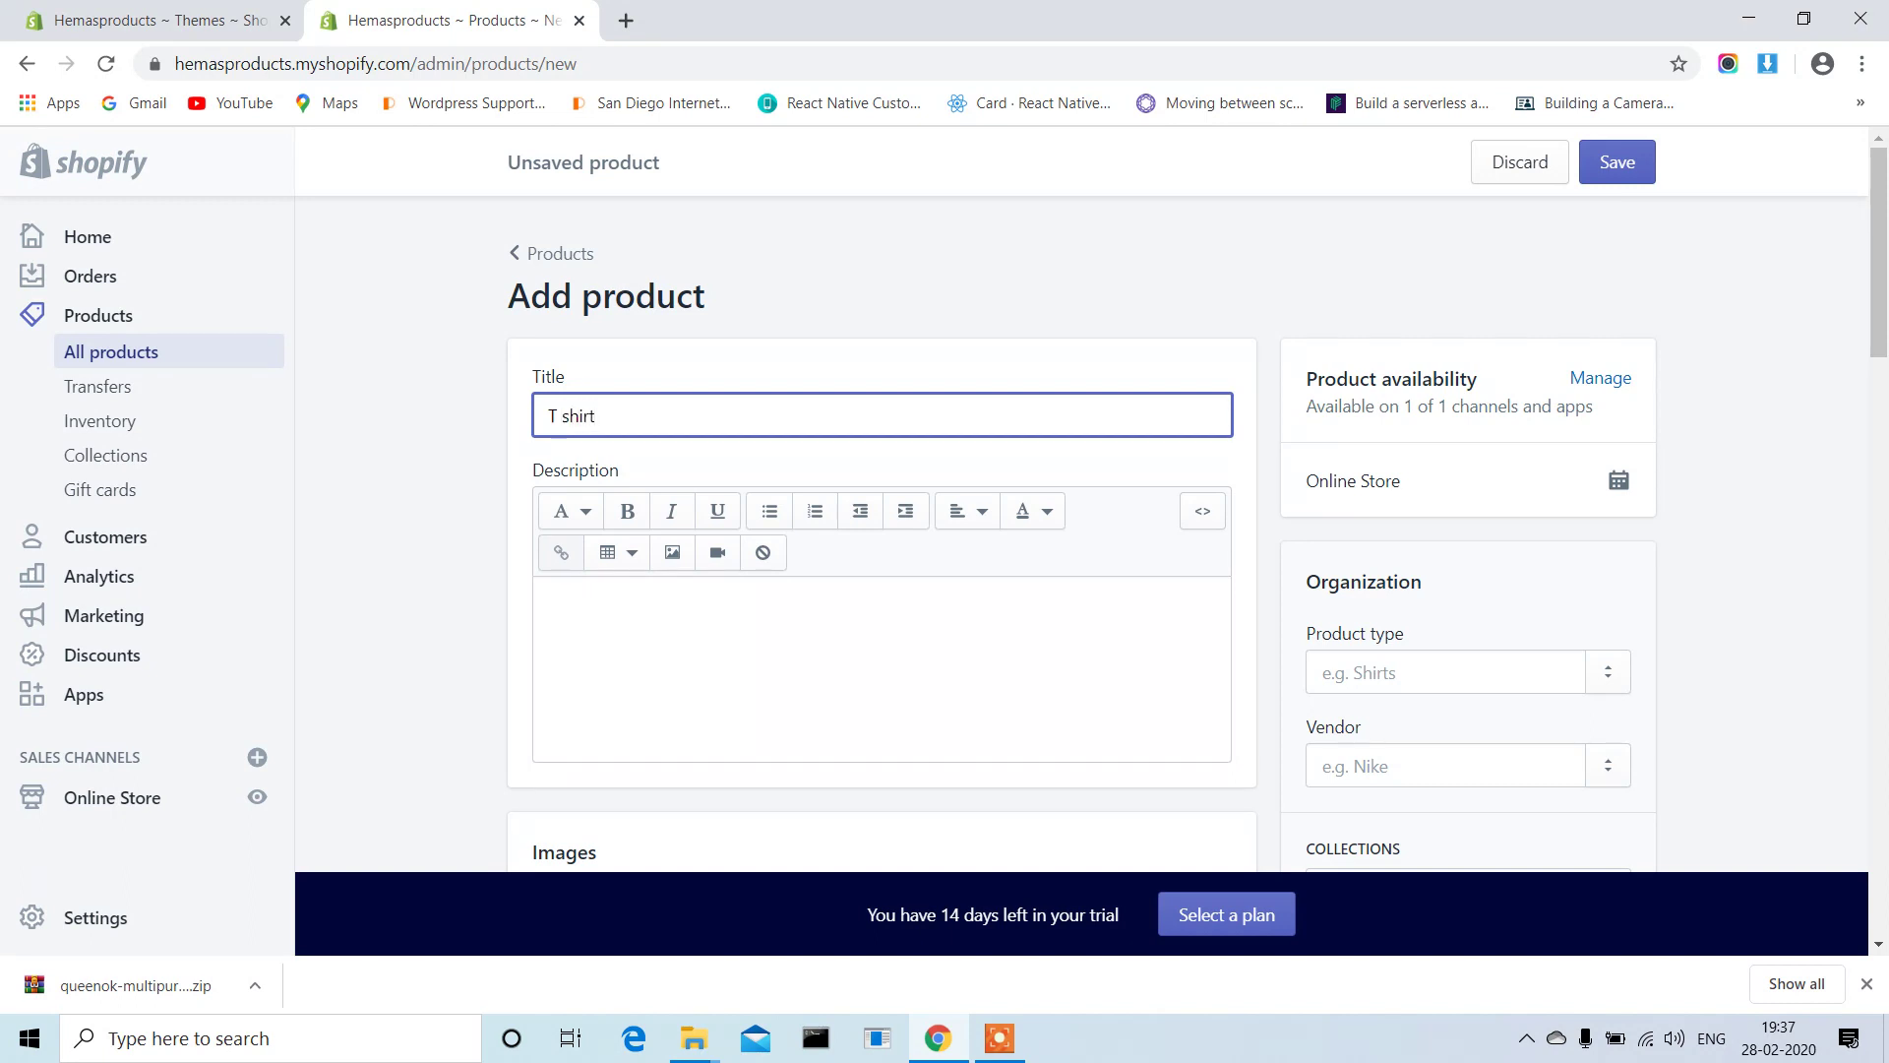
{"action": "left_click", "coordinate": [543, 598]}
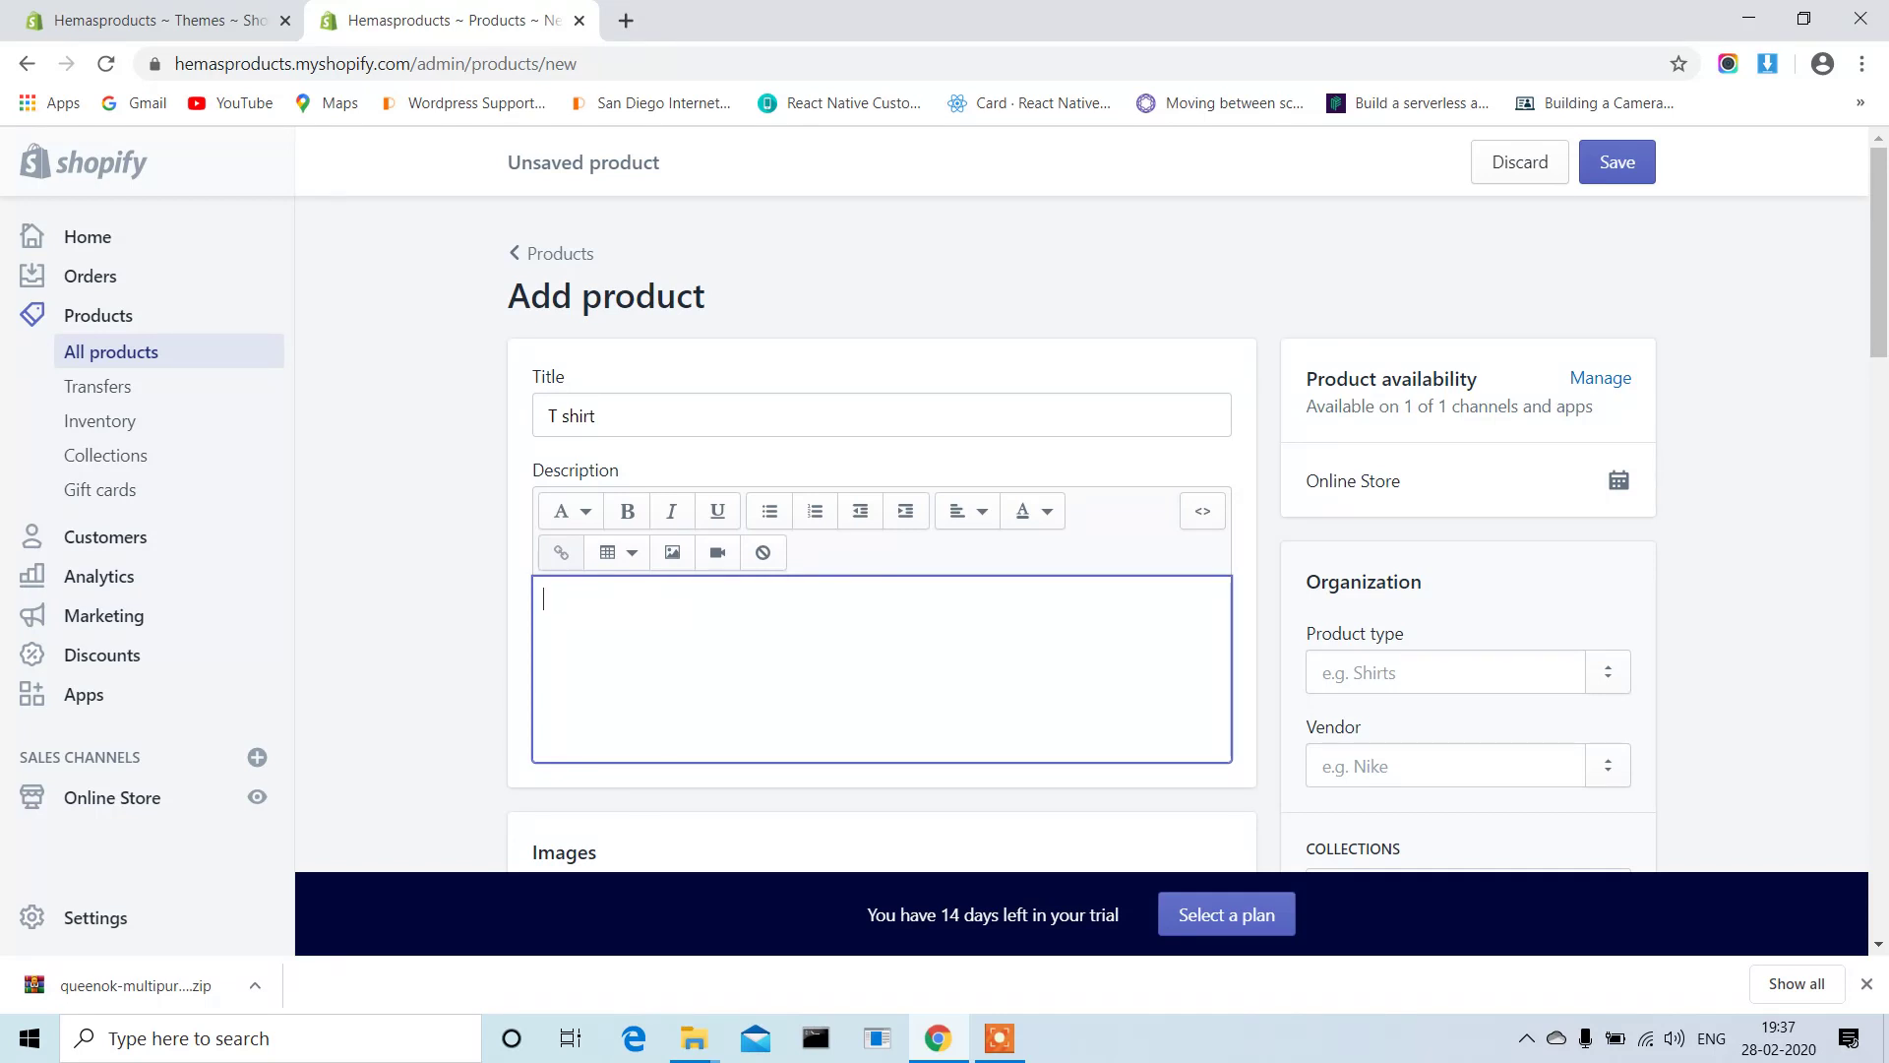
Search Google for 'lorem ipsum' in a new browser tab.
{"action": "left_click", "coordinate": [626, 19]}
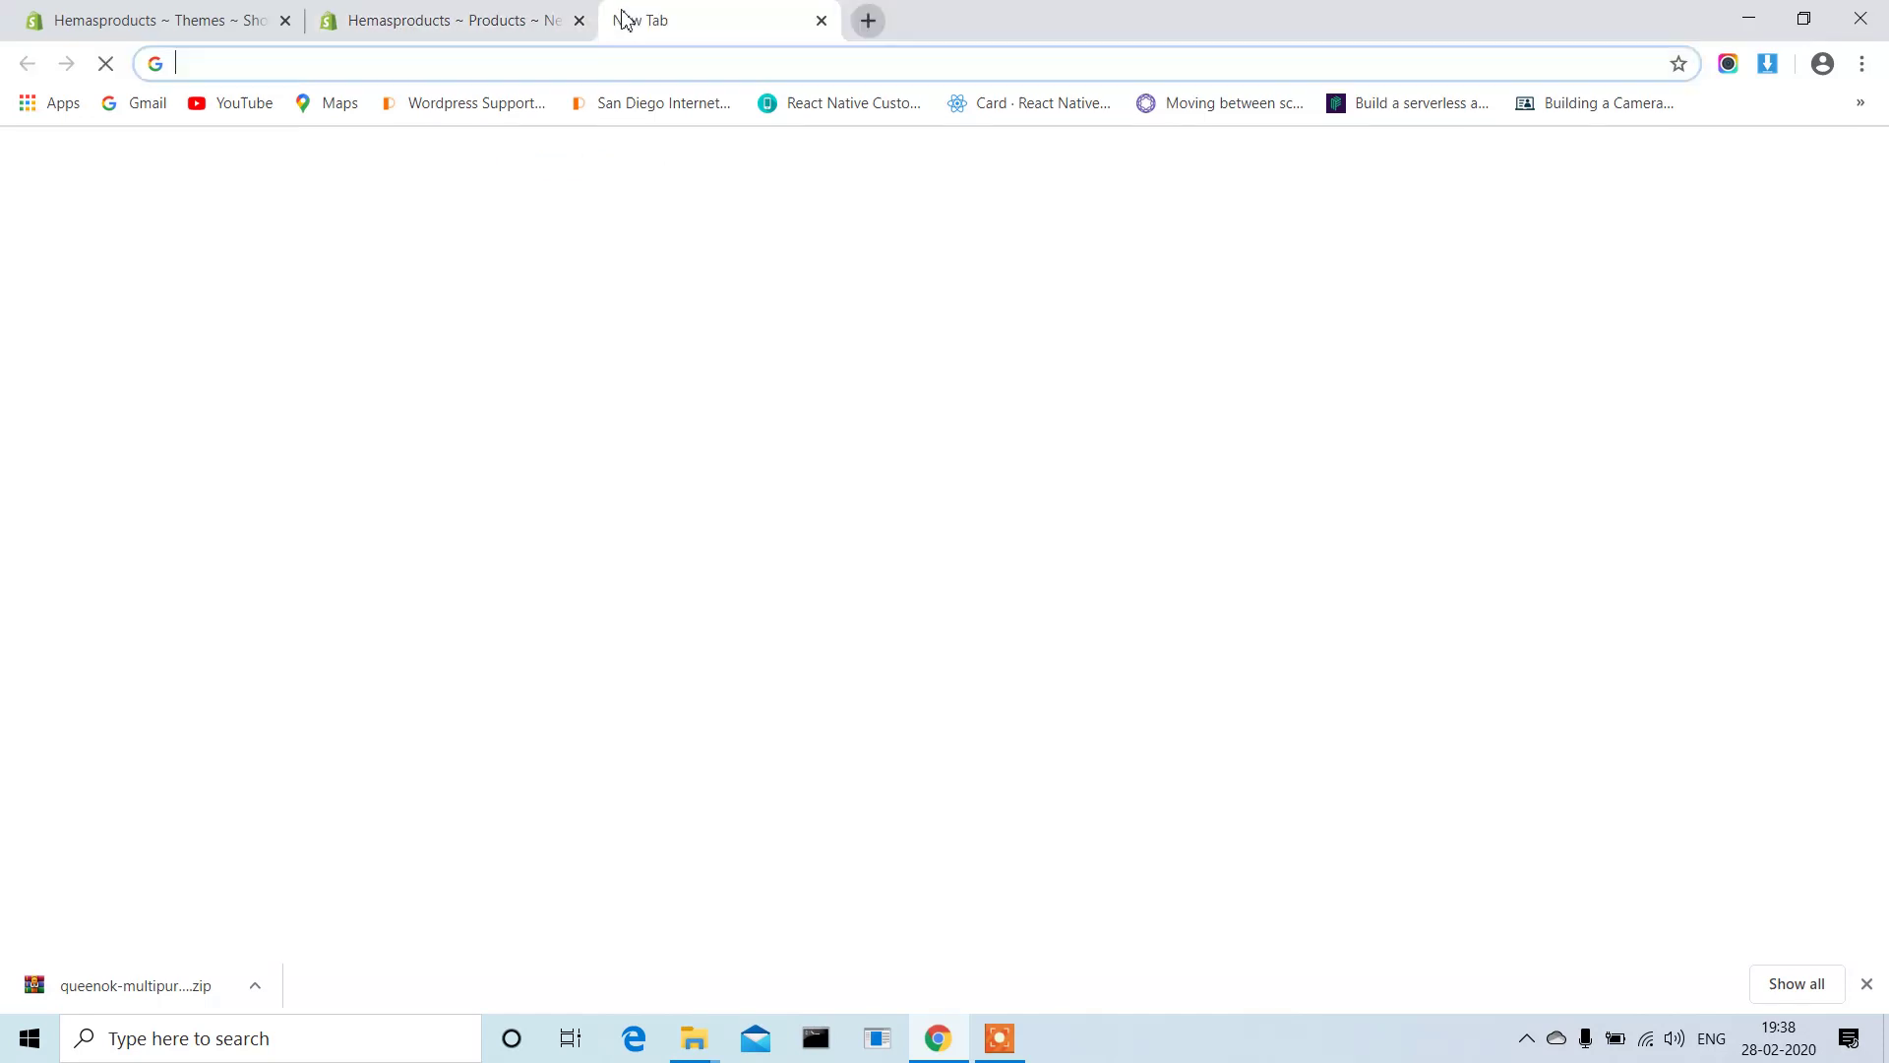
{"action": "type", "text": "lorea"}
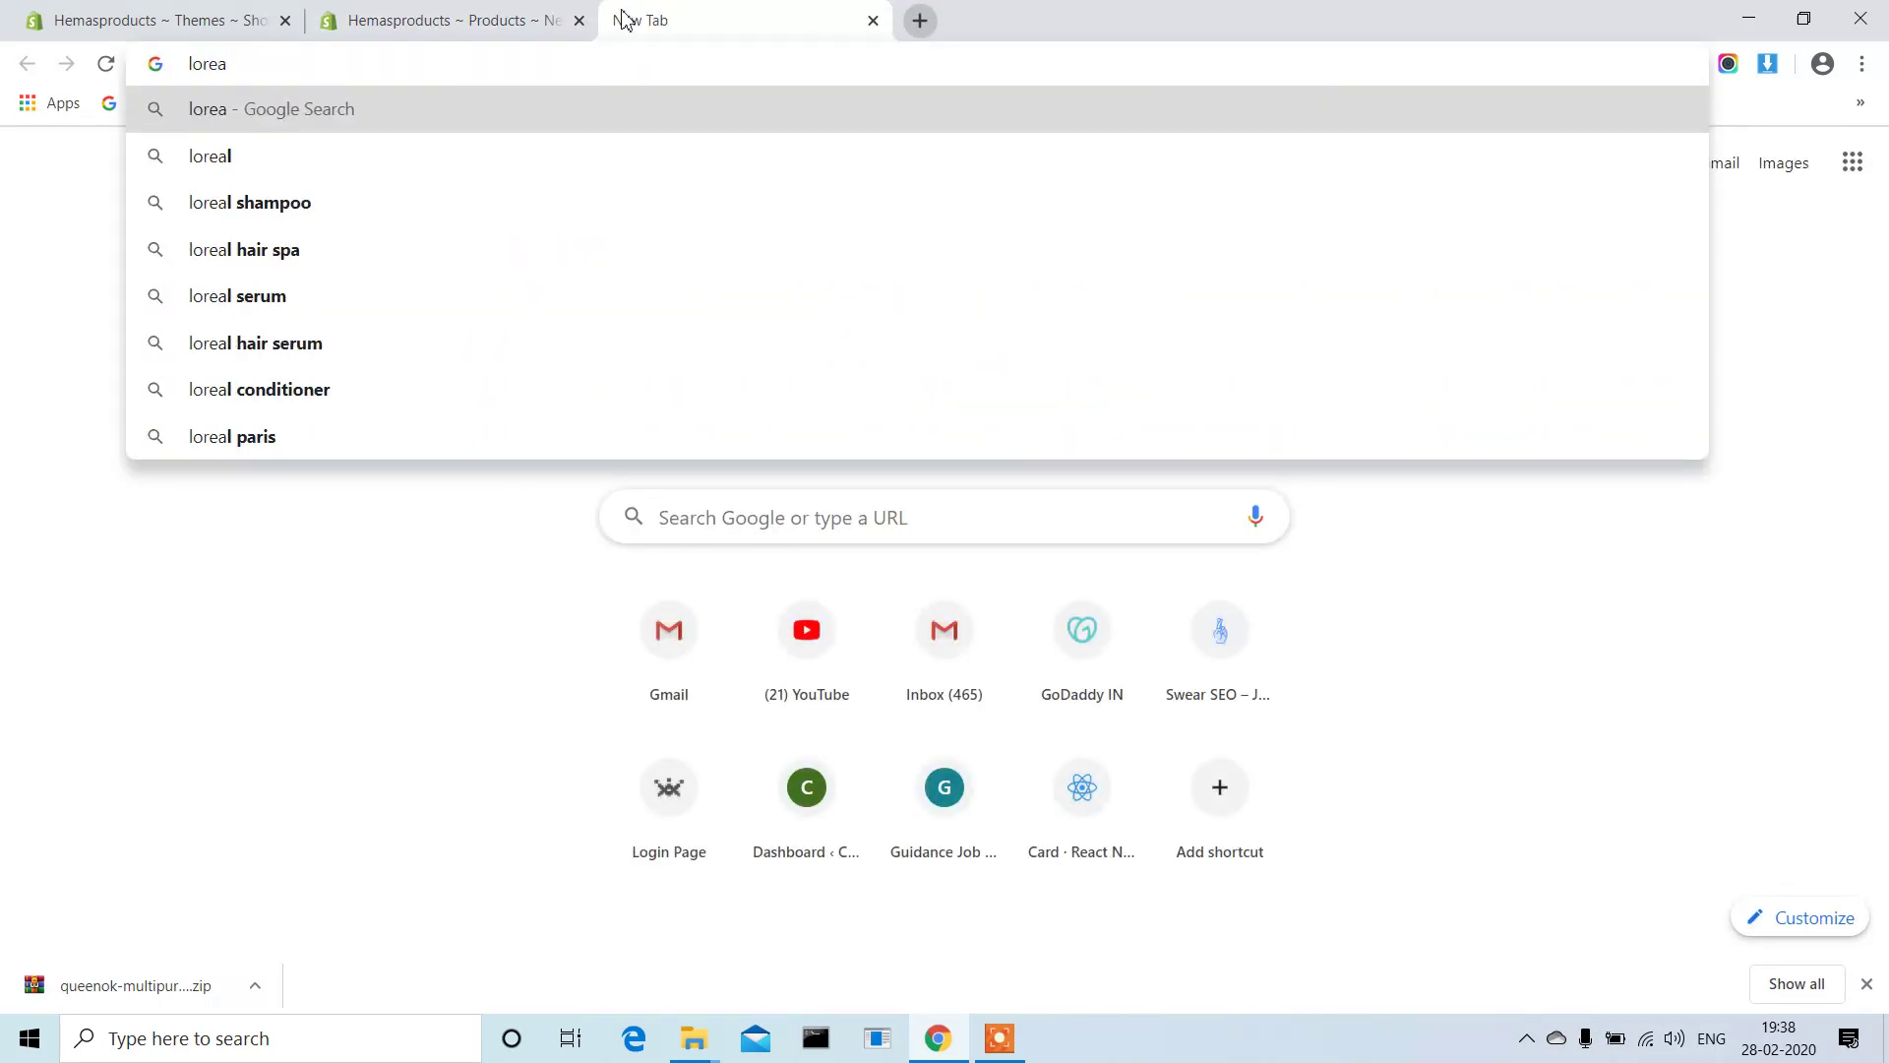
{"action": "key", "text": "Down"}
{"action": "key", "text": "Down"}
{"action": "key", "text": "Down"}
{"action": "key", "text": "Down"}
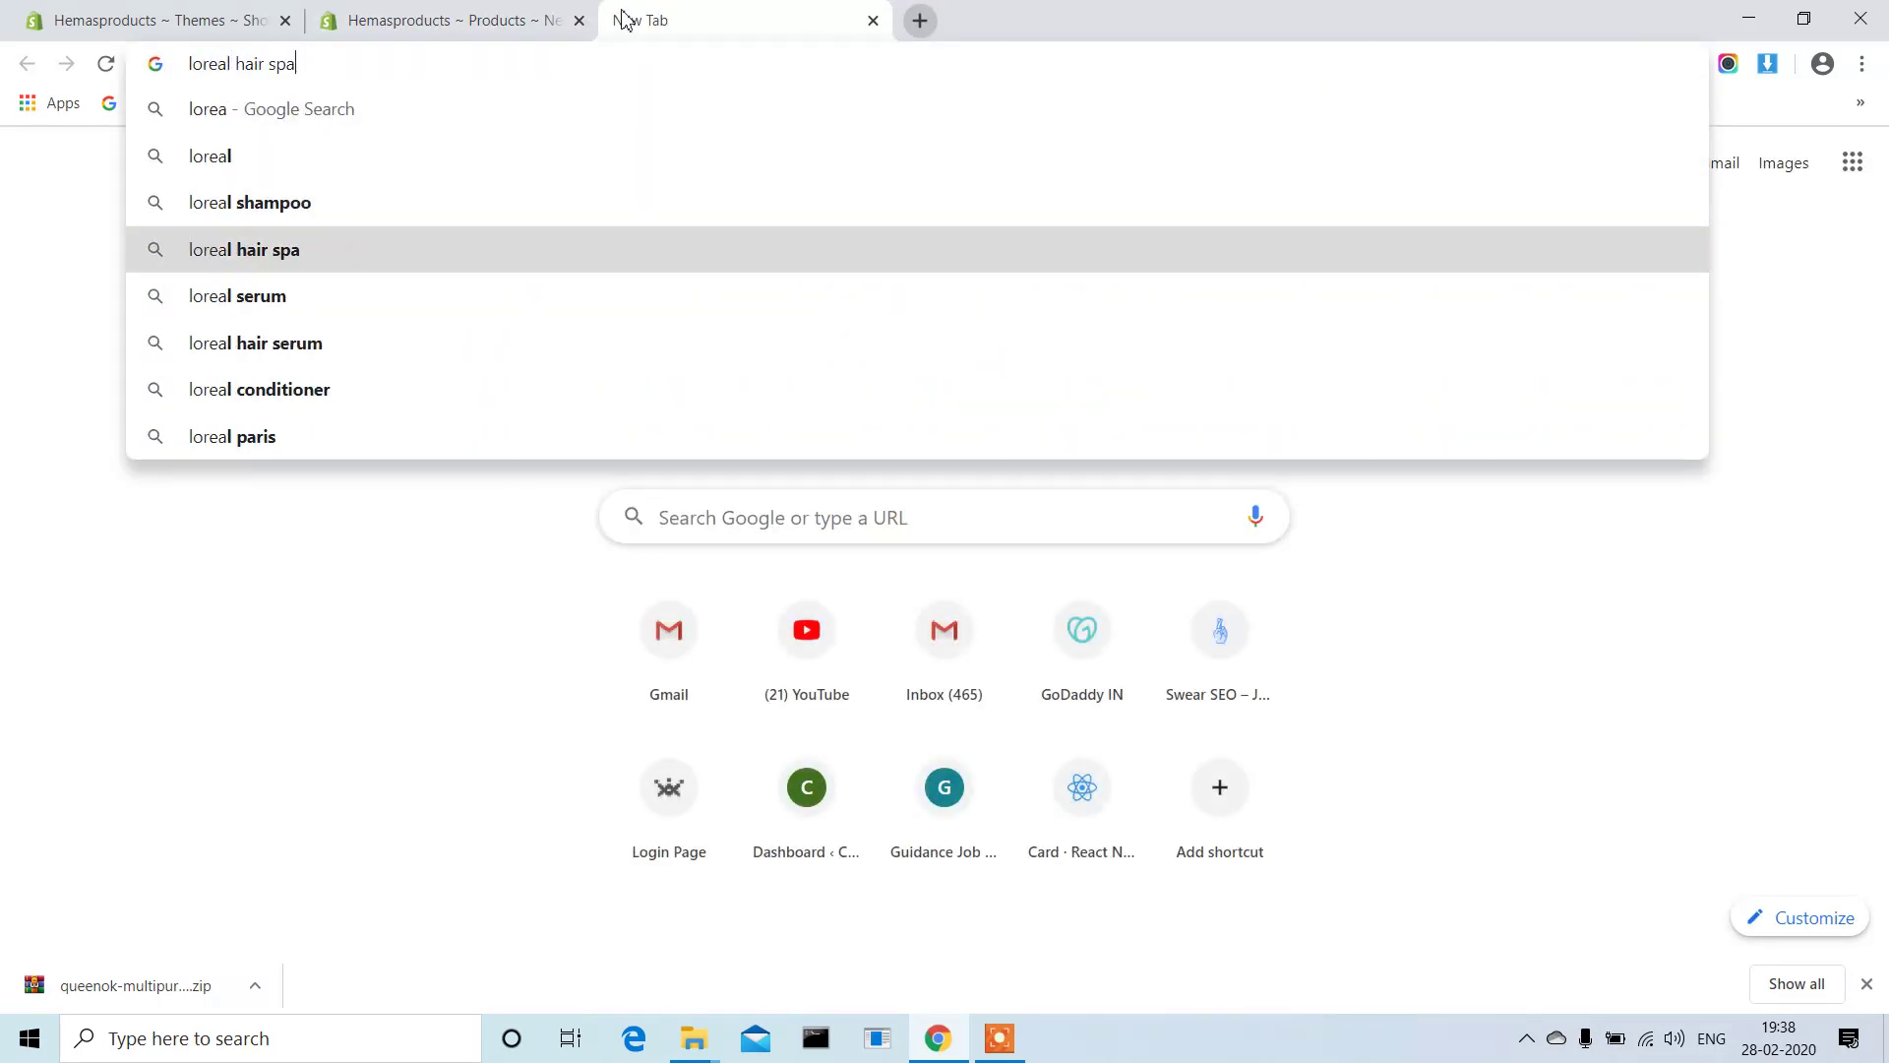
{"action": "key", "text": "Return"}
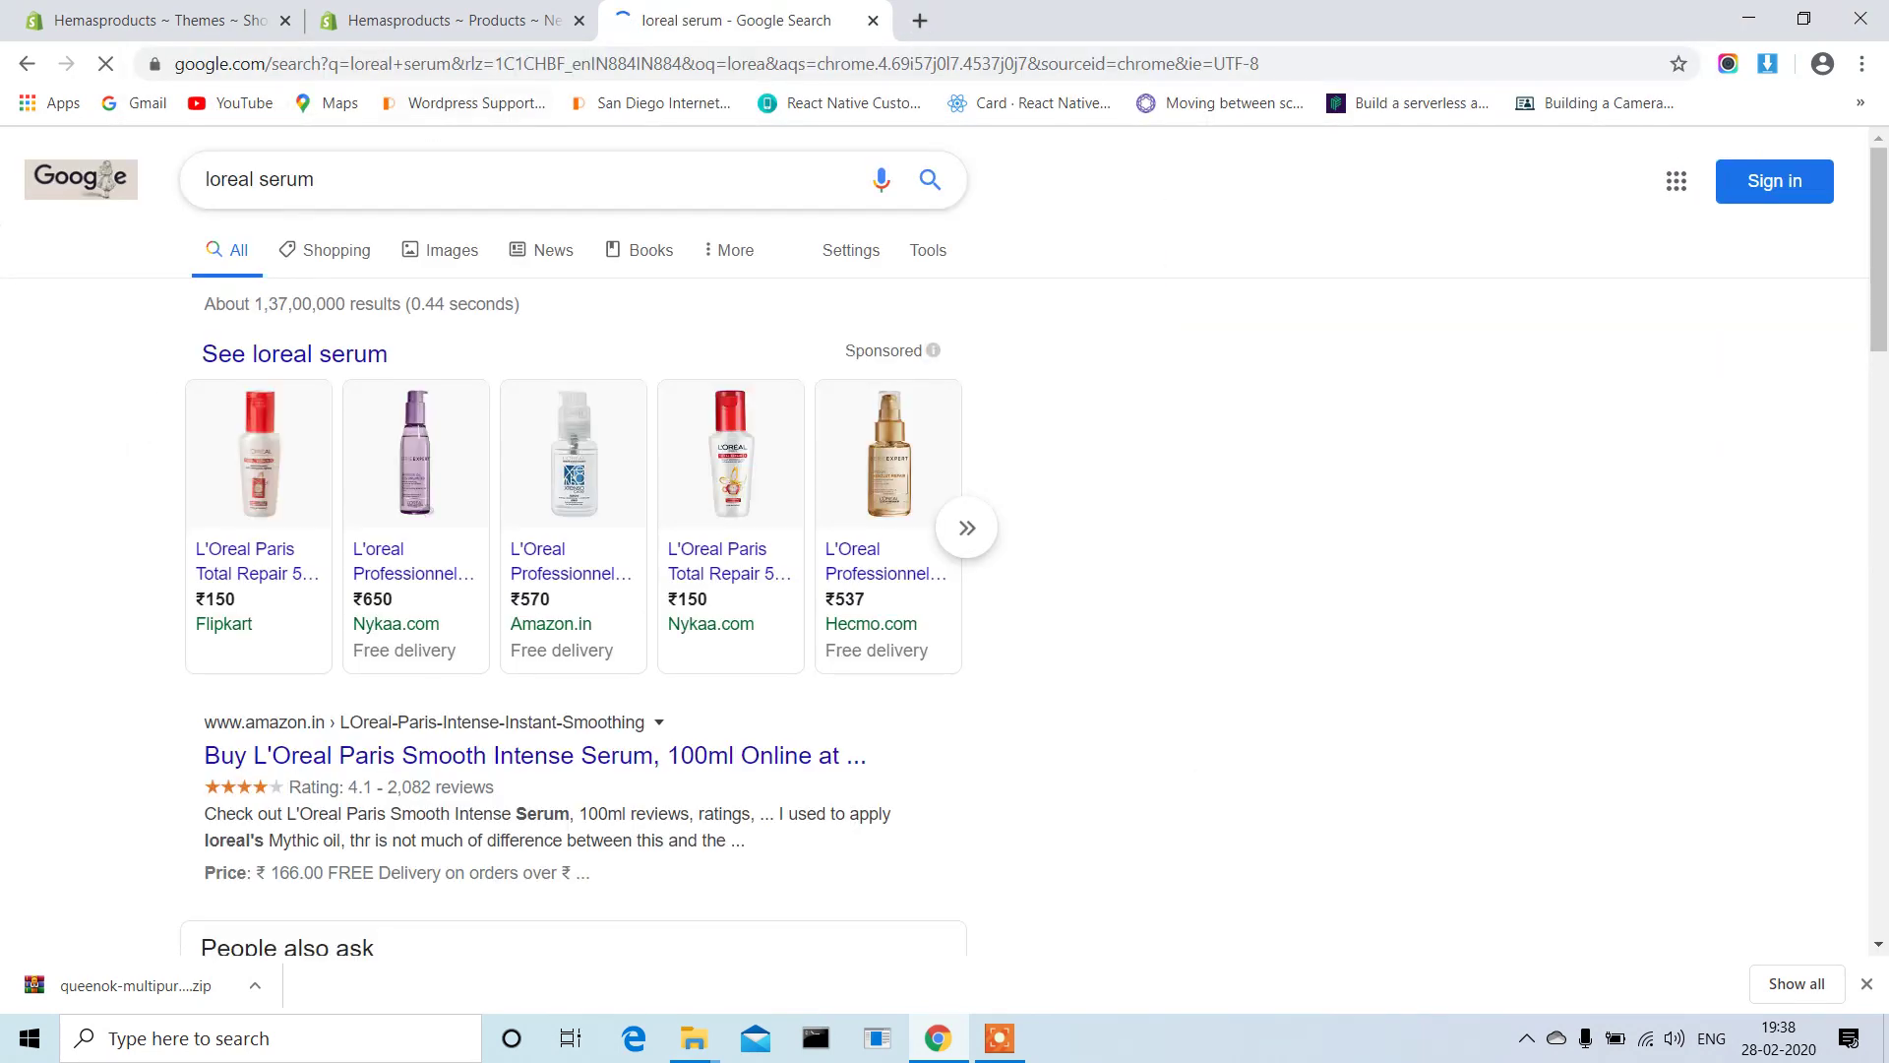
{"action": "left_click", "coordinate": [291, 59]}
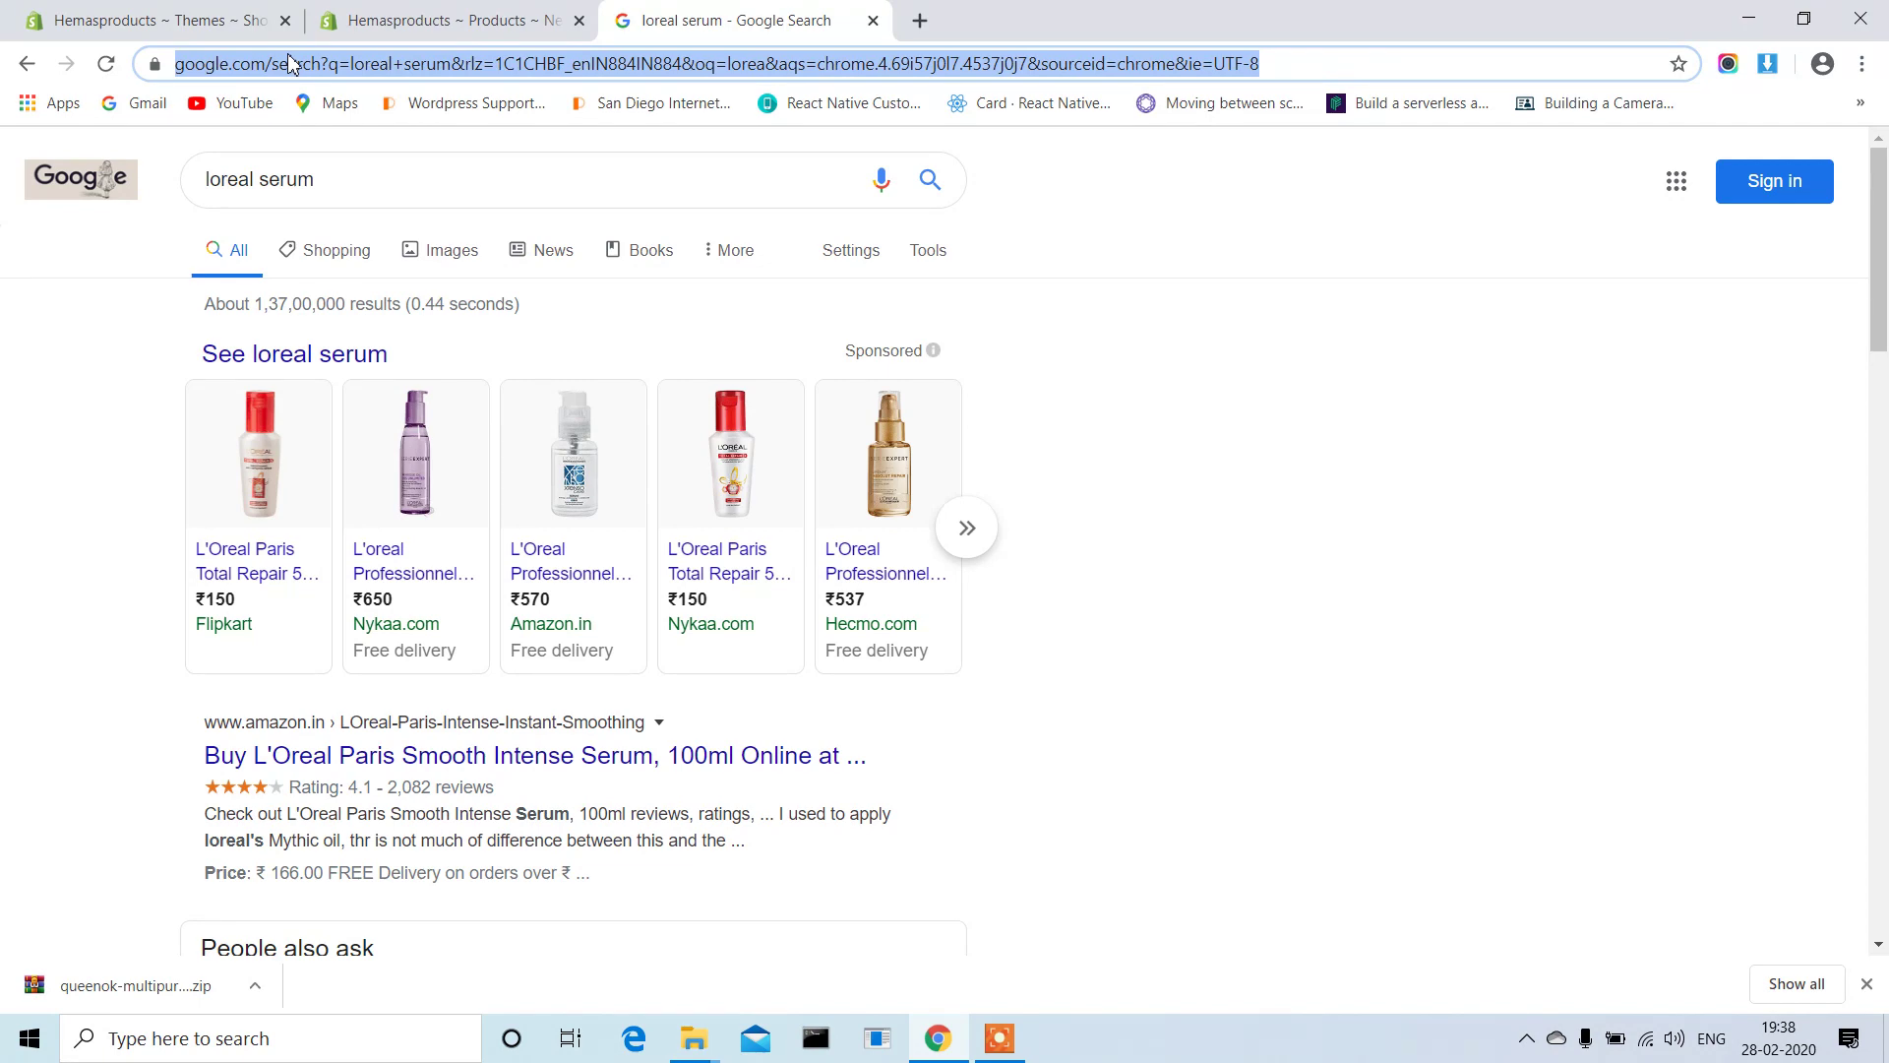
{"action": "type", "text": "lore"}
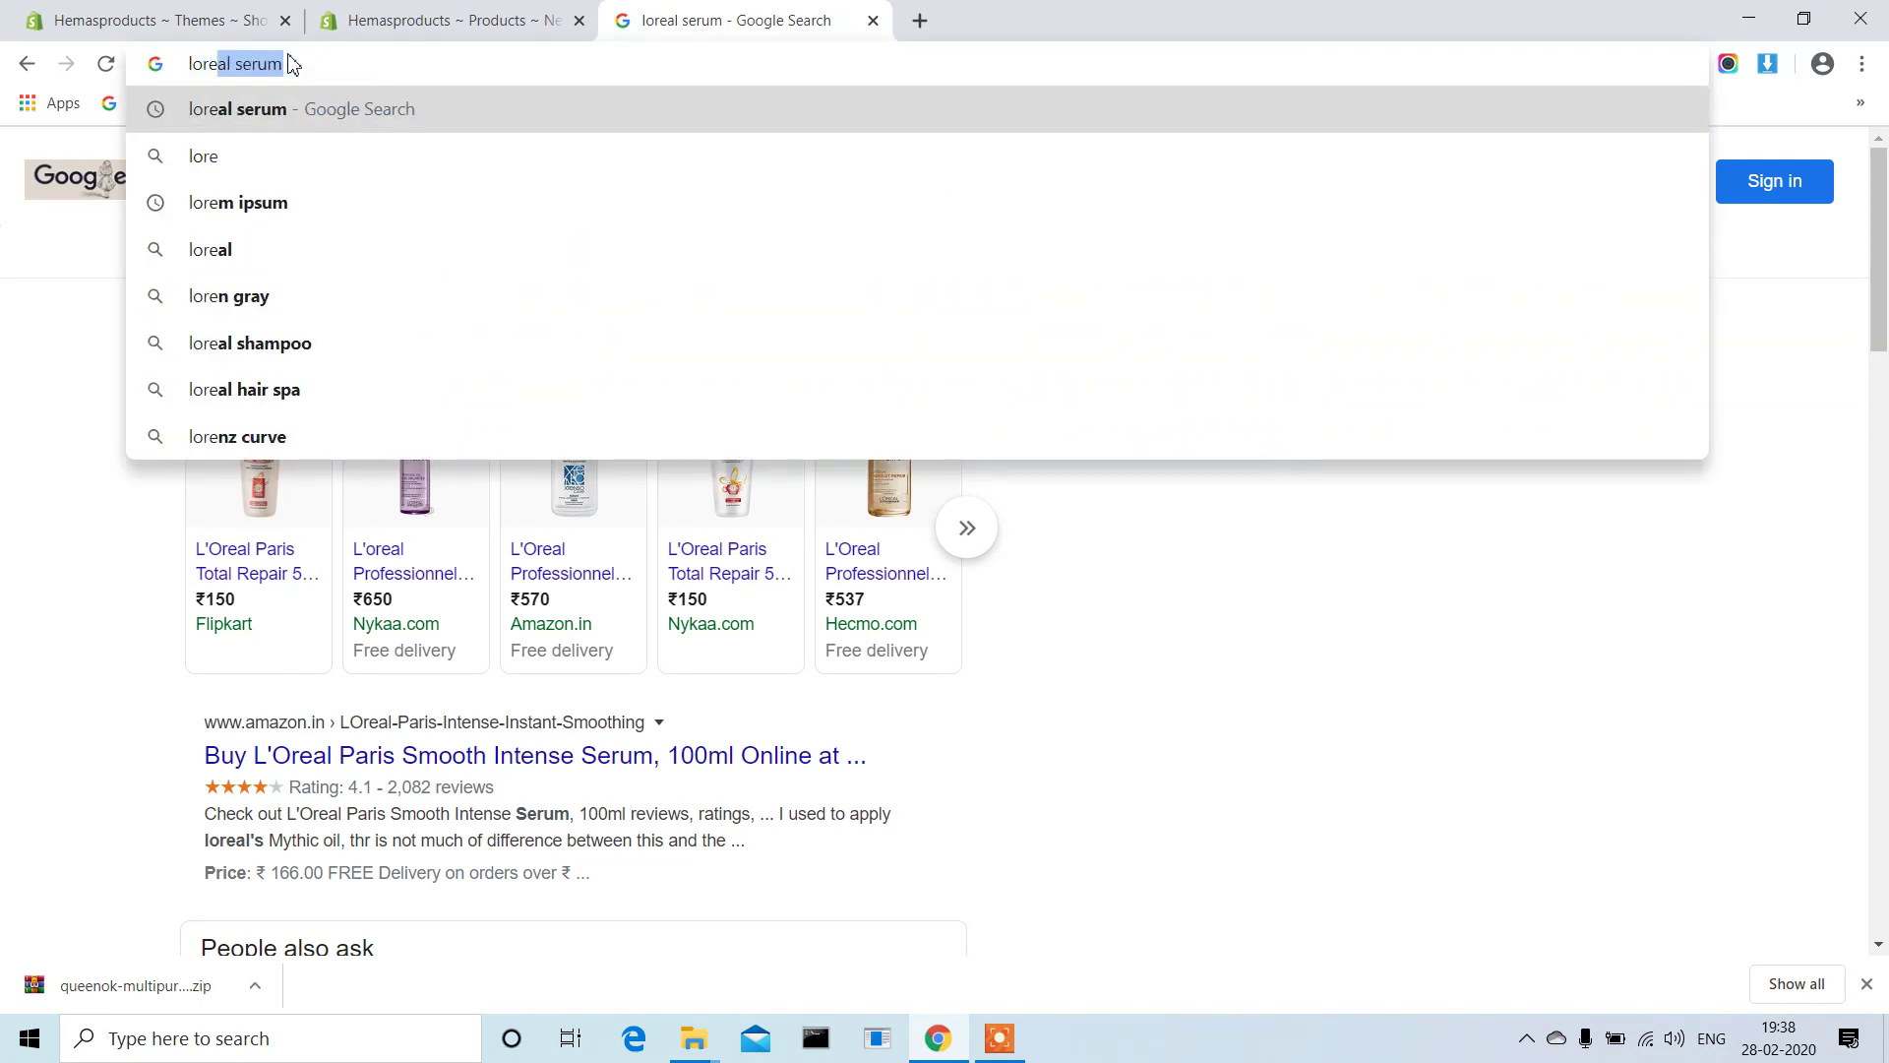
{"action": "left_click", "coordinate": [262, 216]}
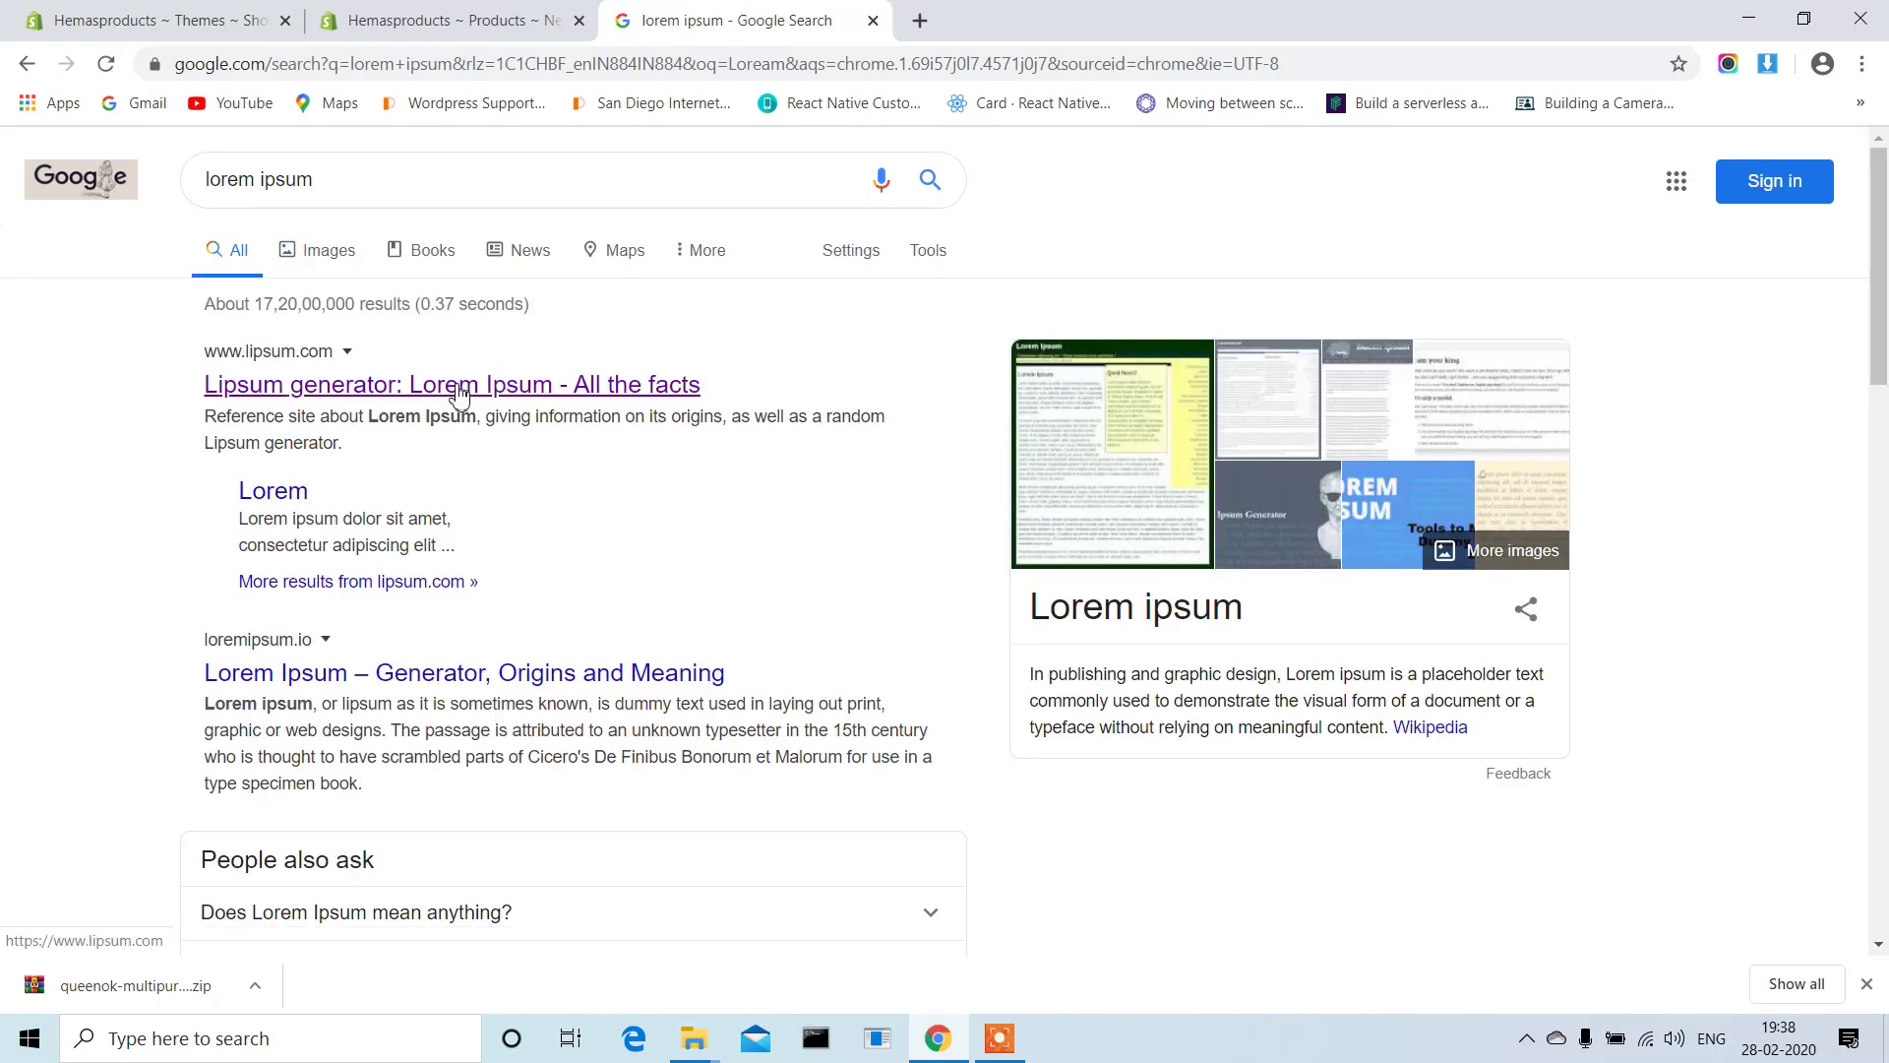
Copy the loremipsum.io placeholder paragraph and return to the Shopify product tab.
{"action": "middle_click", "coordinate": [461, 392]}
{"action": "left_click", "coordinate": [997, 14]}
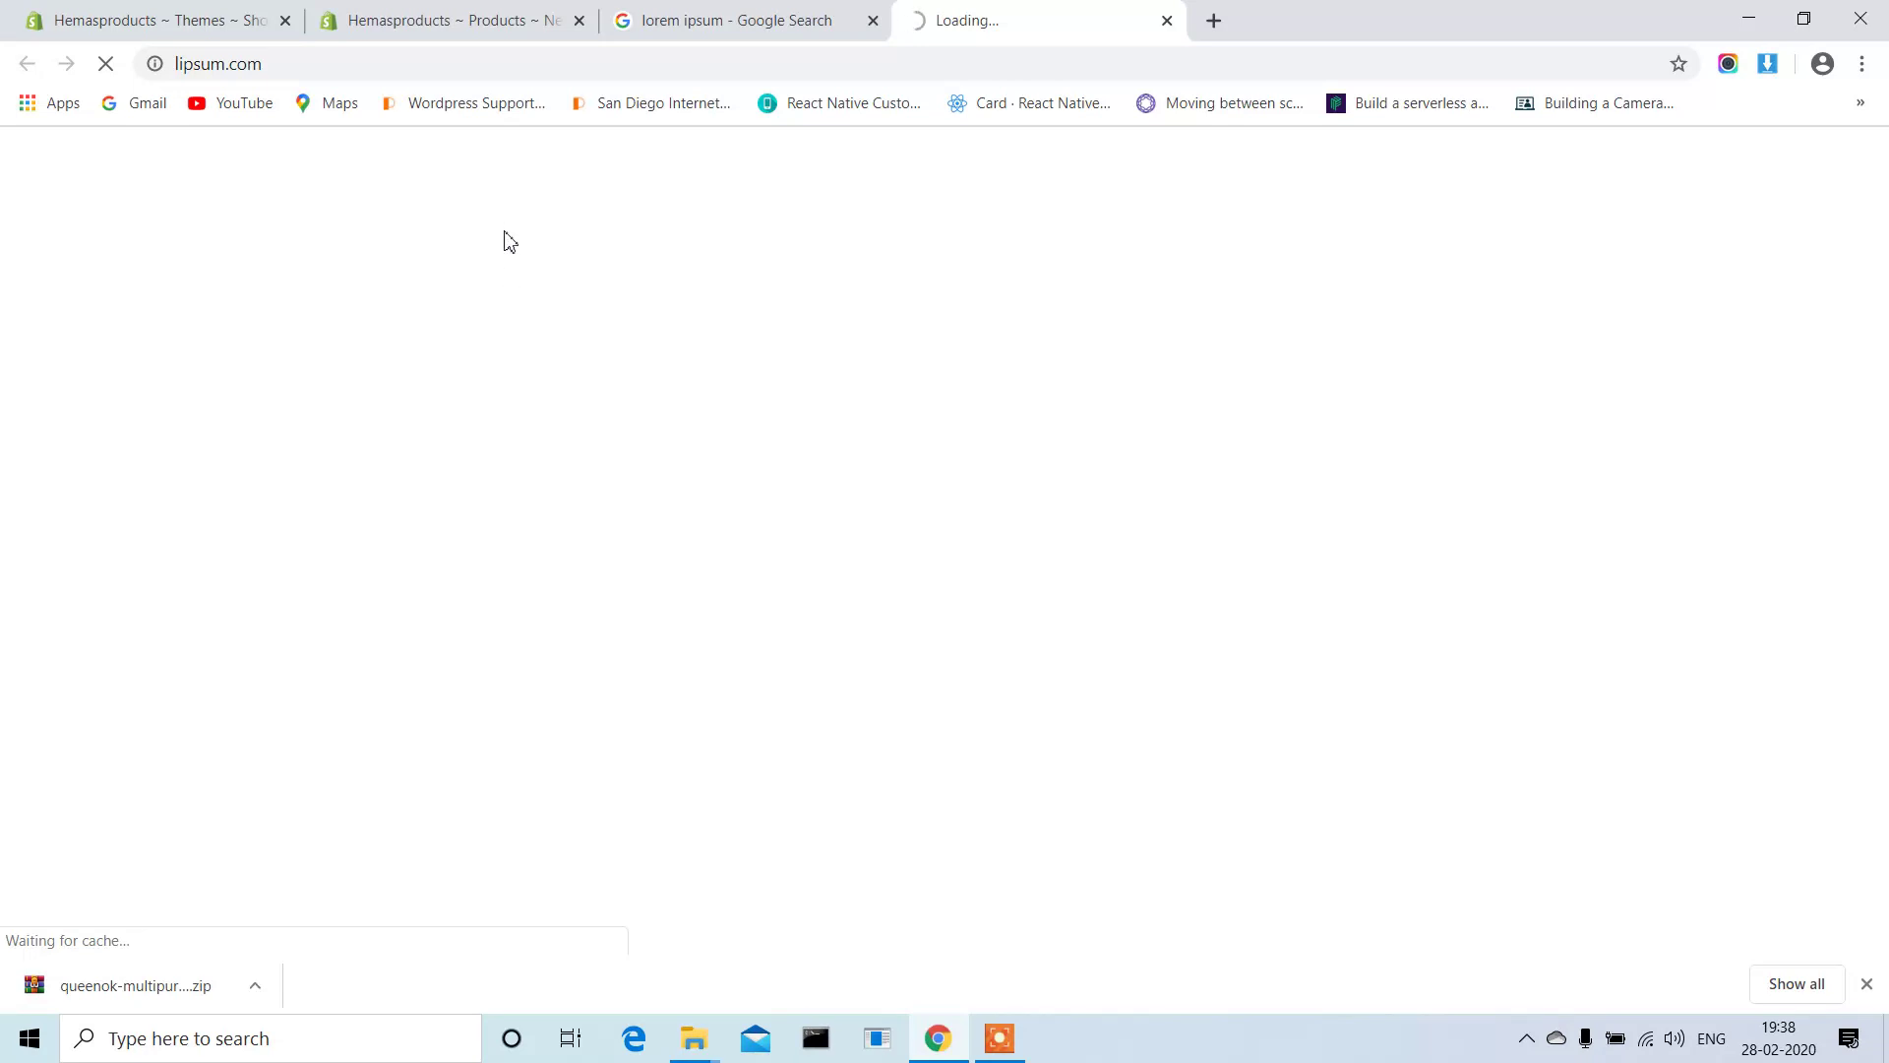
{"action": "left_click", "coordinate": [1166, 21]}
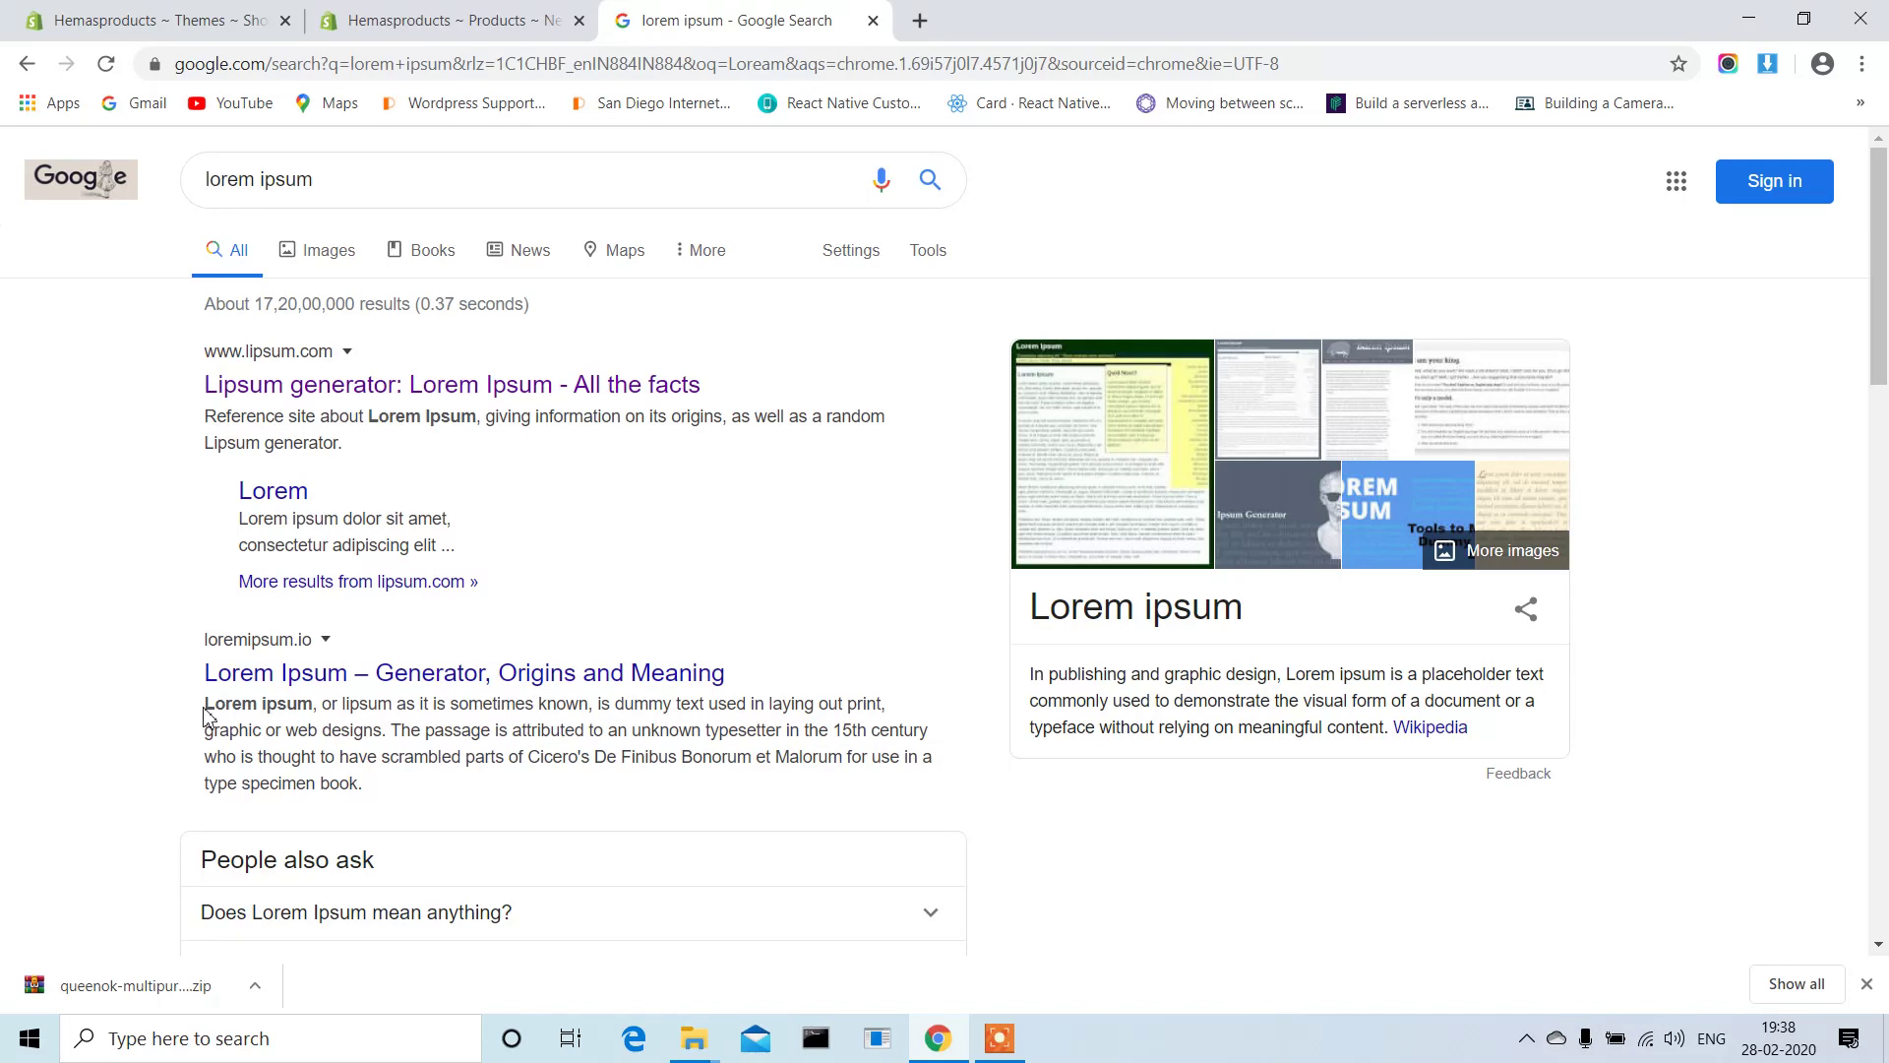
{"action": "left_click_drag", "start_coordinate": [203, 705], "coordinate": [421, 792]}
{"action": "key", "text": "ctrl+c"}
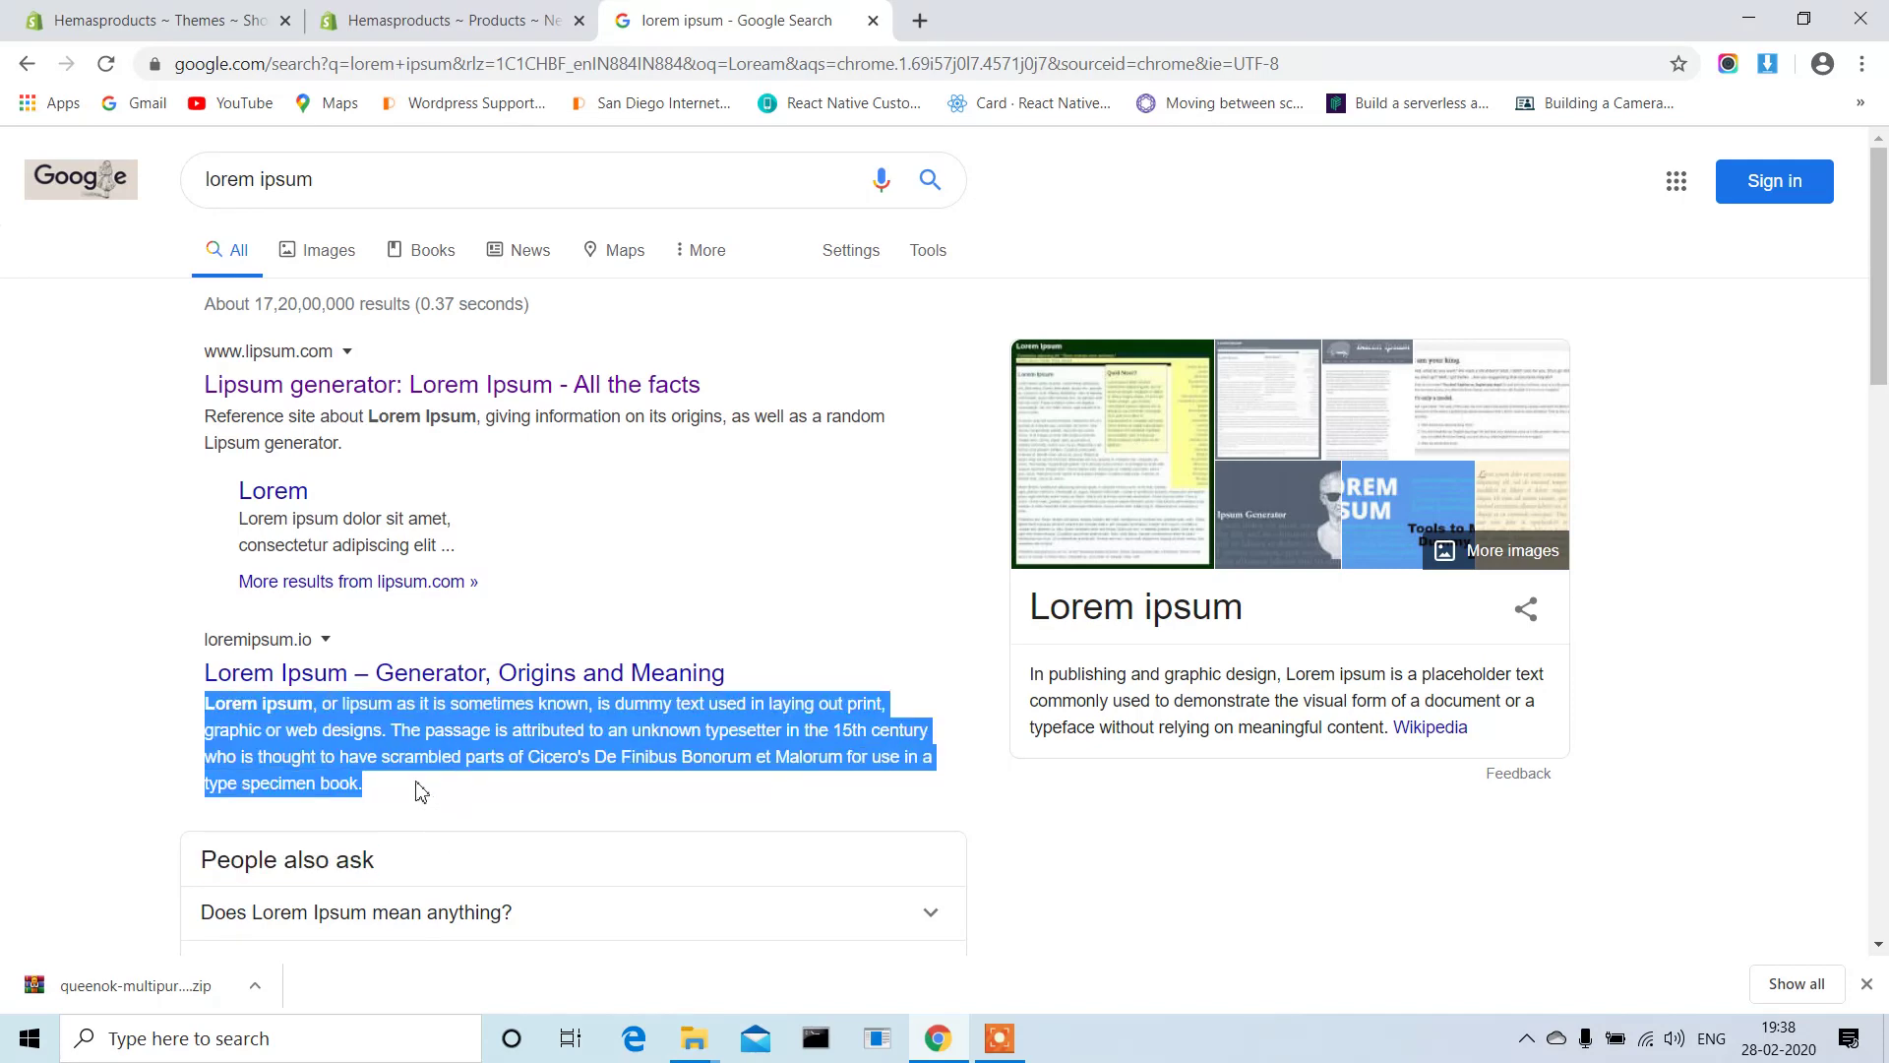
{"action": "left_click", "coordinate": [385, 18]}
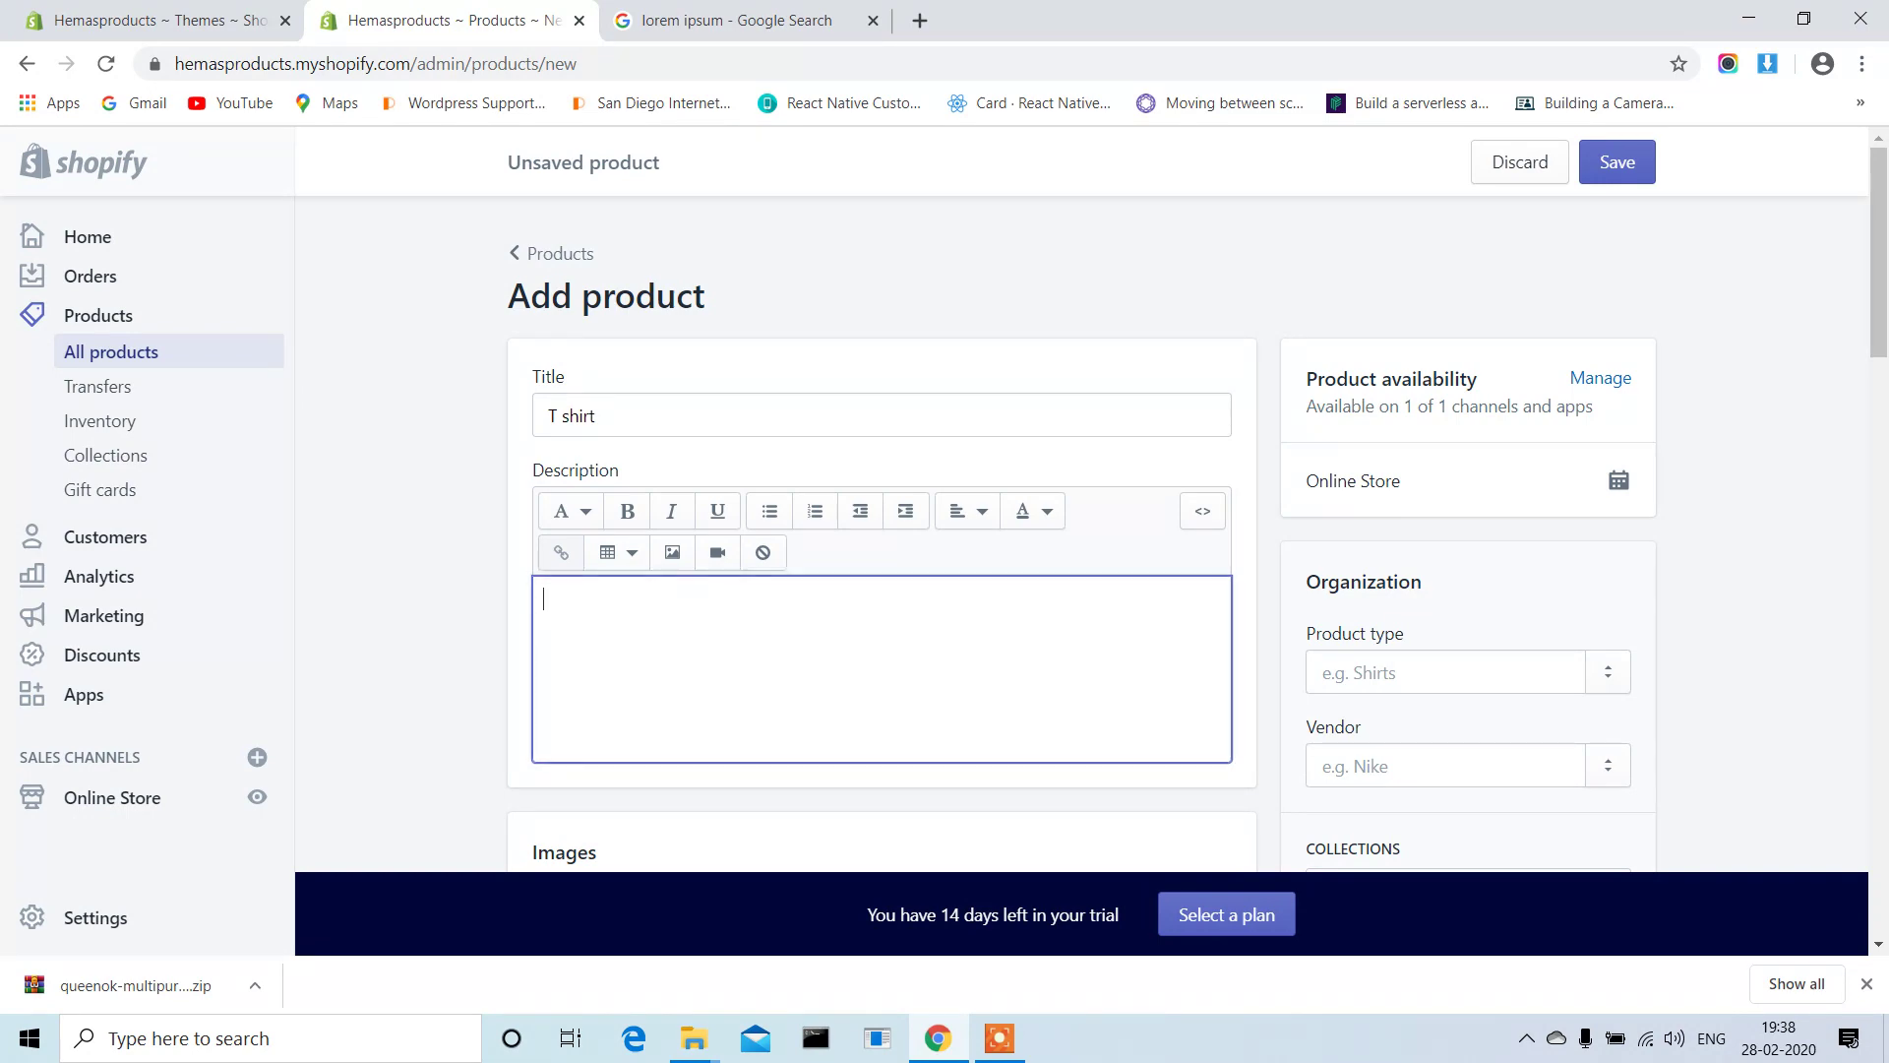
Paste the lorem ipsum paragraph into the T shirt product description.
{"action": "key", "text": "ctrl+v"}
{"action": "scroll", "coordinate": [413, 667], "scroll_direction": "down", "scroll_amount": 5}
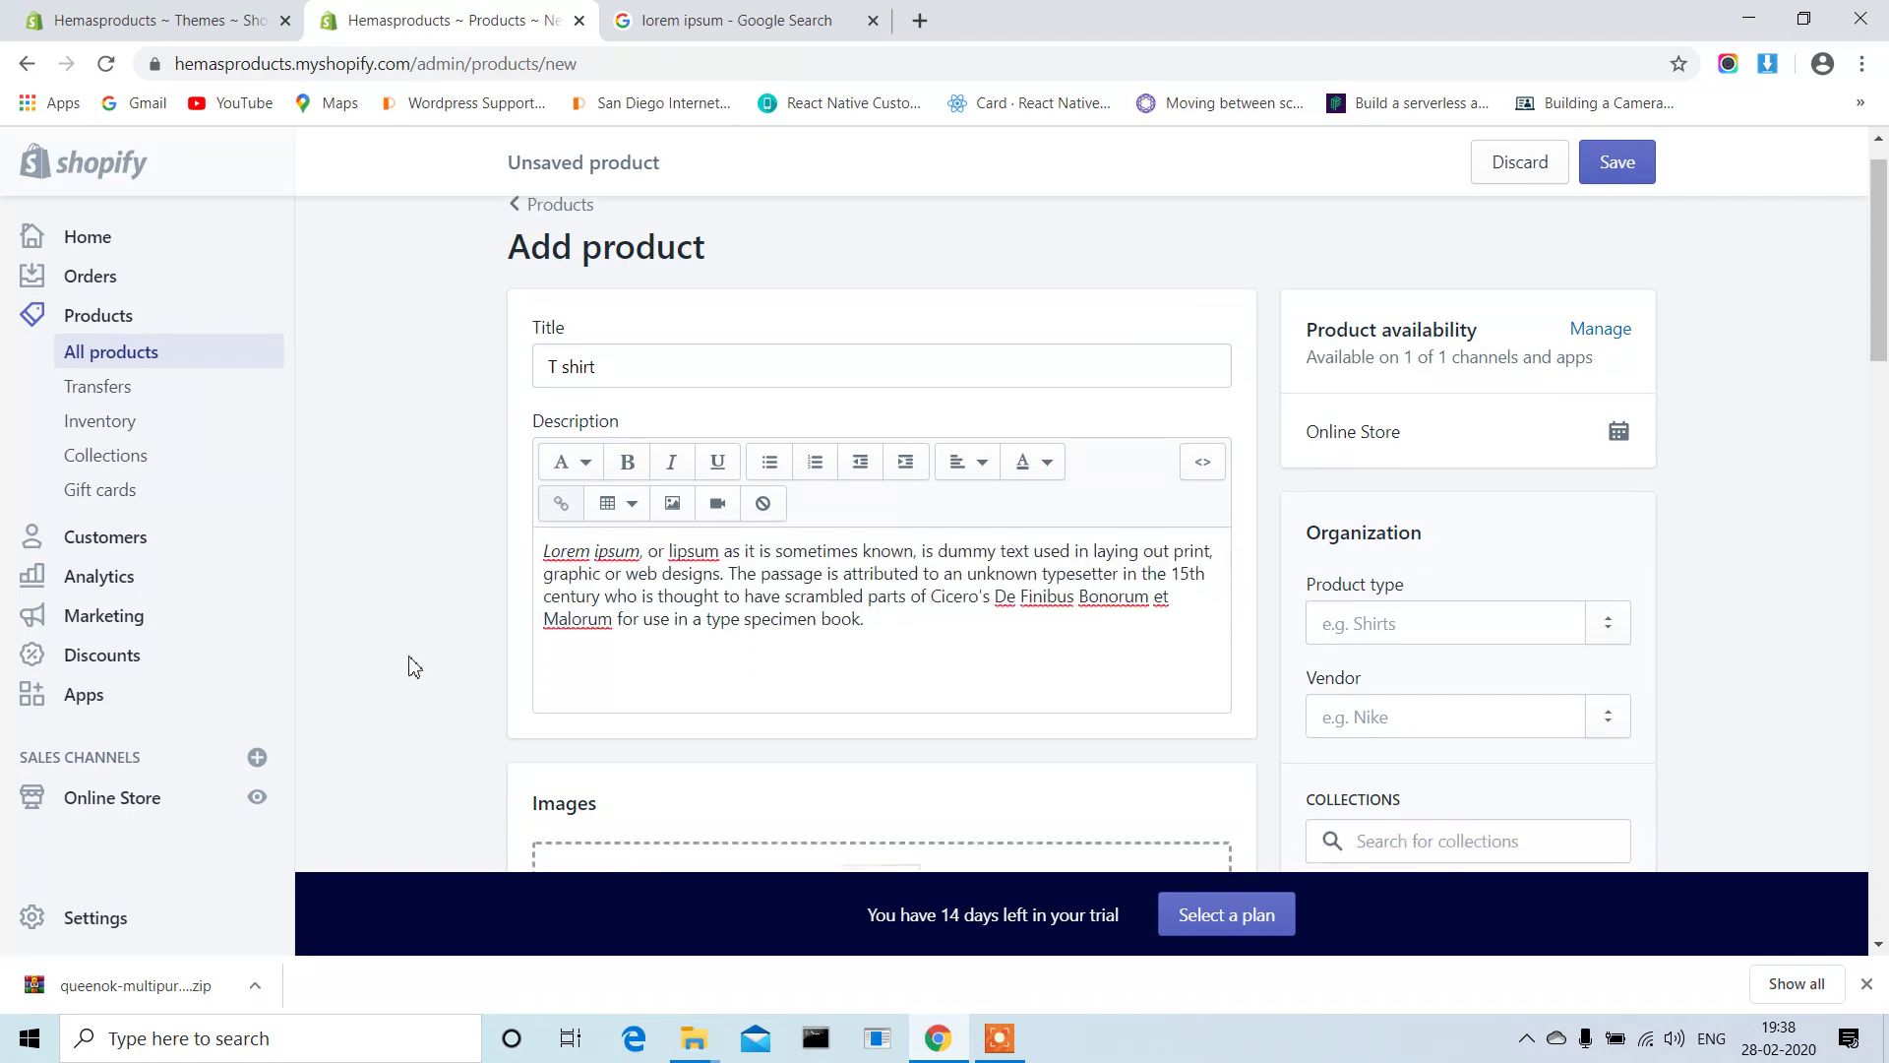
{"action": "scroll", "coordinate": [413, 668], "scroll_direction": "down", "scroll_amount": 1}
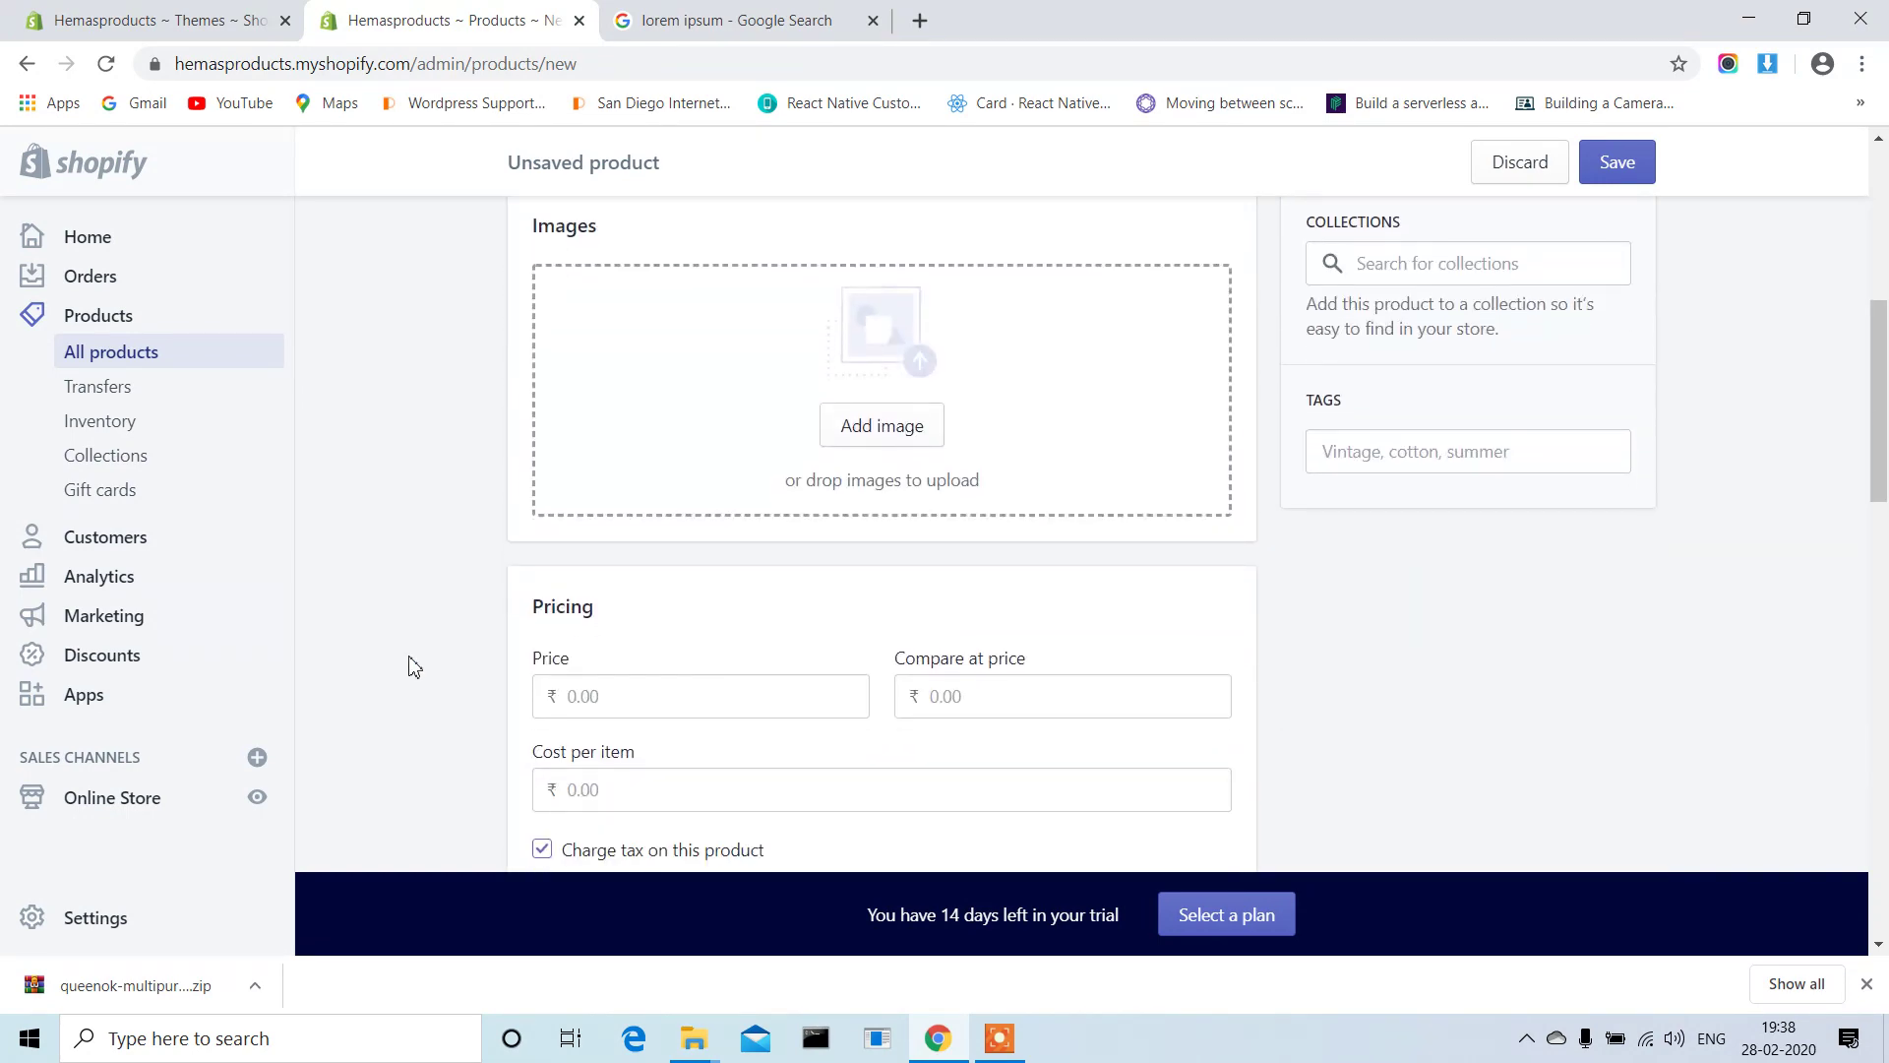
Upload the 70x84 image from E:\Shopify-practice\web as the product image.
{"action": "left_click", "coordinate": [880, 411]}
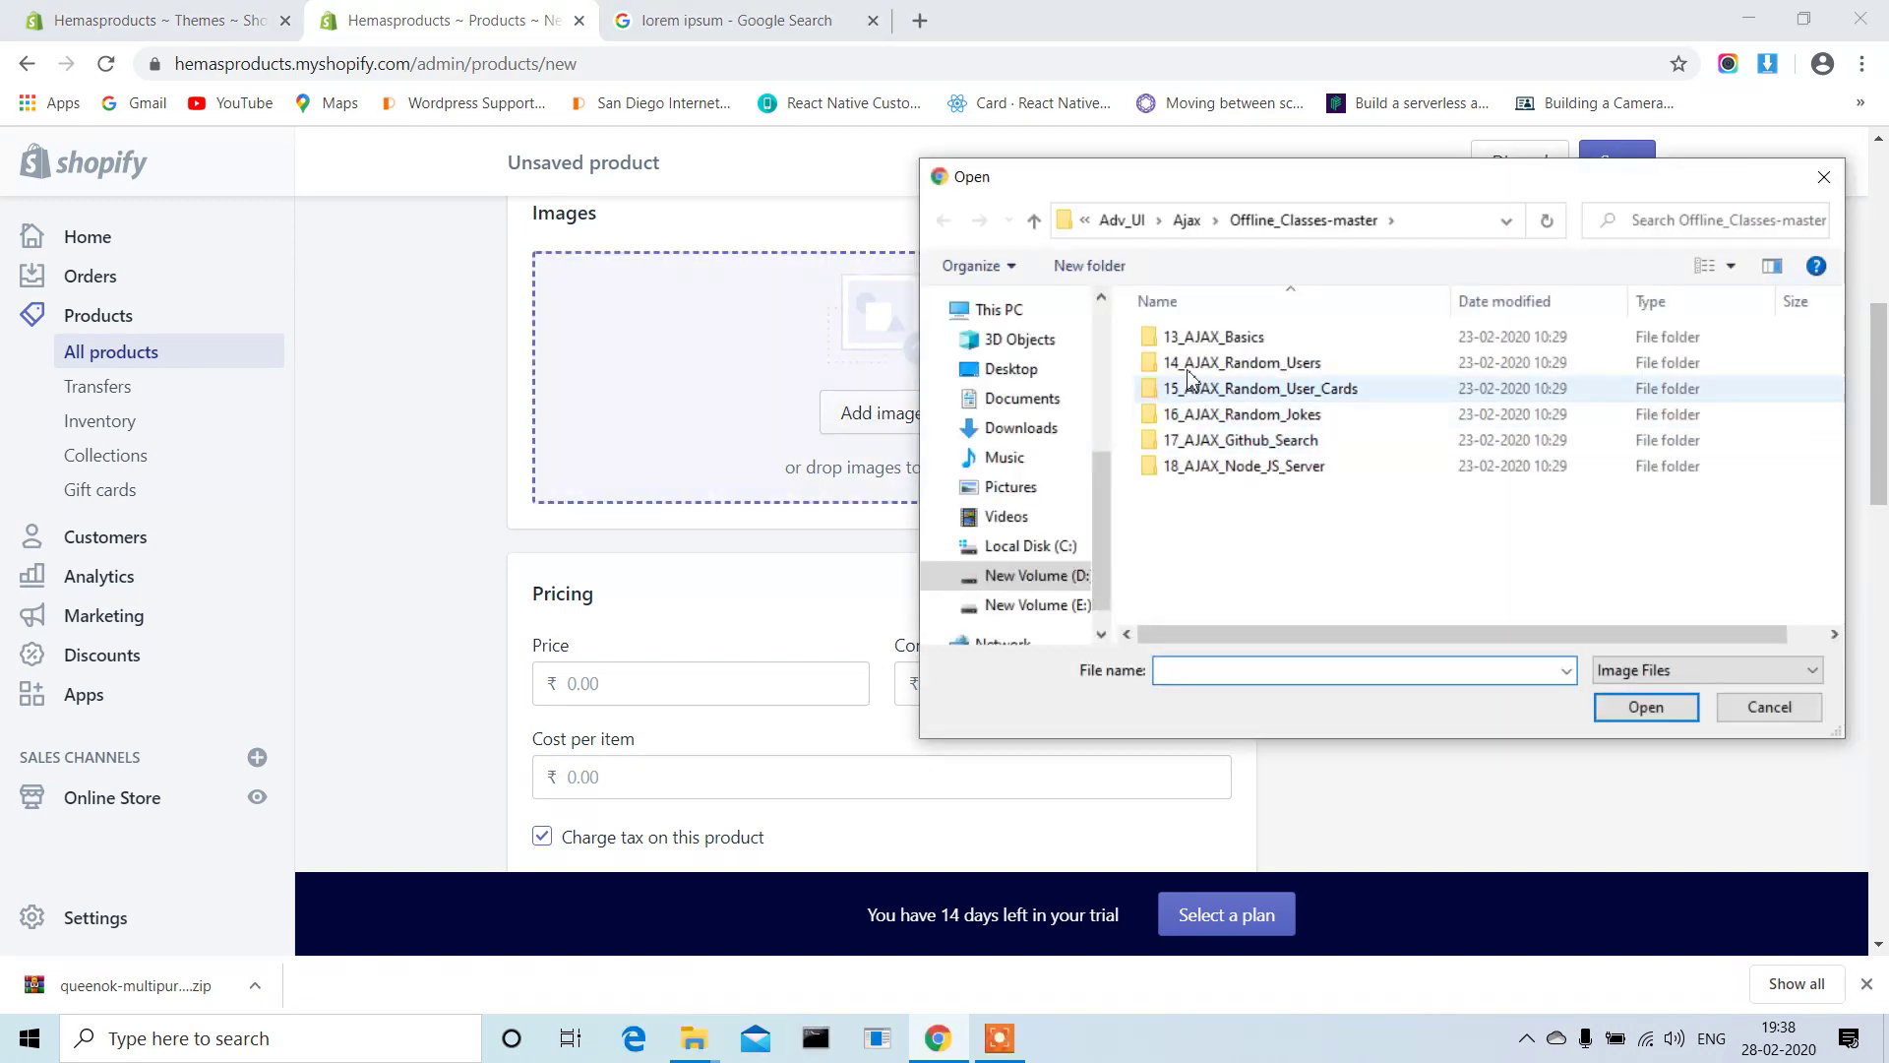
{"action": "left_click", "coordinate": [1073, 604]}
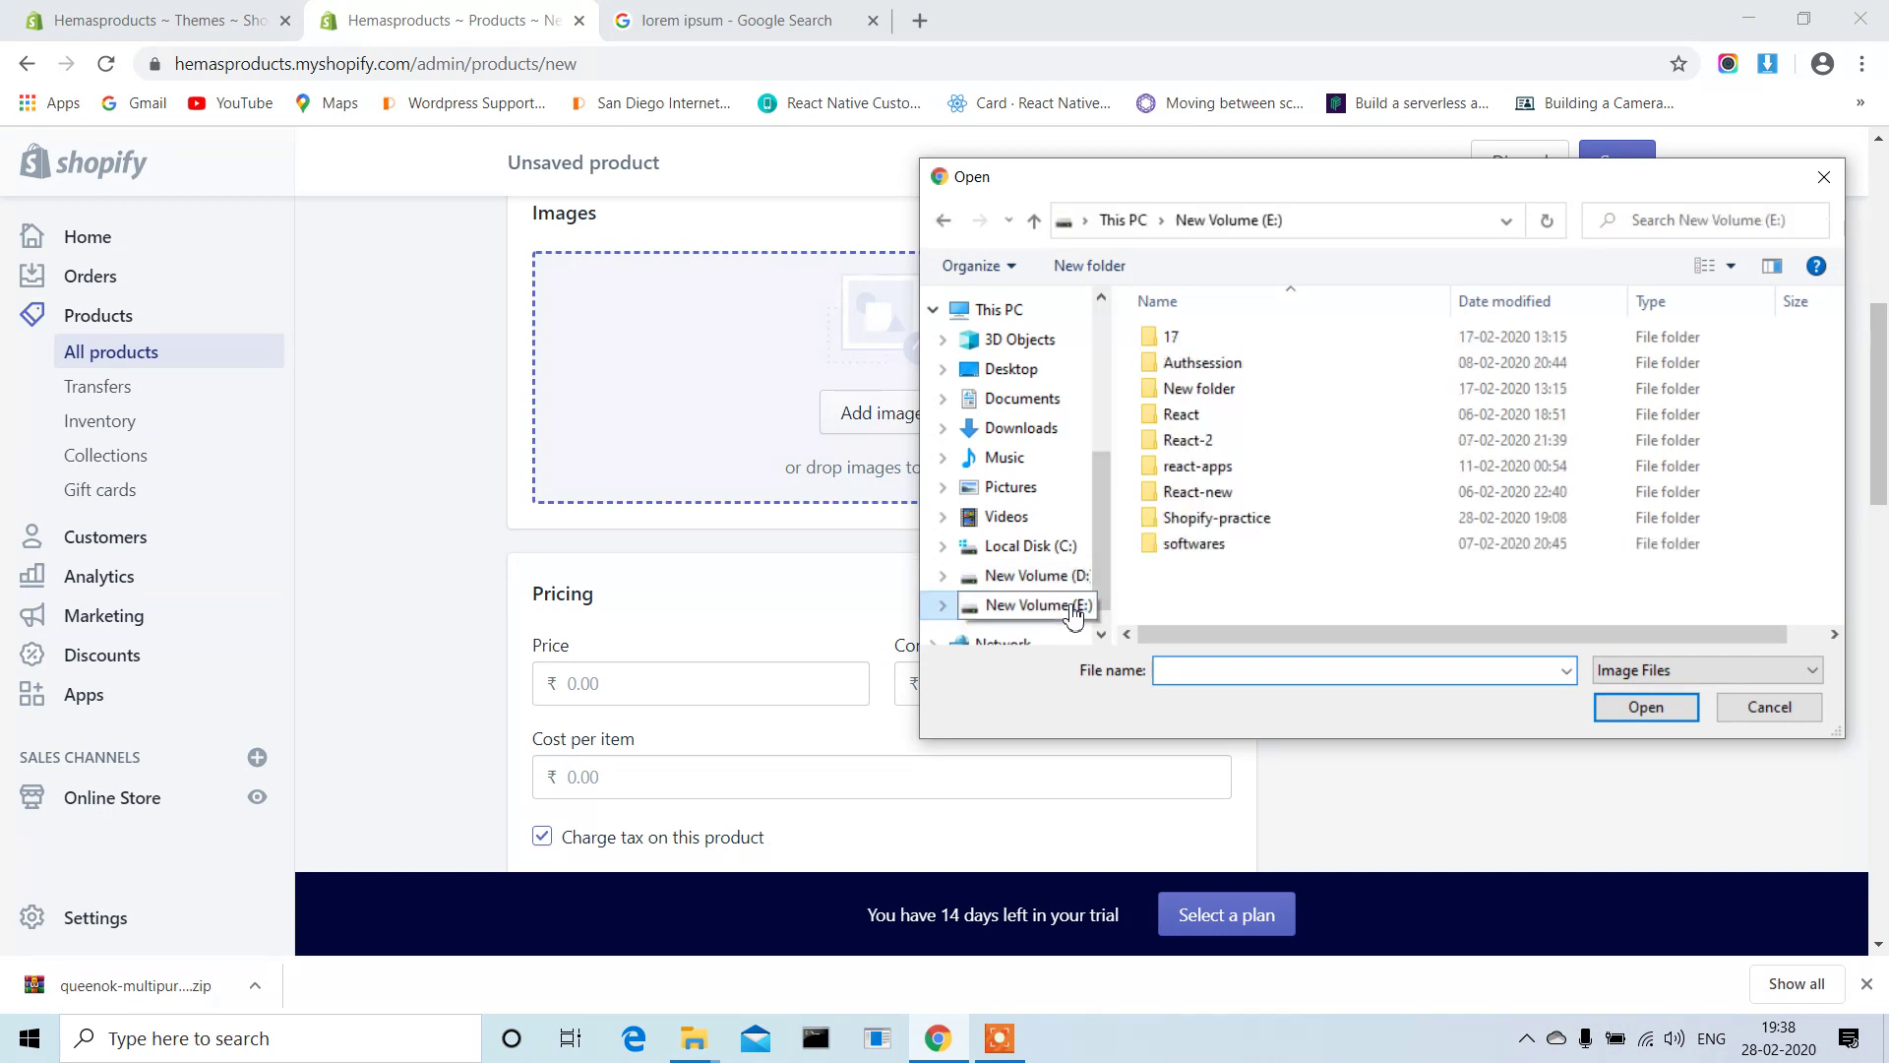
{"action": "double_click", "coordinate": [1209, 522]}
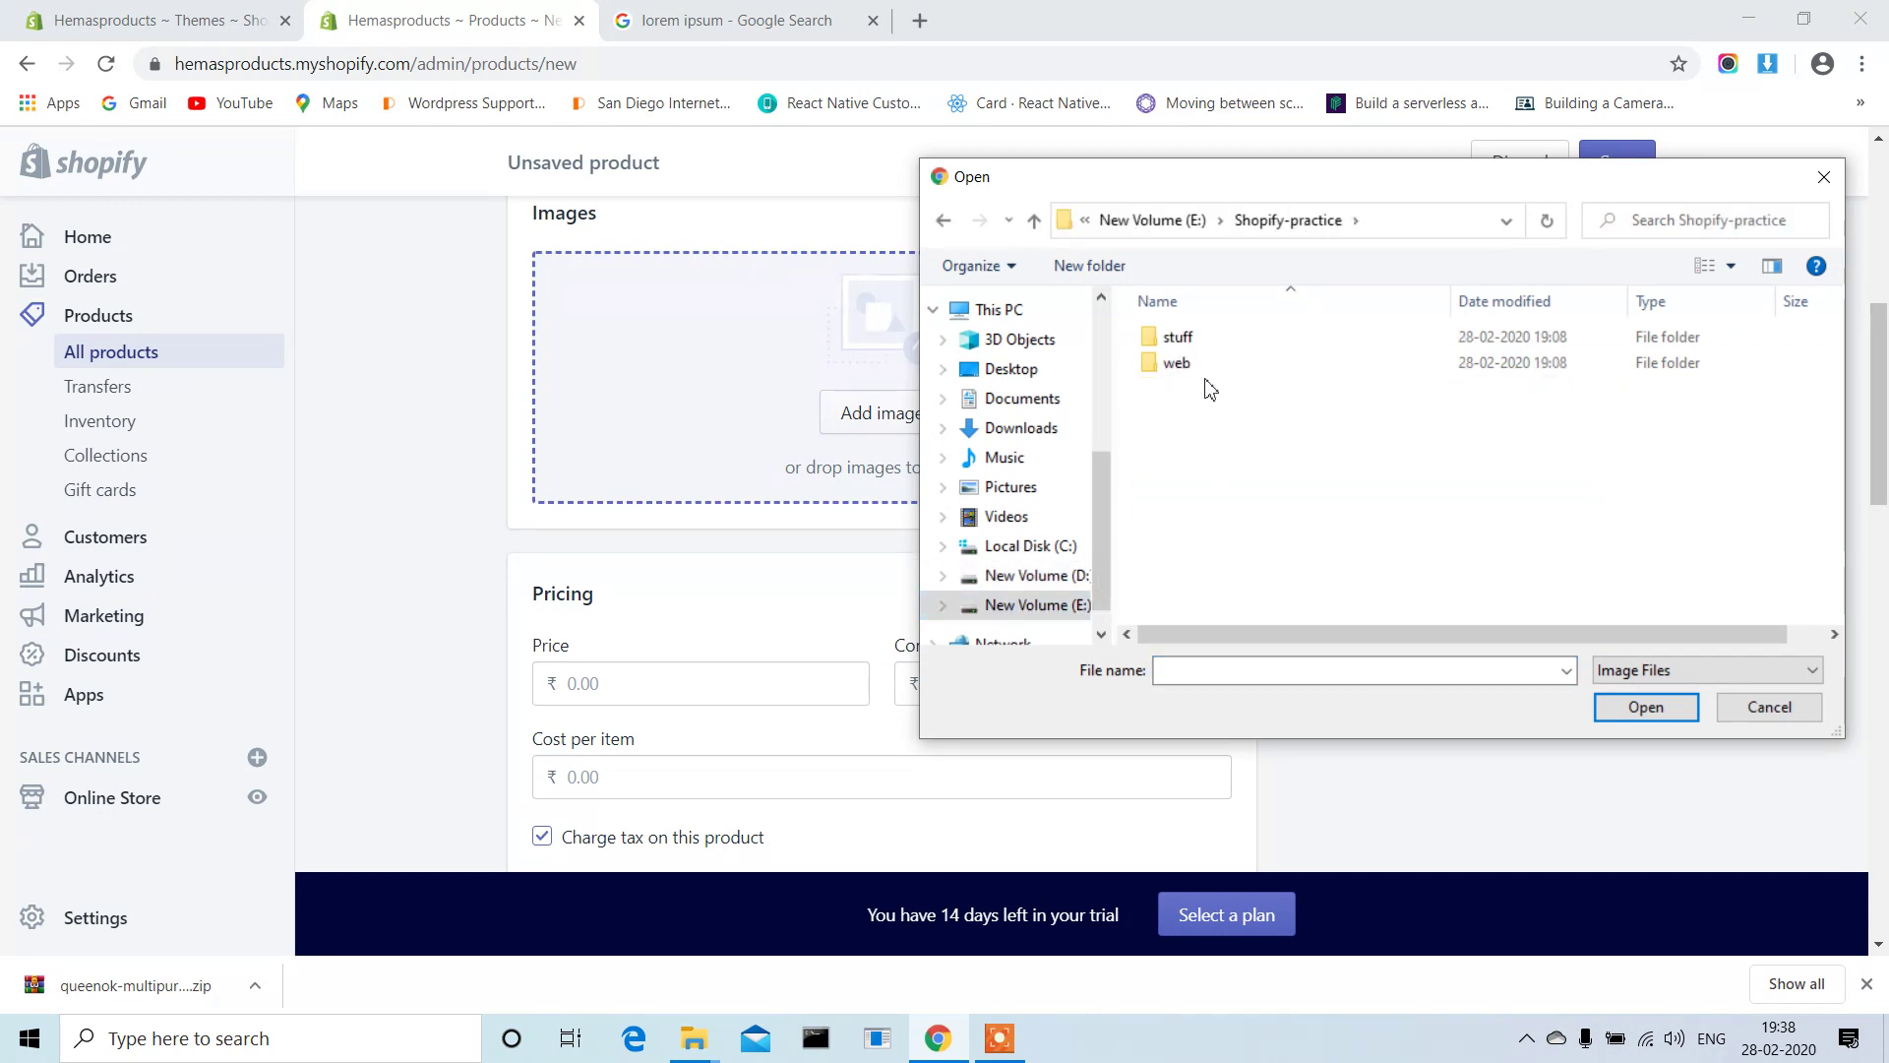
{"action": "double_click", "coordinate": [1187, 369]}
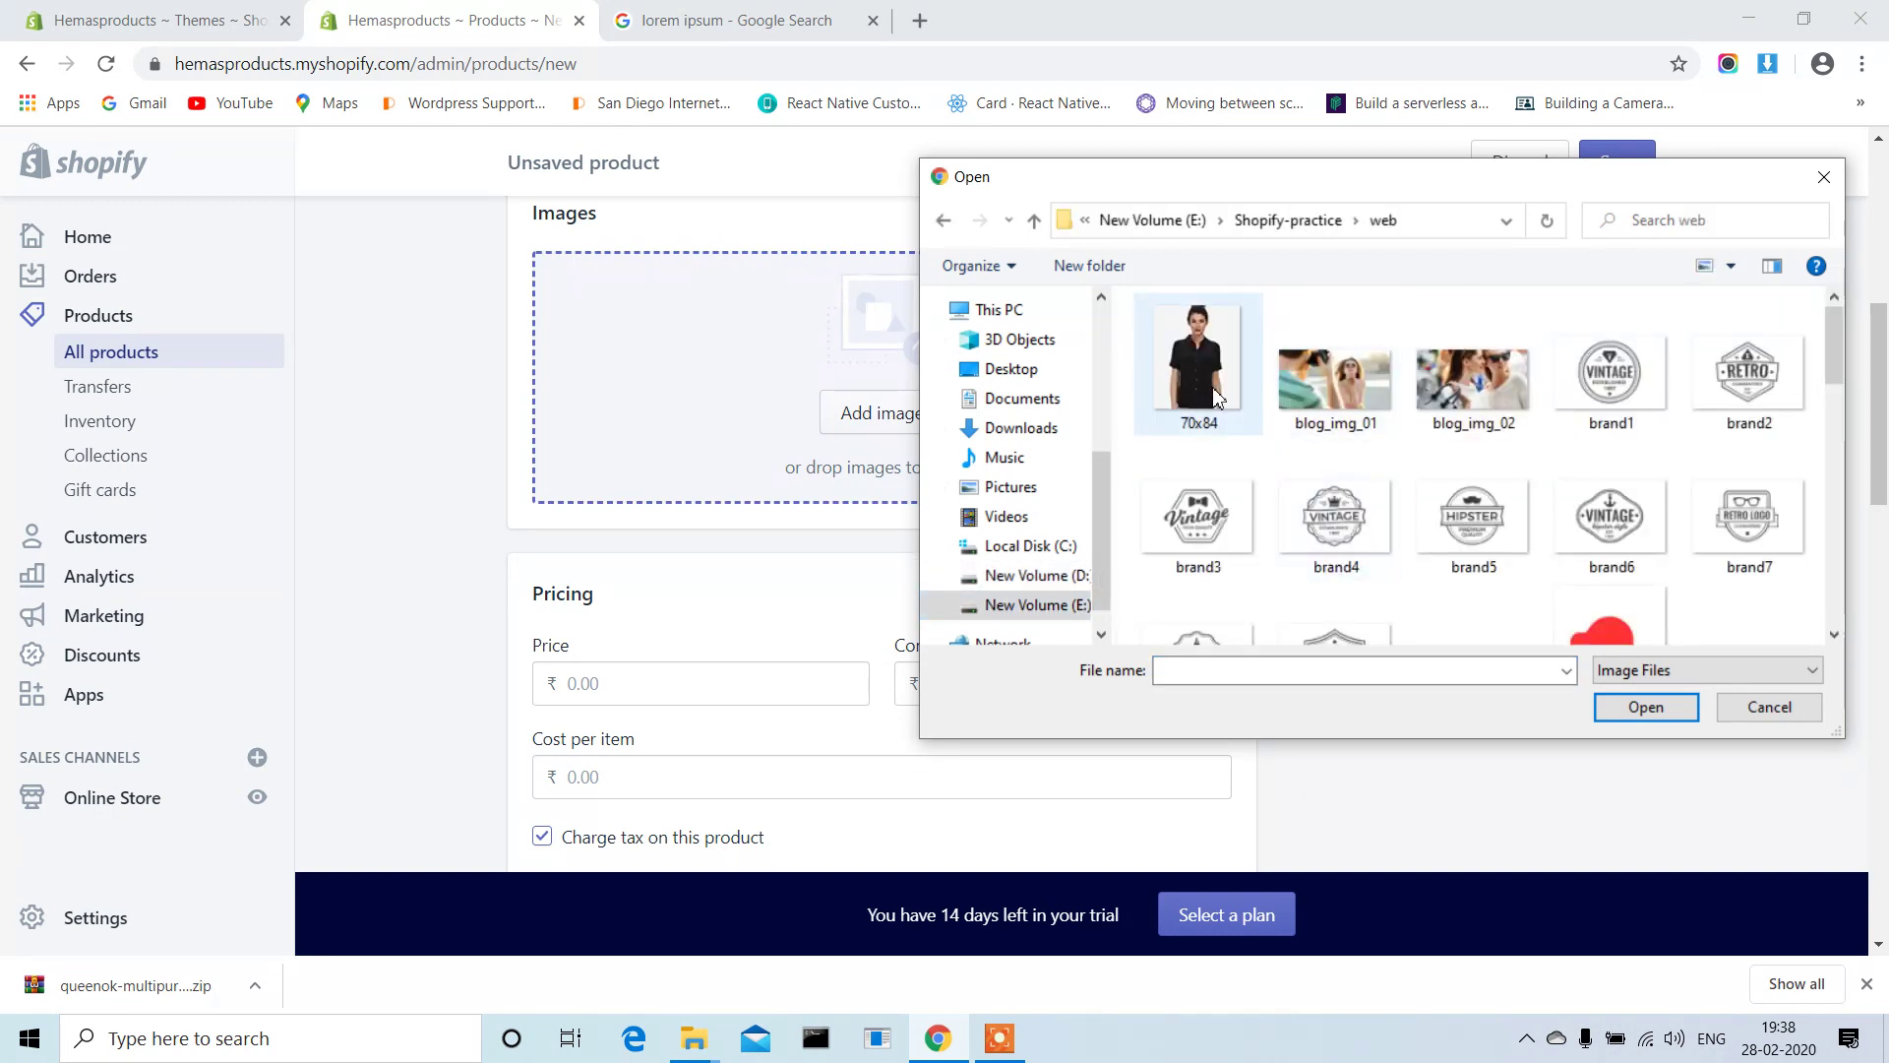
{"action": "double_click", "coordinate": [1218, 397]}
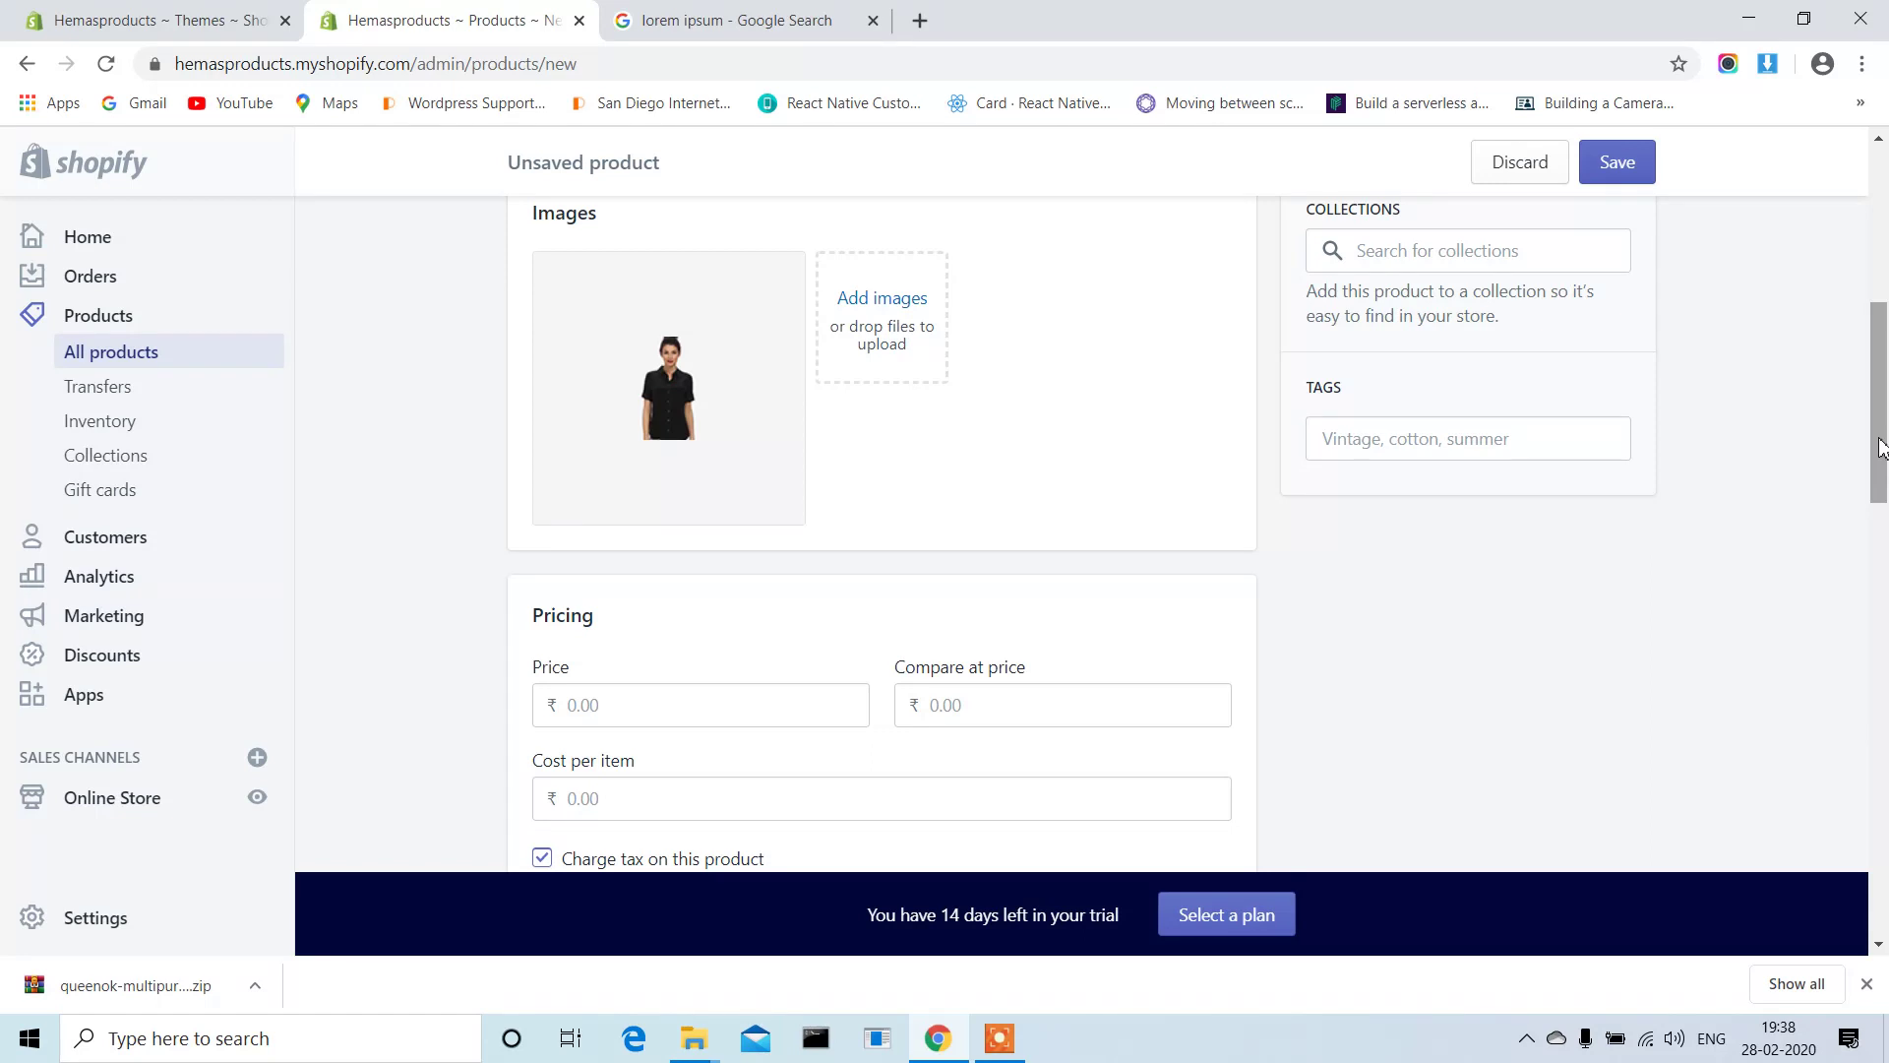
{"action": "left_click_drag", "start_coordinate": [1879, 448], "coordinate": [1847, 536]}
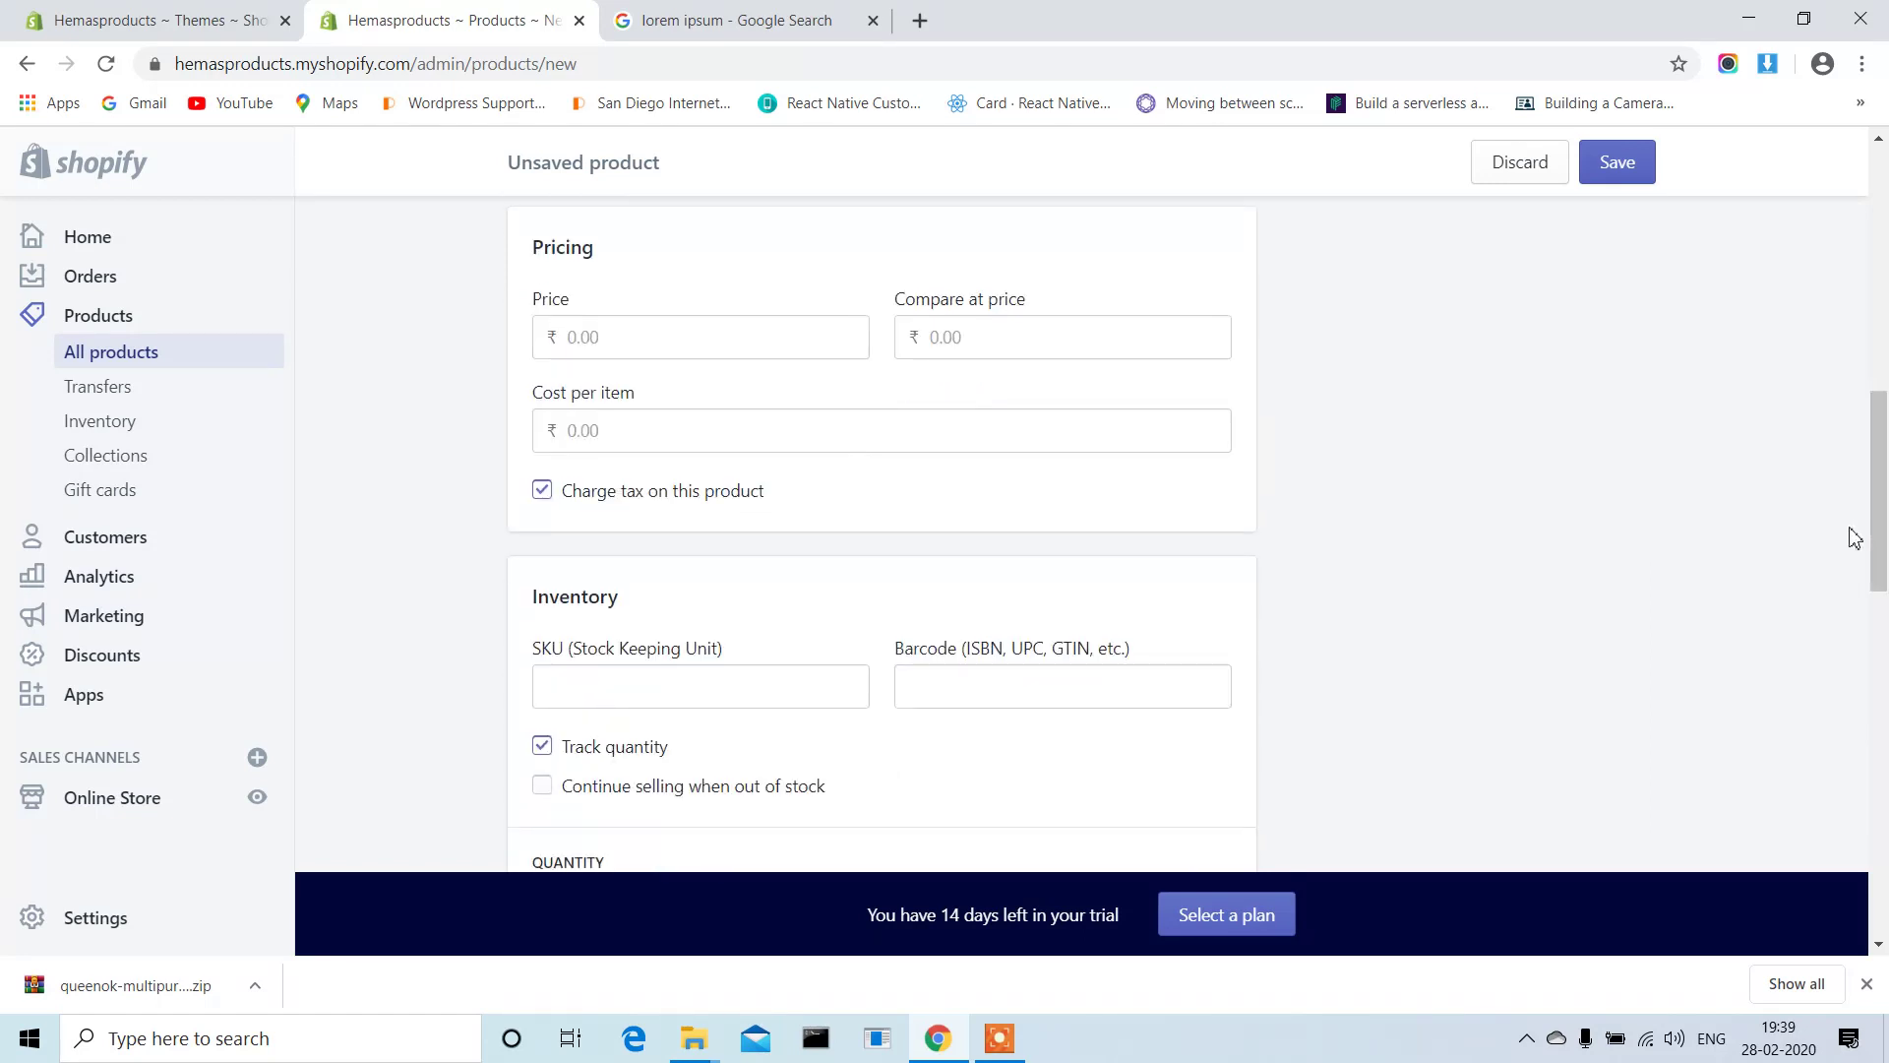
Set the T shirt price to 800.00 and cost per item to 520.00, leaving compare-at price empty.
{"action": "left_click", "coordinate": [691, 334]}
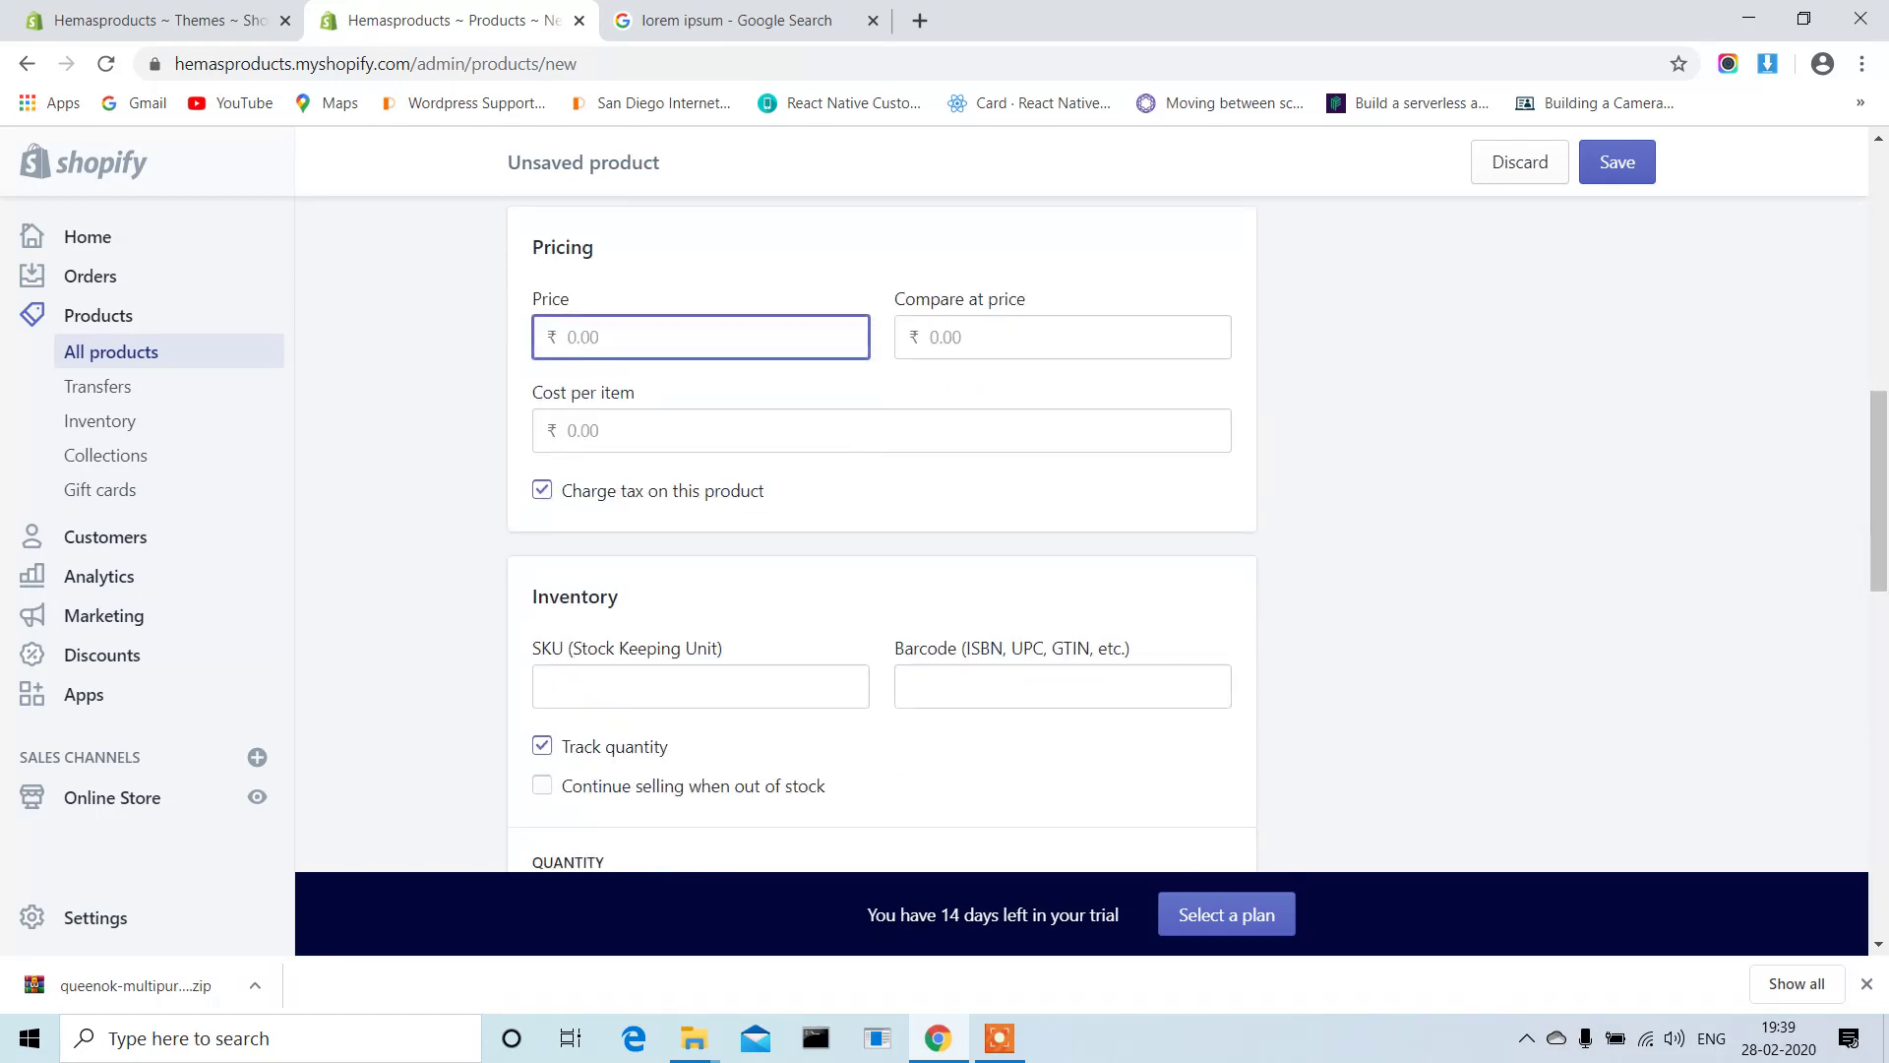
{"action": "type", "text": "1"}
{"action": "key", "text": "BackSpace"}
{"action": "type", "text": "520"}
{"action": "key", "text": "Tab"}
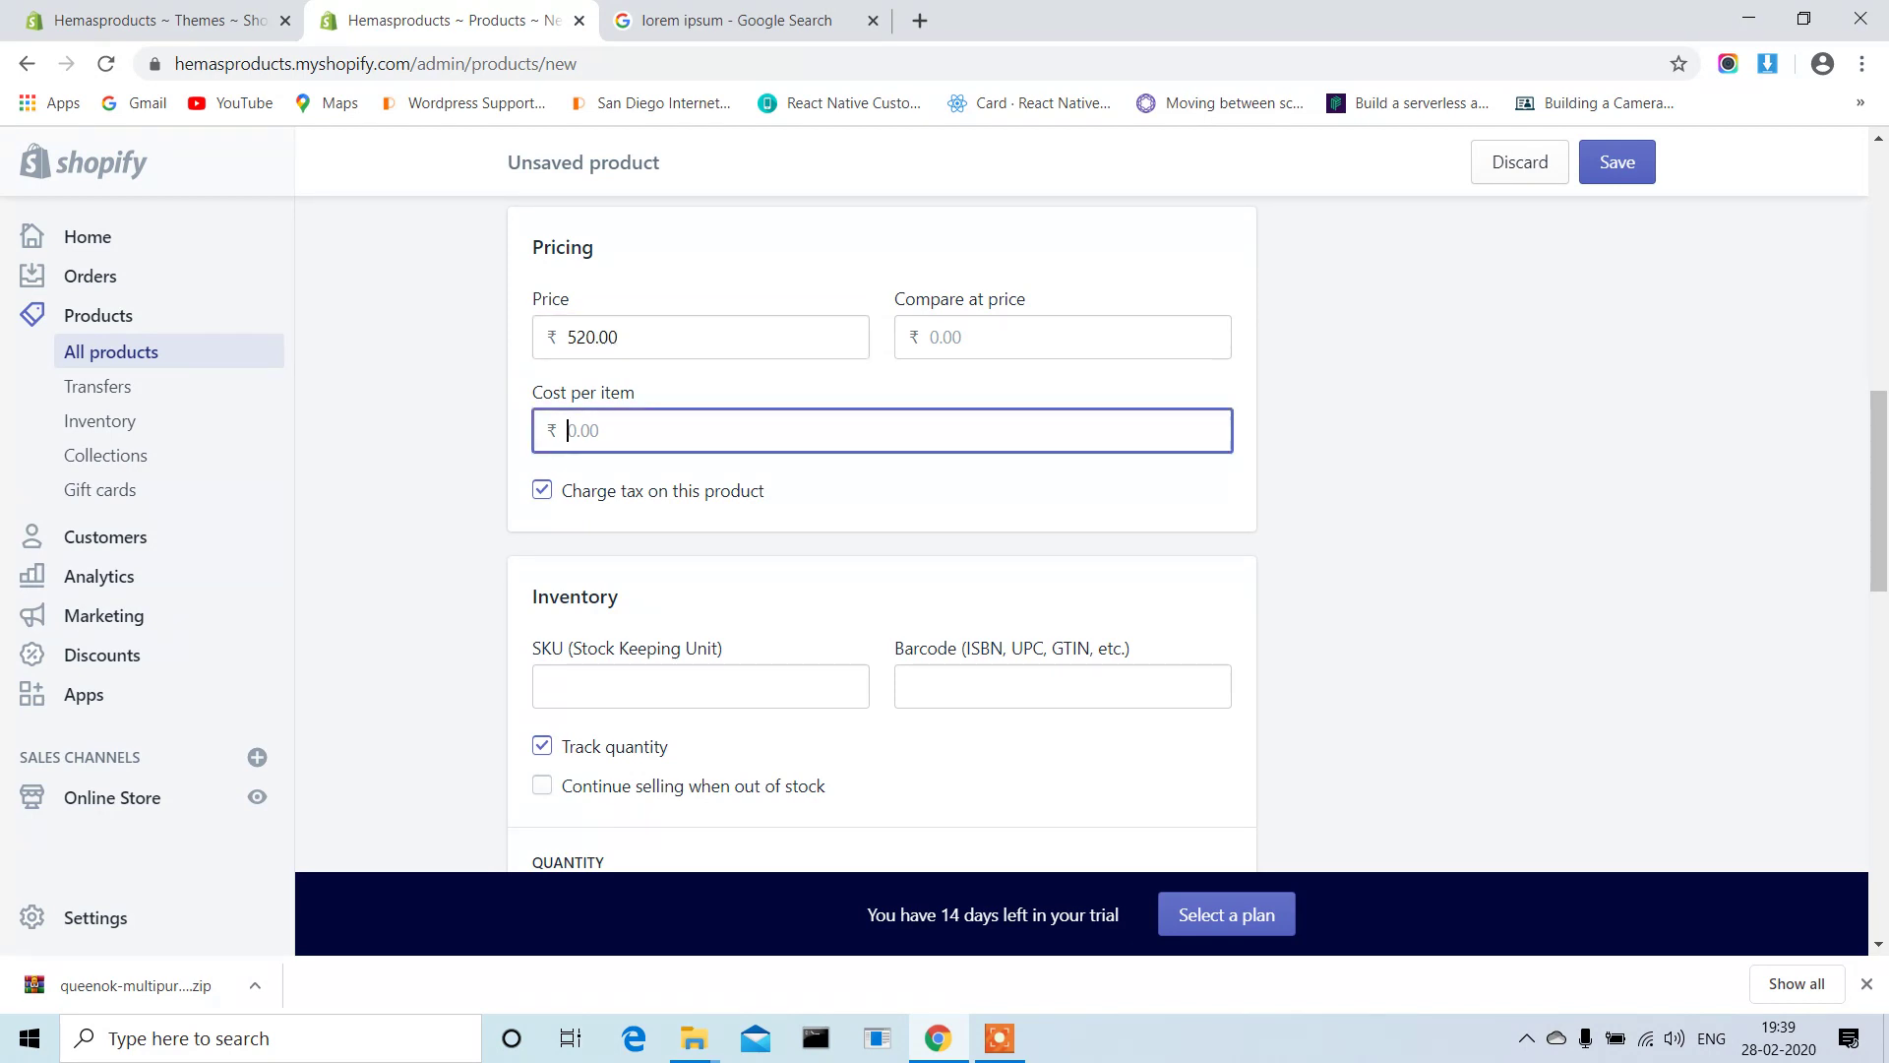
{"action": "type", "text": "520"}
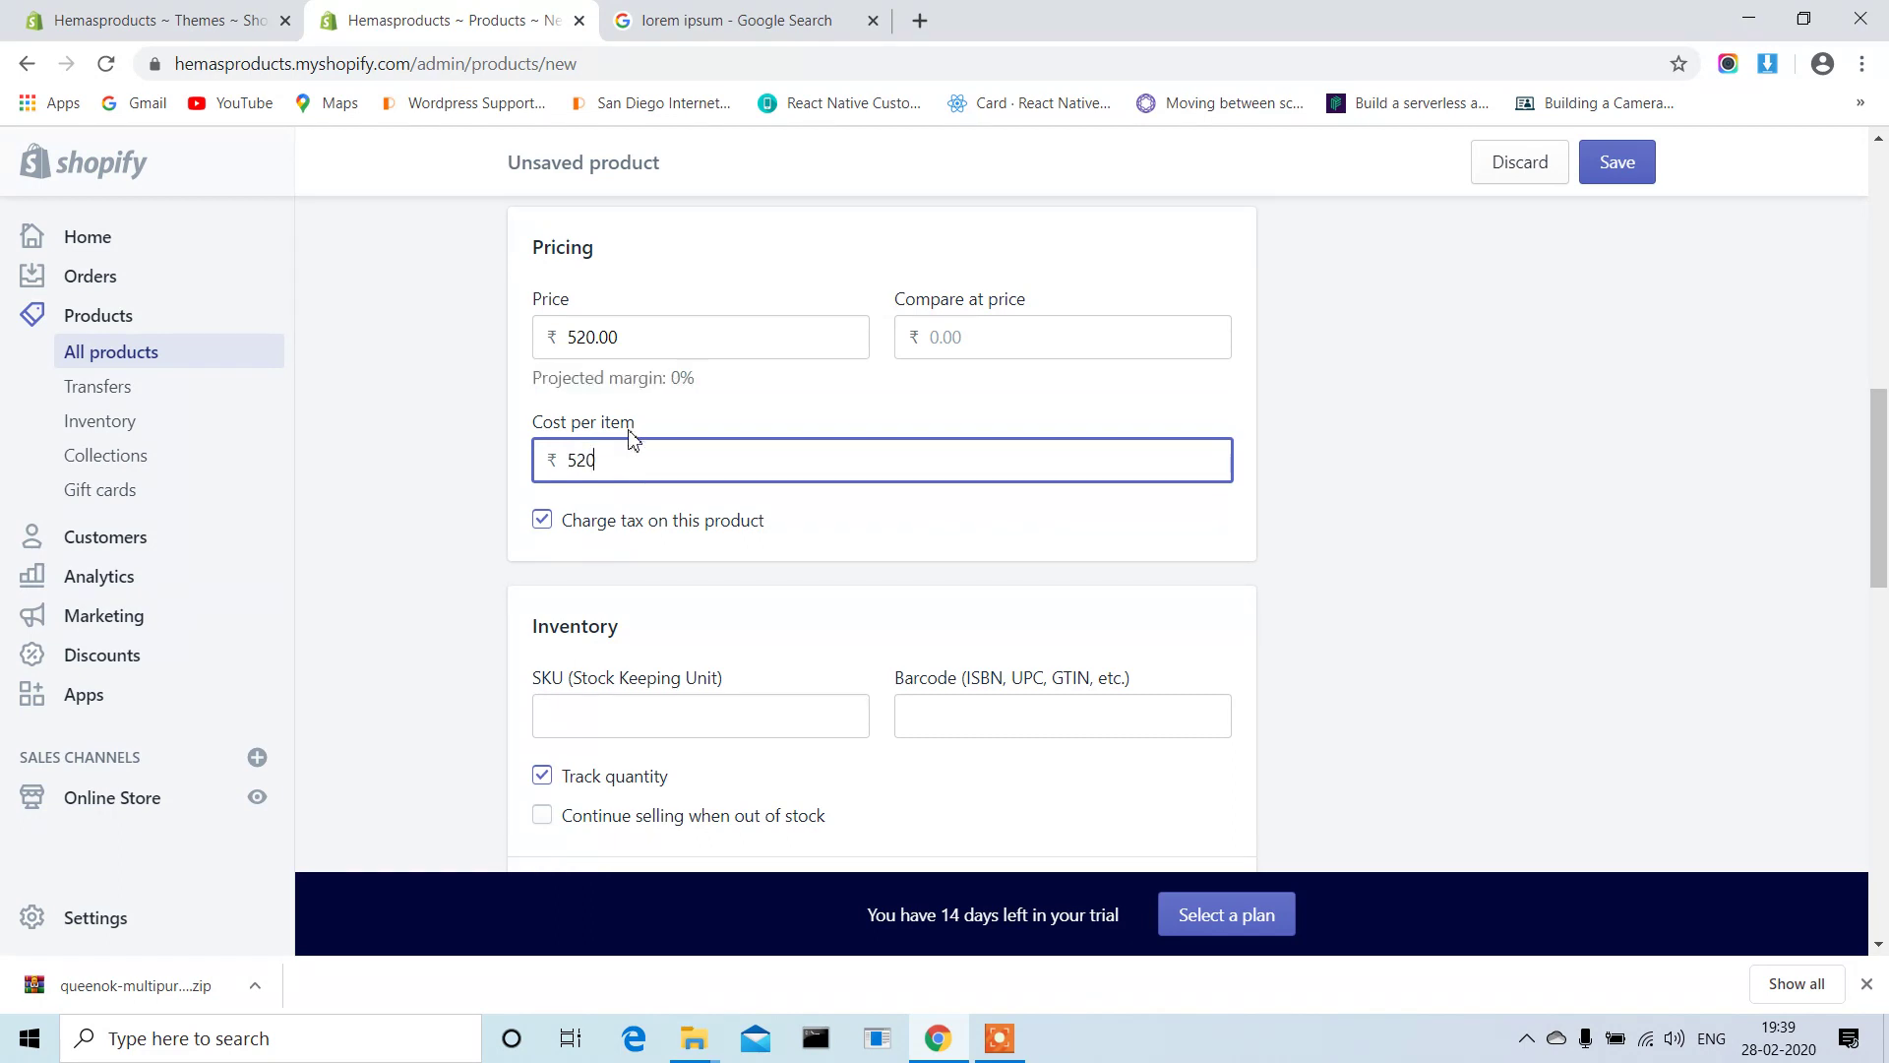
{"action": "key", "text": "BackSpace"}
{"action": "key", "text": "BackSpace"}
{"action": "key", "text": "BackSpace"}
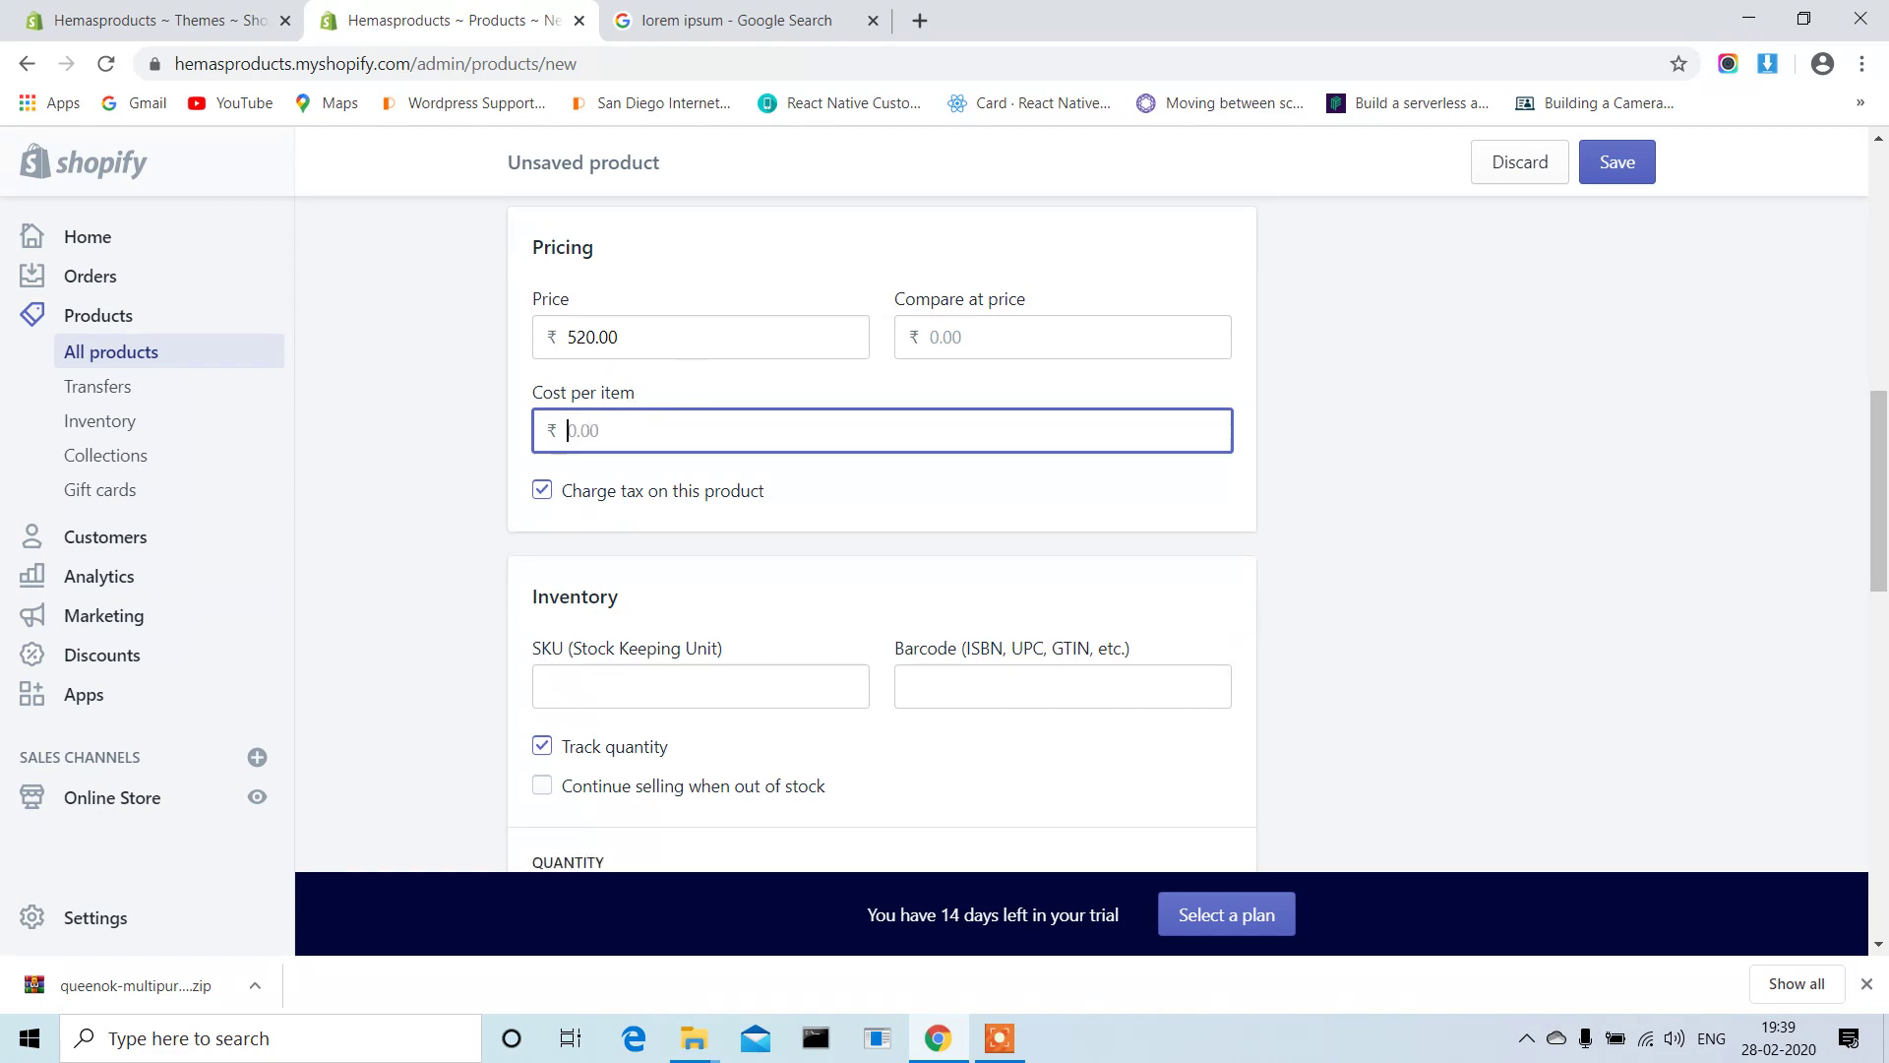
{"action": "type", "text": "600"}
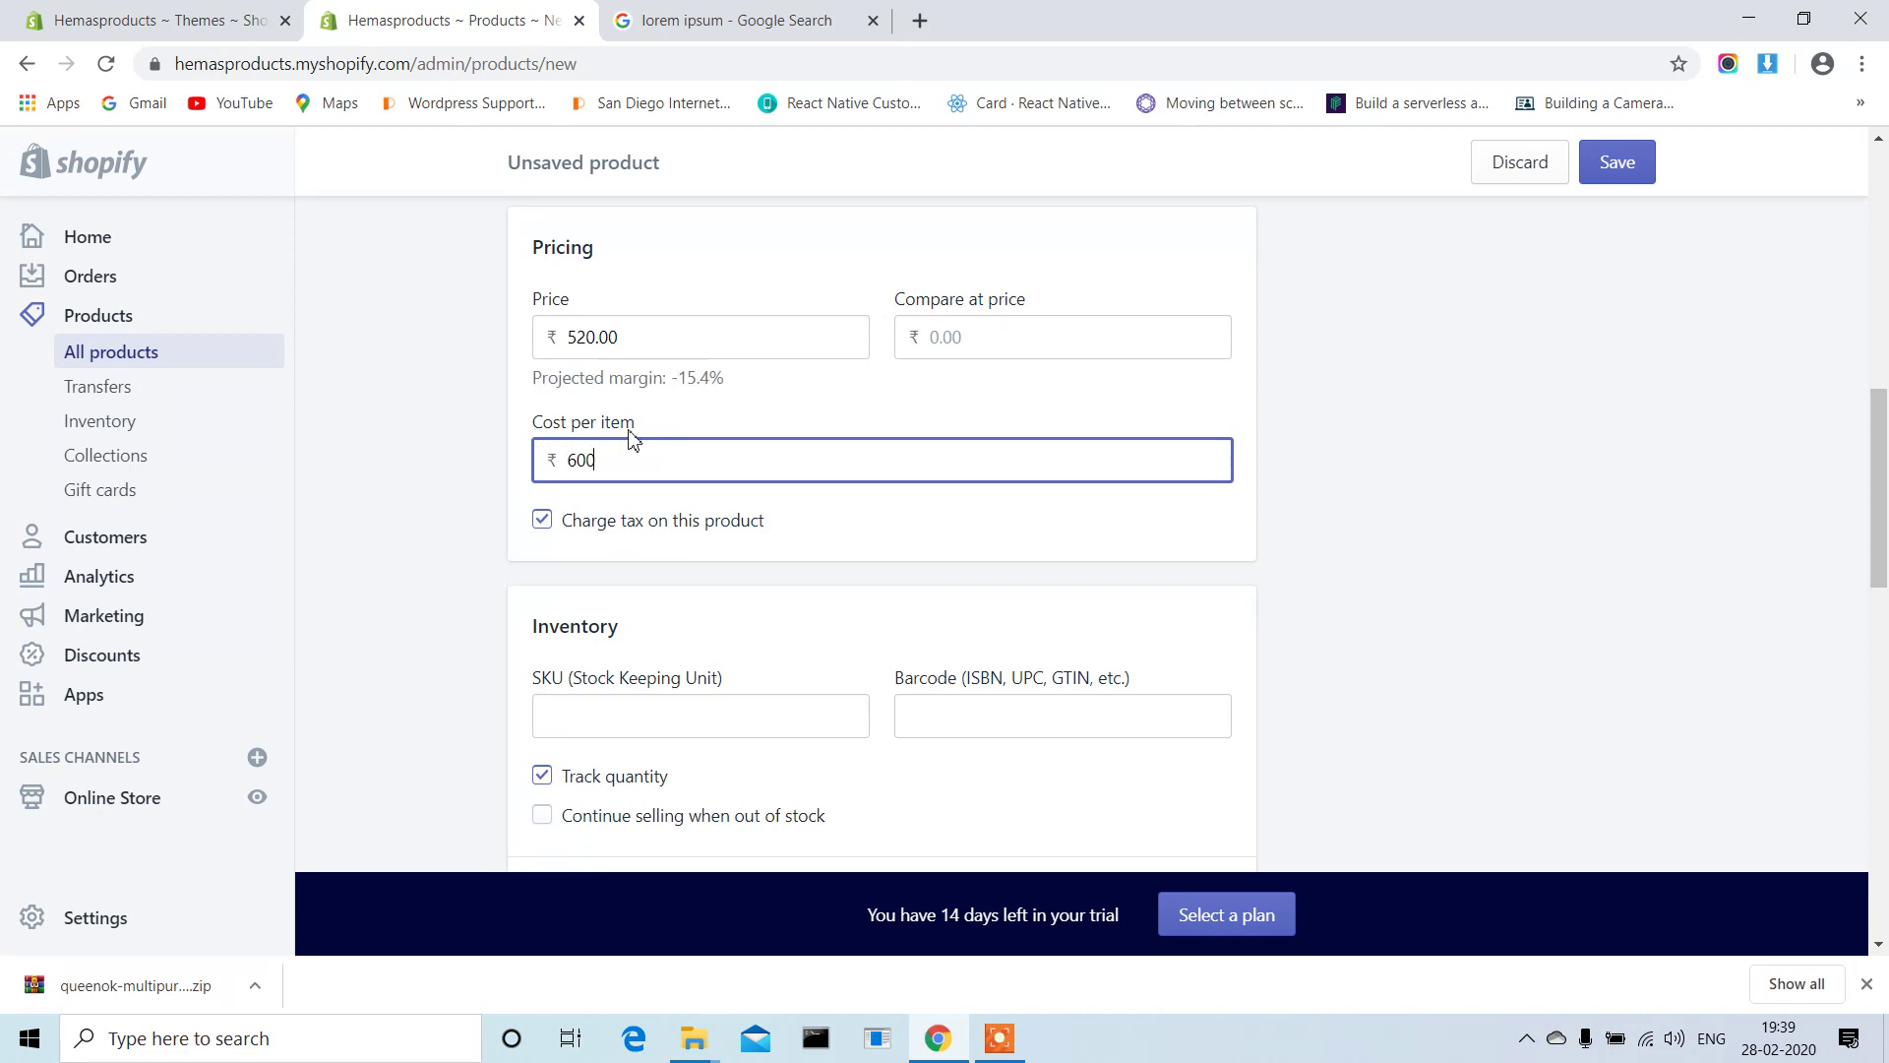
{"action": "key", "text": "BackSpace"}
{"action": "key", "text": "BackSpace"}
{"action": "key", "text": "BackSpace"}
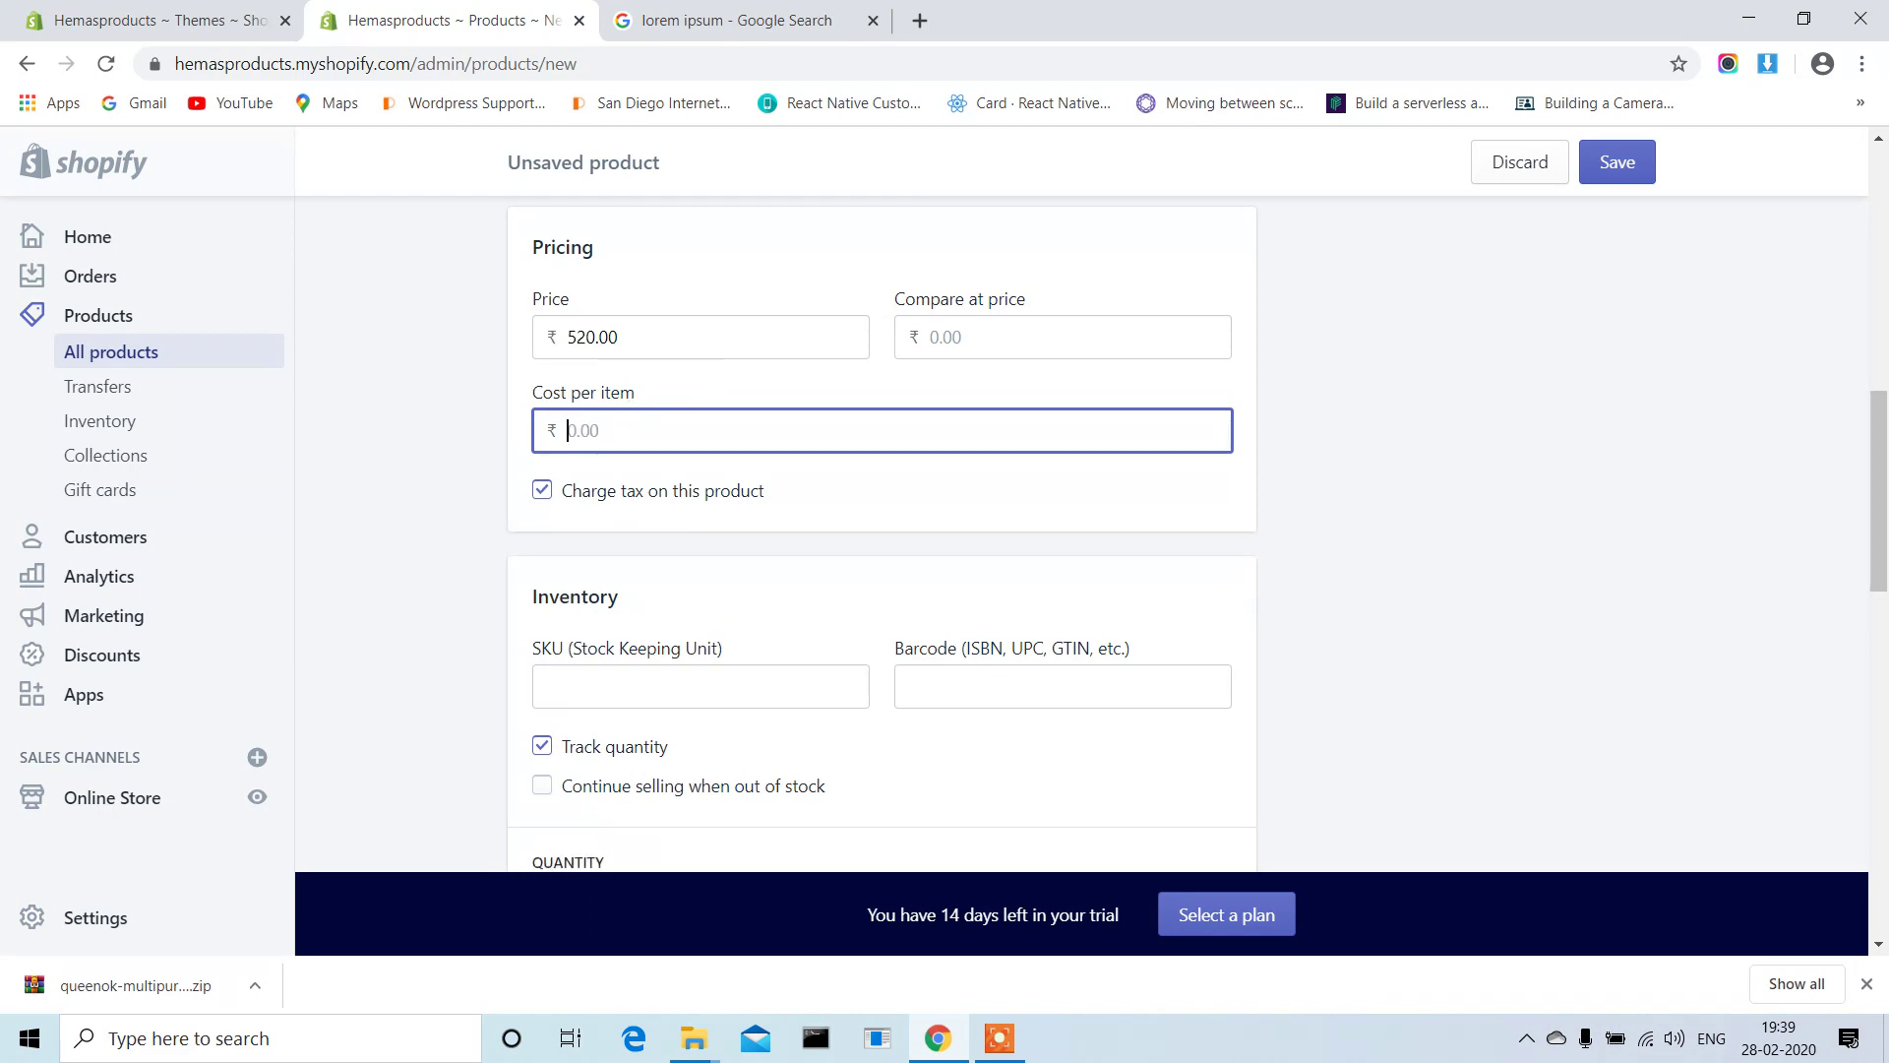
{"action": "key", "text": "shift+Tab"}
{"action": "key", "text": "shift+Tab"}
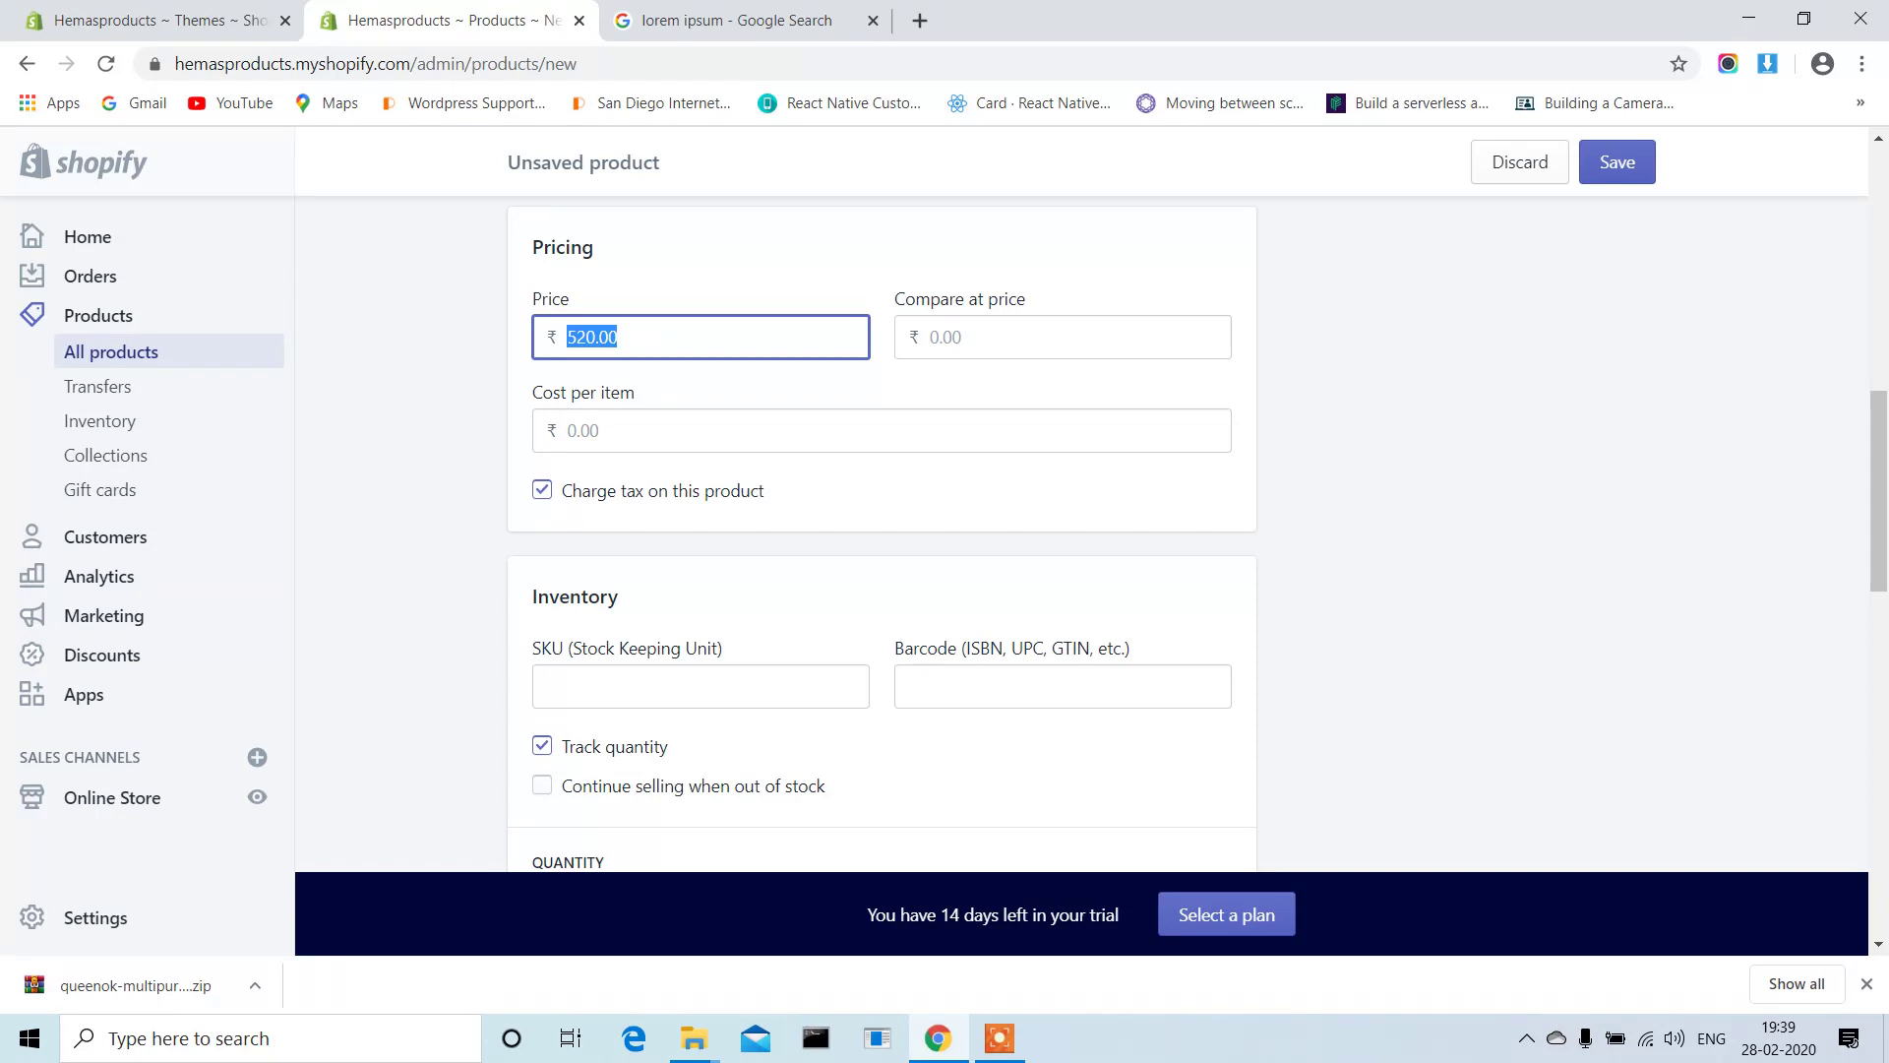
{"action": "type", "text": "800"}
{"action": "left_click", "coordinate": [623, 430]}
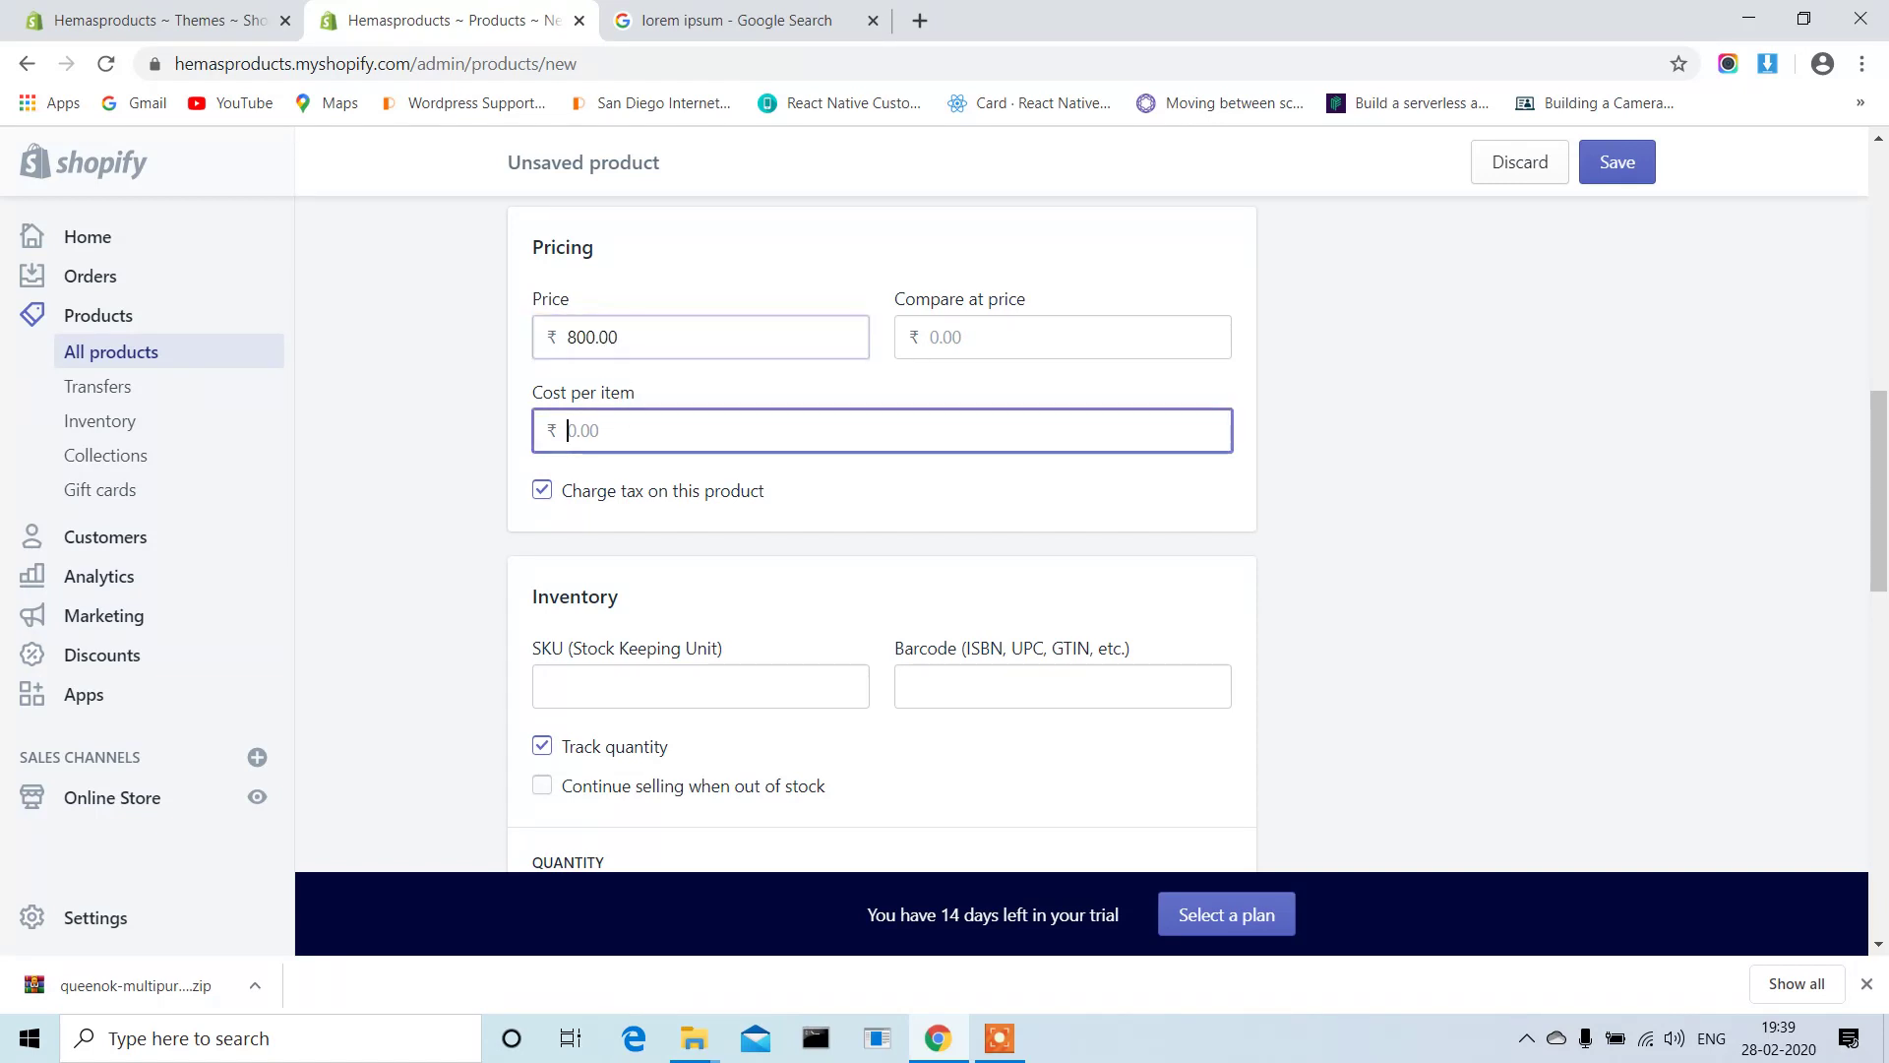
{"action": "type", "text": "52"}
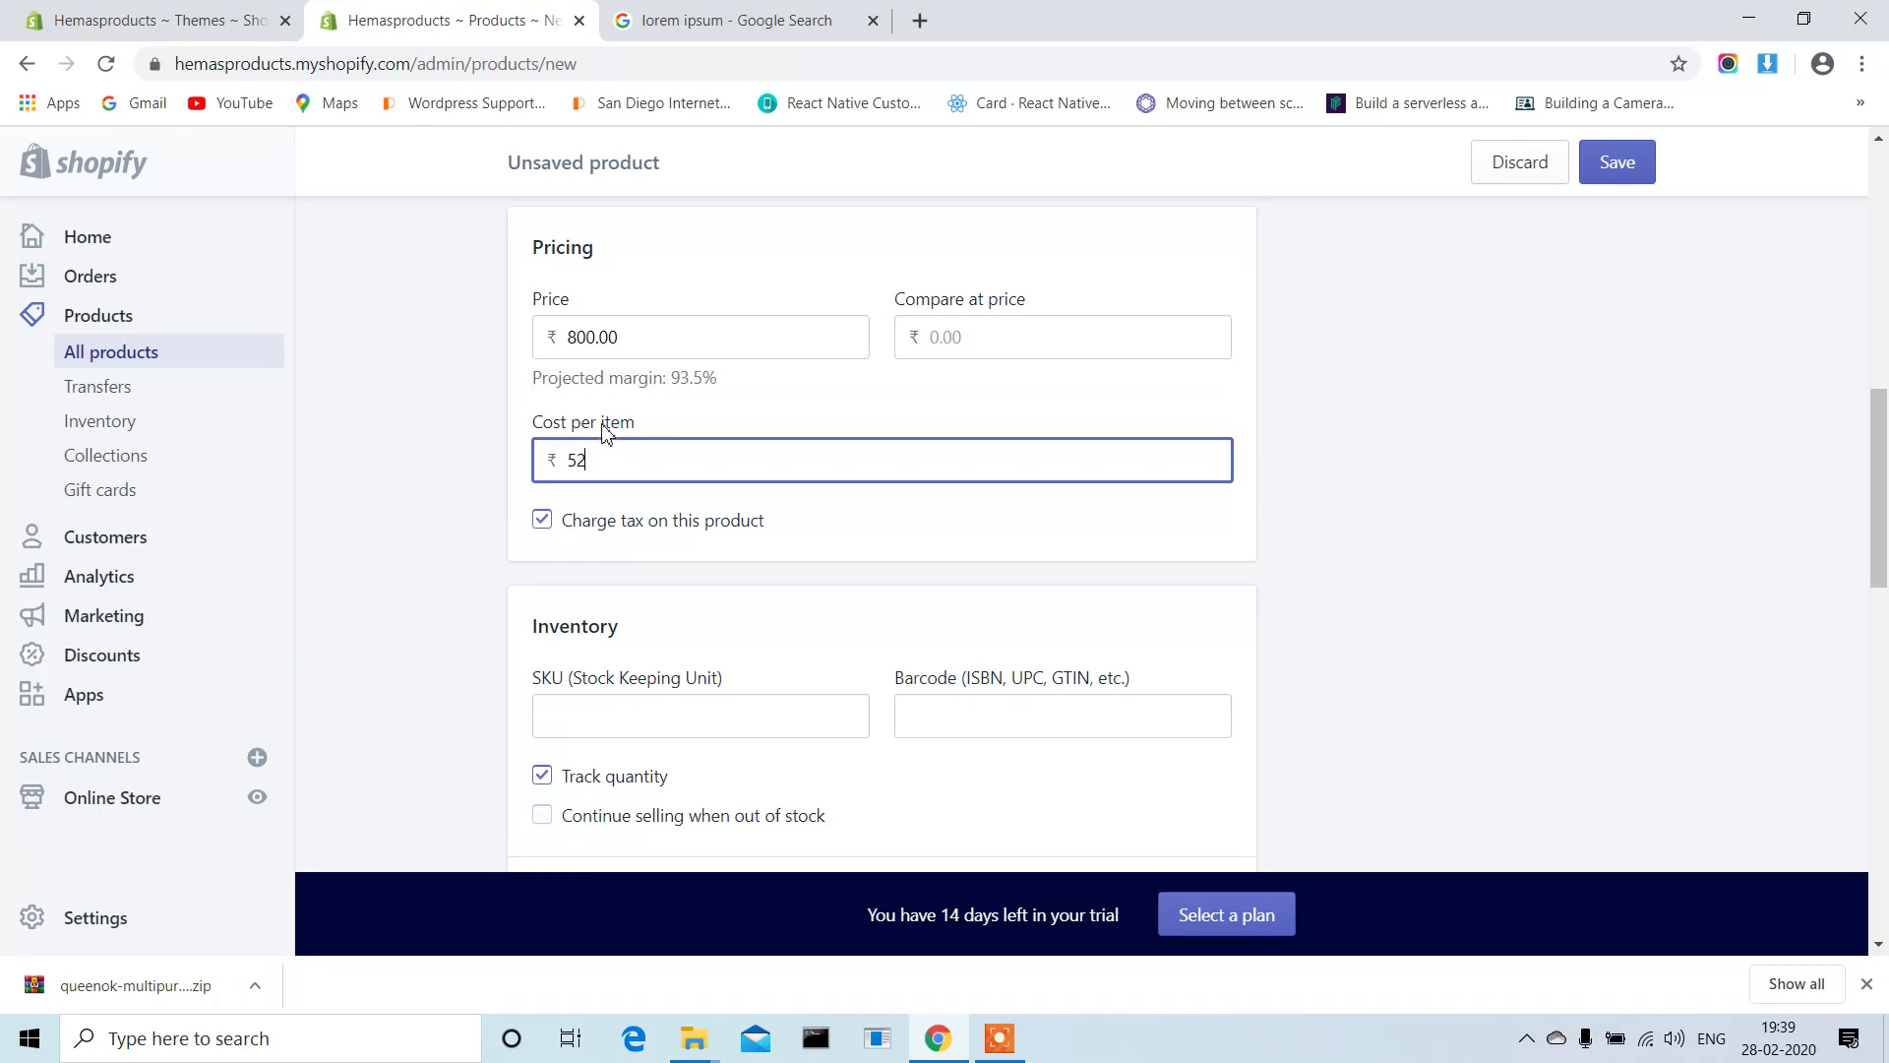
{"action": "type", "text": "0"}
{"action": "left_click", "coordinate": [931, 337]}
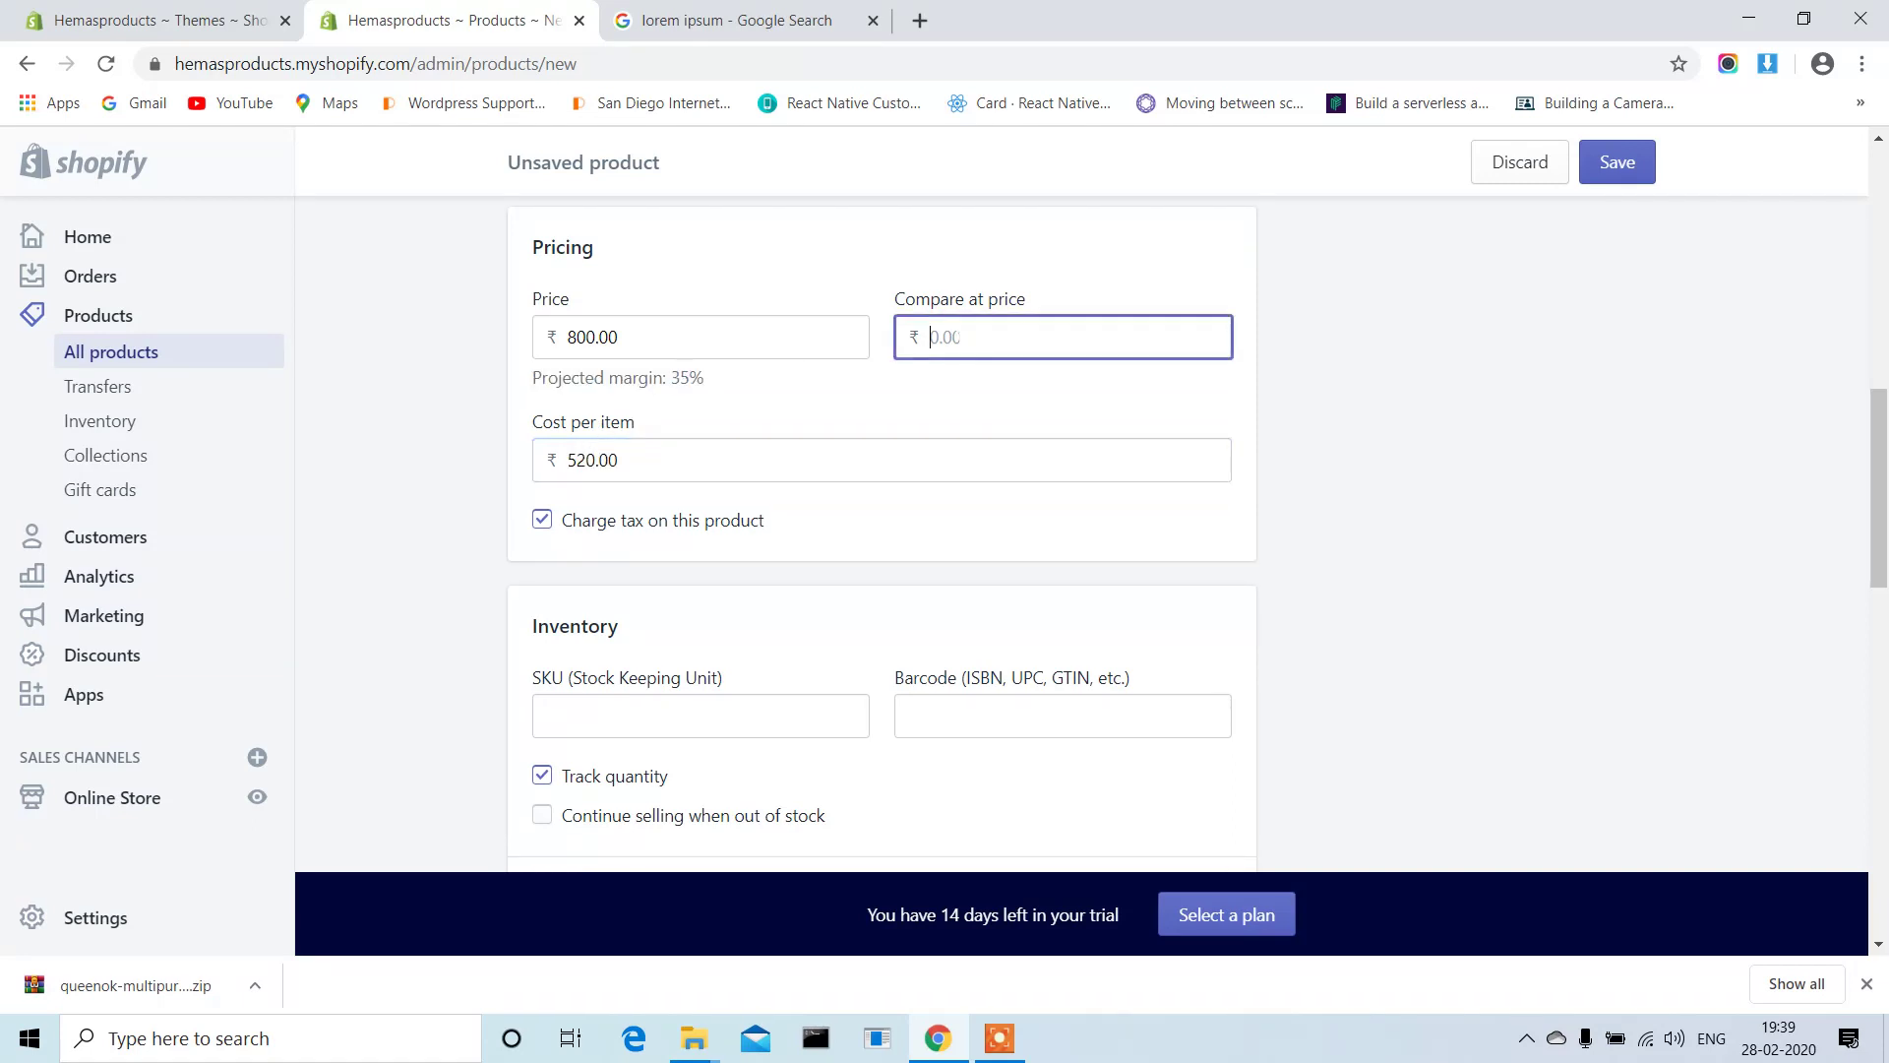
{"action": "left_click", "coordinate": [762, 553]}
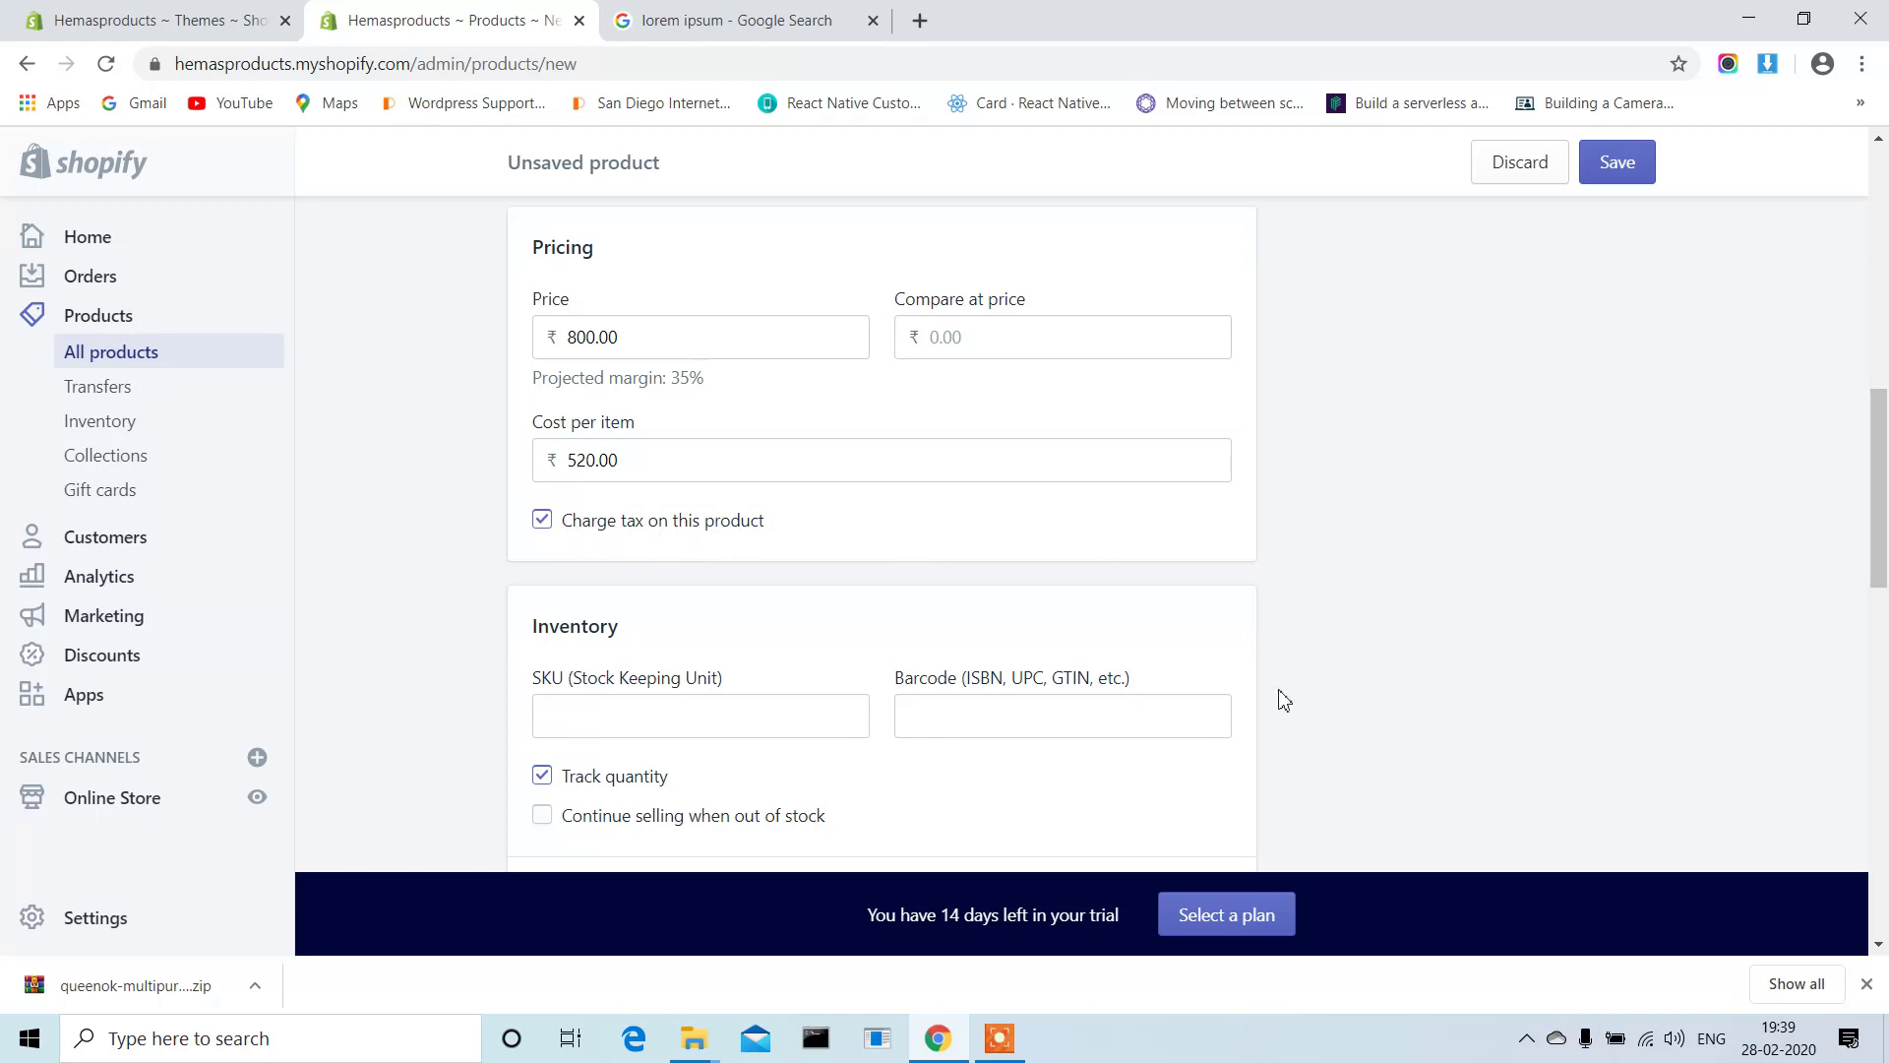
{"action": "scroll", "coordinate": [1281, 699], "scroll_direction": "down", "scroll_amount": 1}
{"action": "scroll", "coordinate": [1282, 699], "scroll_direction": "down", "scroll_amount": 3}
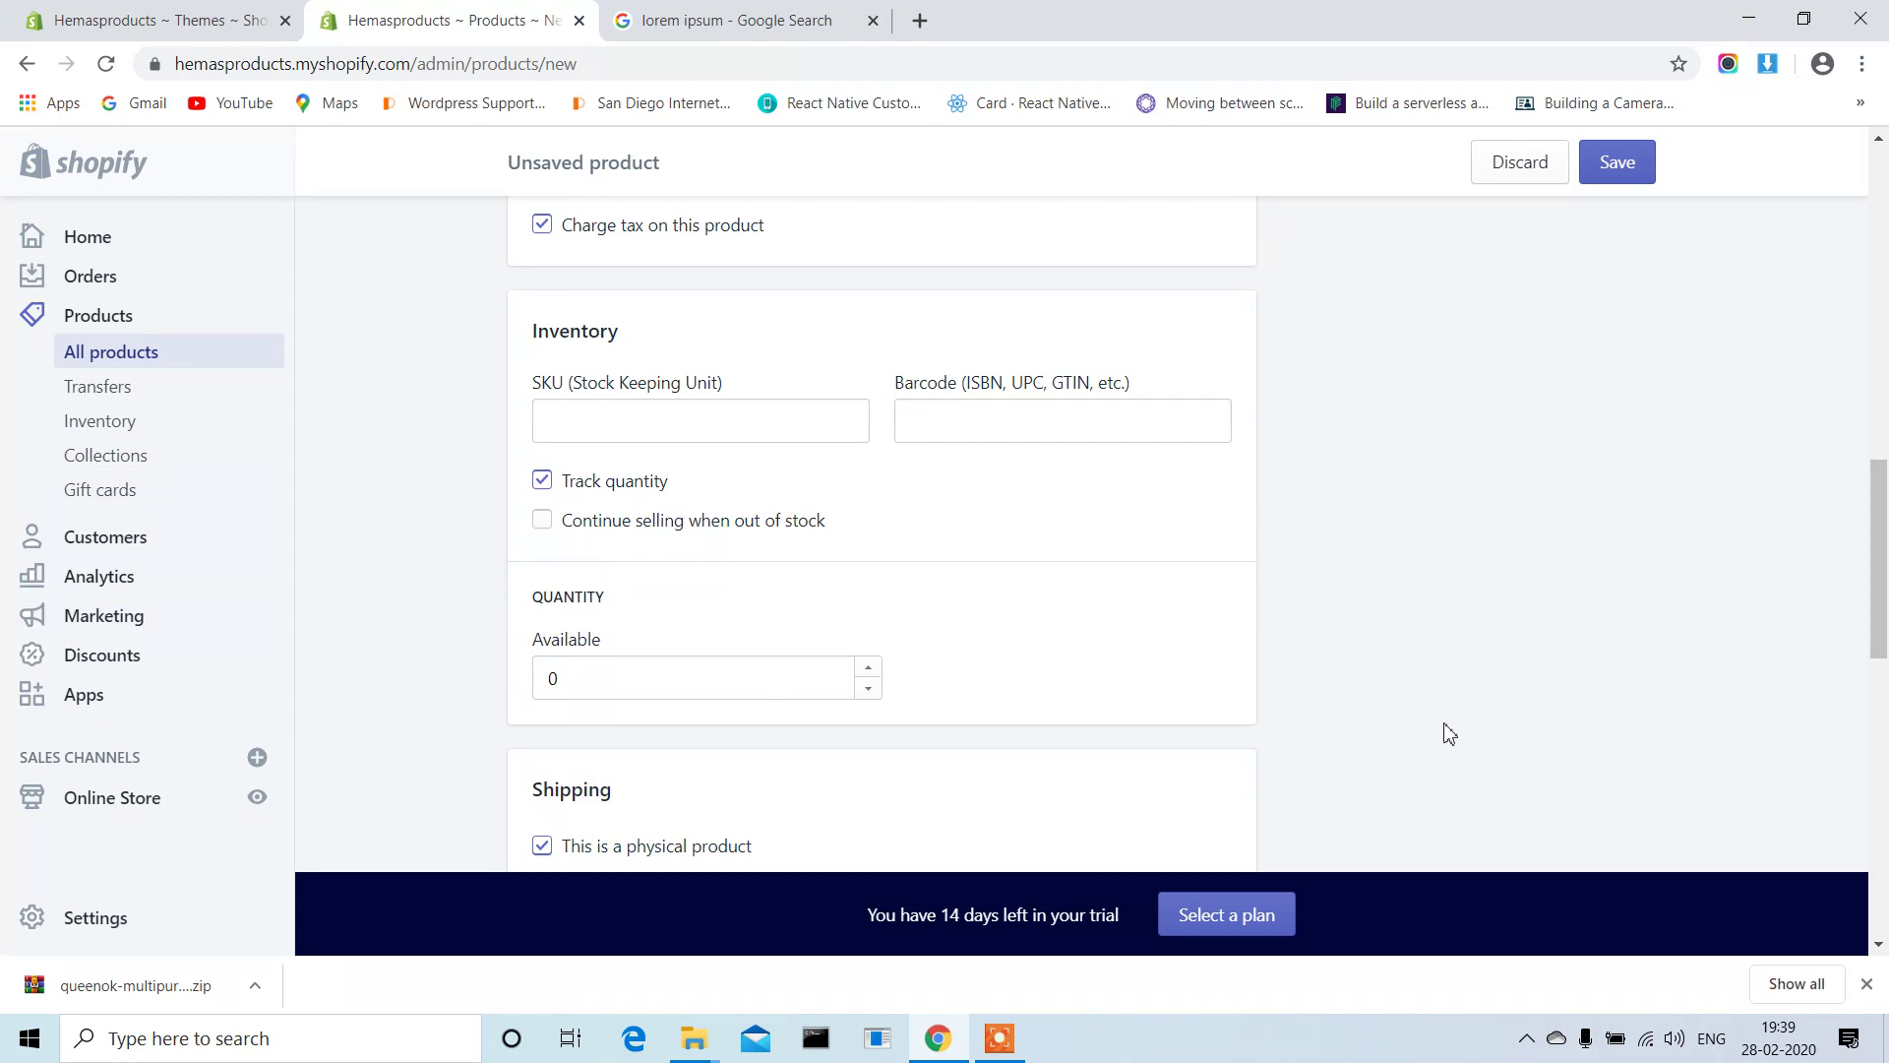
{"action": "scroll", "coordinate": [1451, 733], "scroll_direction": "down", "scroll_amount": 8}
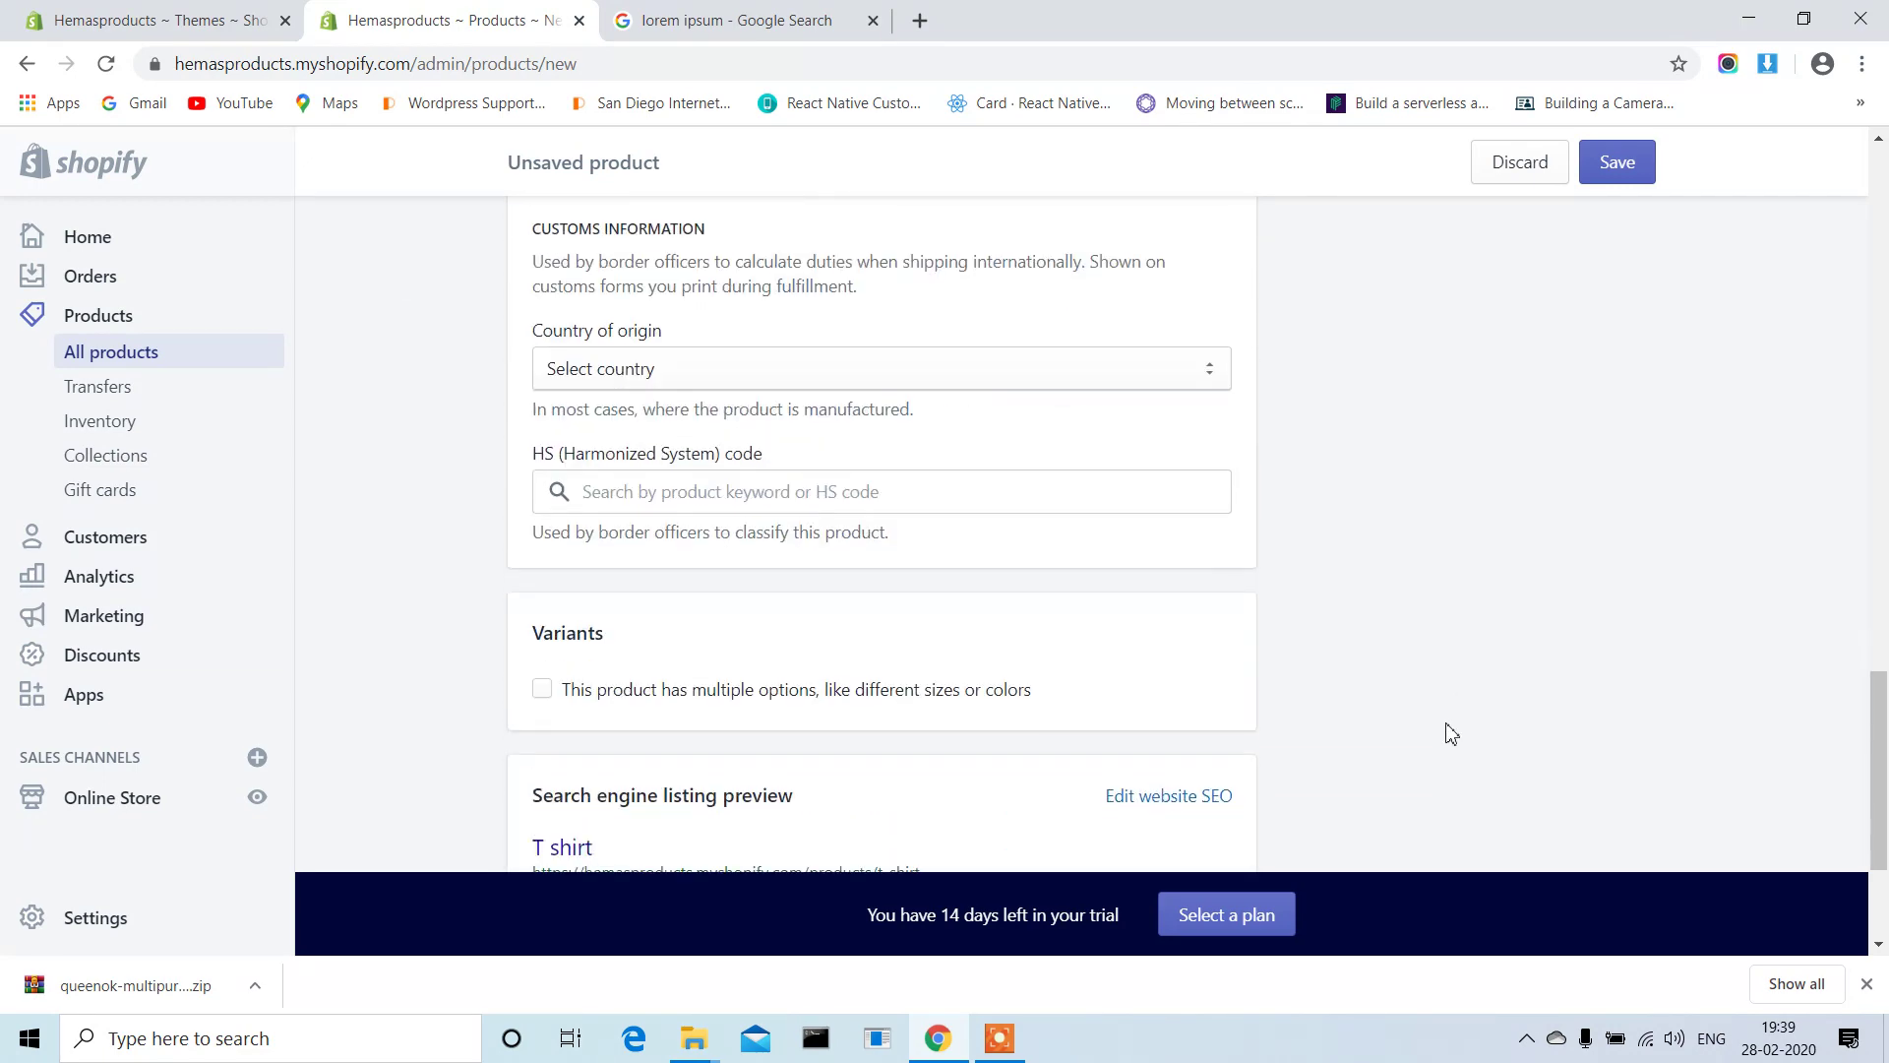
{"action": "scroll", "coordinate": [1452, 733], "scroll_direction": "down", "scroll_amount": 3}
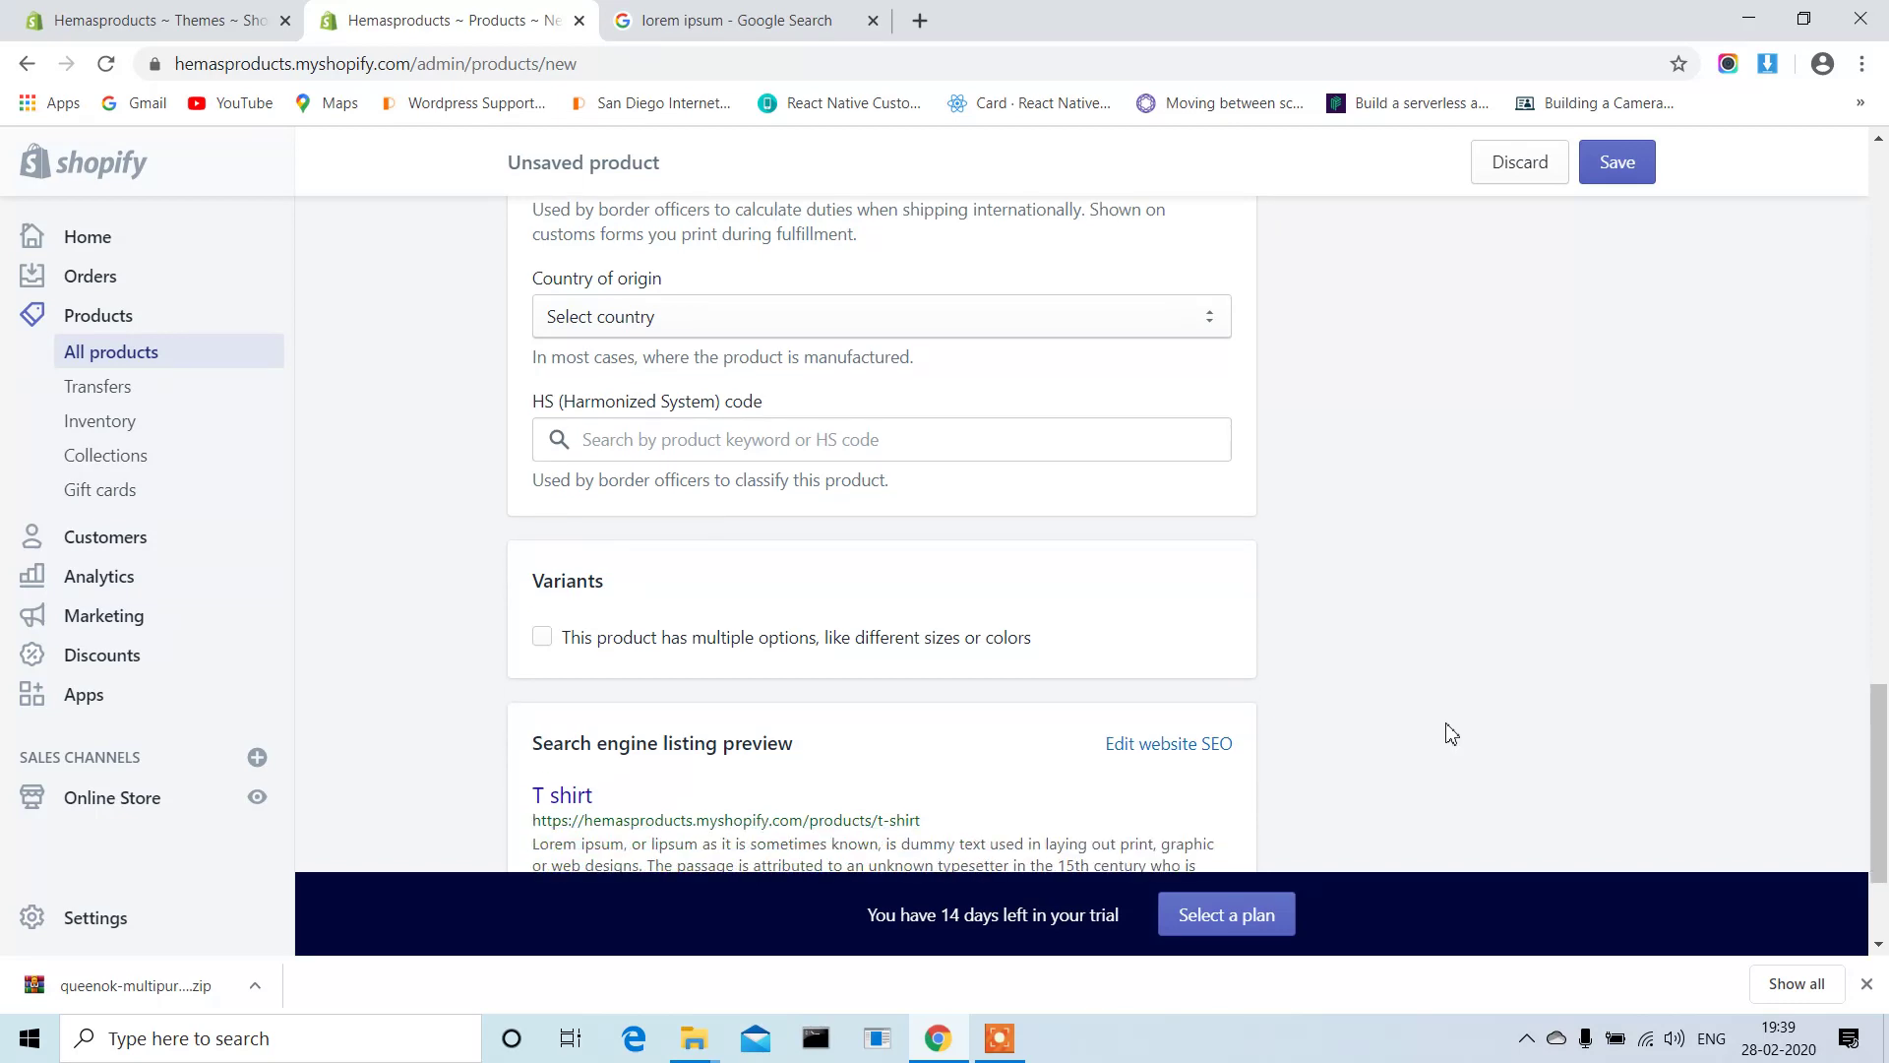
{"action": "scroll", "coordinate": [1452, 733], "scroll_direction": "up", "scroll_amount": 20}
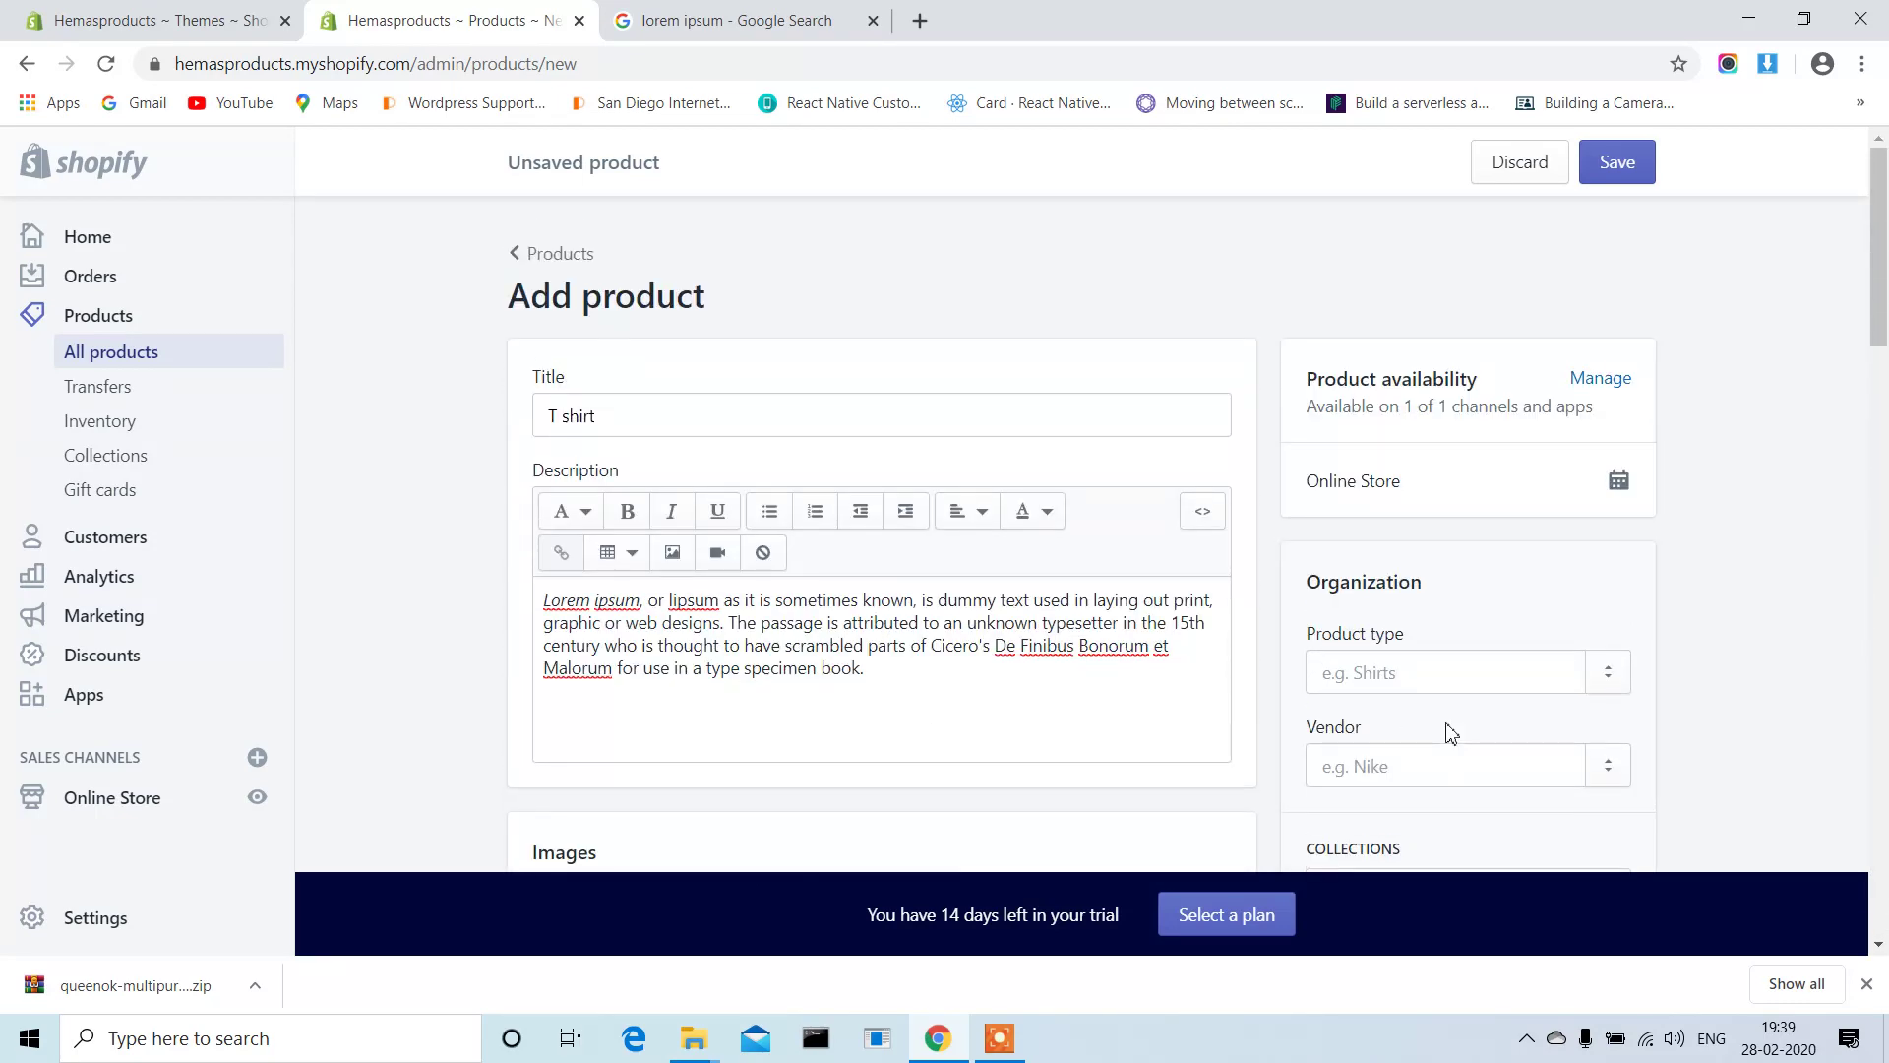
{"action": "scroll", "coordinate": [1451, 733], "scroll_direction": "down", "scroll_amount": 2}
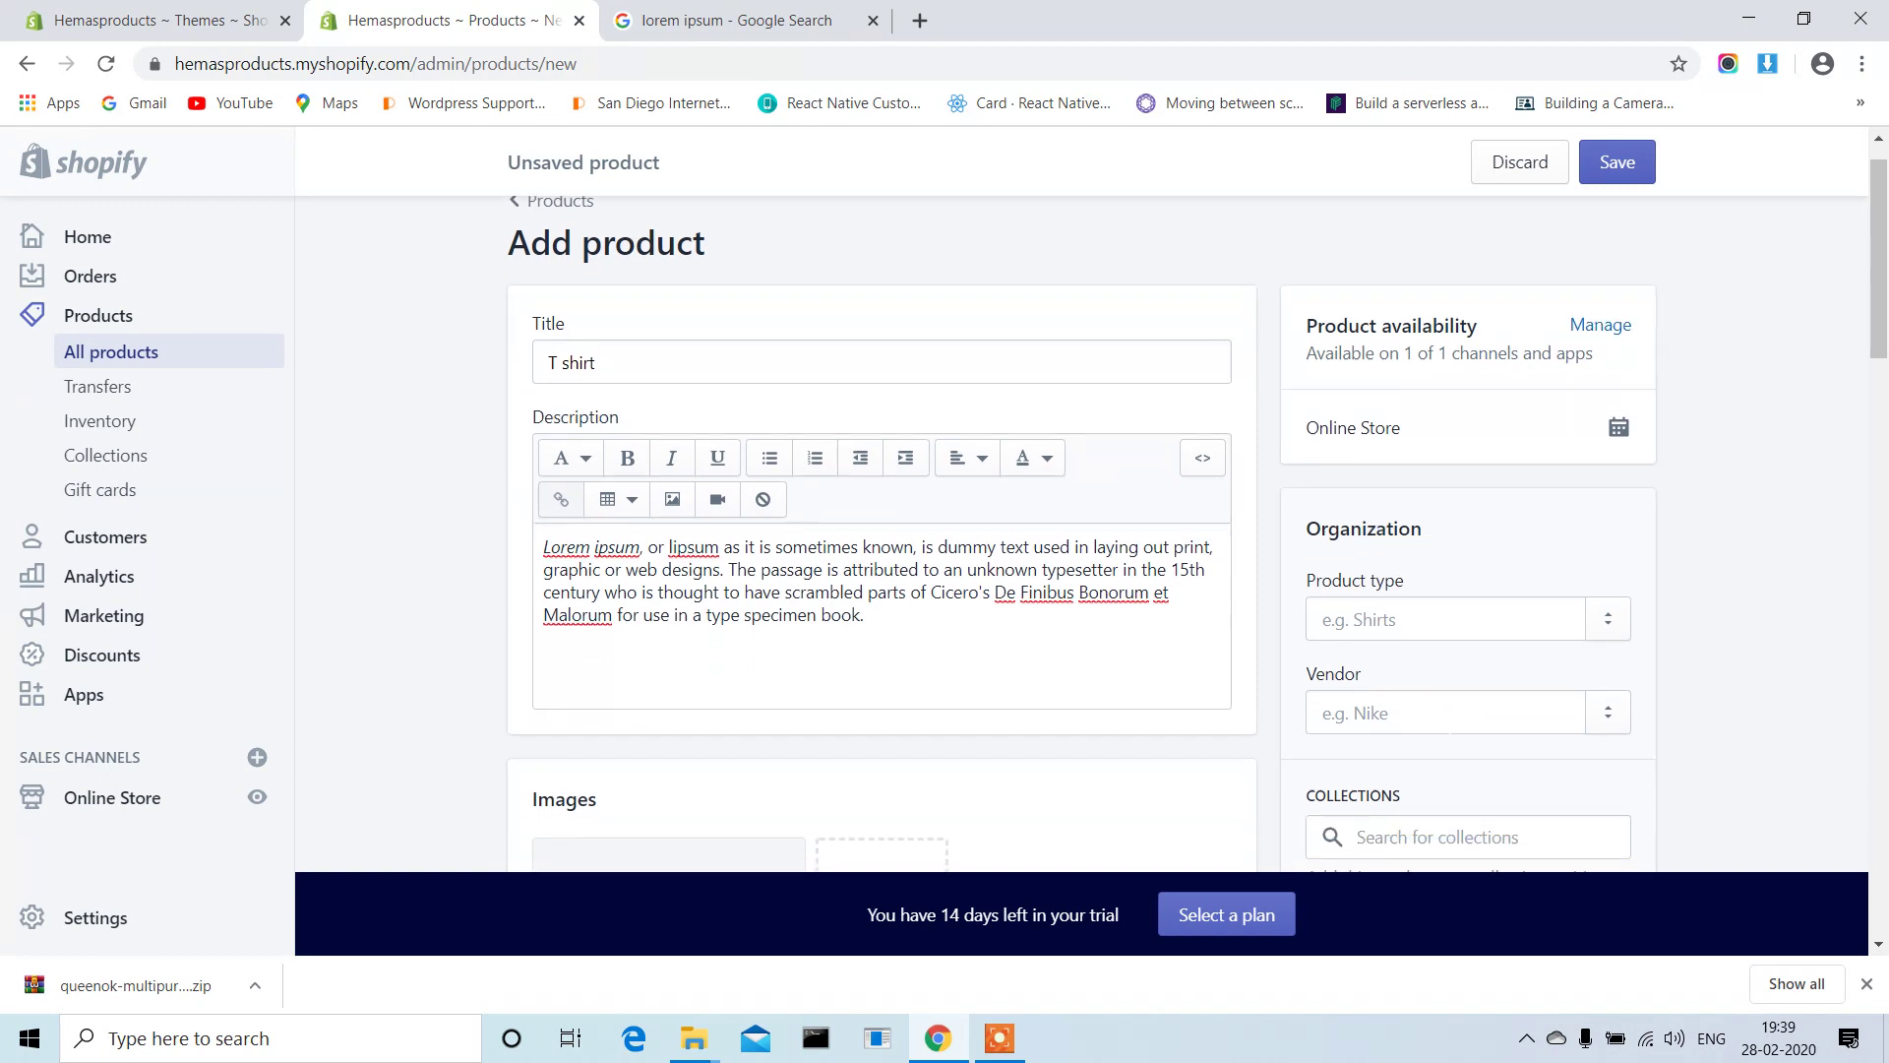
{"action": "scroll", "coordinate": [1451, 734], "scroll_direction": "down", "scroll_amount": 1}
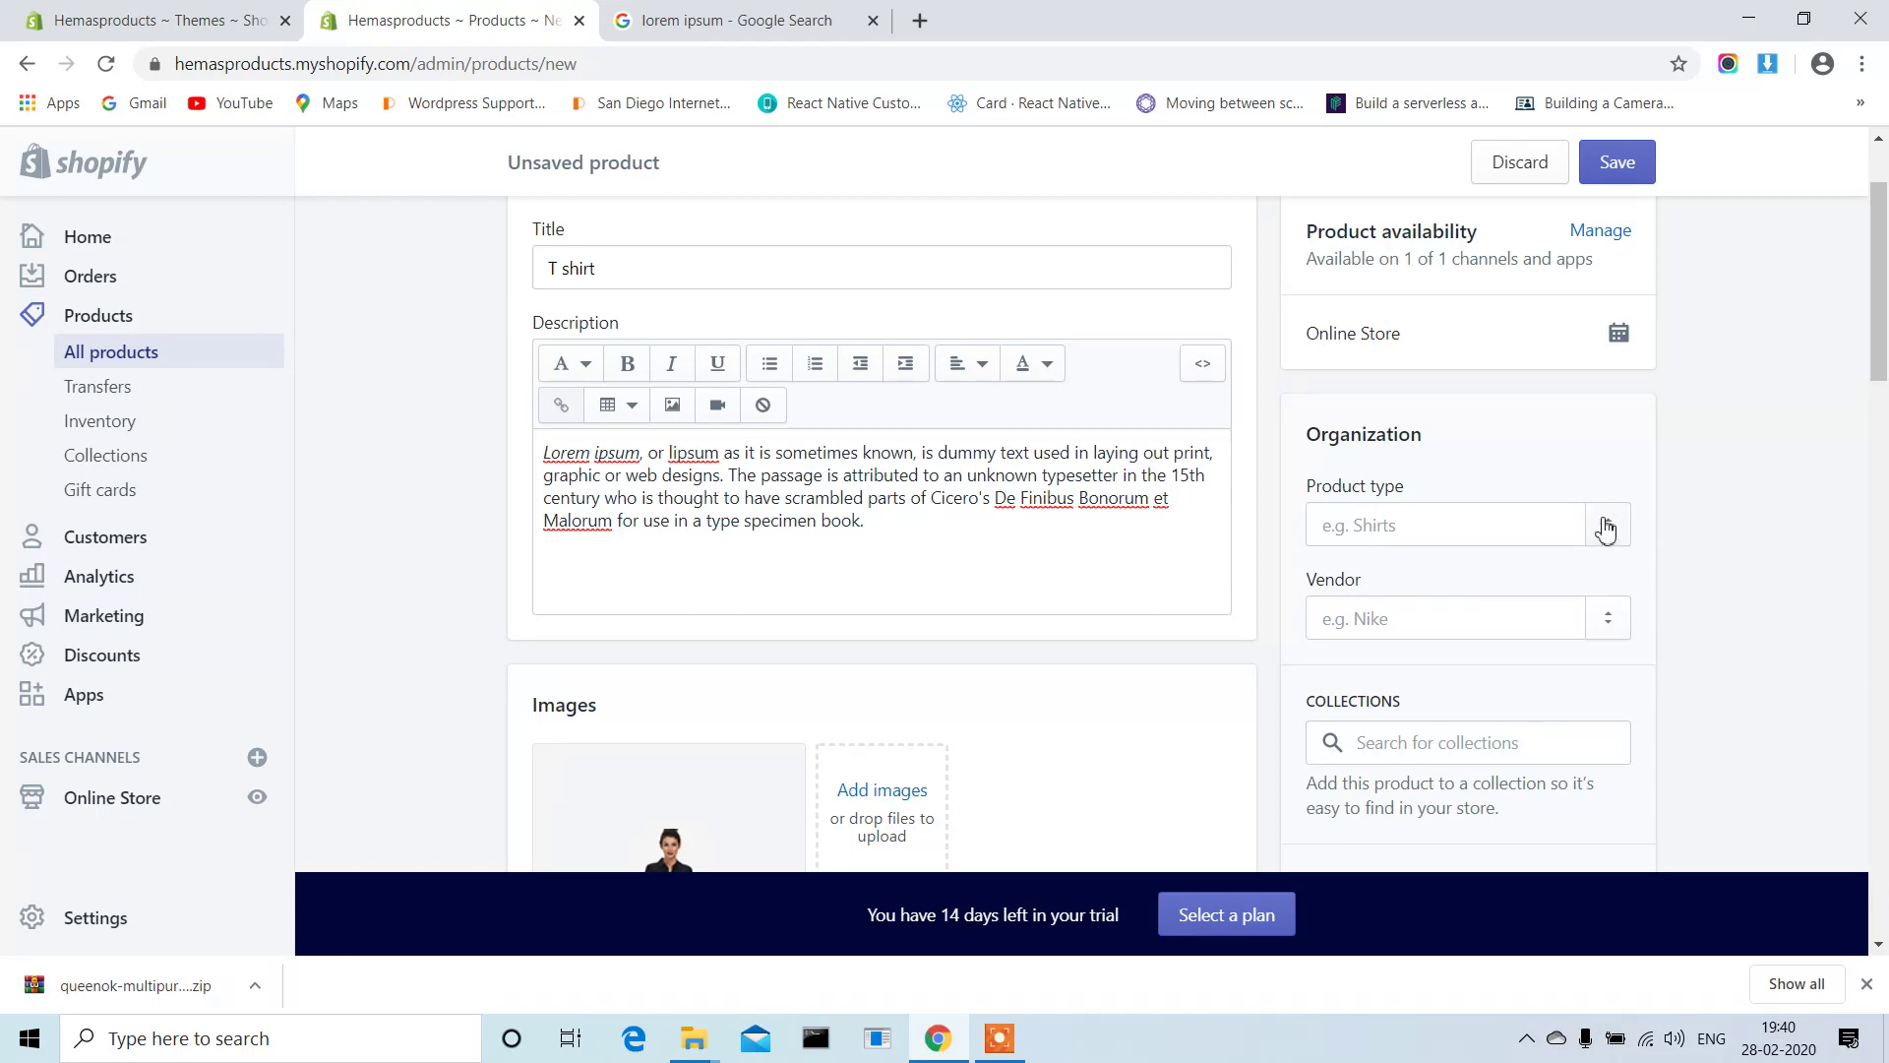
Set the product type to 'T Shirt'.
{"action": "left_click", "coordinate": [1445, 525]}
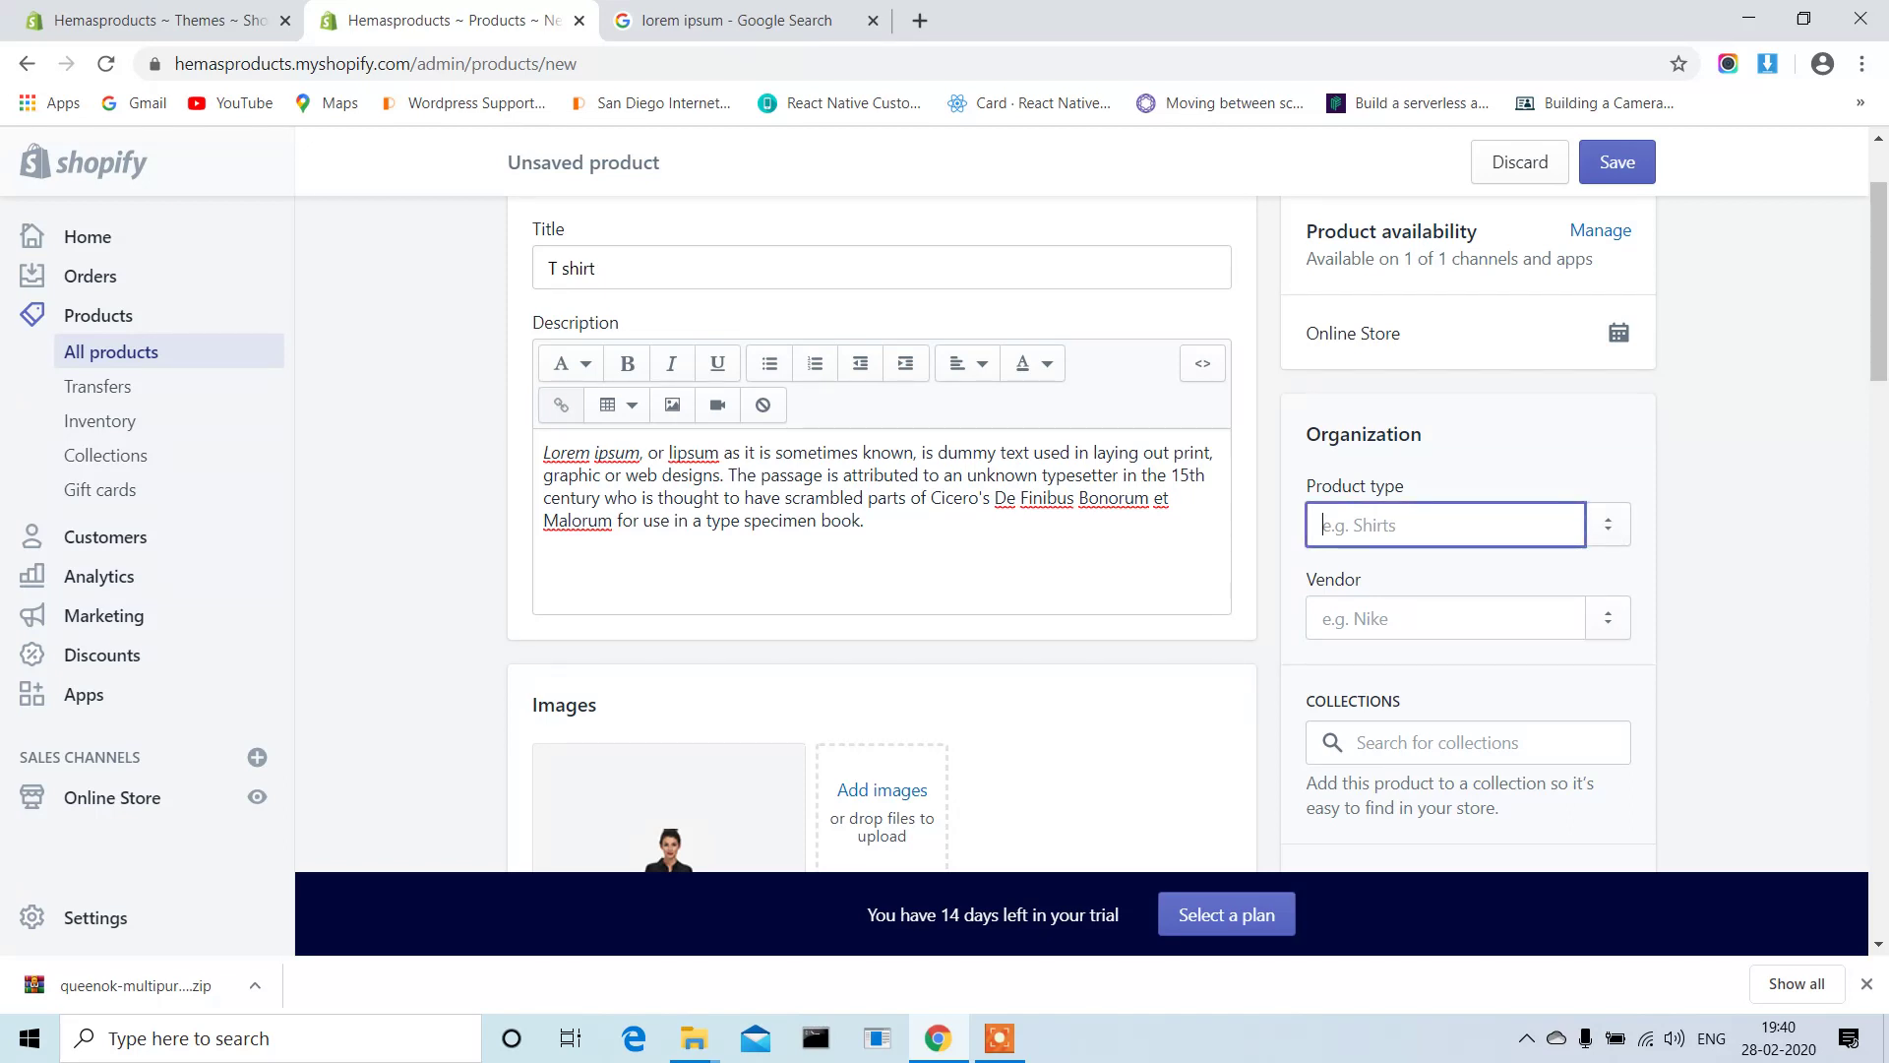
{"action": "type", "text": "T"}
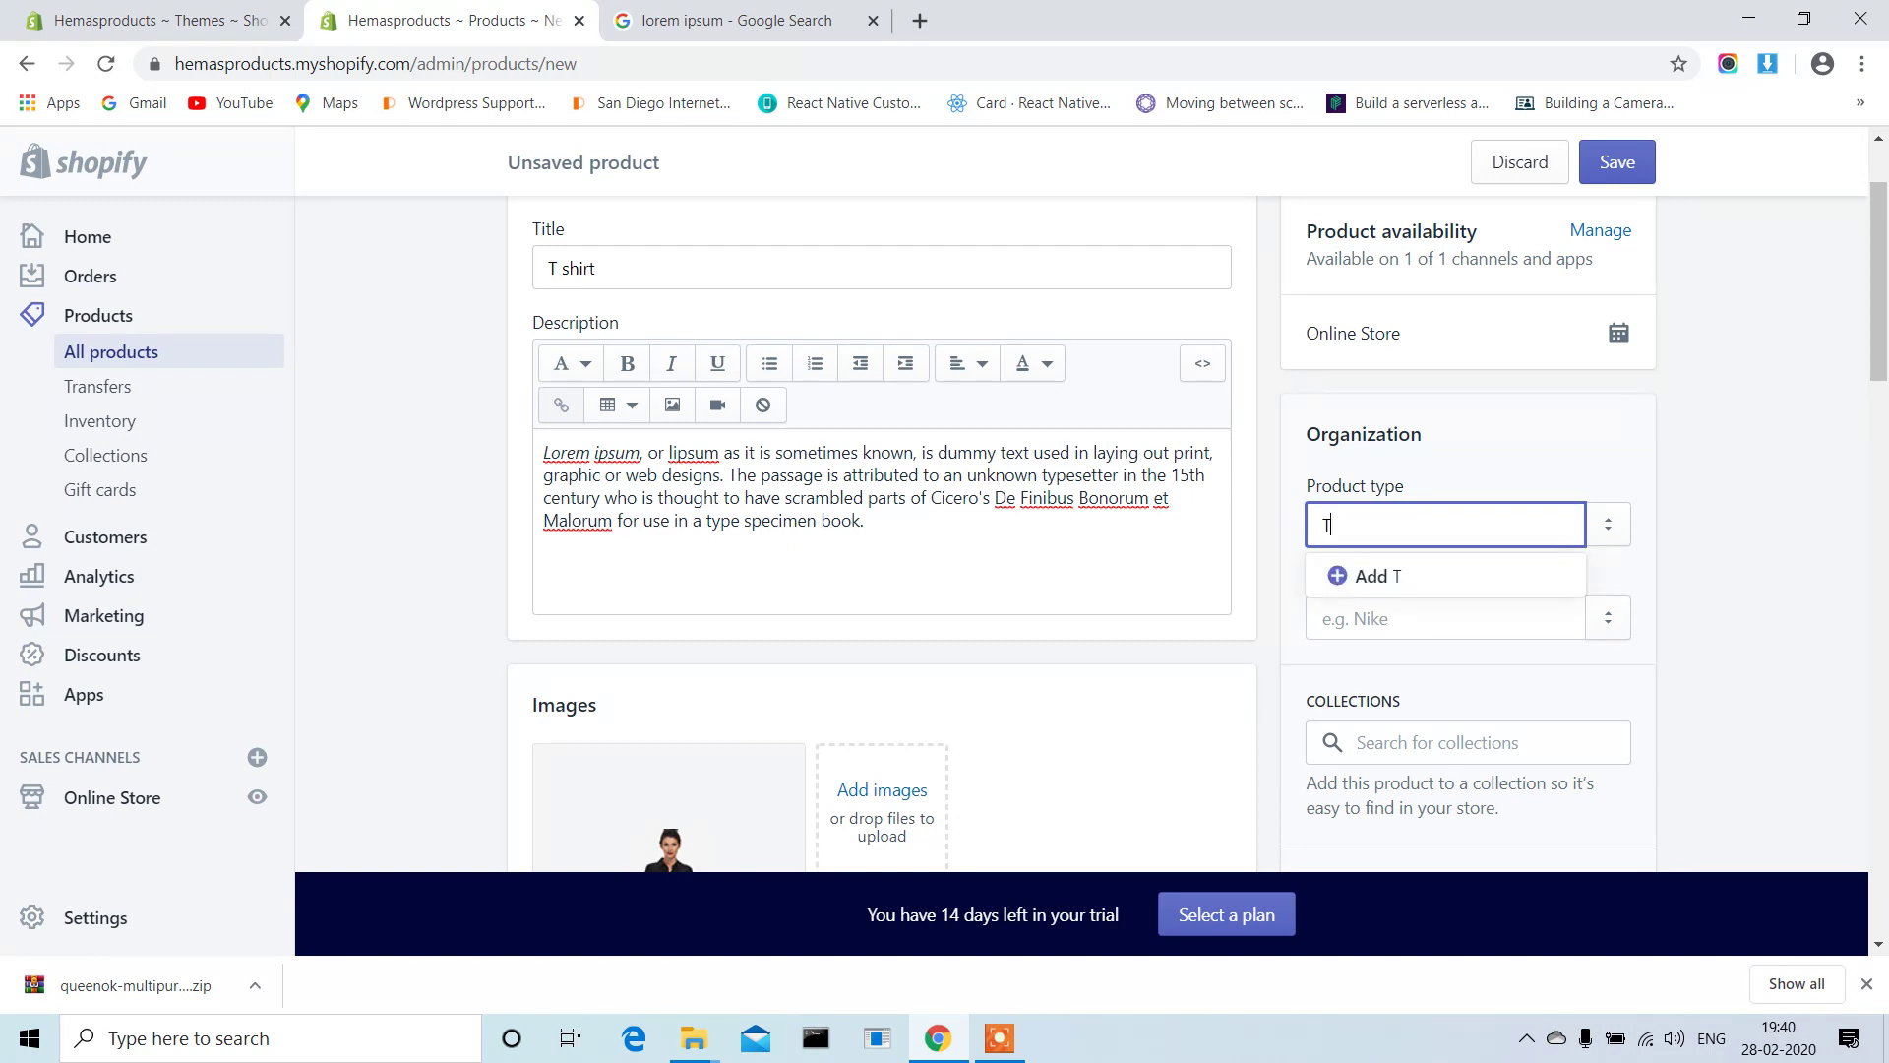
{"action": "type", "text": " Shirt"}
{"action": "left_click", "coordinate": [1402, 577]}
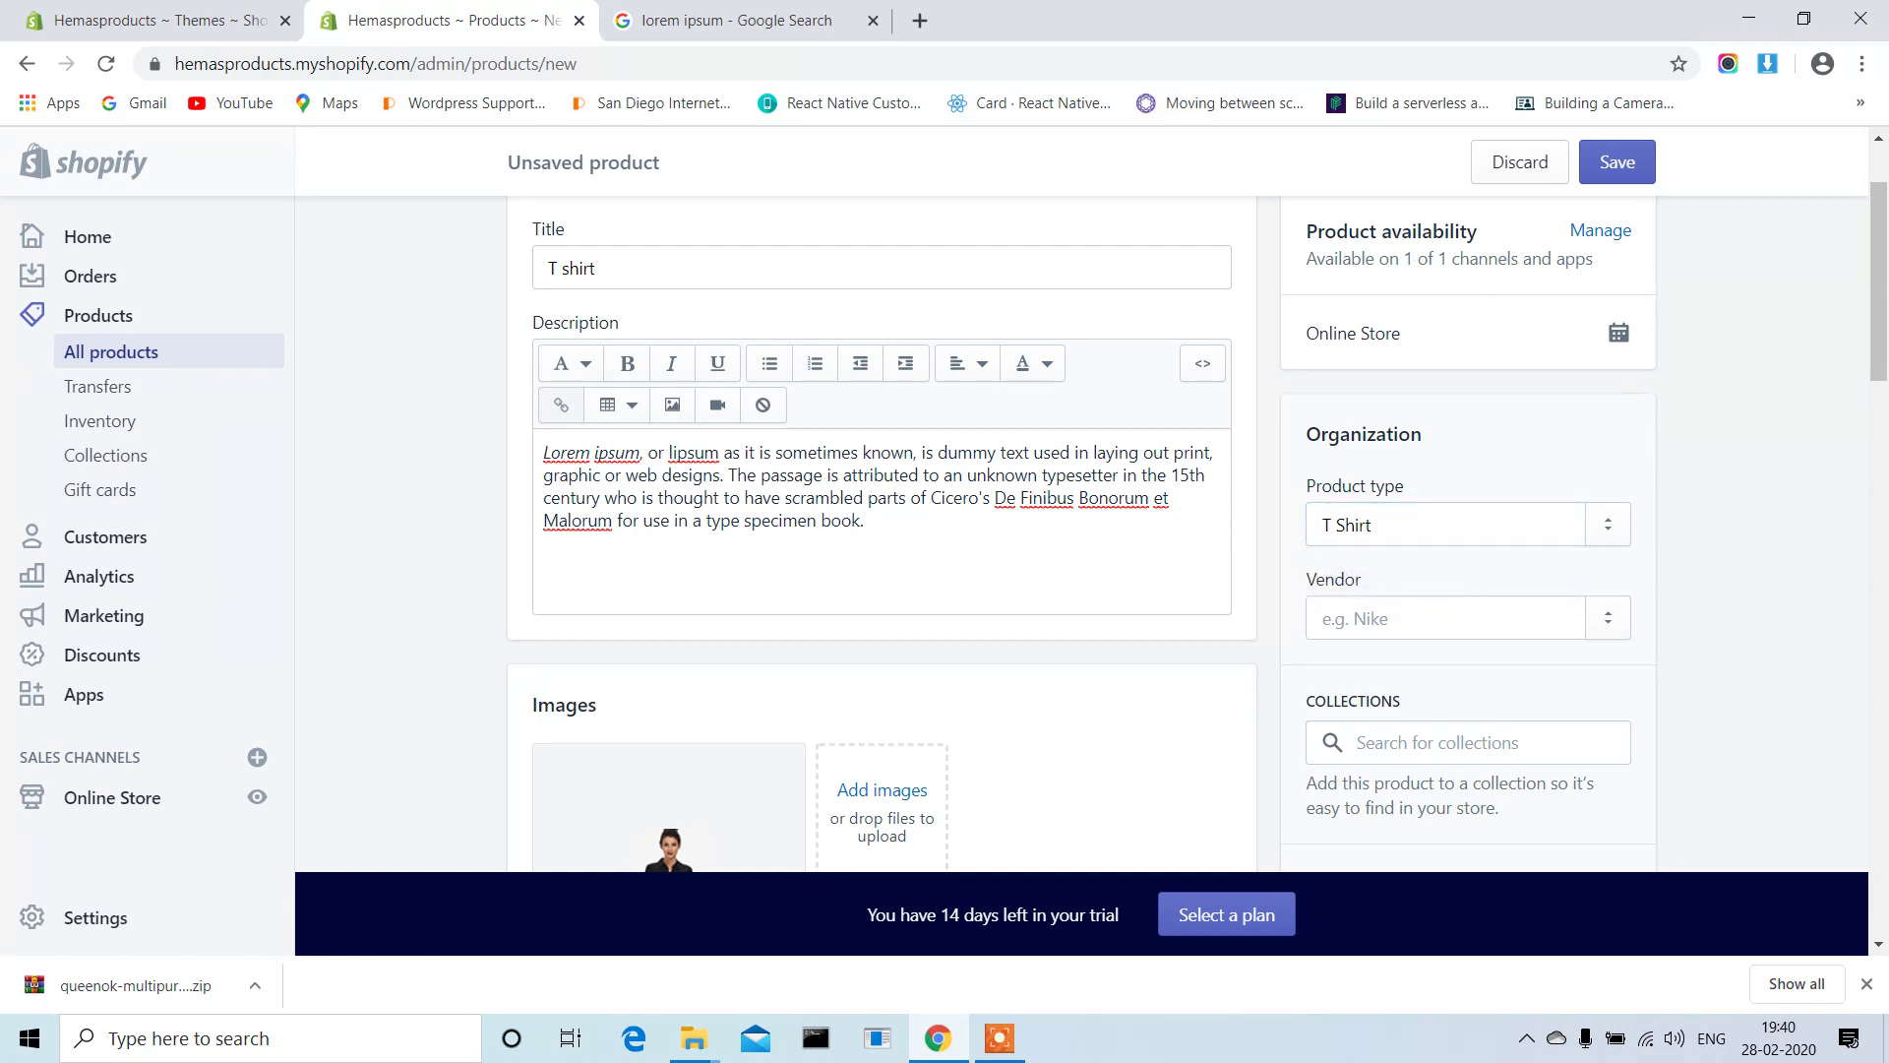
Add 'nike' as the product vendor and review the form.
{"action": "left_click", "coordinate": [1417, 618]}
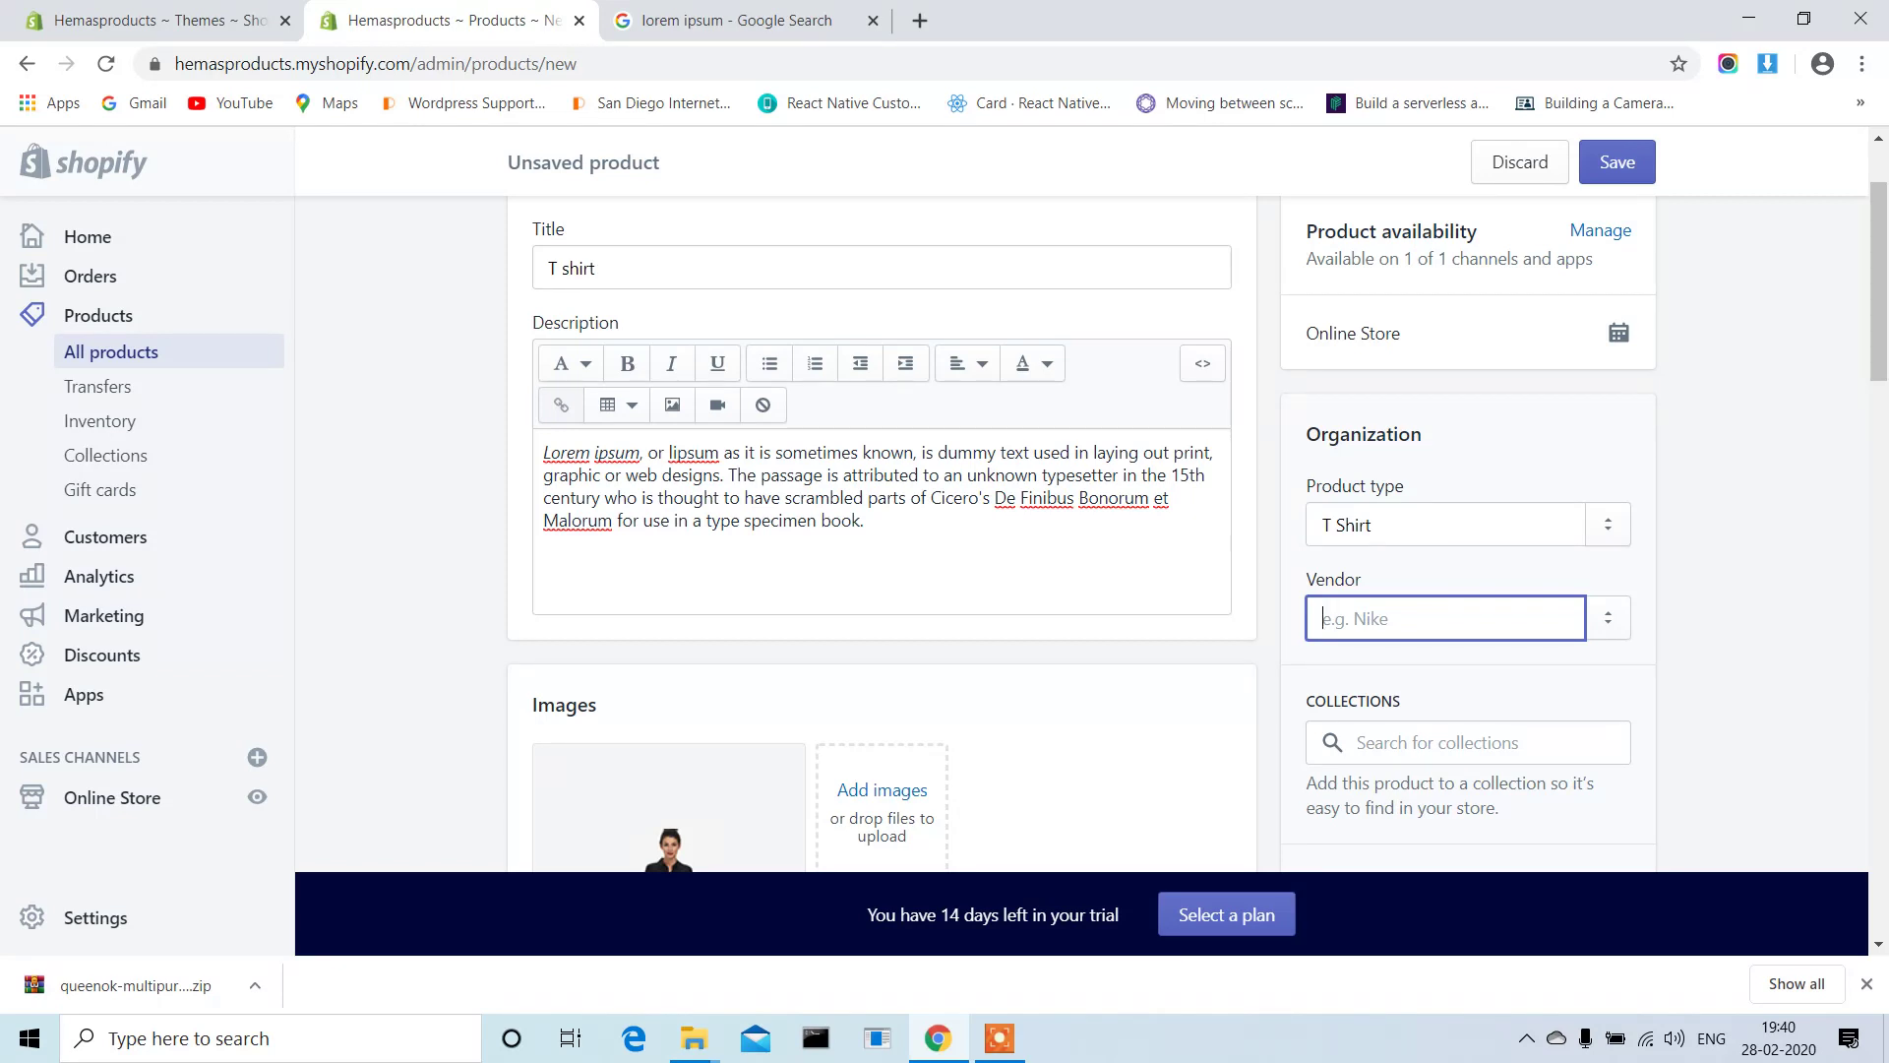
{"action": "type", "text": "nik"}
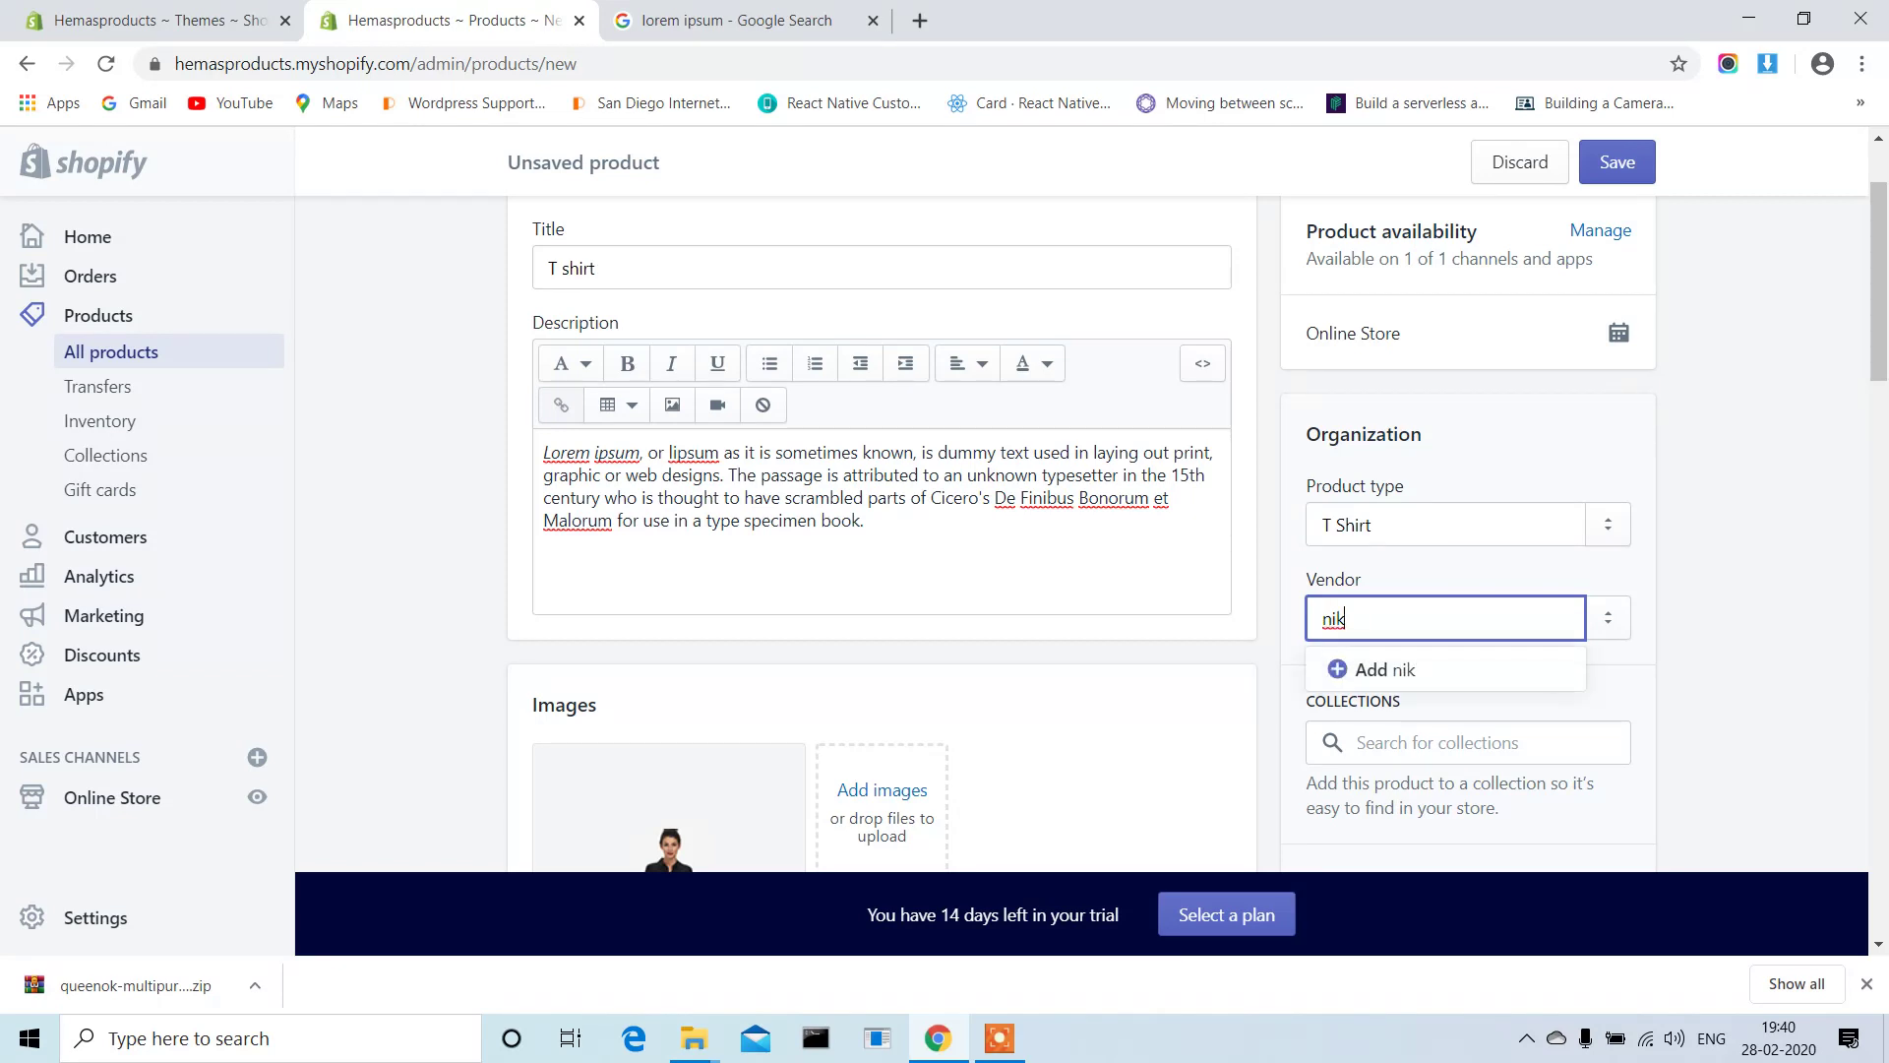
{"action": "key", "text": "BackSpace"}
{"action": "key", "text": "BackSpace"}
{"action": "key", "text": "BackSpace"}
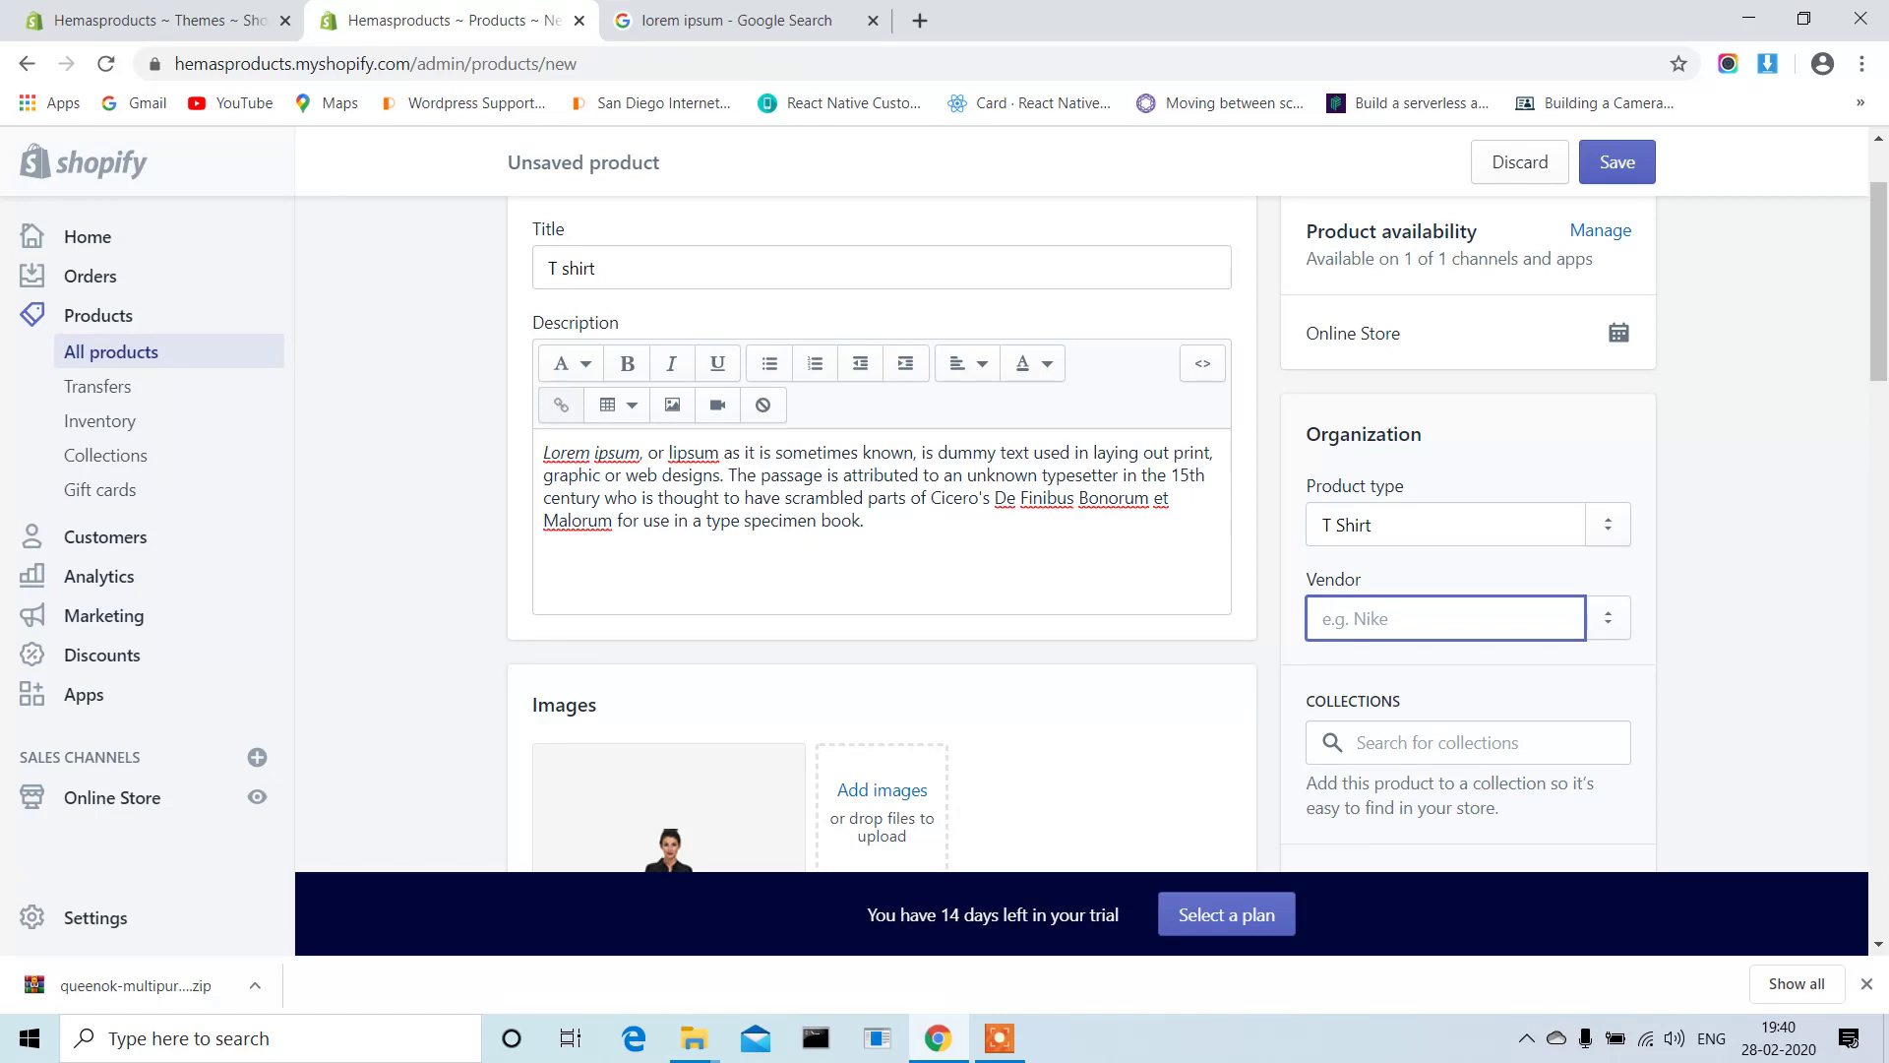
{"action": "type", "text": "nike"}
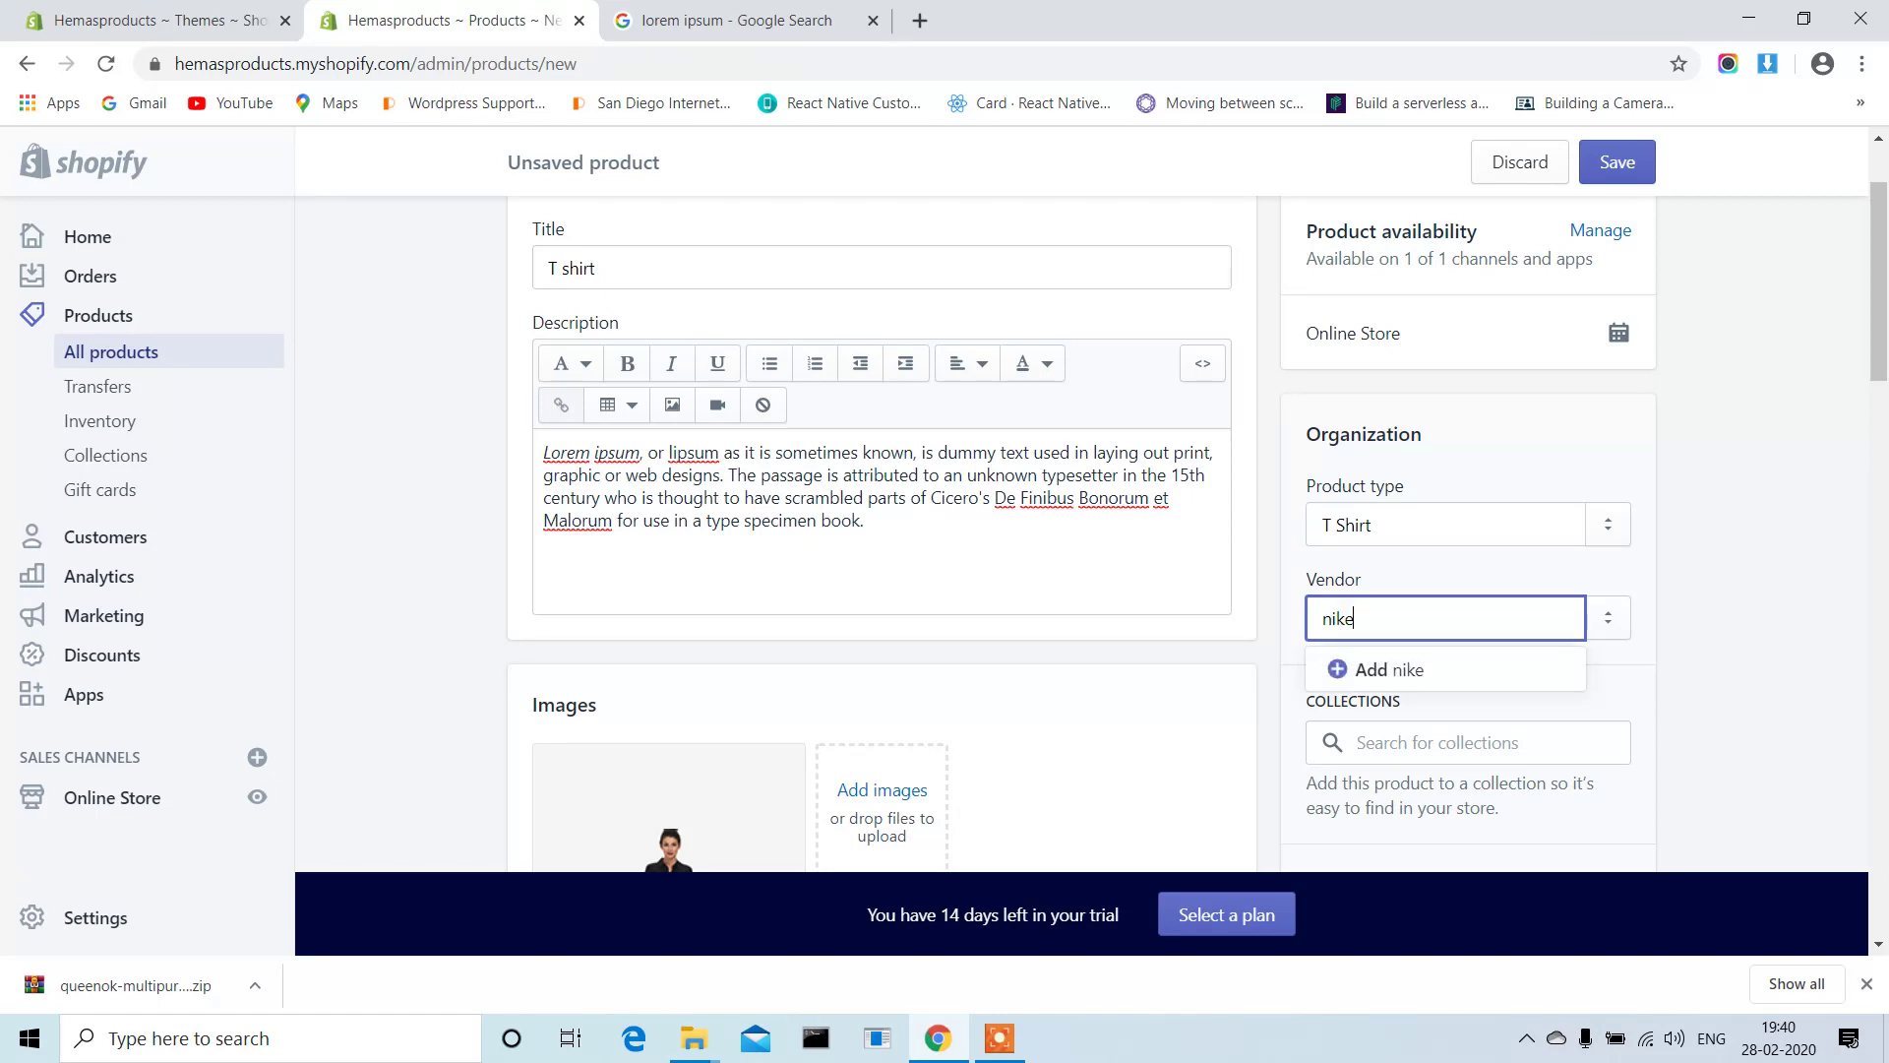
{"action": "left_click", "coordinate": [1415, 670]}
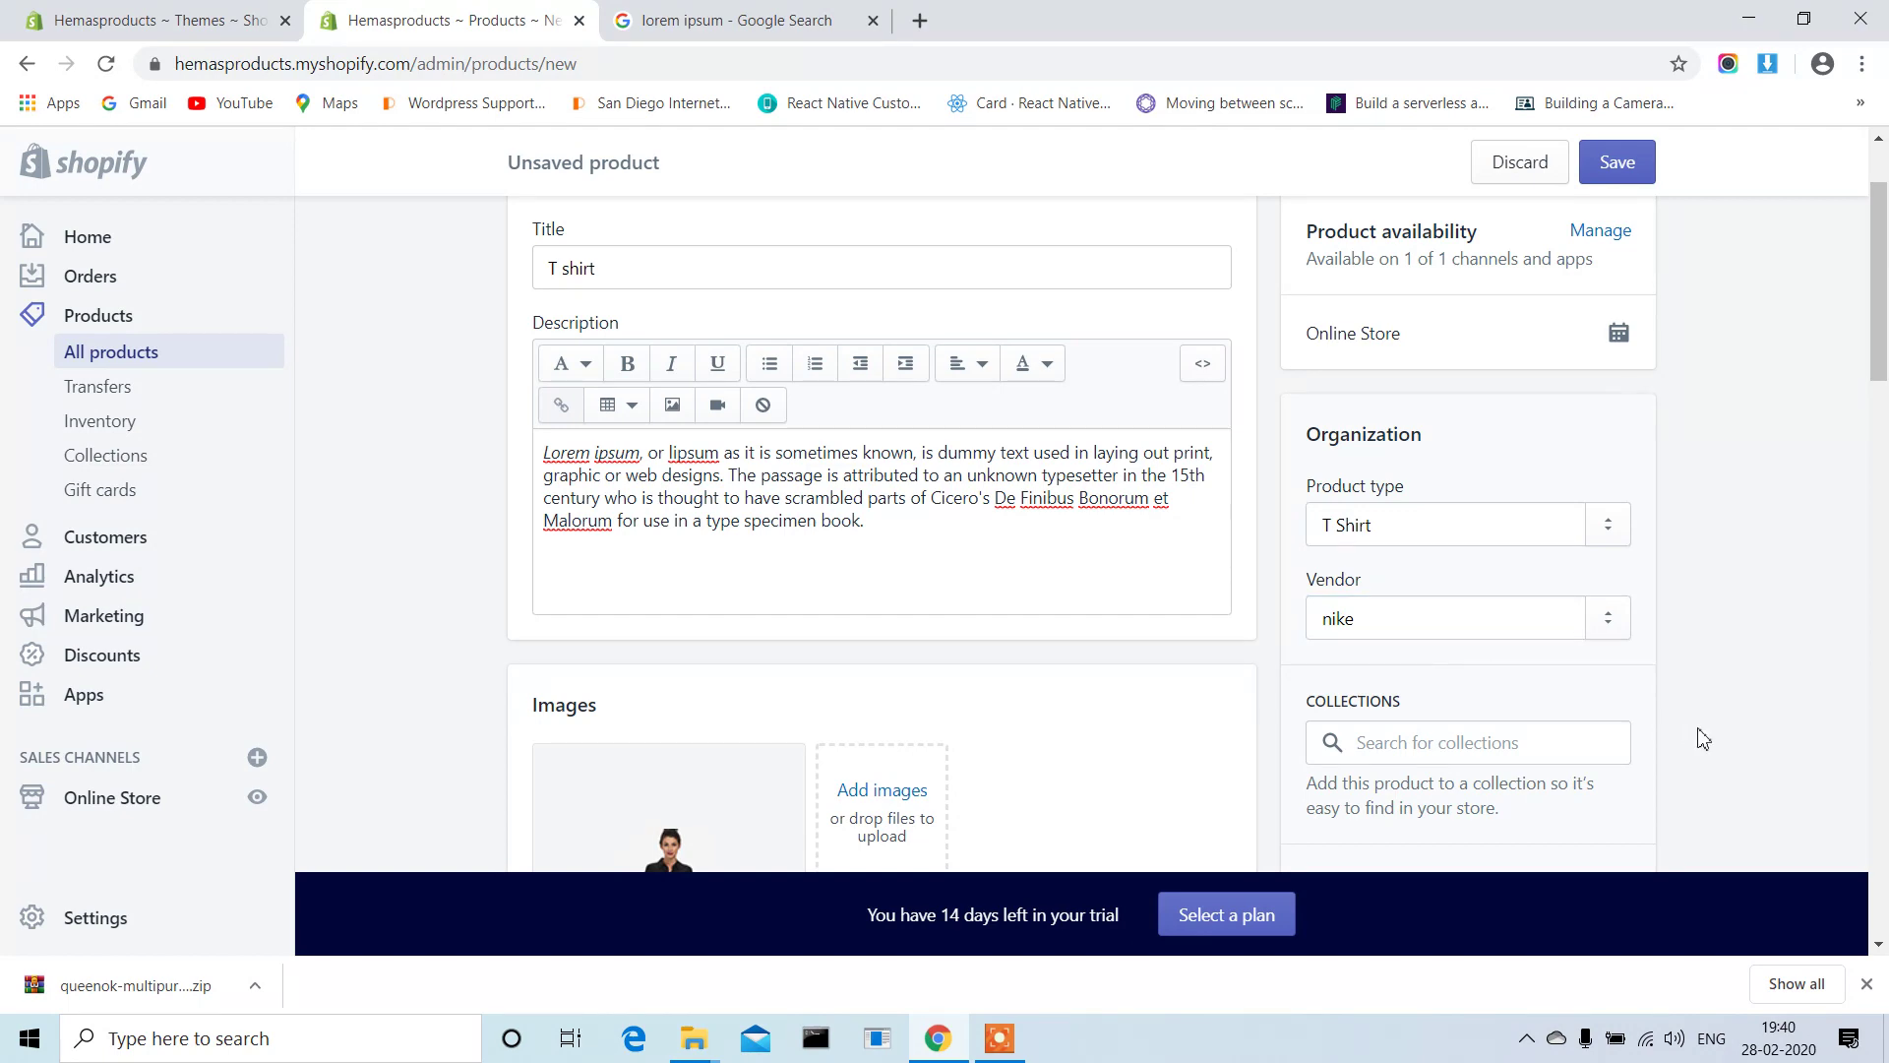
{"action": "scroll", "coordinate": [1704, 739], "scroll_direction": "down", "scroll_amount": 2}
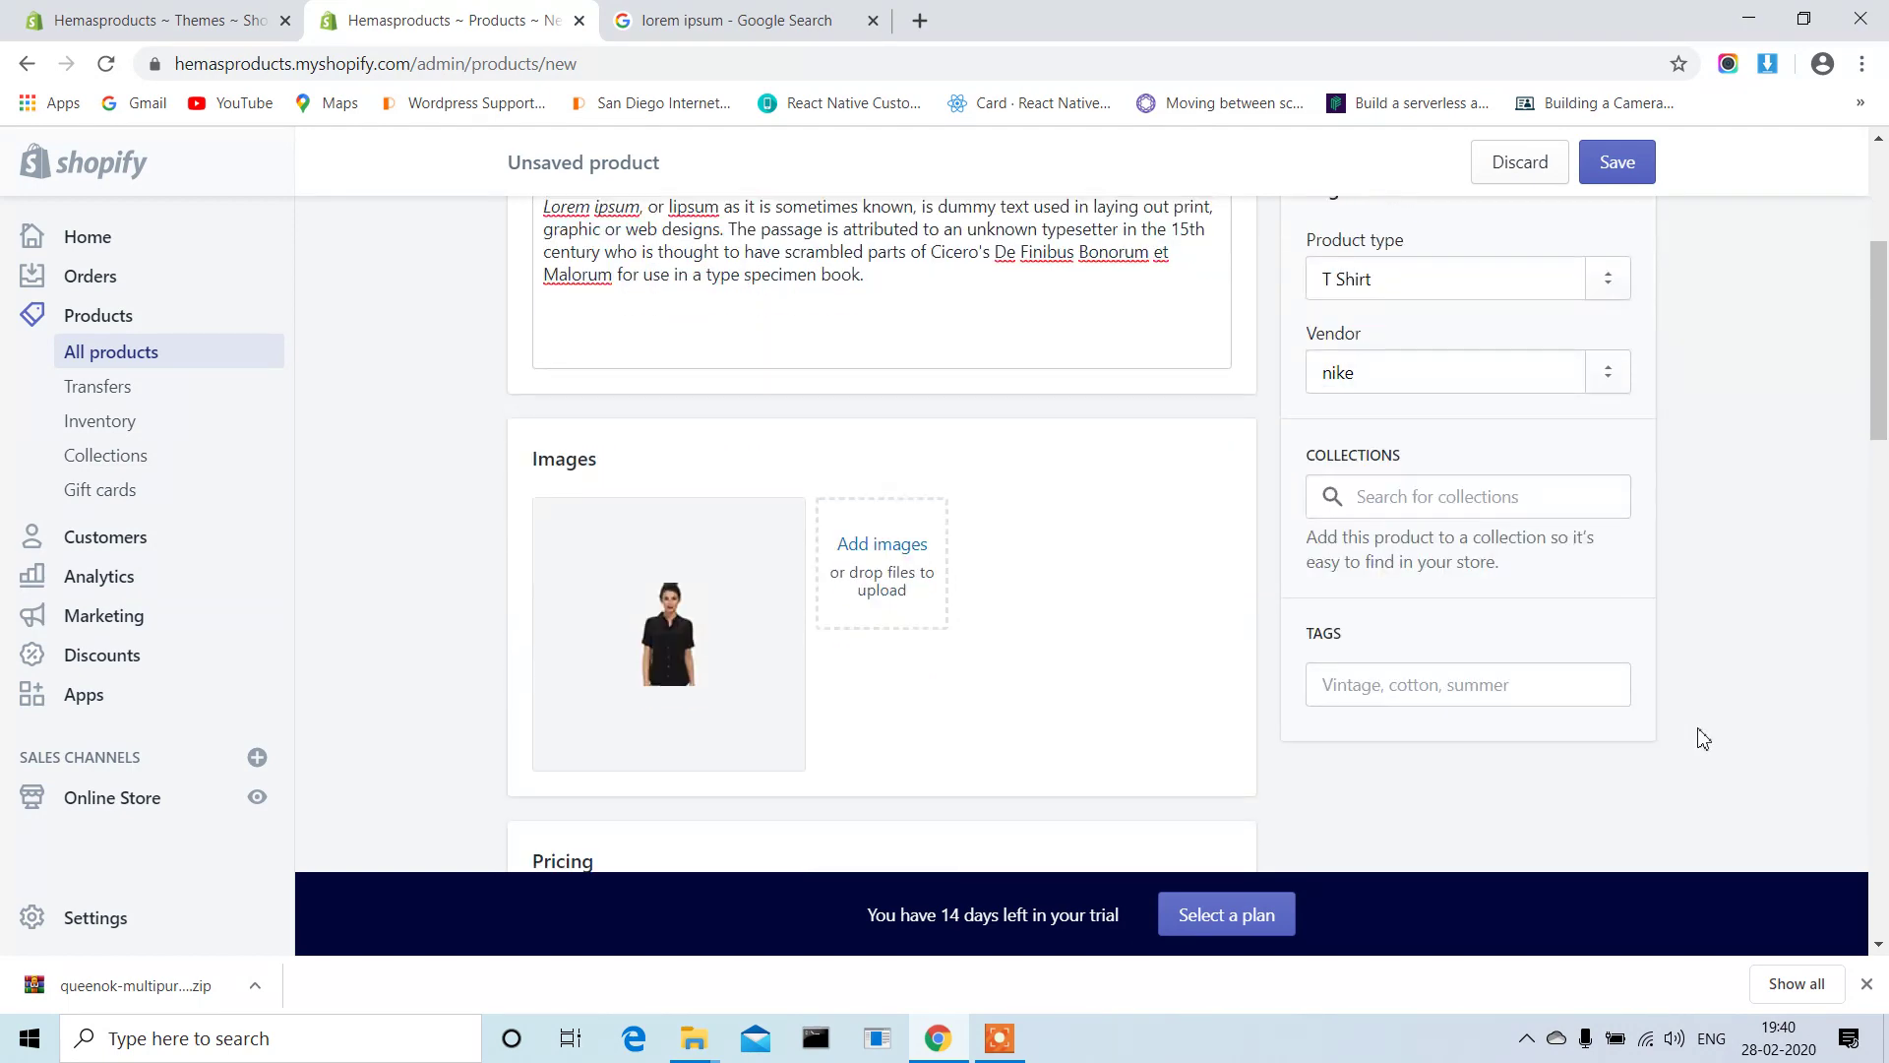
{"action": "scroll", "coordinate": [1703, 739], "scroll_direction": "up", "scroll_amount": 4}
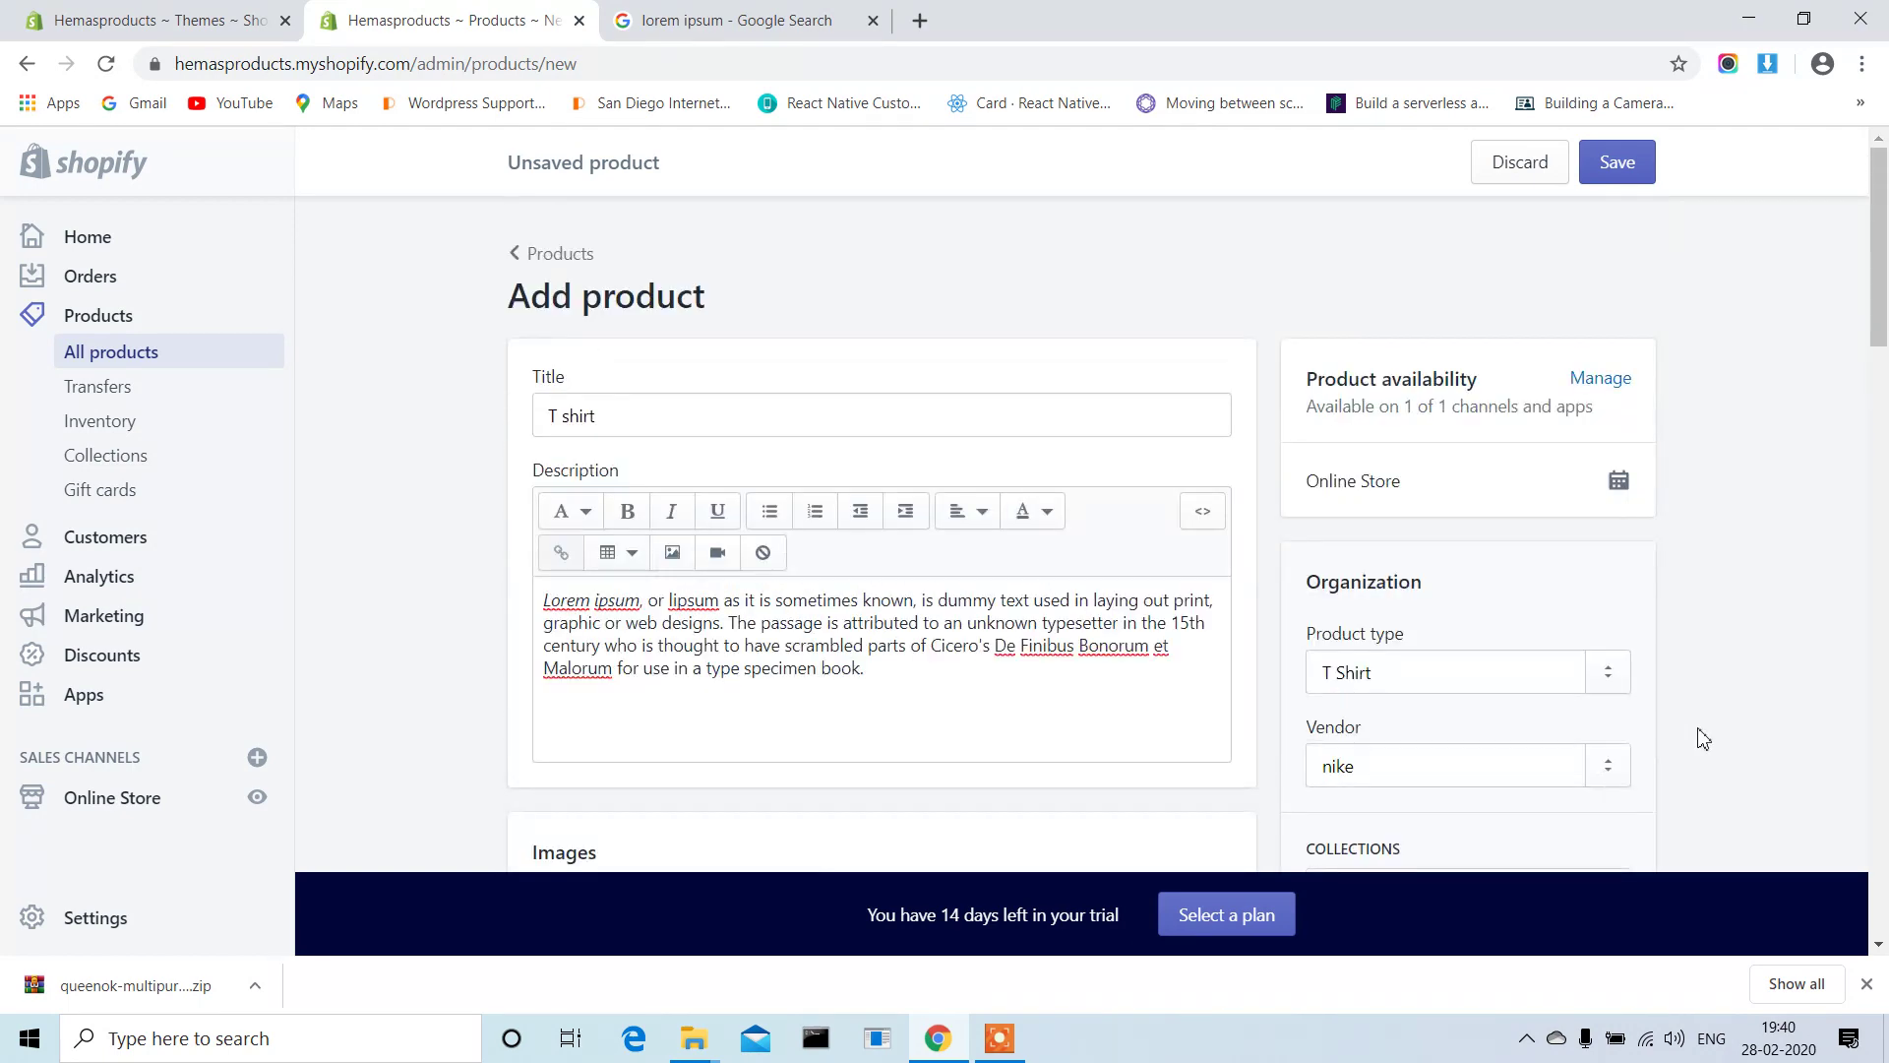
Save the T shirt product and go to the Collections list.
{"action": "left_click", "coordinate": [1644, 162]}
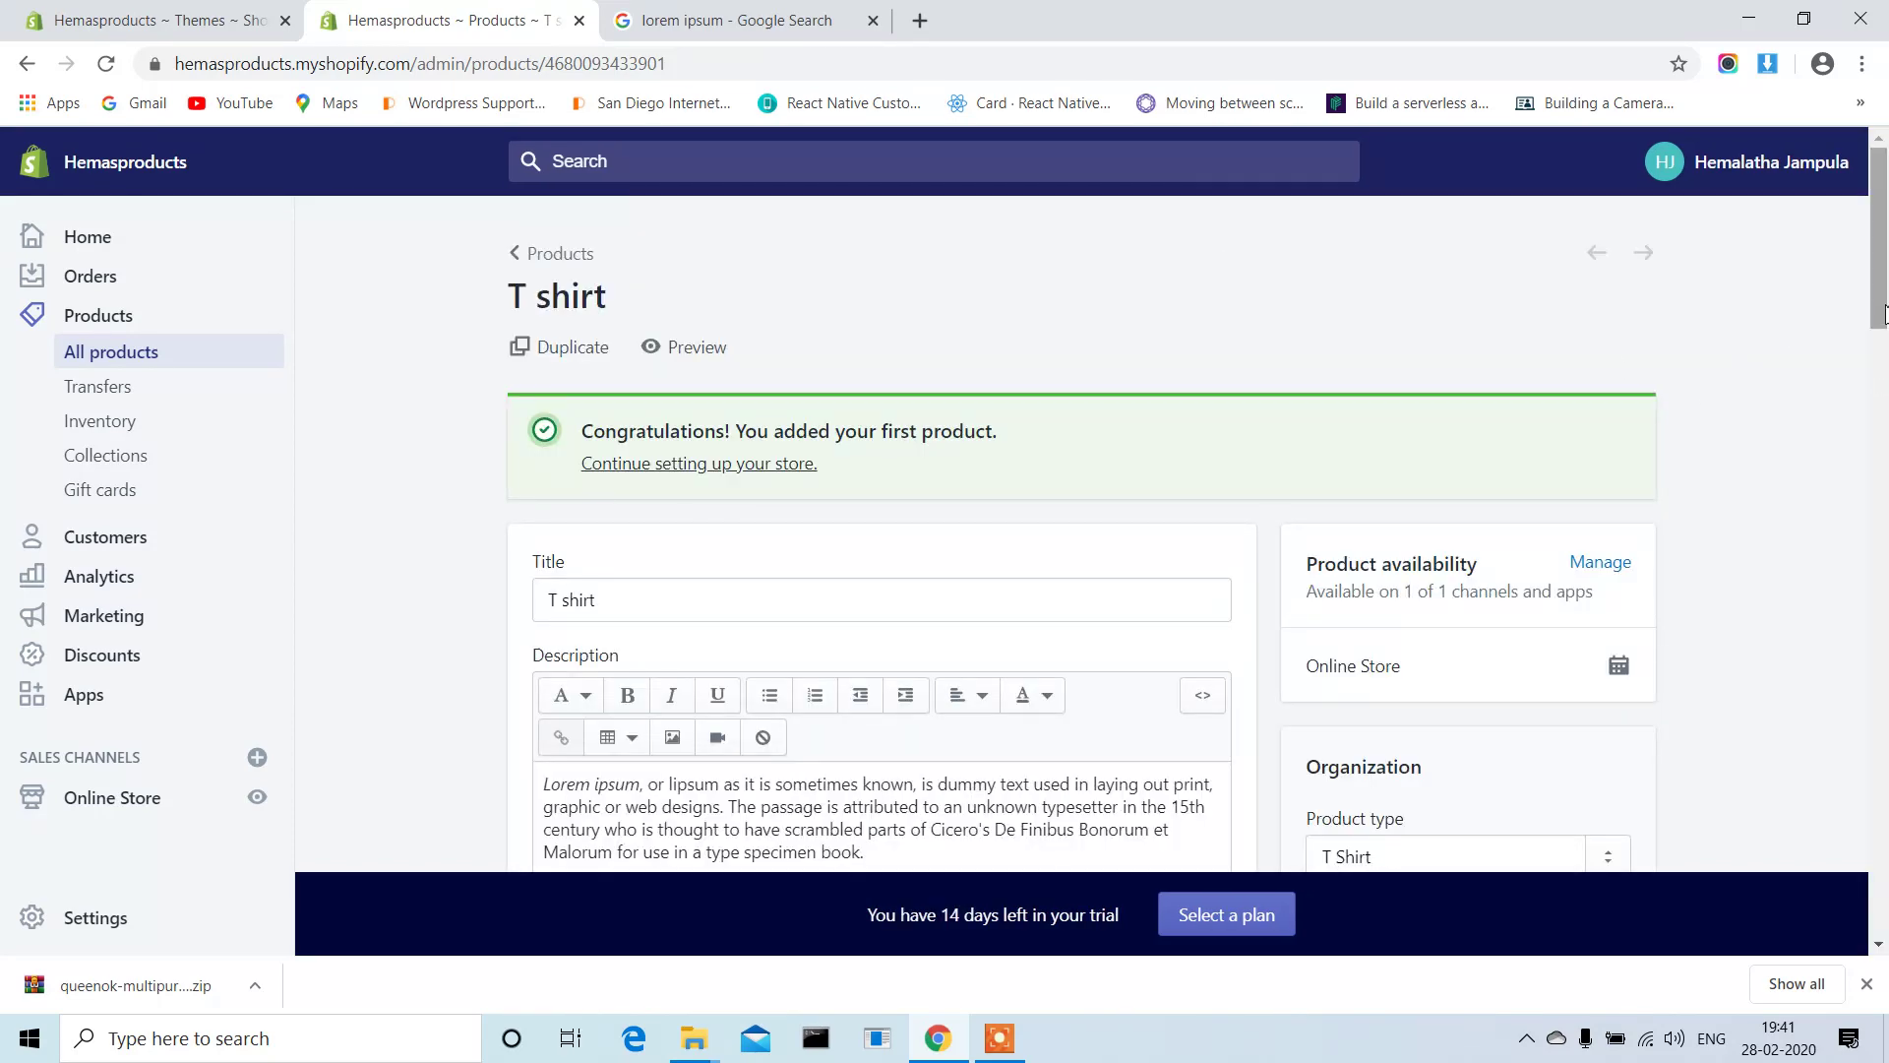
{"action": "mouse_move", "coordinate": [1886, 311]}
{"action": "left_mouse_down"}
{"action": "mouse_move", "coordinate": [1879, 581]}
{"action": "mouse_move", "coordinate": [1863, 283]}
{"action": "left_mouse_up"}
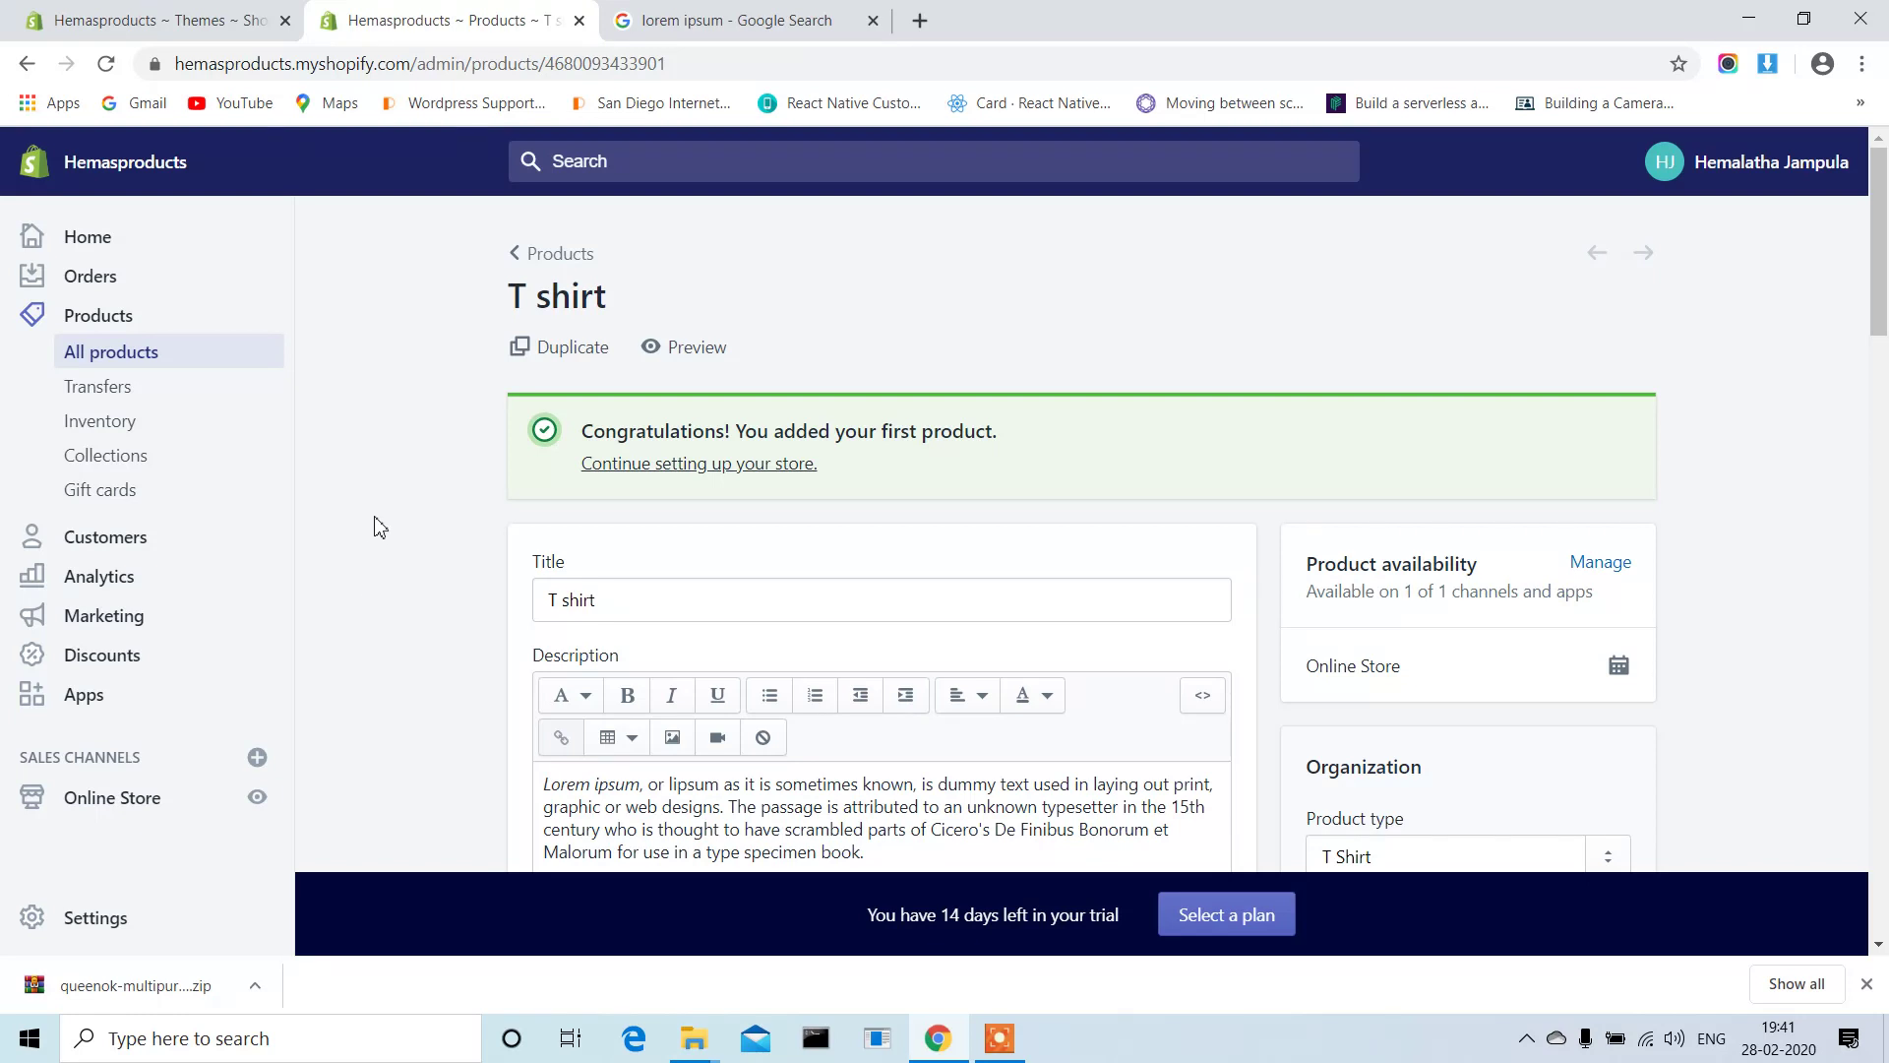
{"action": "left_click", "coordinate": [122, 464]}
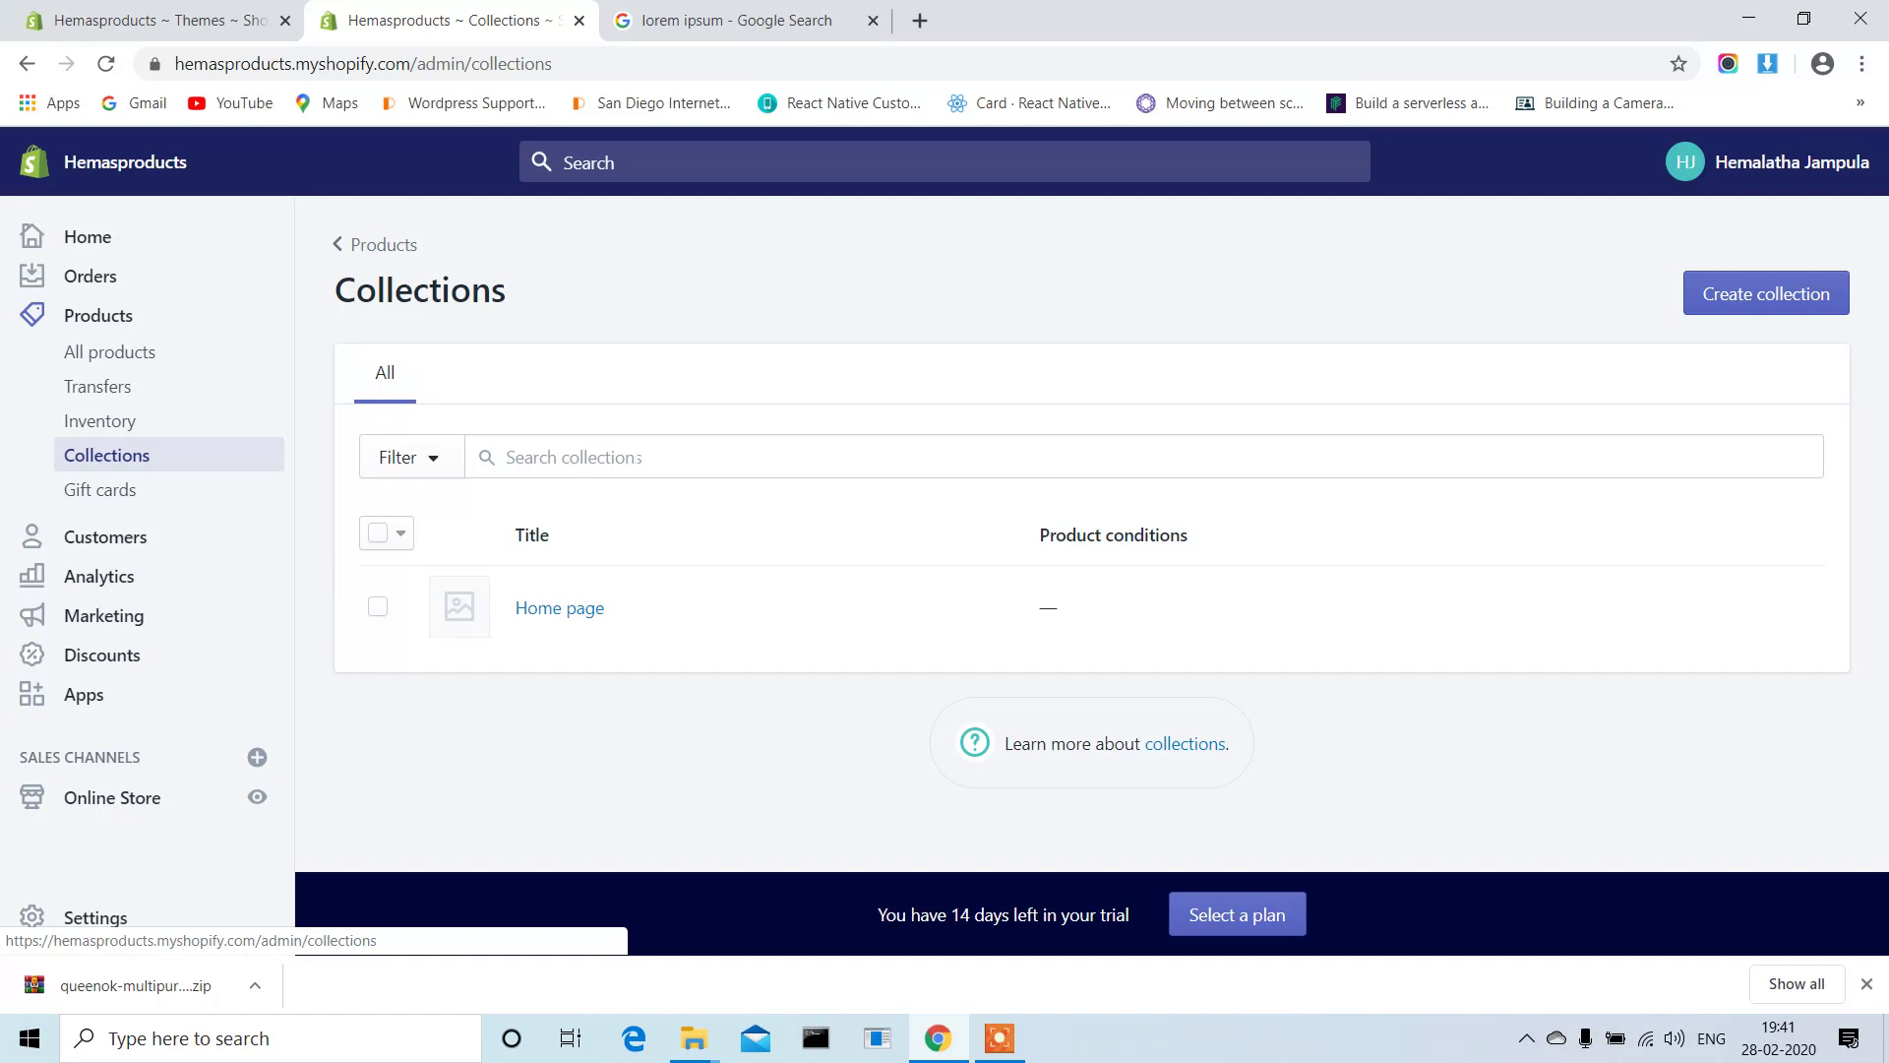
Start a new collection and title it 'Ti Shirts'.
{"action": "left_click", "coordinate": [1774, 311]}
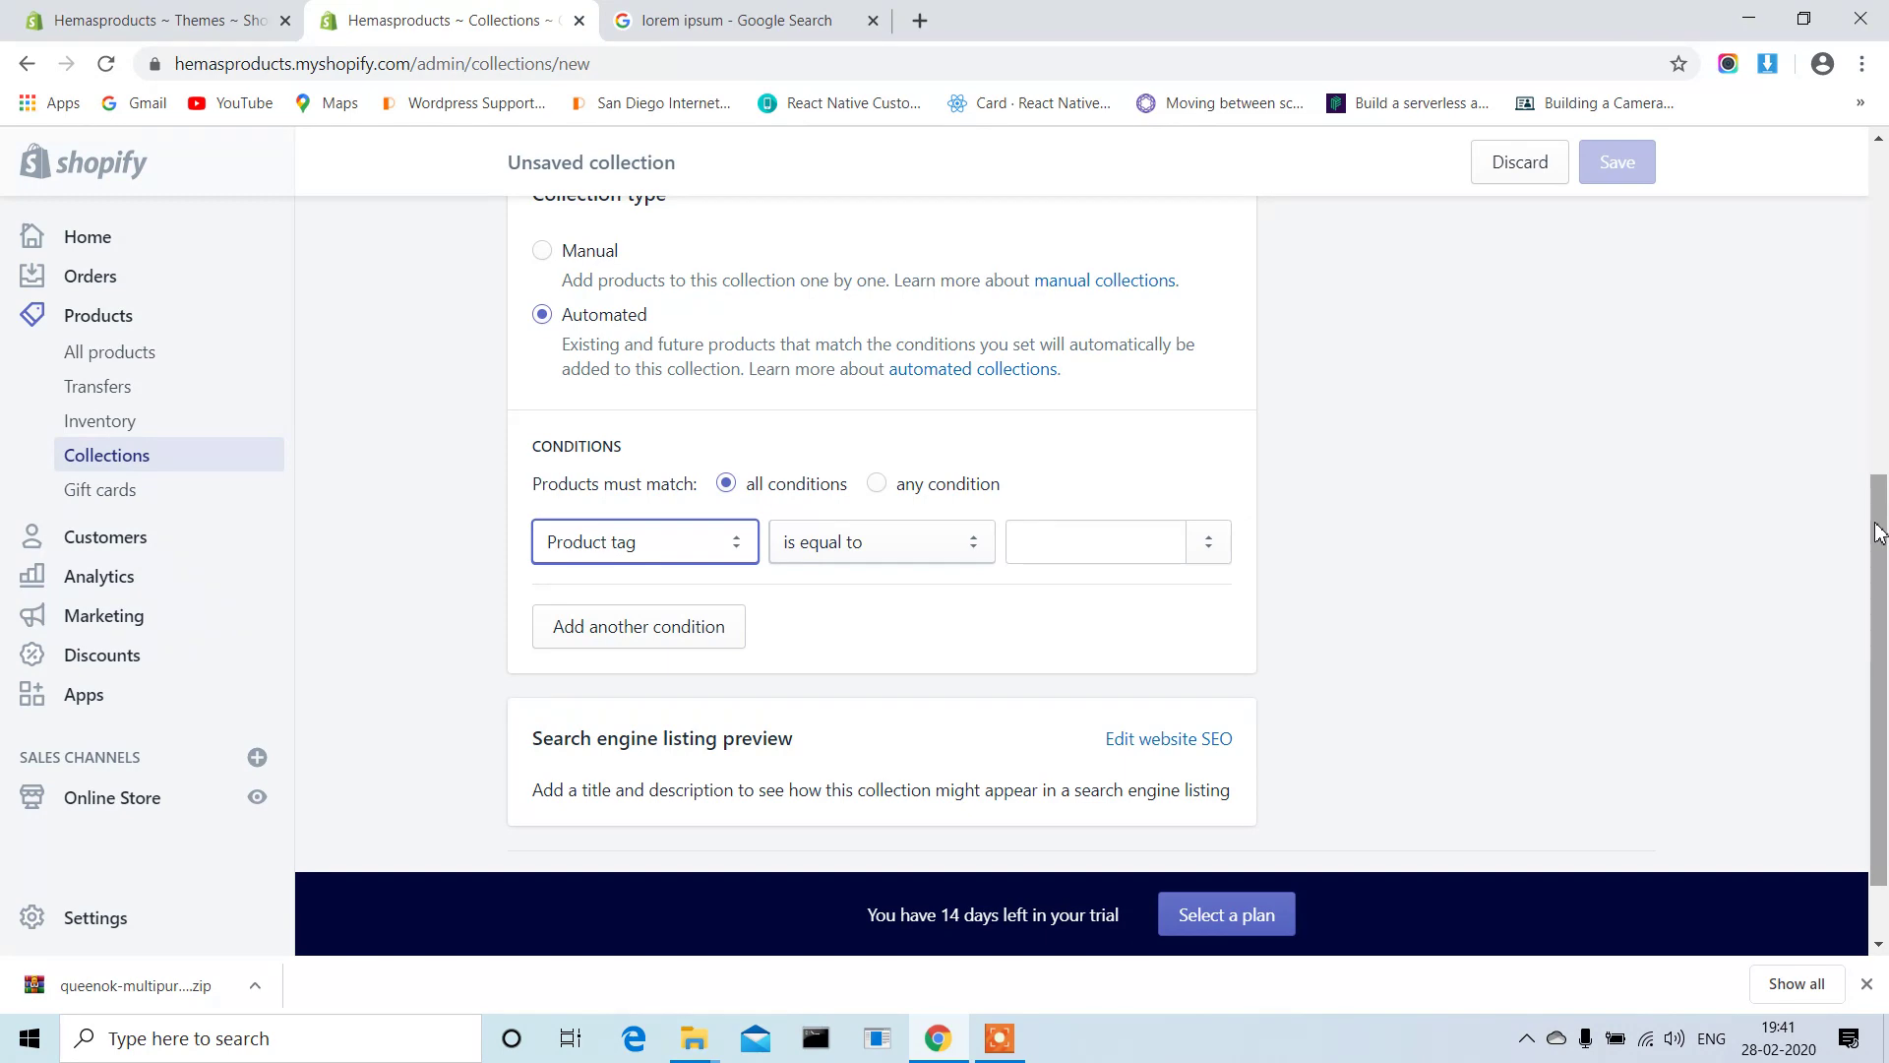
{"action": "left_click_drag", "start_coordinate": [1879, 531], "coordinate": [1885, 177]}
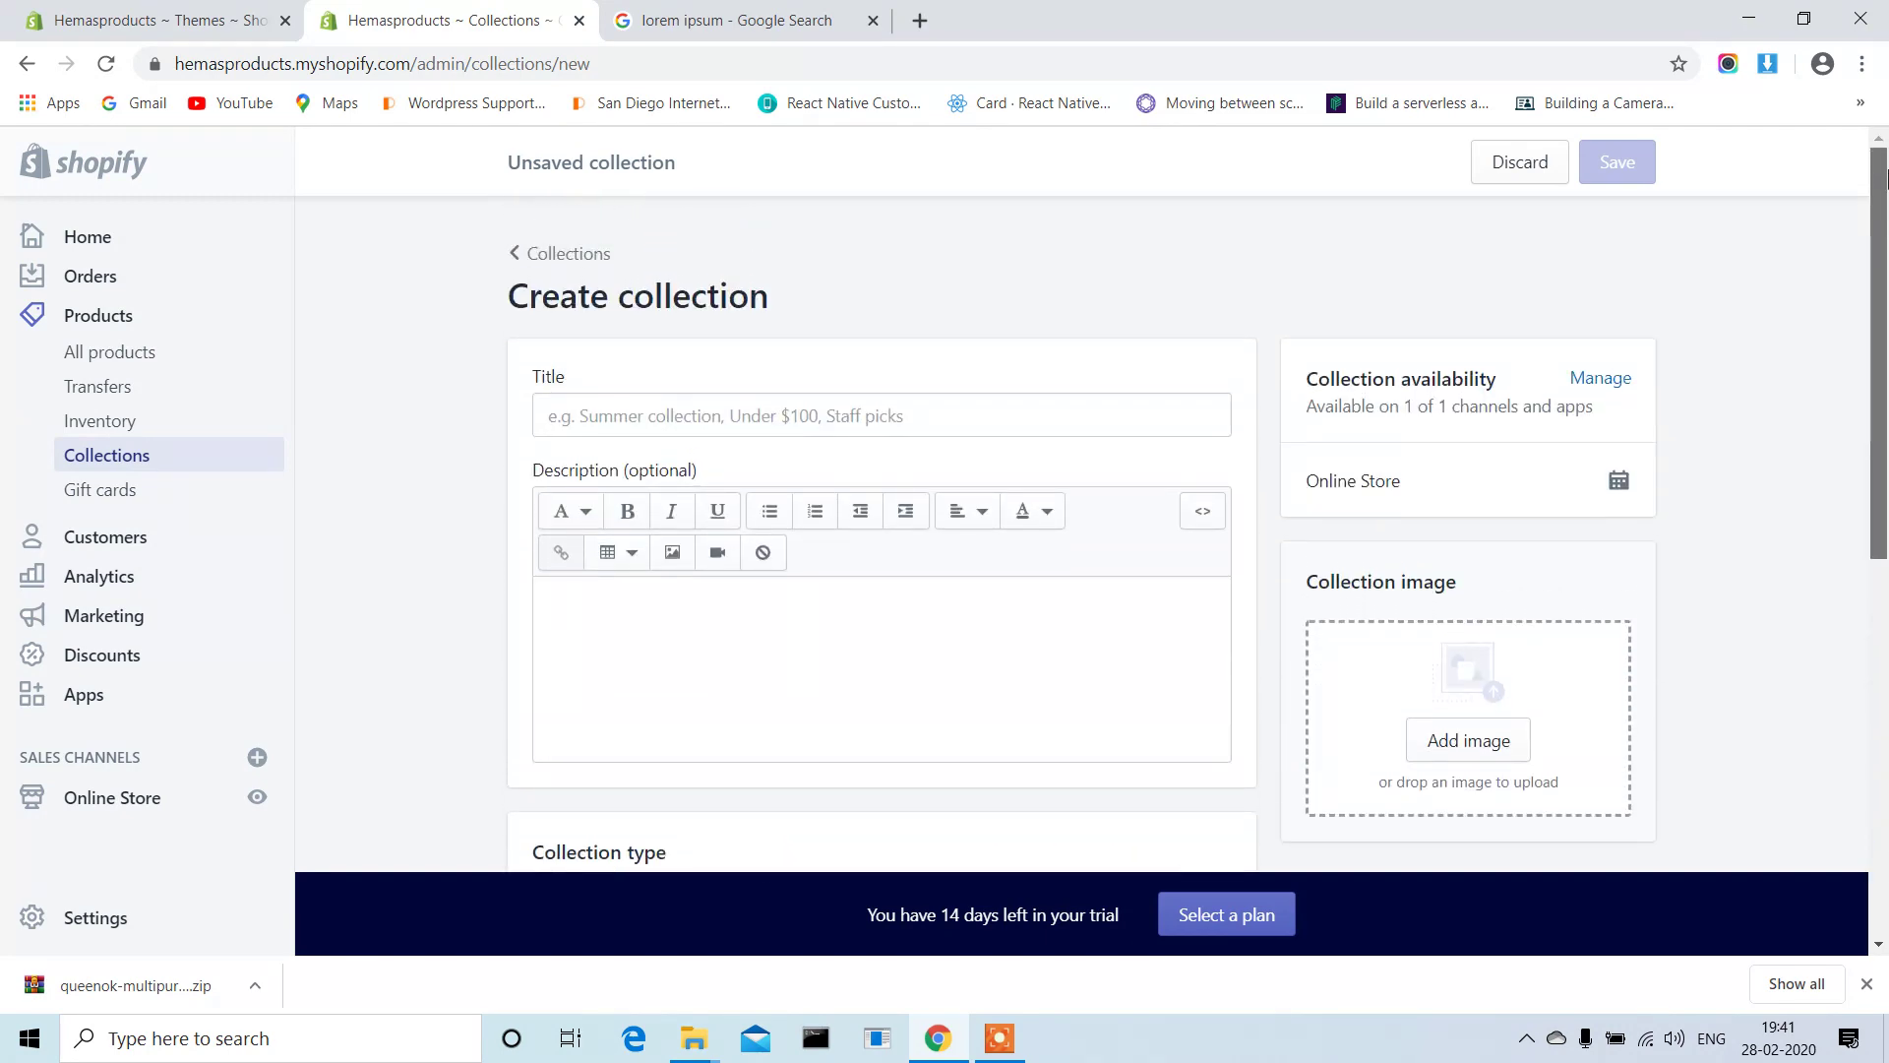
{"action": "left_click", "coordinate": [651, 416]}
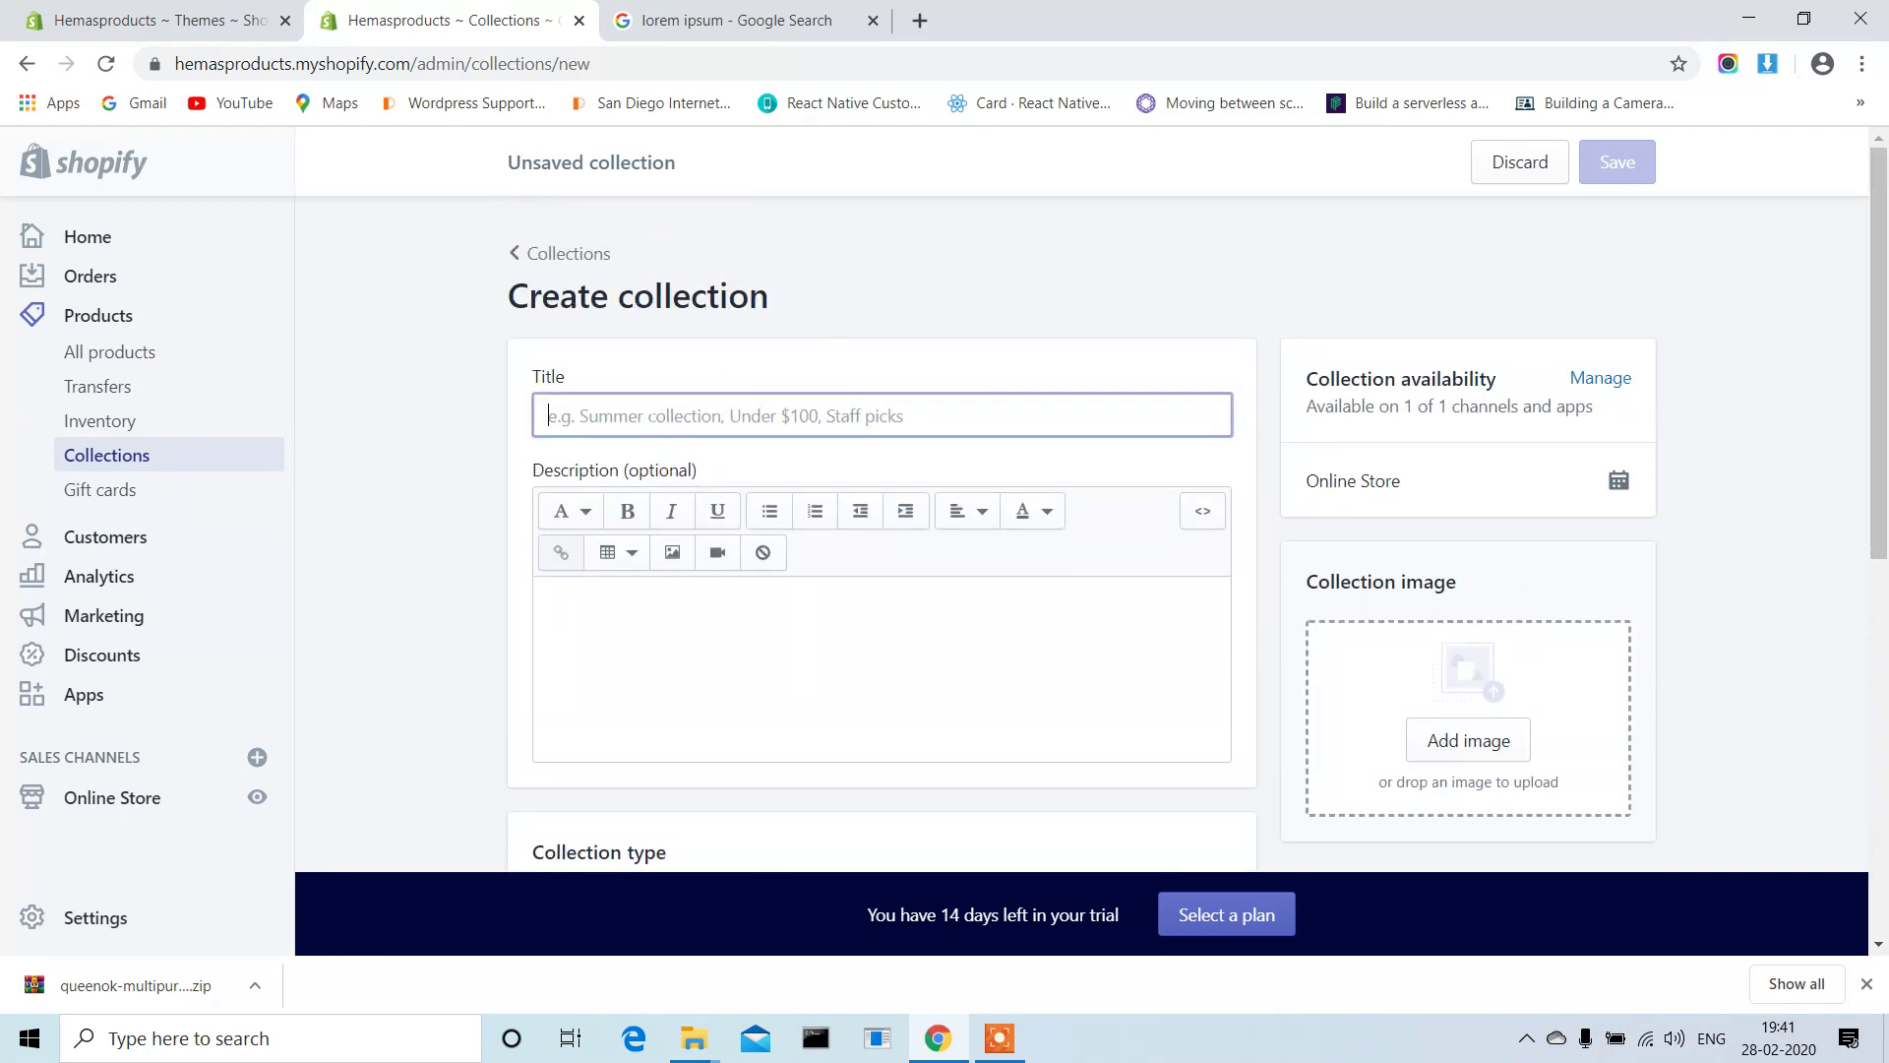
{"action": "type", "text": "T"}
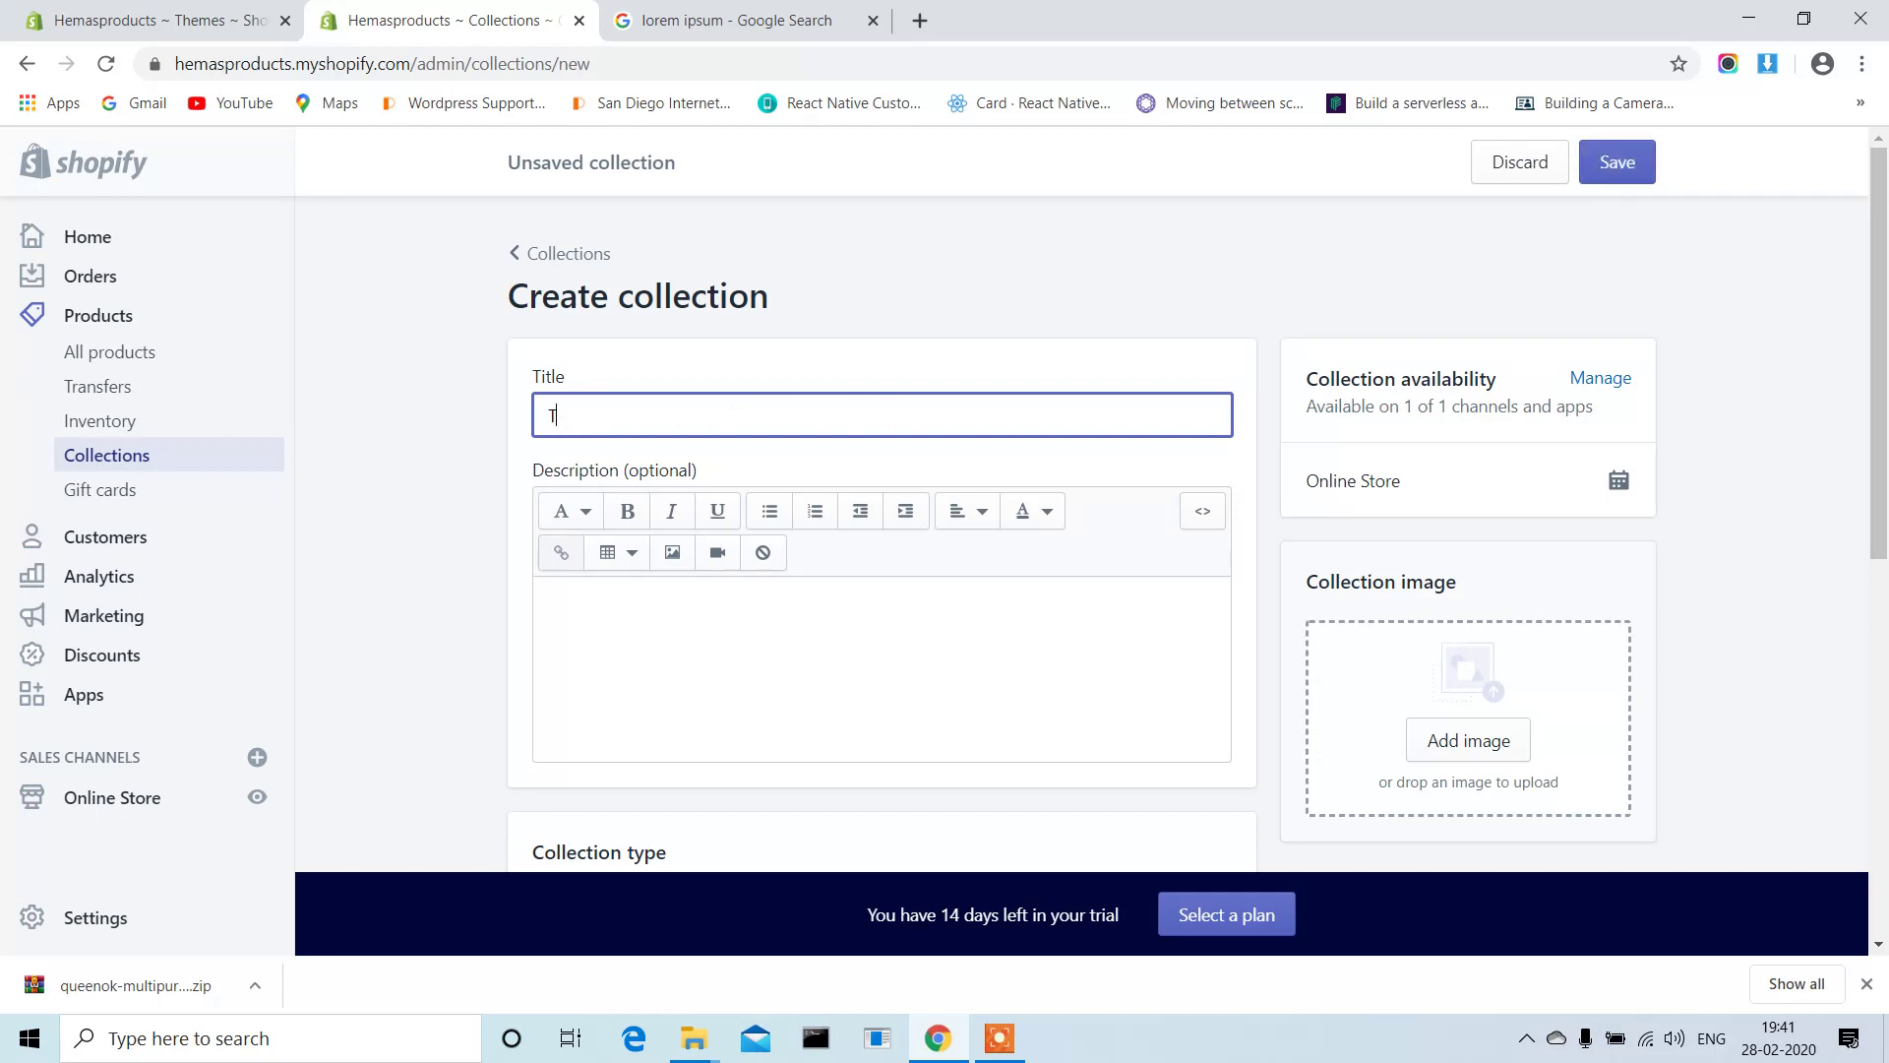
{"action": "type", "text": "i Shirts"}
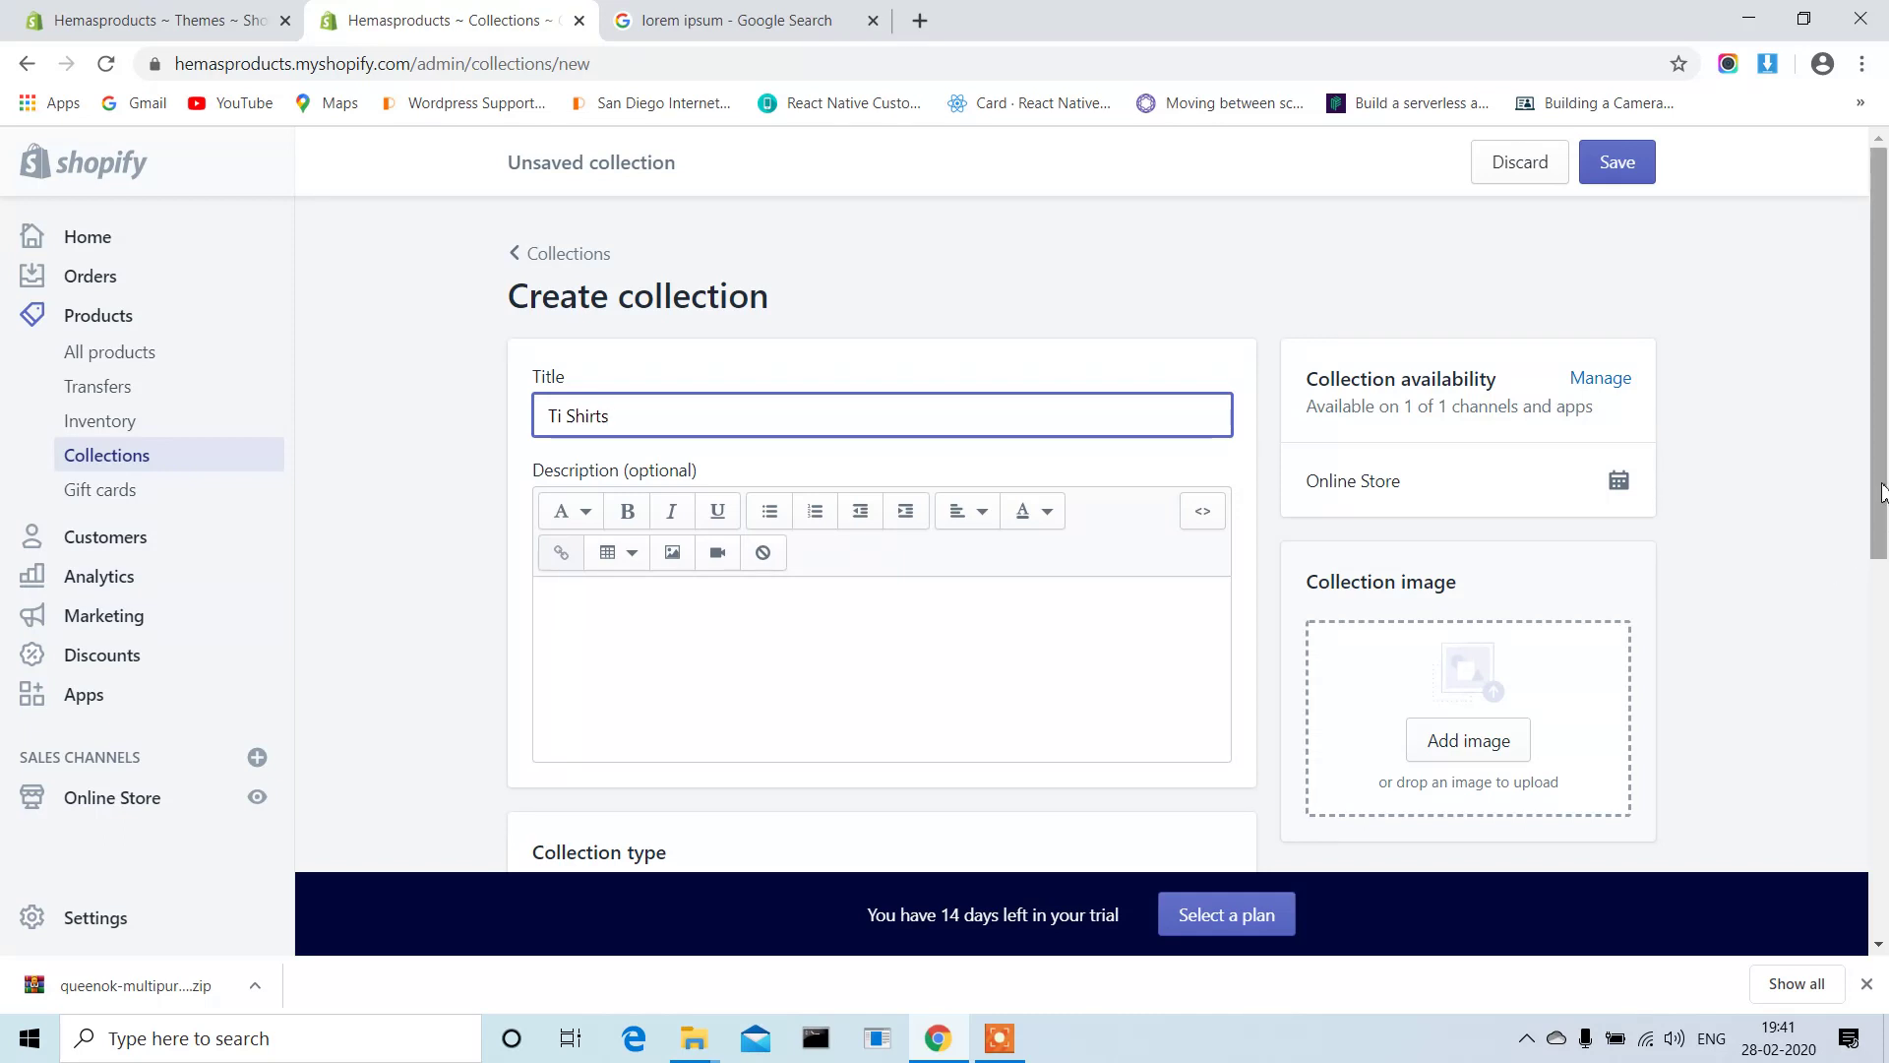
{"action": "scroll", "coordinate": [1677, 609], "scroll_direction": "down", "scroll_amount": 1}
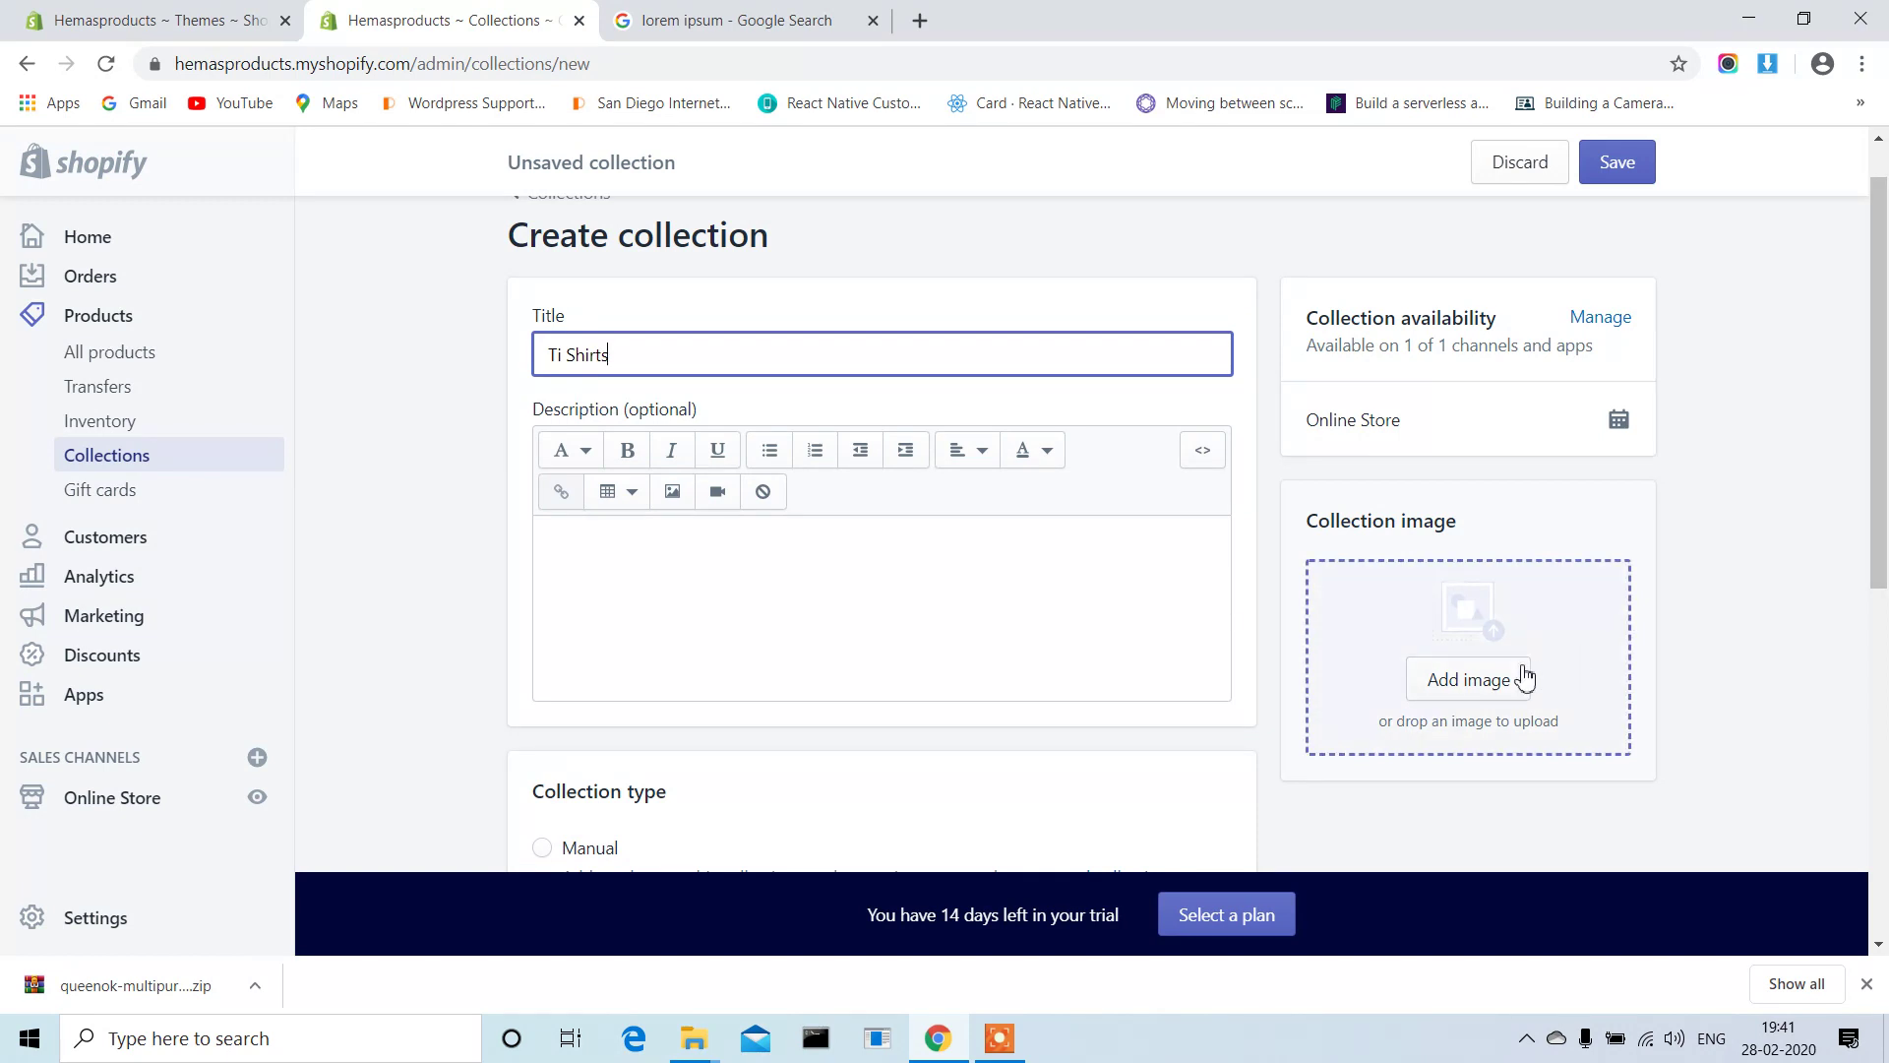
Upload product1 from the web folder as the Ti Shirts collection image.
{"action": "left_click", "coordinate": [1493, 679]}
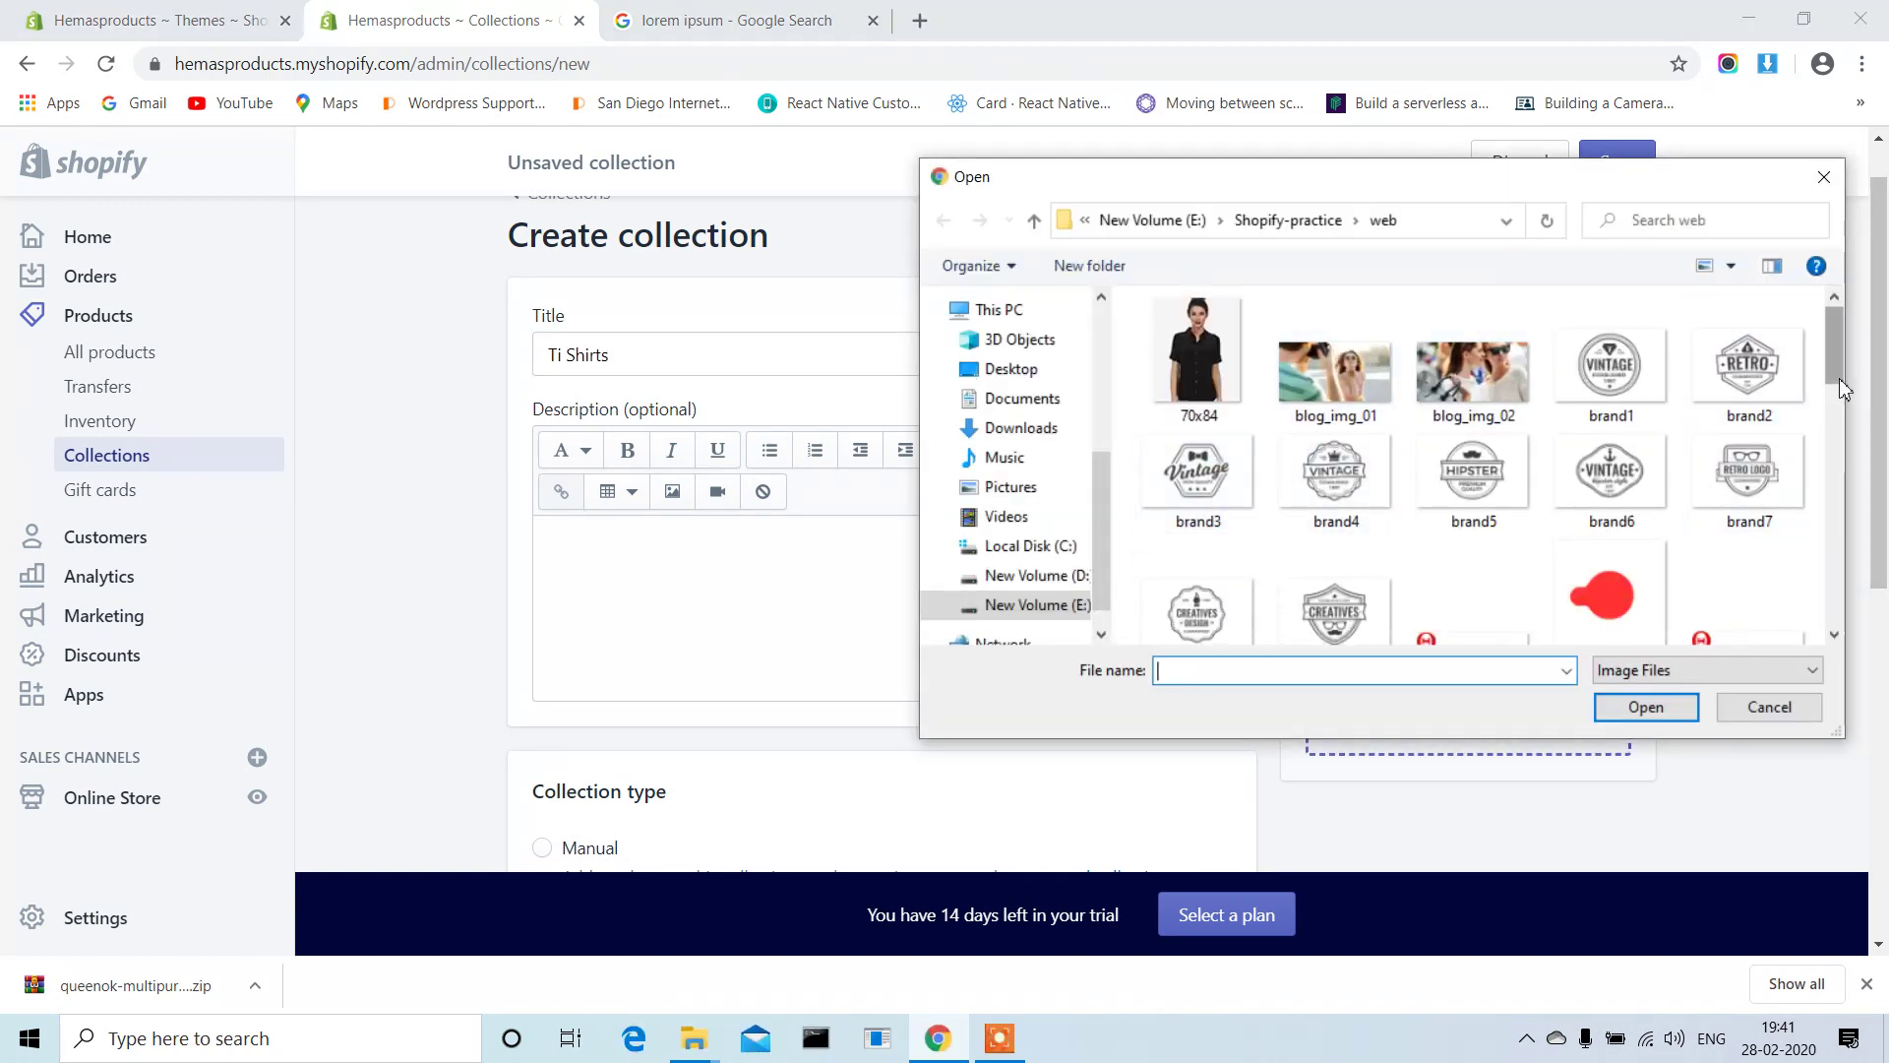
{"action": "left_click_drag", "start_coordinate": [1837, 380], "coordinate": [1854, 483]}
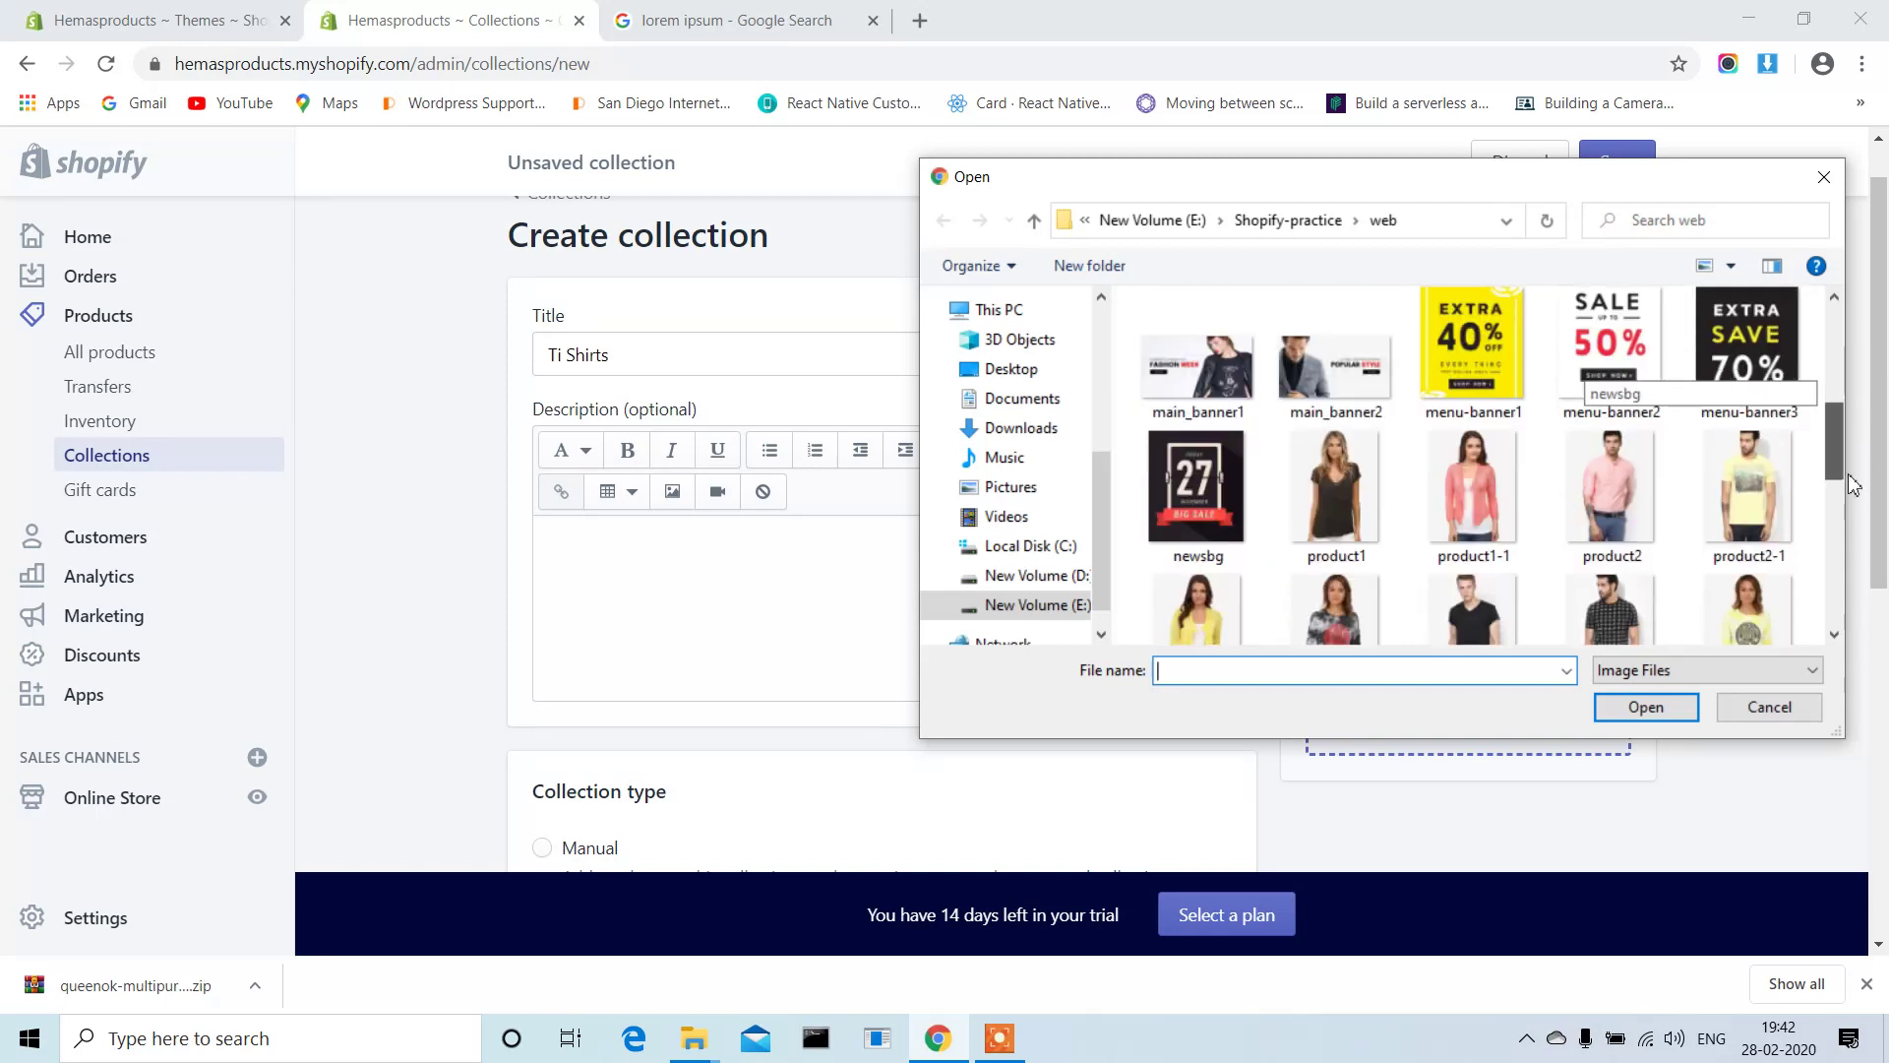
{"action": "left_click", "coordinate": [1341, 503]}
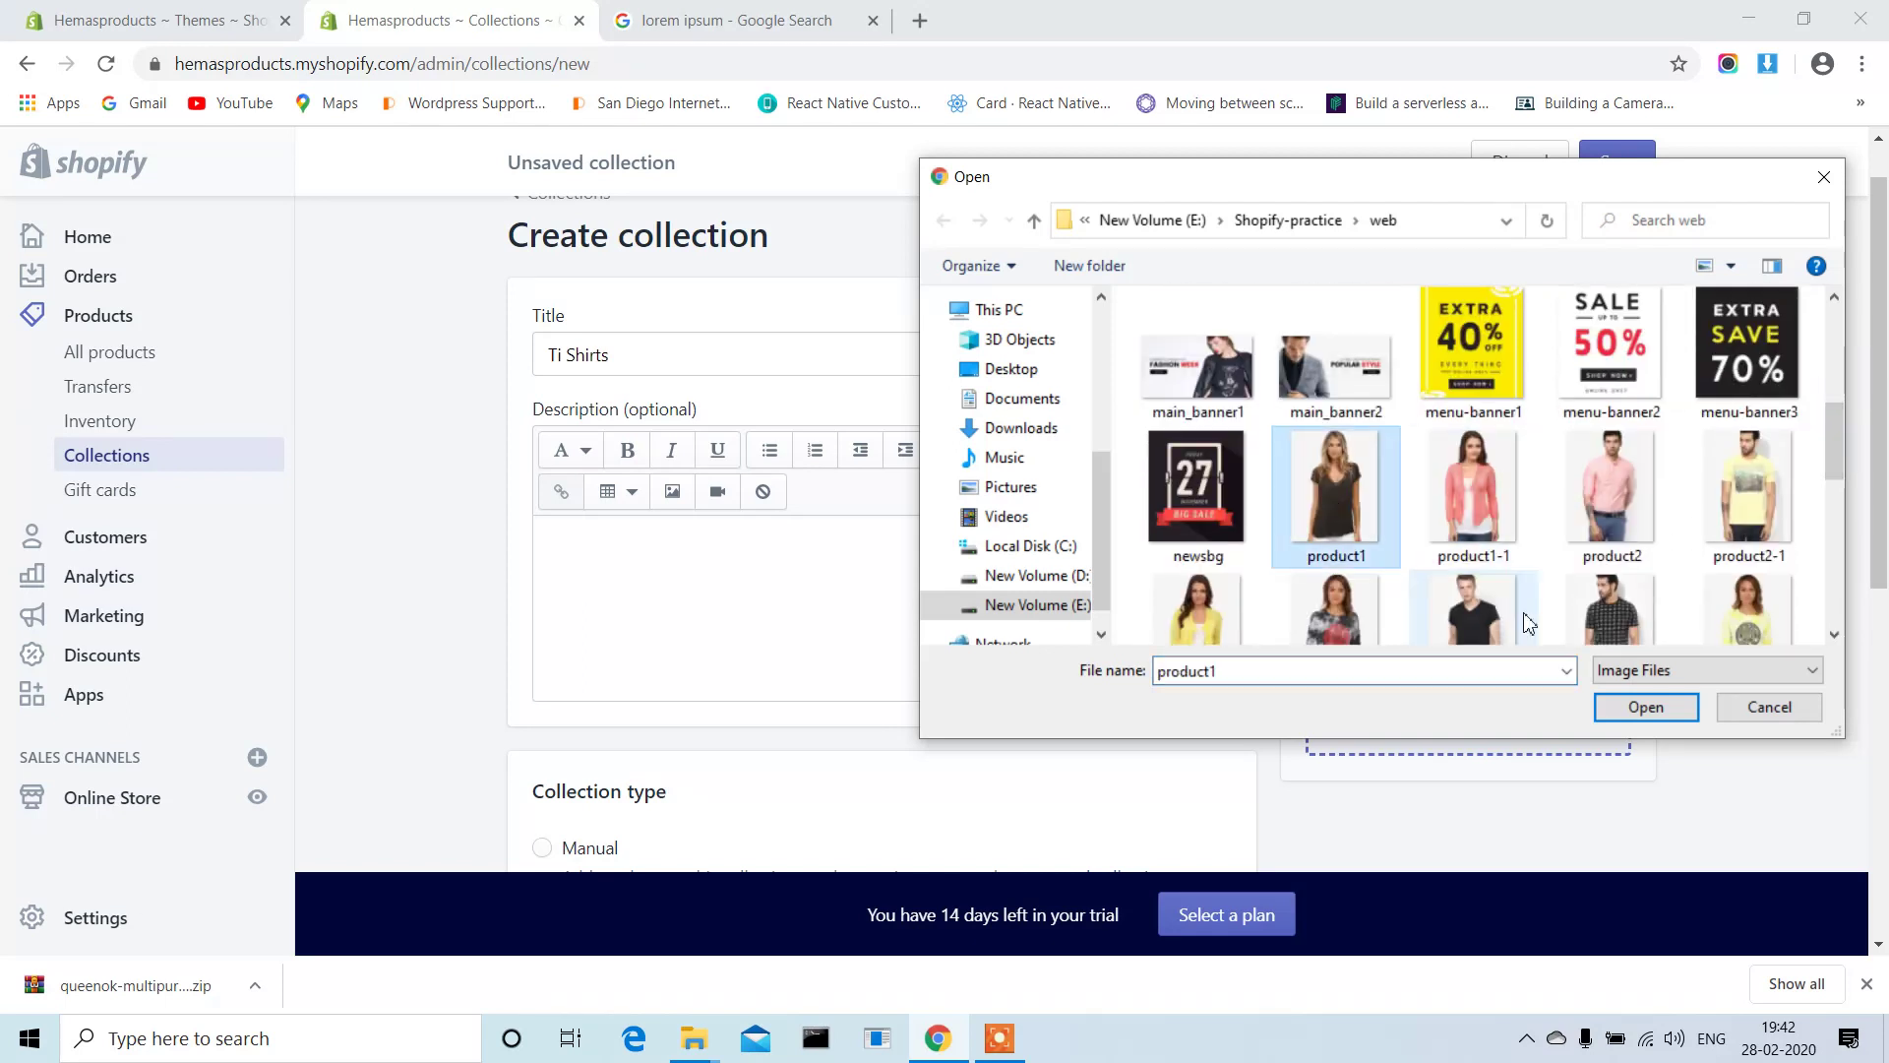
{"action": "left_click", "coordinate": [1631, 709]}
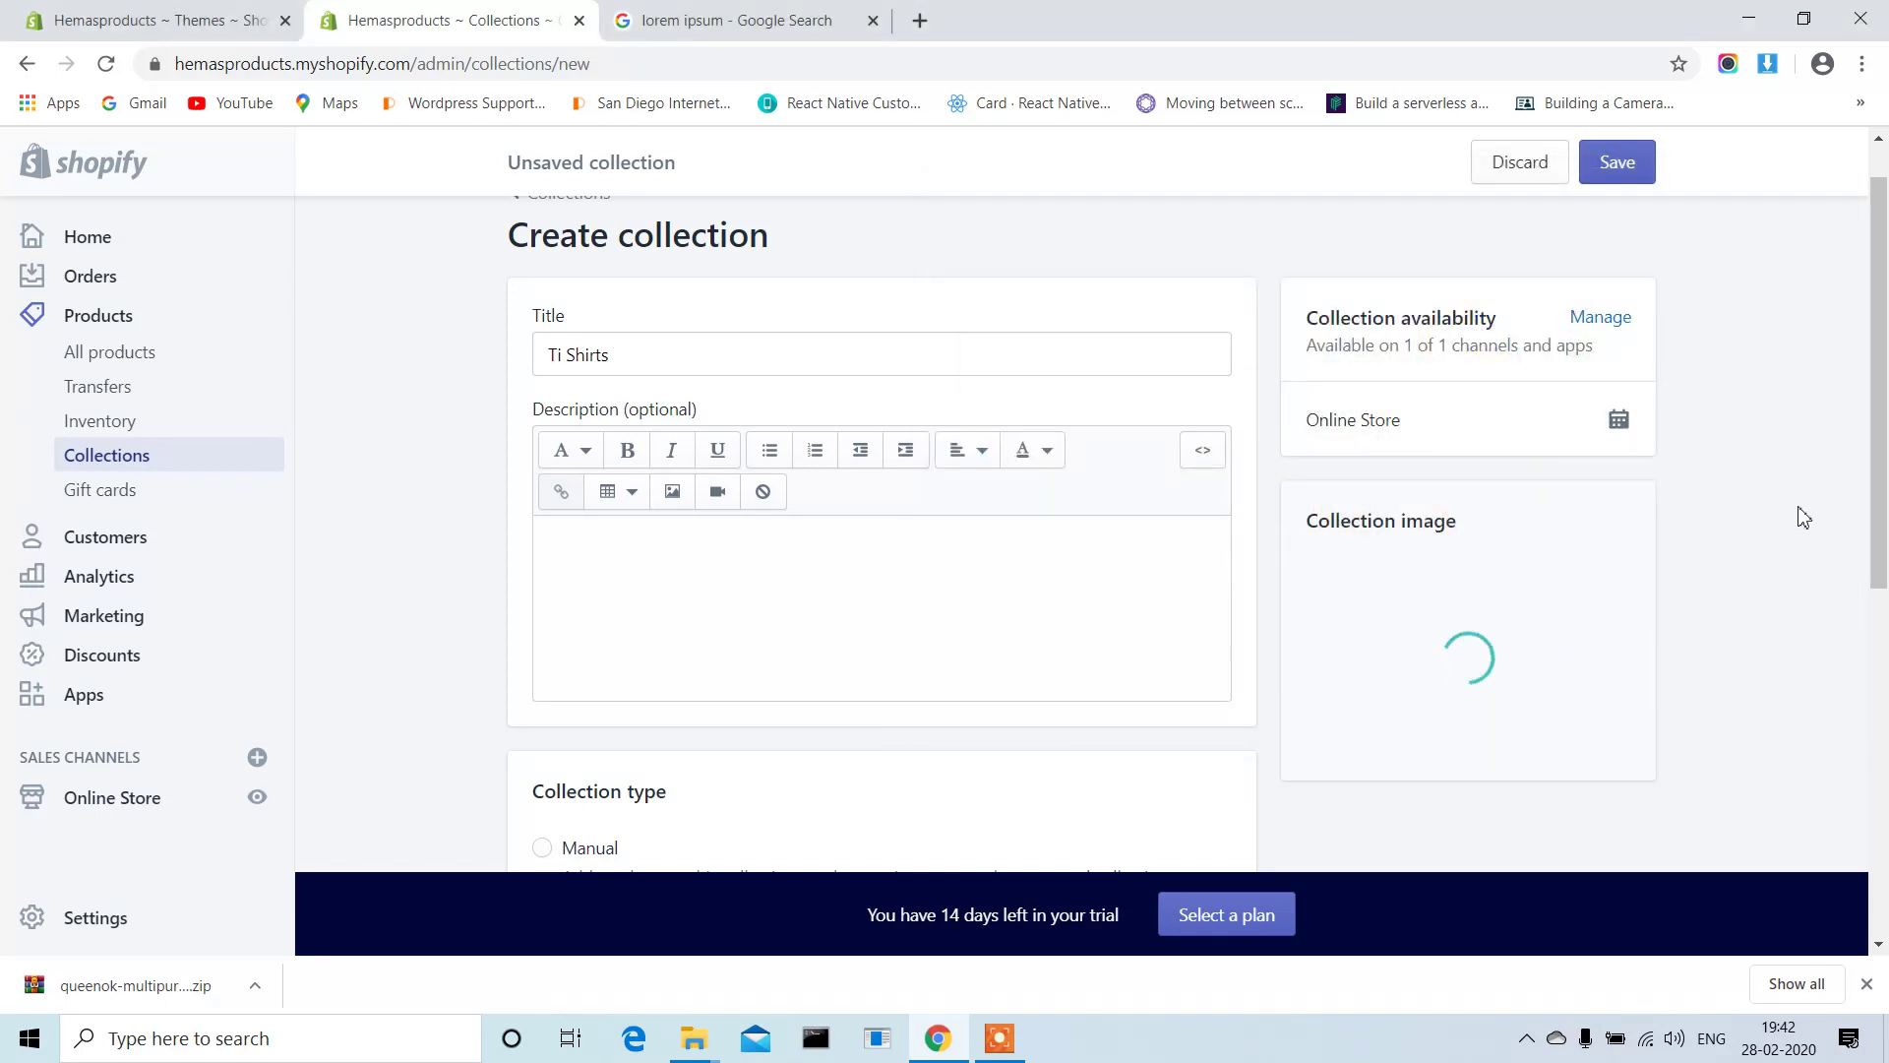
Keep the Ti Shirts collection automated with a condition on Product type.
{"action": "left_click_drag", "start_coordinate": [1884, 430], "coordinate": [1647, 676]}
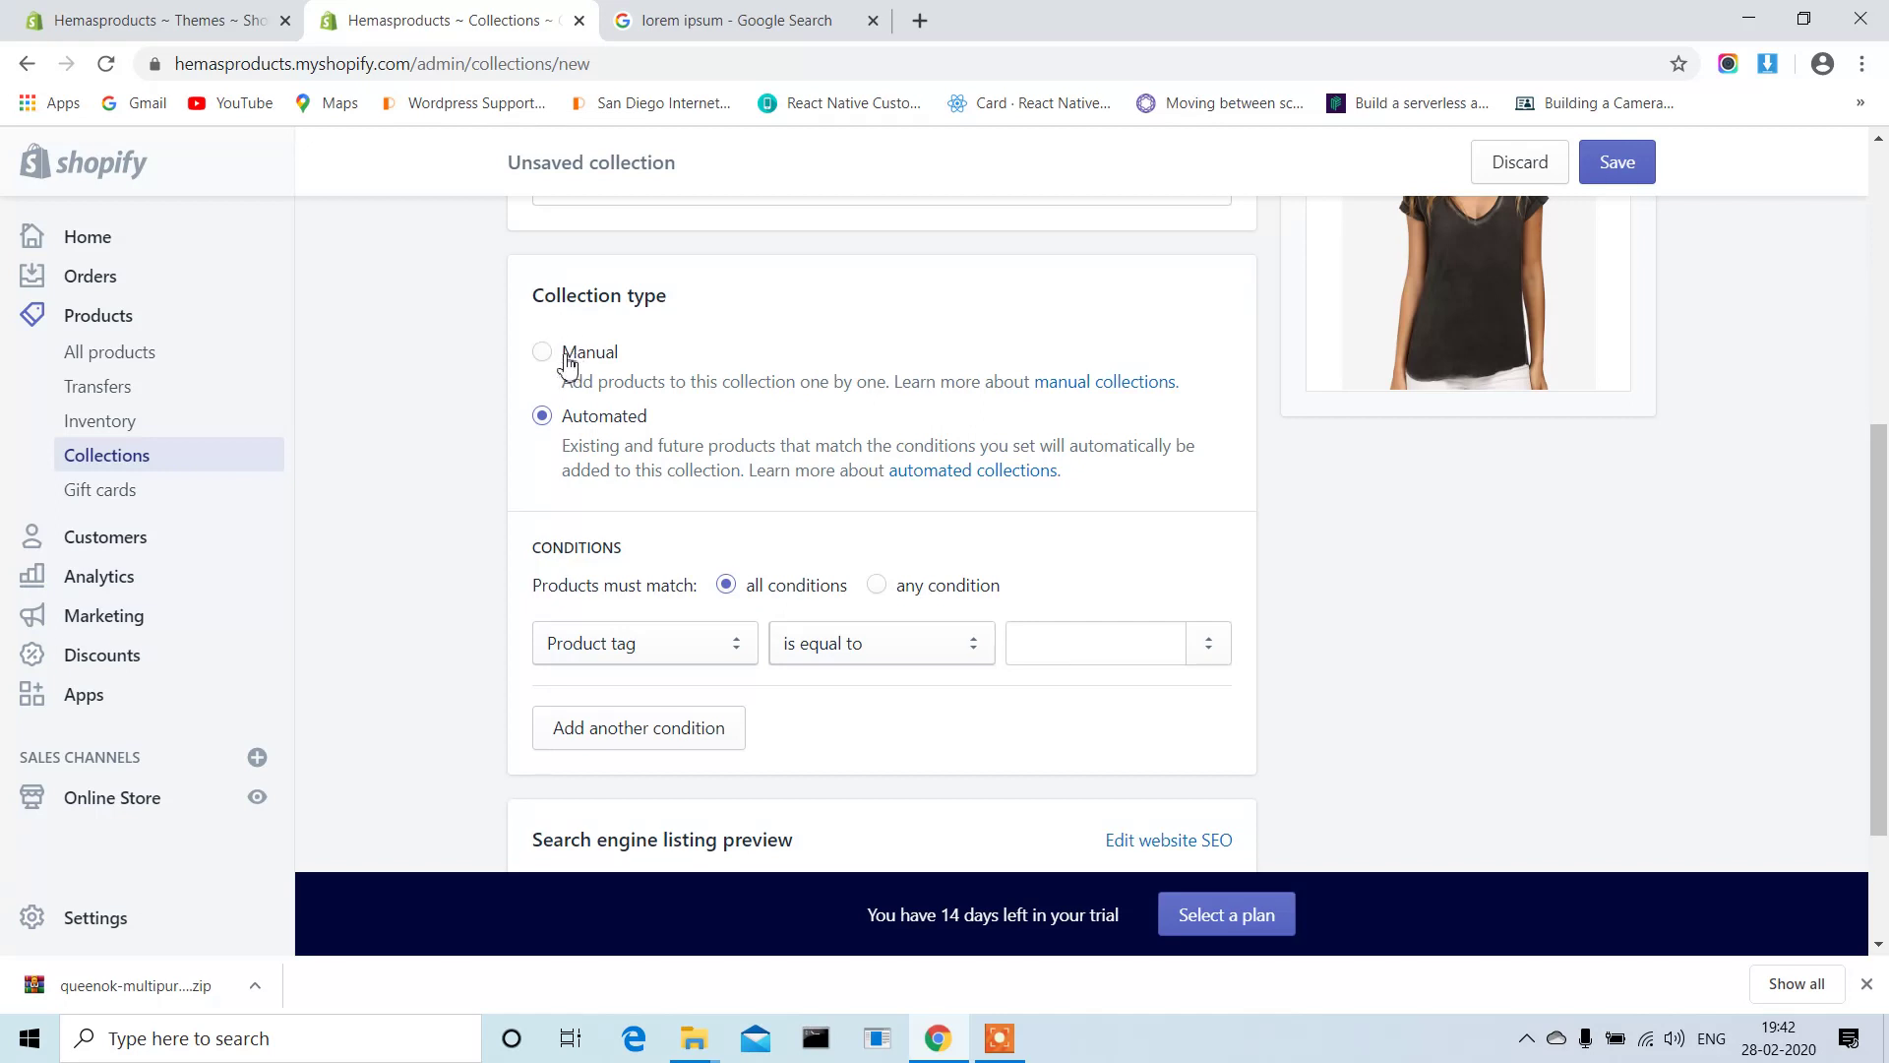
{"action": "left_click", "coordinate": [568, 362]}
{"action": "left_click", "coordinate": [543, 479]}
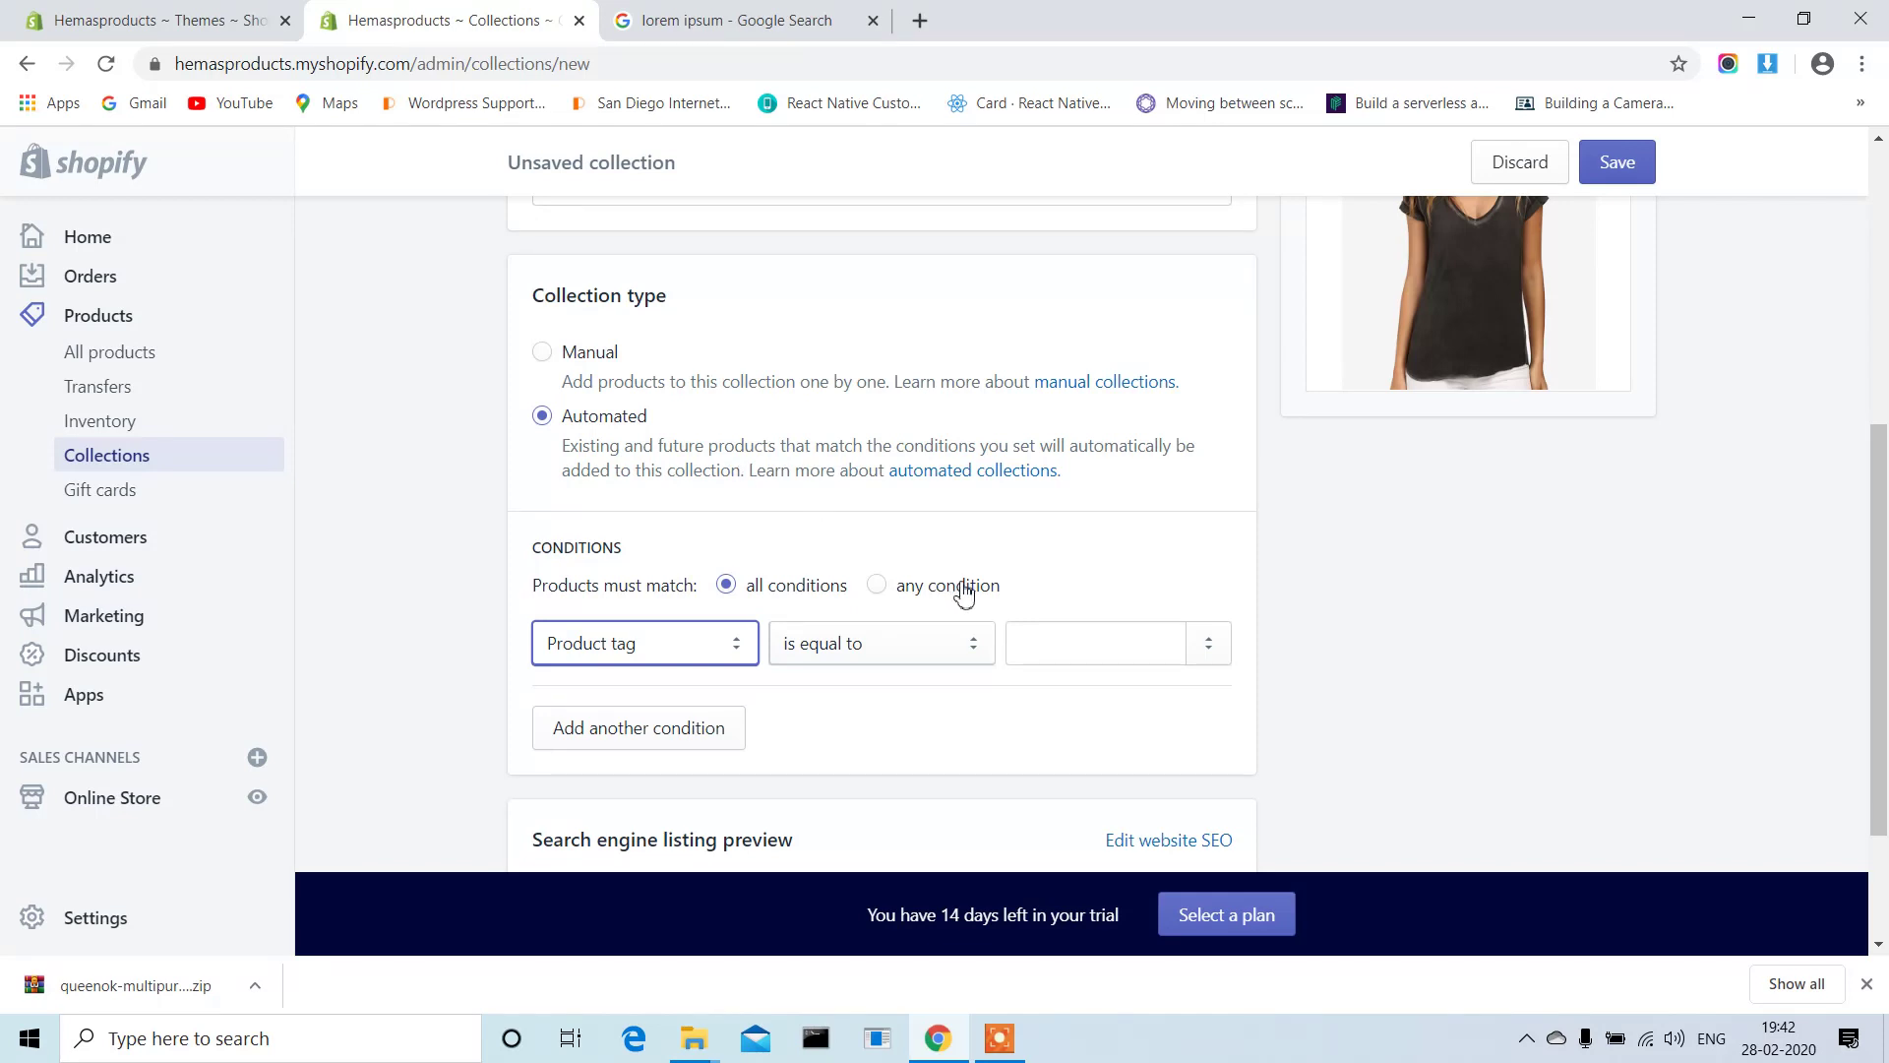
{"action": "left_click", "coordinate": [628, 656]}
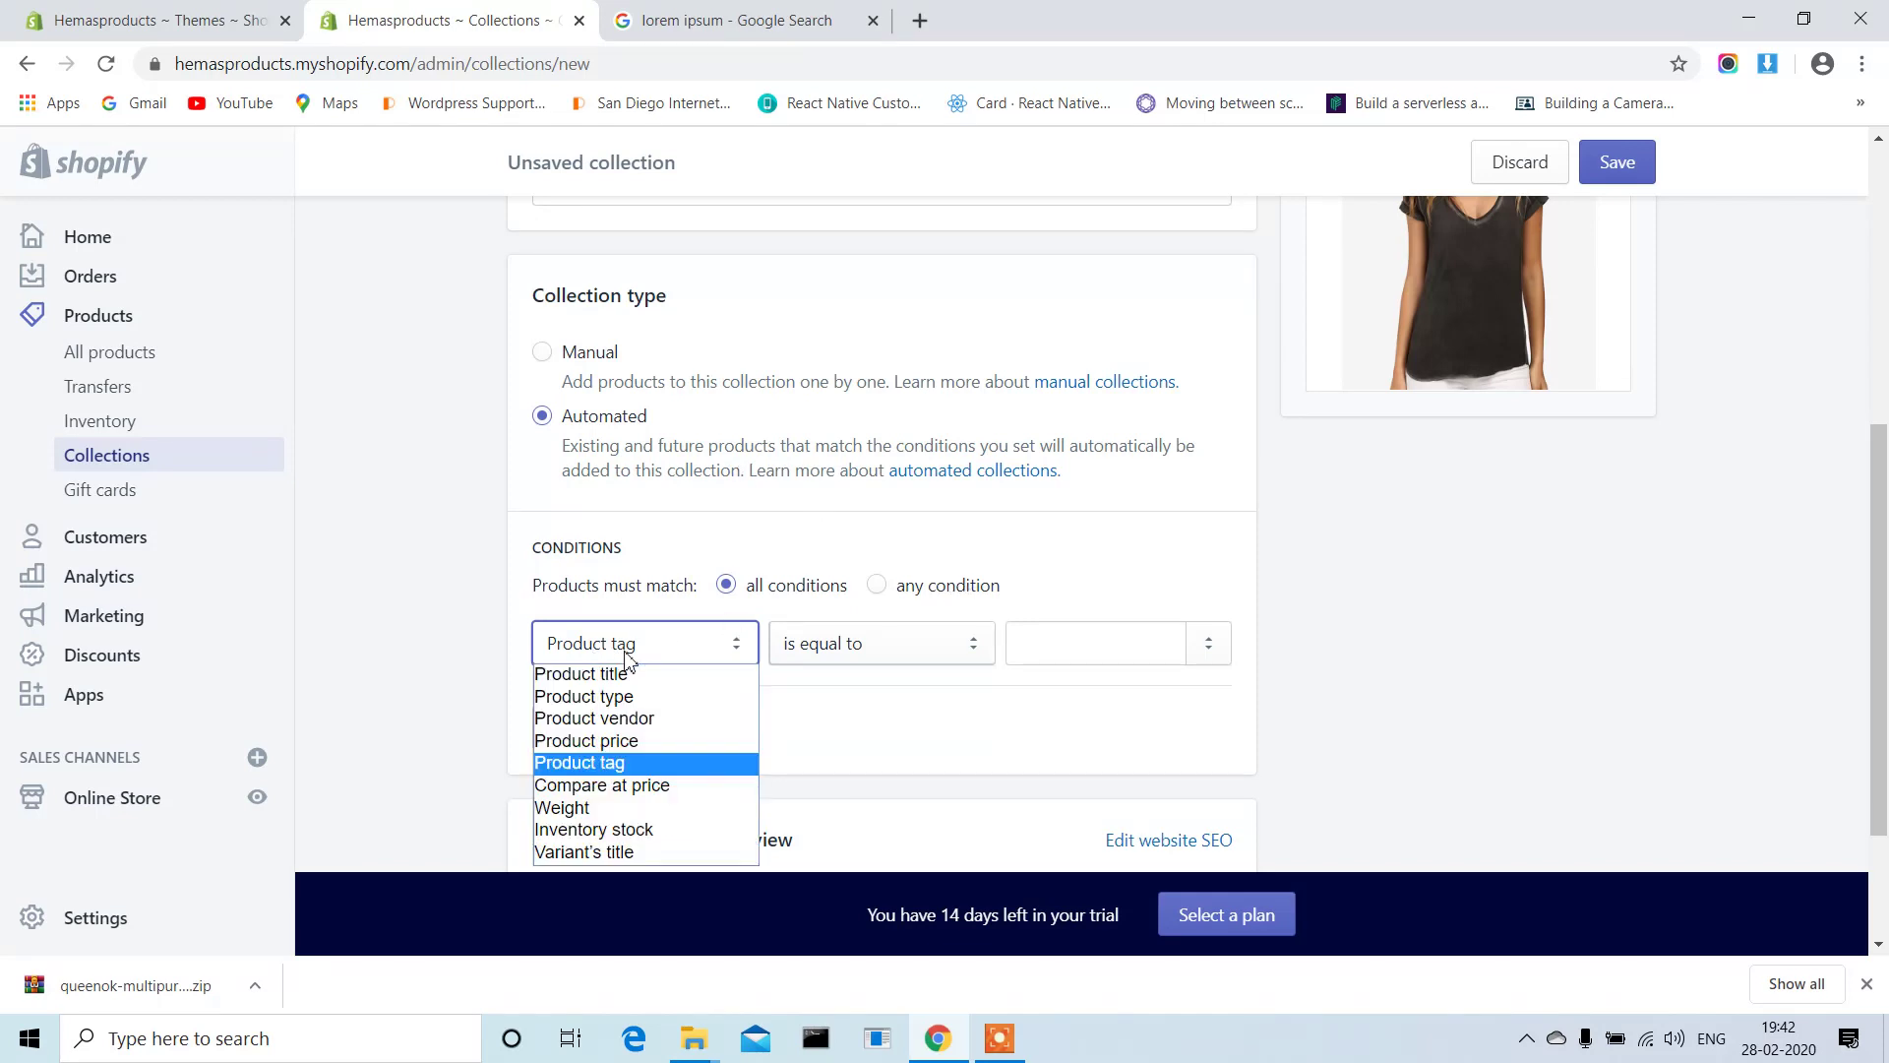
{"action": "left_click", "coordinate": [622, 697]}
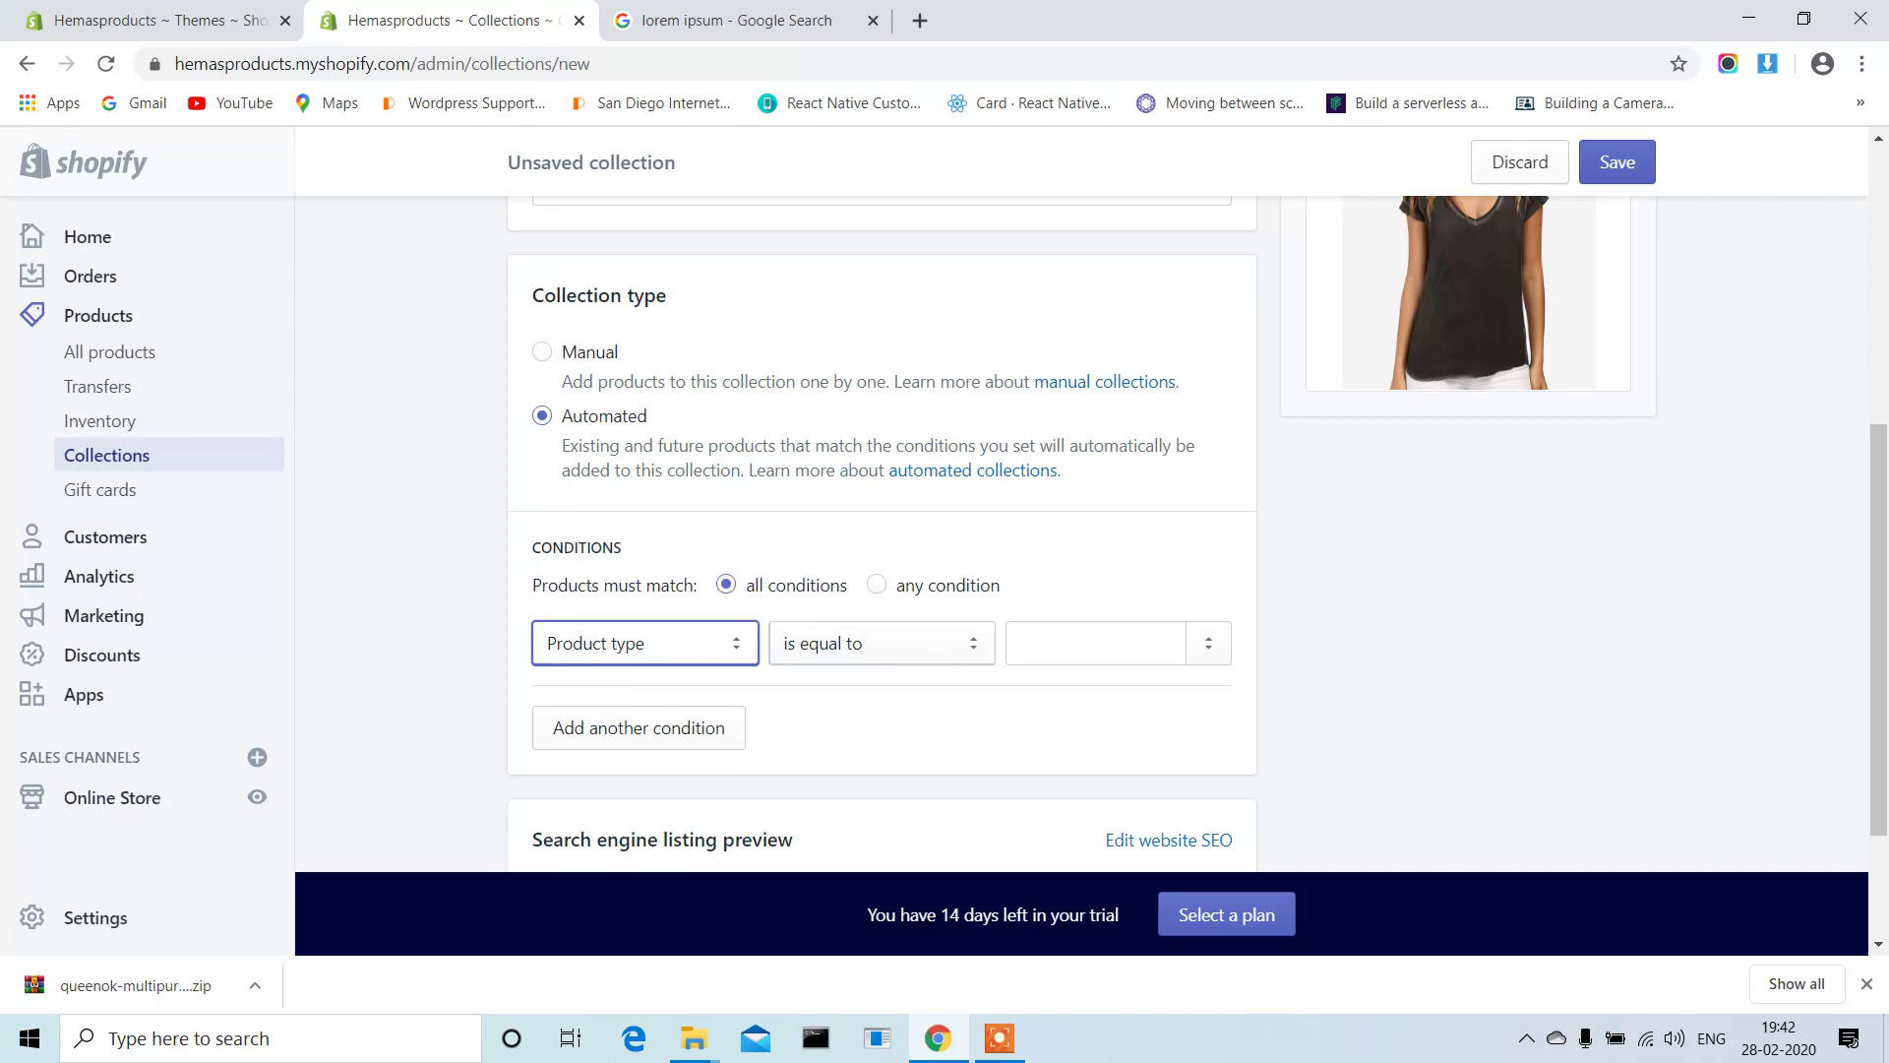
Enter 'Tshirts' as the Product type condition value.
{"action": "left_click", "coordinate": [1014, 652]}
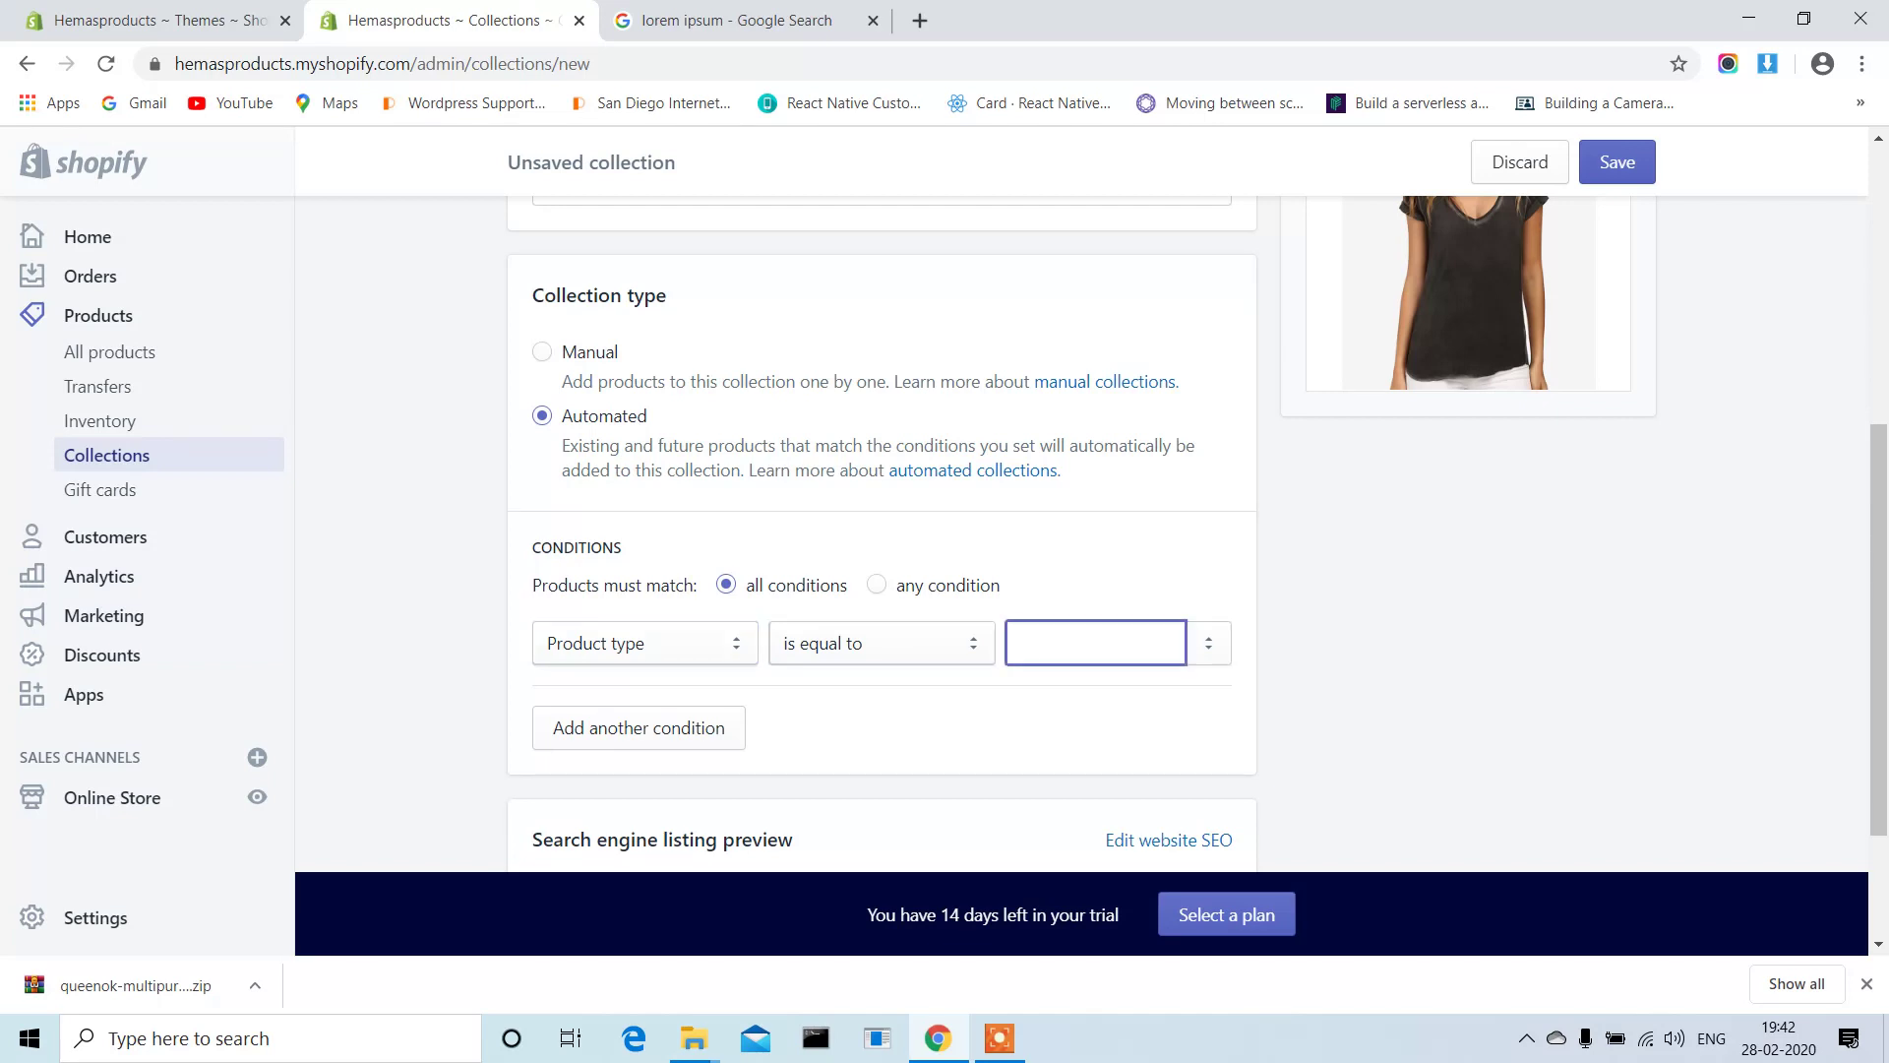
{"action": "type", "text": "Tishirts"}
{"action": "left_click_drag", "start_coordinate": [1349, 792], "coordinate": [1035, 643]}
{"action": "left_click", "coordinate": [1035, 644]}
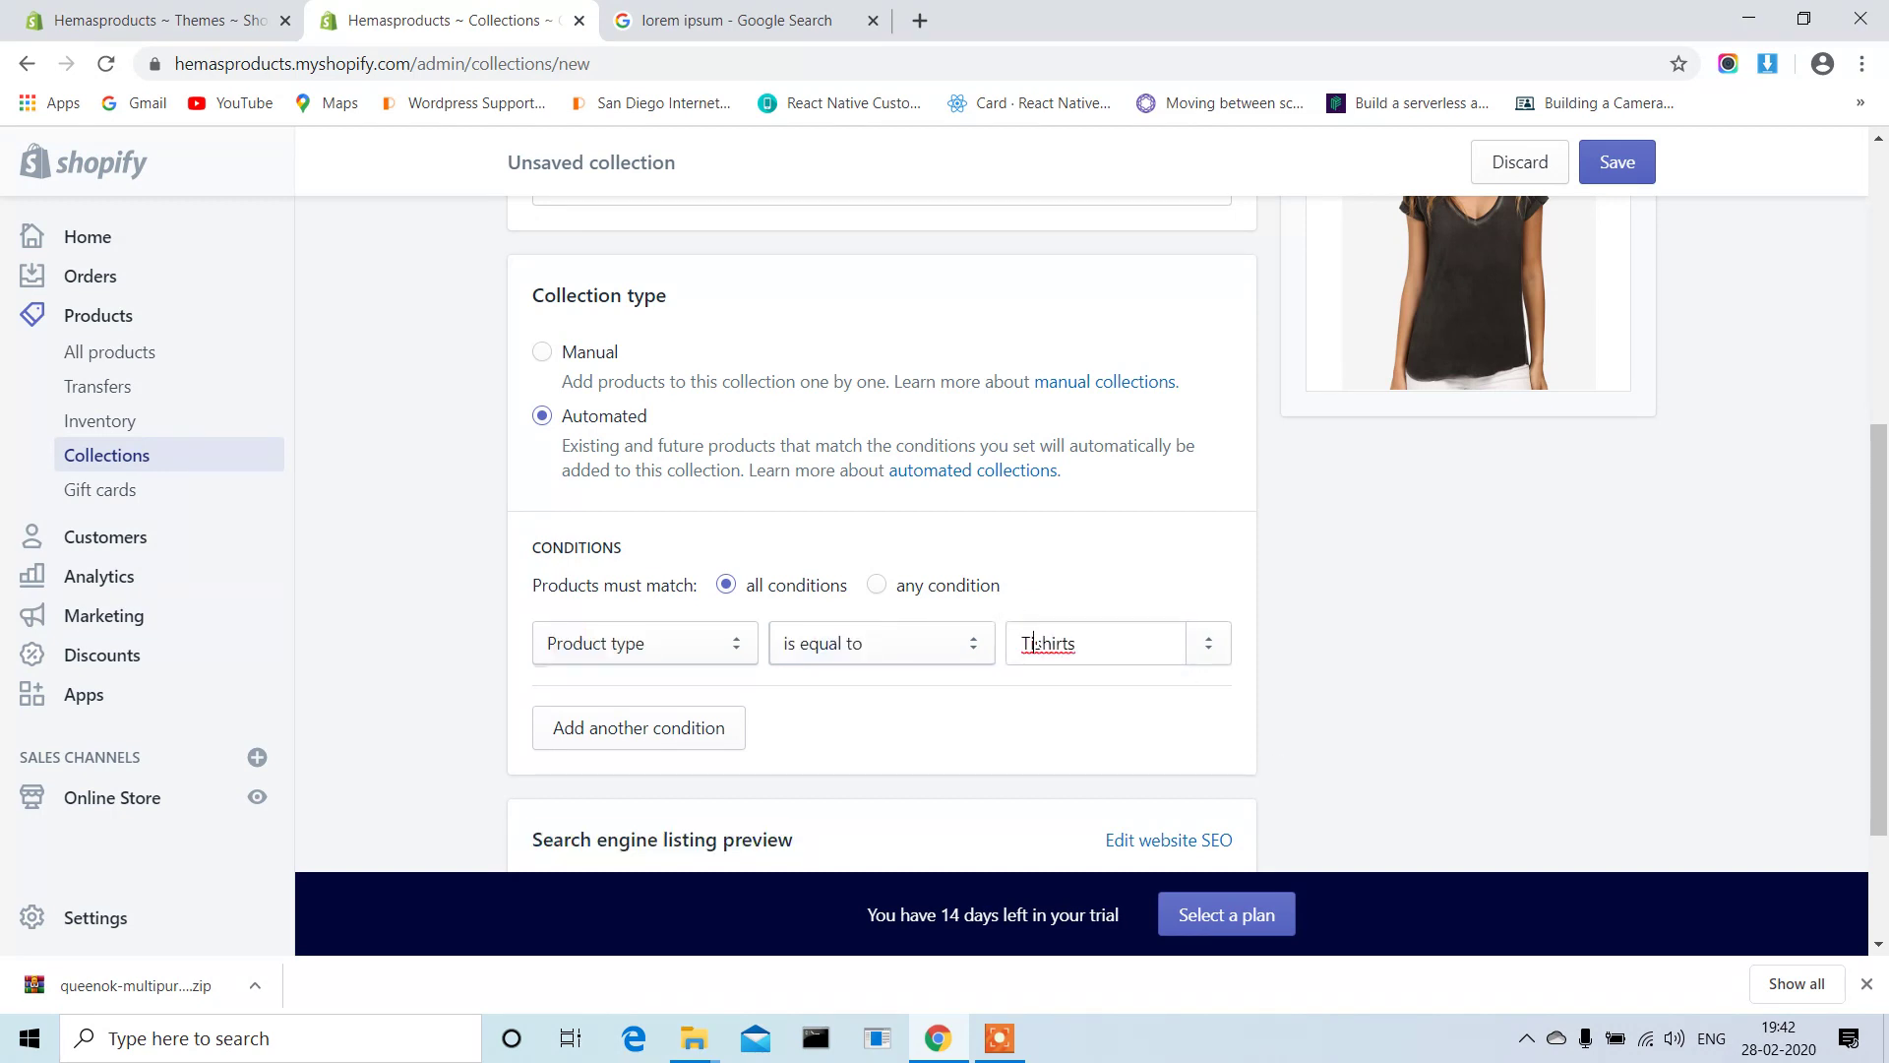
{"action": "key", "text": "BackSpace"}
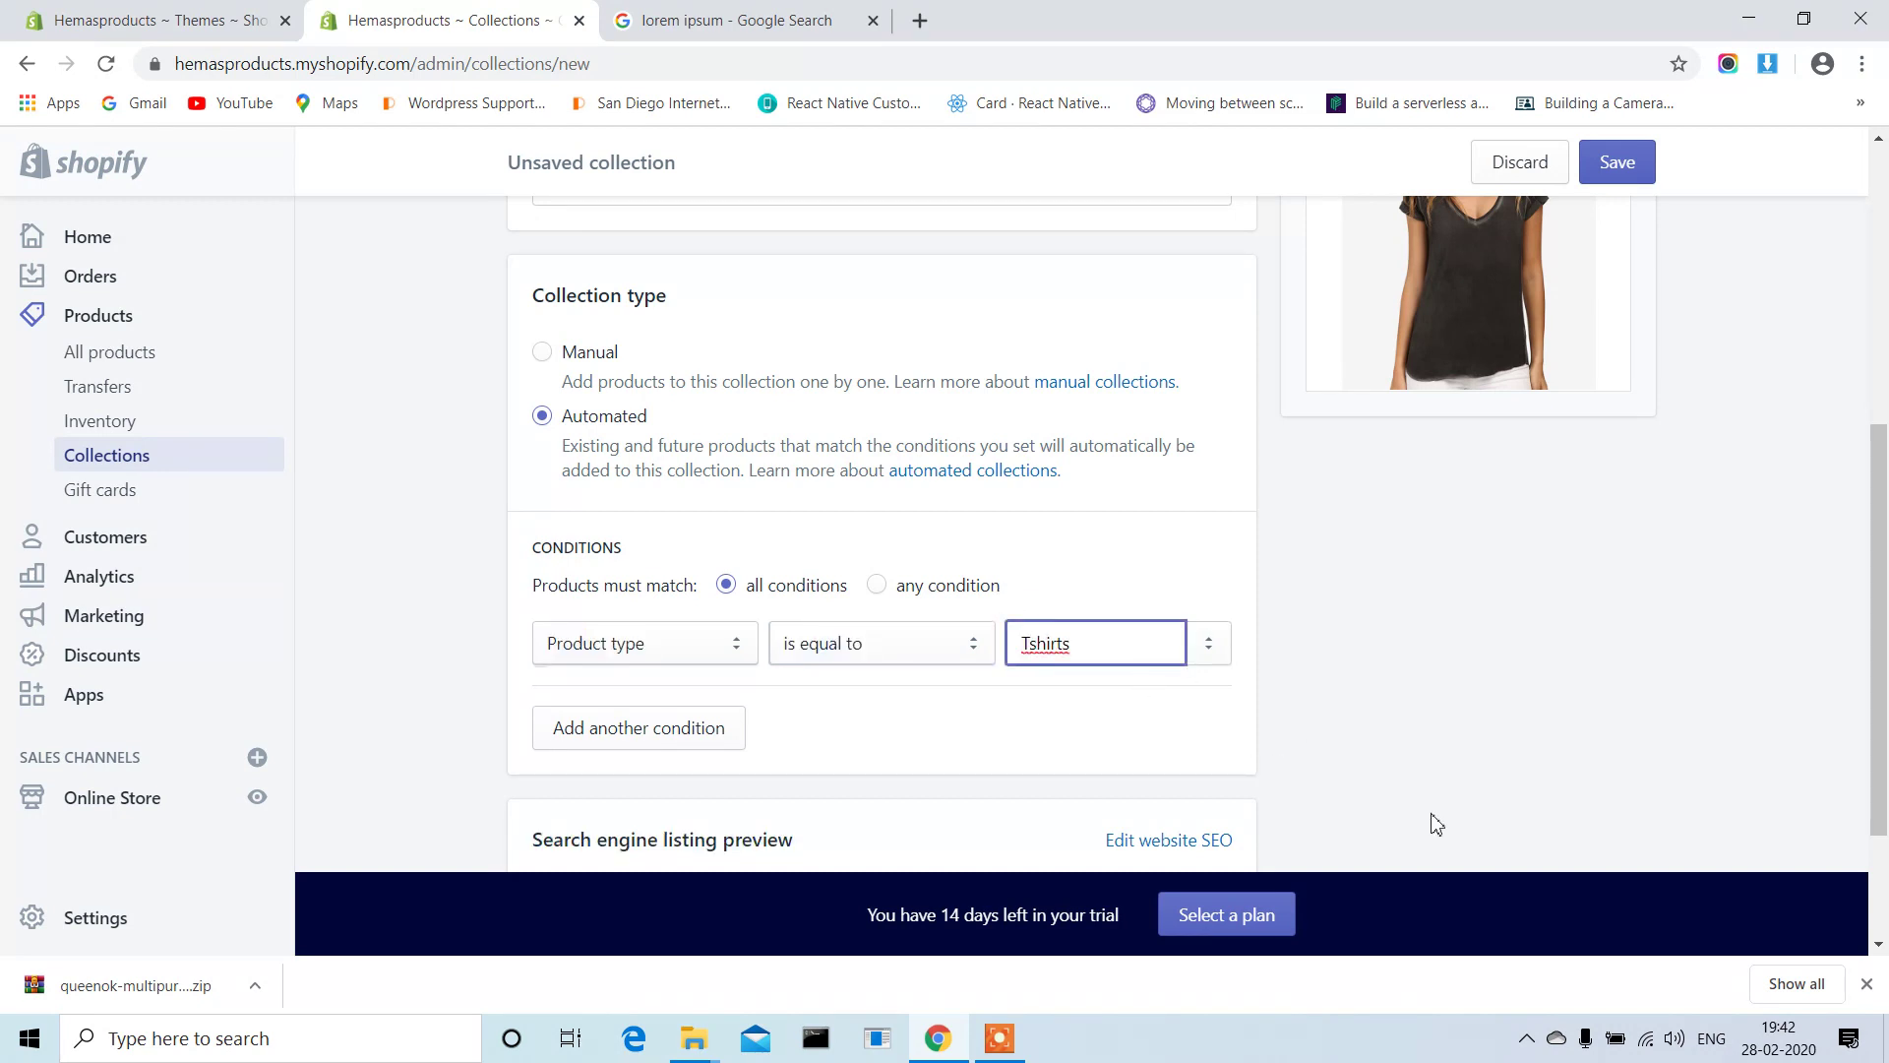
{"action": "left_click", "coordinate": [1434, 823]}
{"action": "scroll", "coordinate": [1434, 823], "scroll_direction": "down", "scroll_amount": 2}
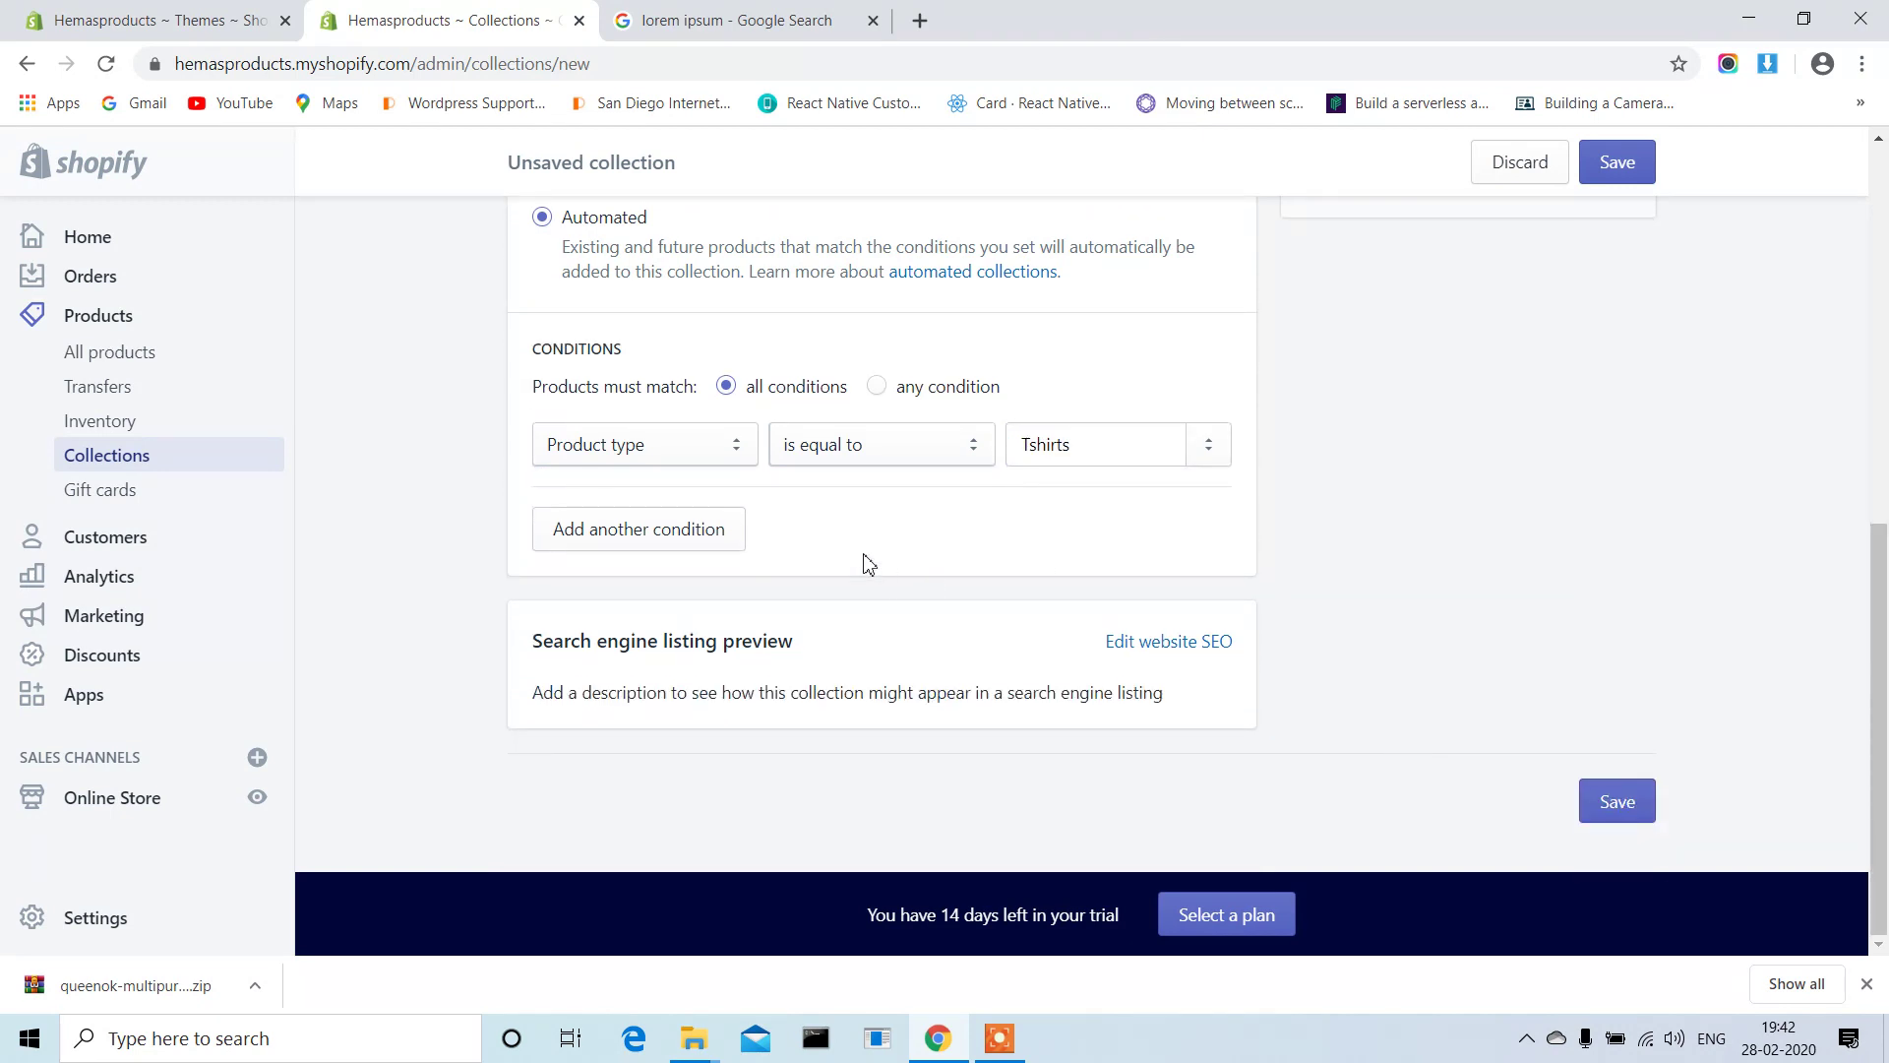
Add a Product tag condition, remove it again, and save the Ti Shirts collection.
{"action": "left_click", "coordinate": [709, 533]}
{"action": "left_click", "coordinate": [715, 533]}
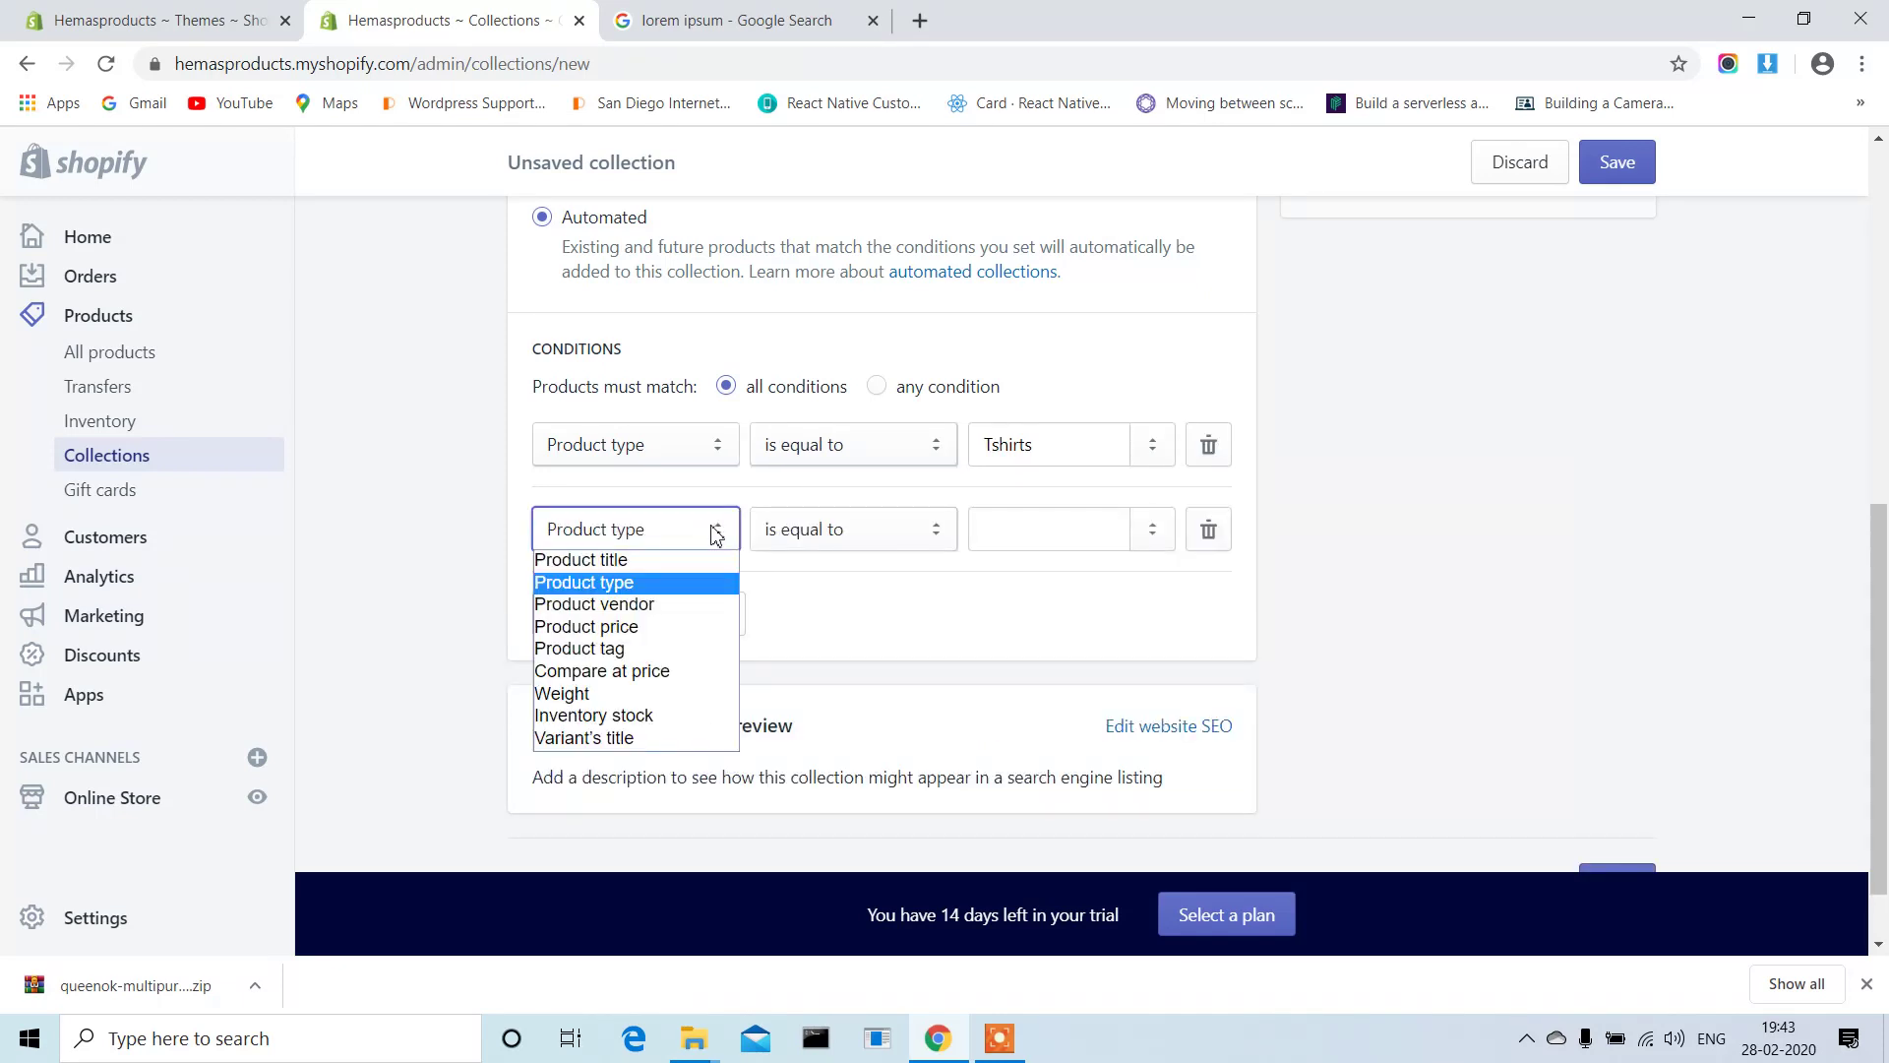
{"action": "left_click", "coordinate": [624, 649]}
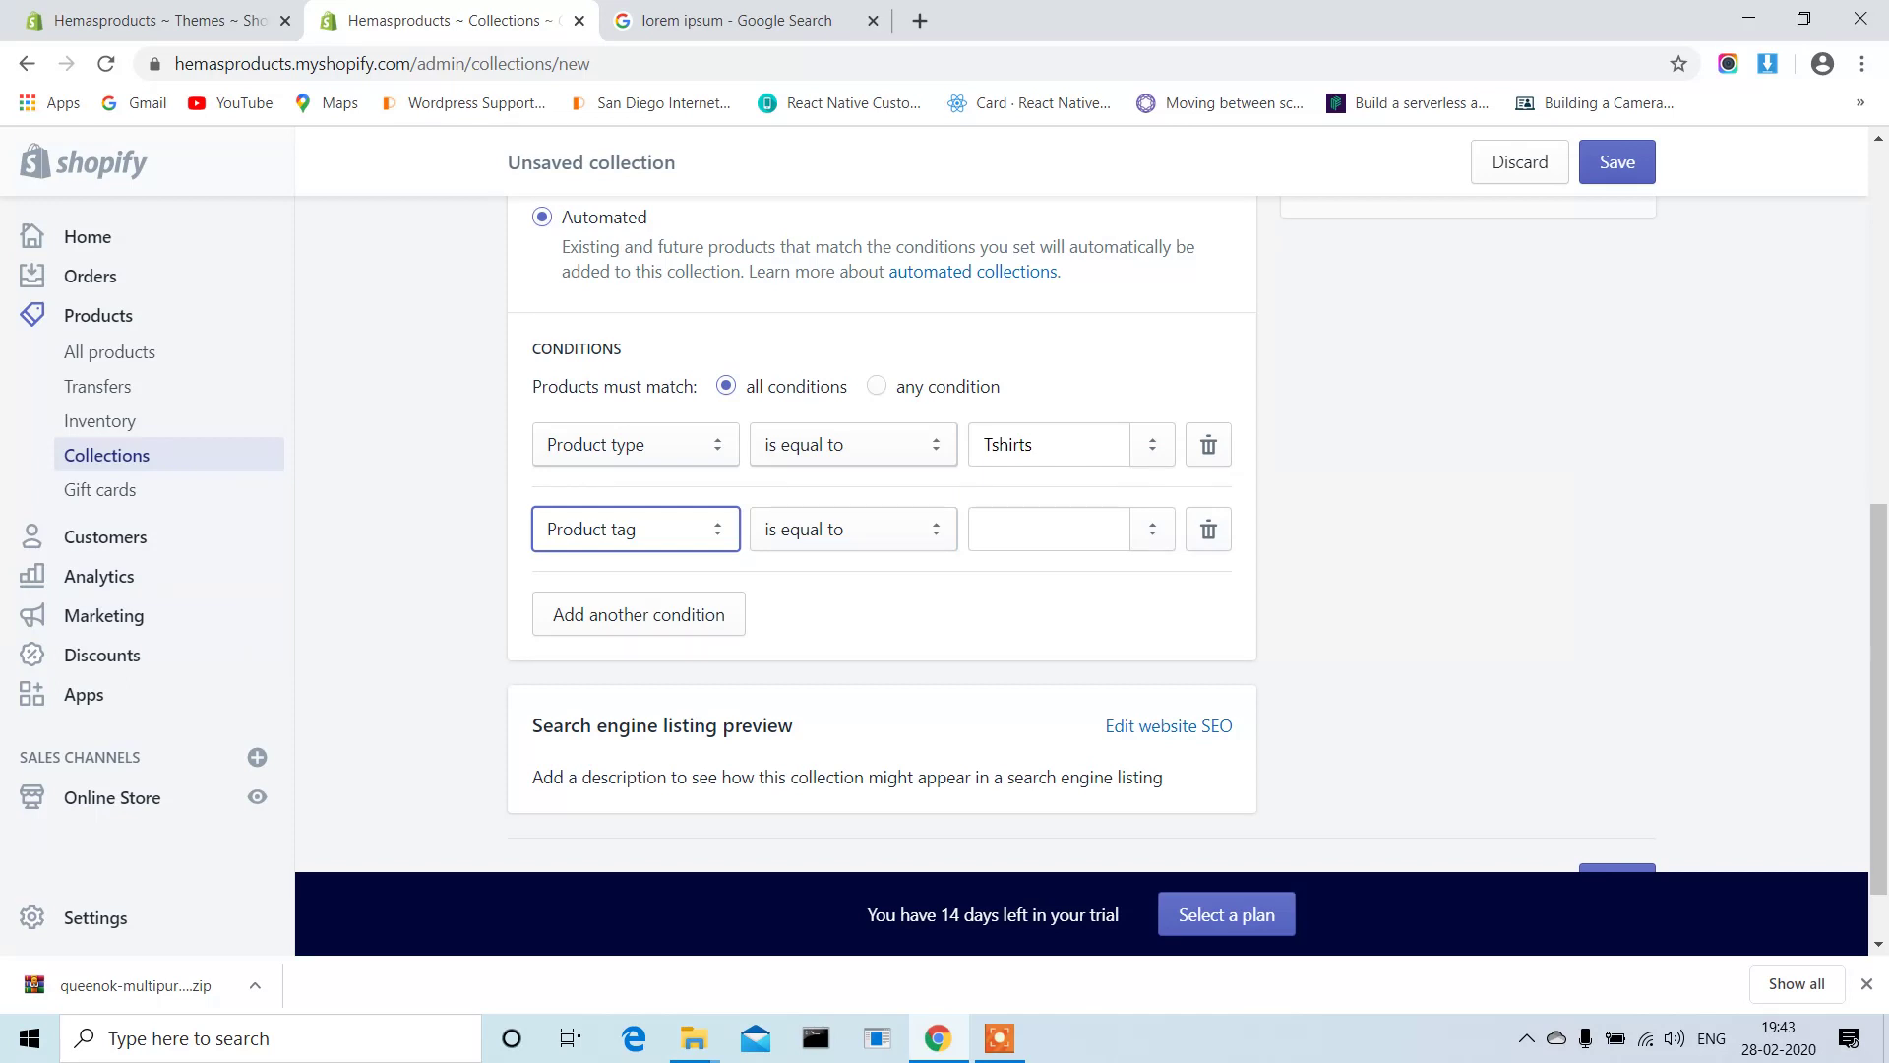
{"action": "left_click", "coordinate": [1209, 530]}
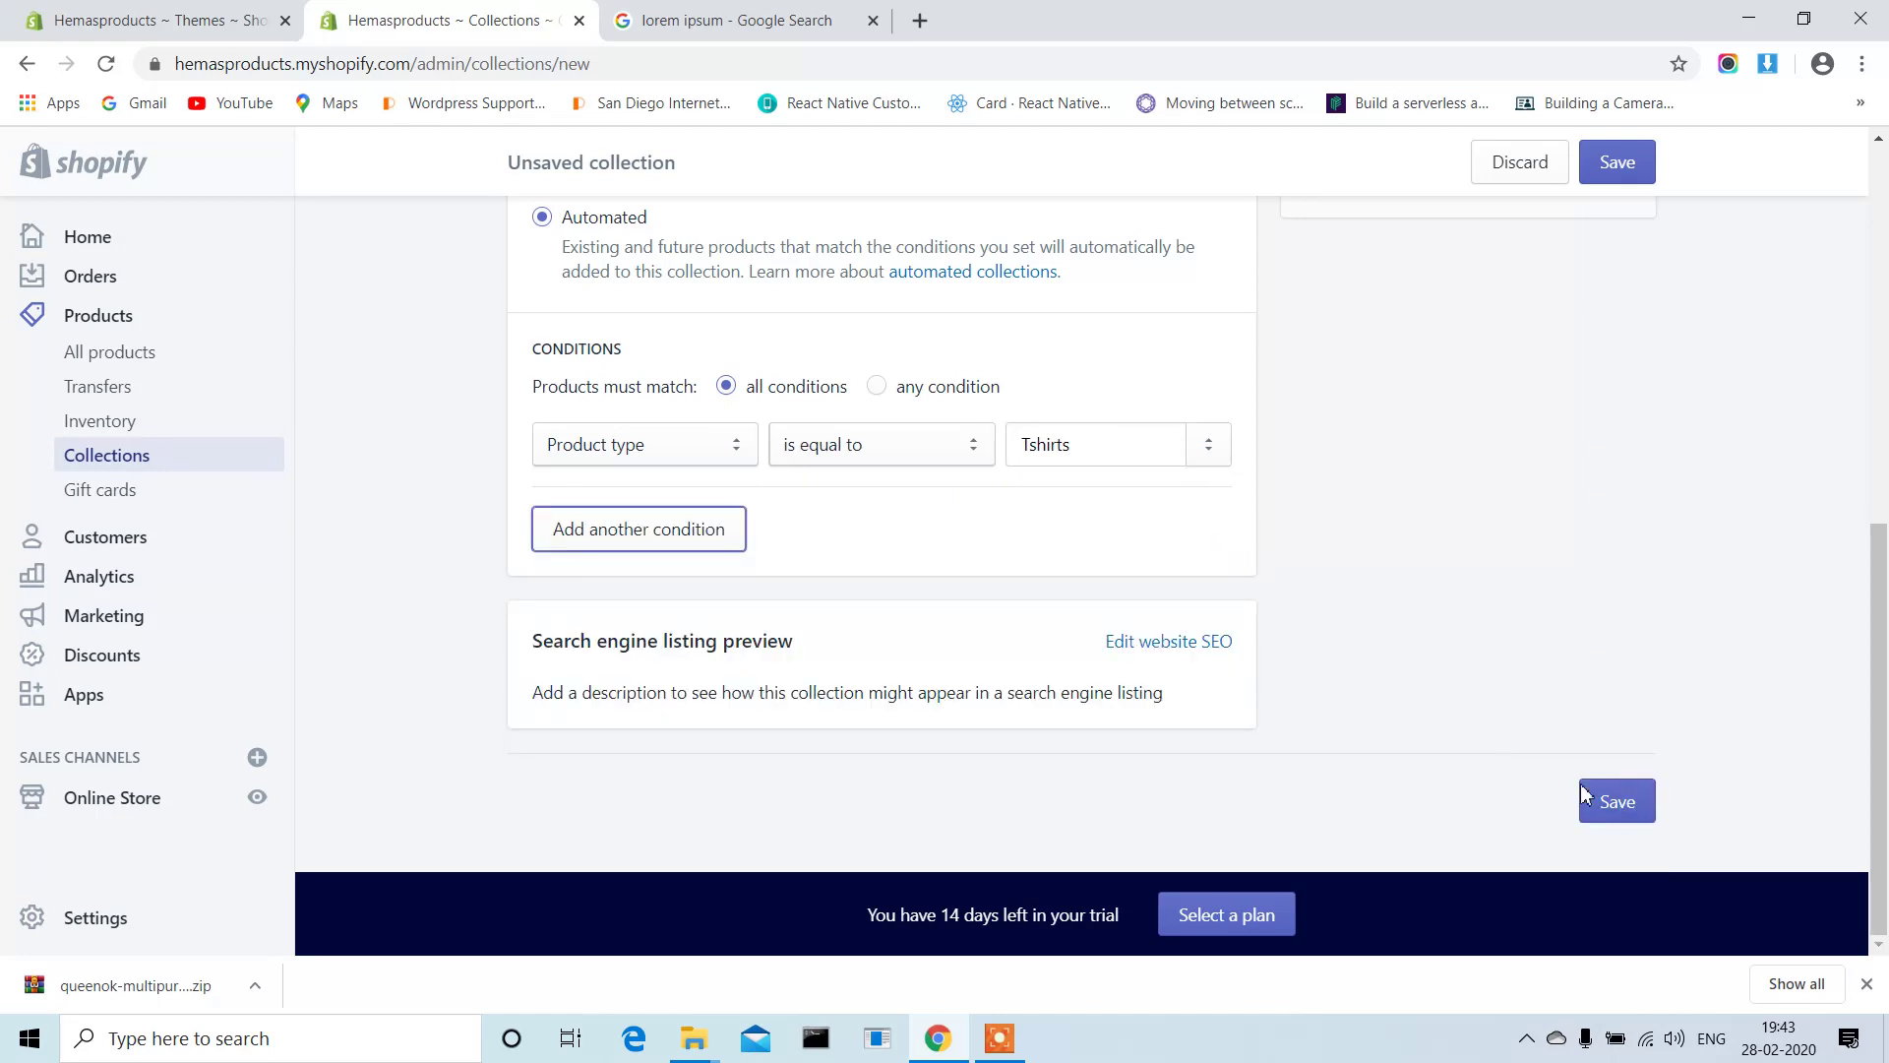
{"action": "left_click", "coordinate": [1611, 802]}
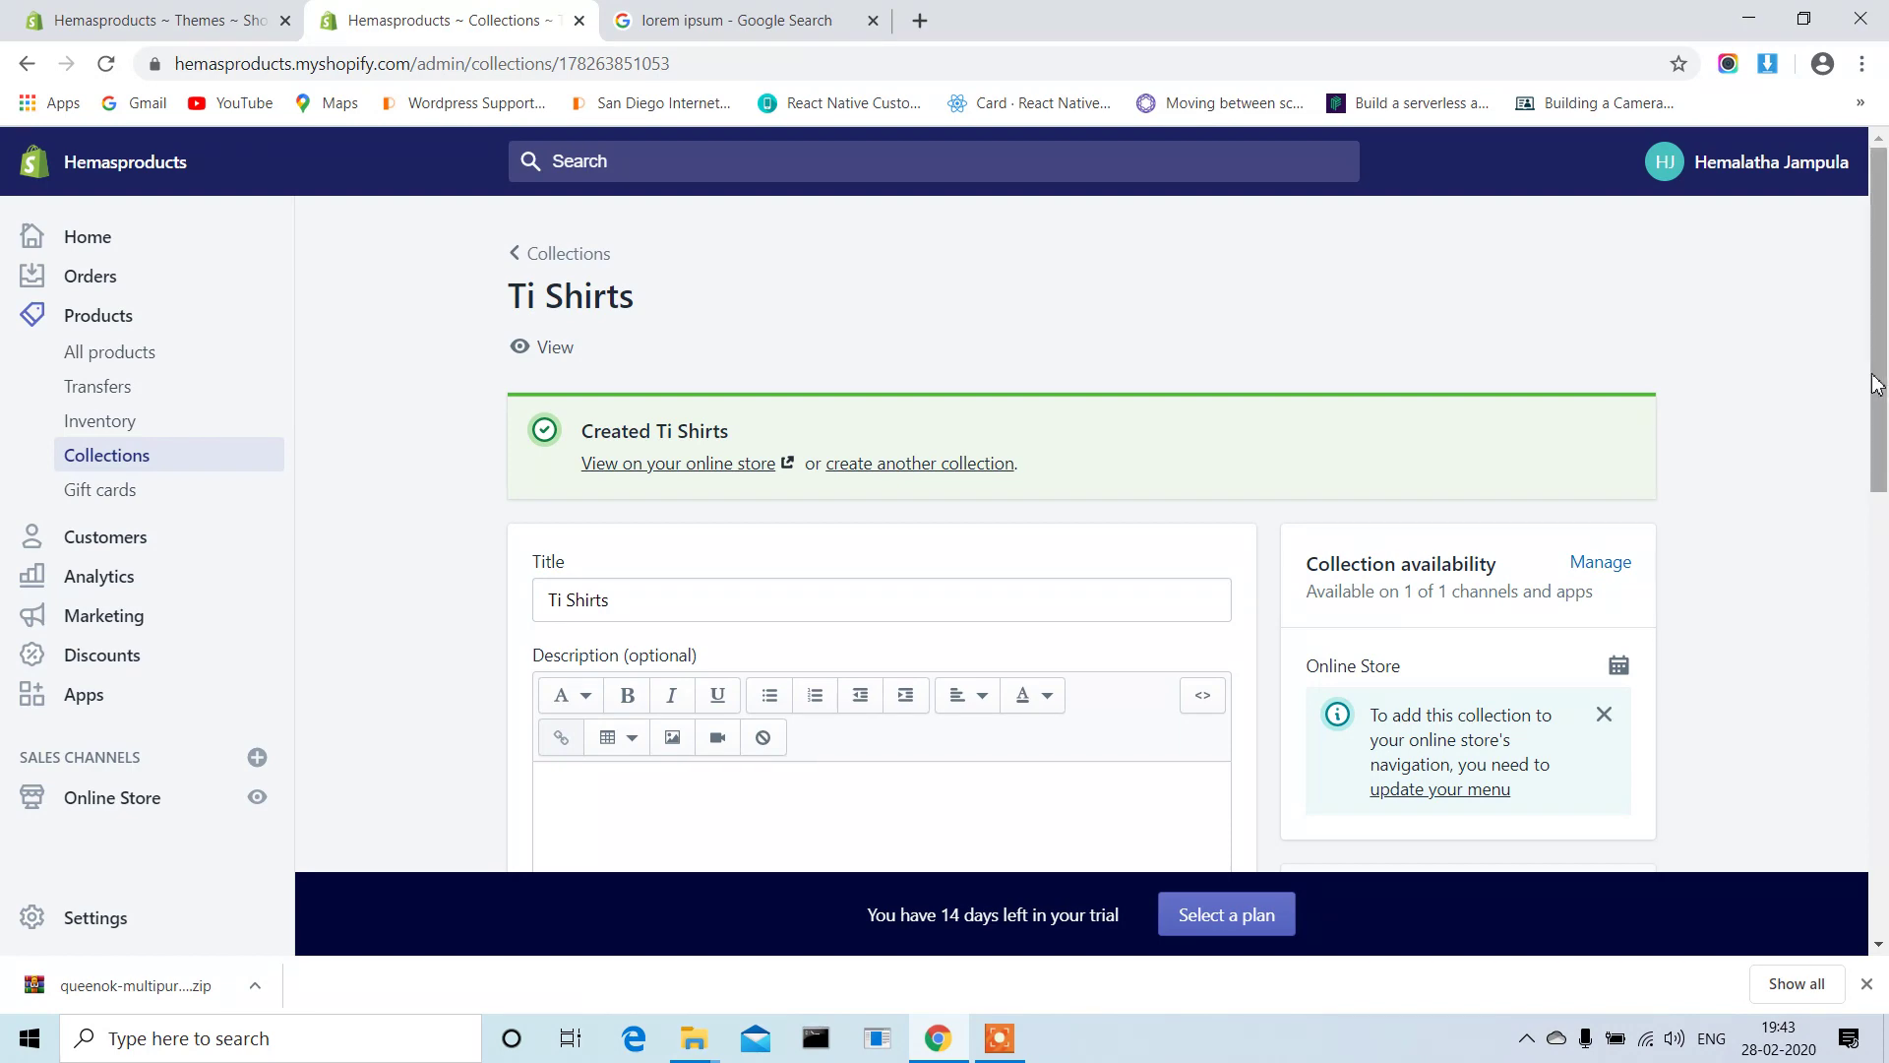
Scroll the saved Ti Shirts collection page, then go to Online Store themes.
{"action": "left_click_drag", "start_coordinate": [1881, 379], "coordinate": [1833, 890]}
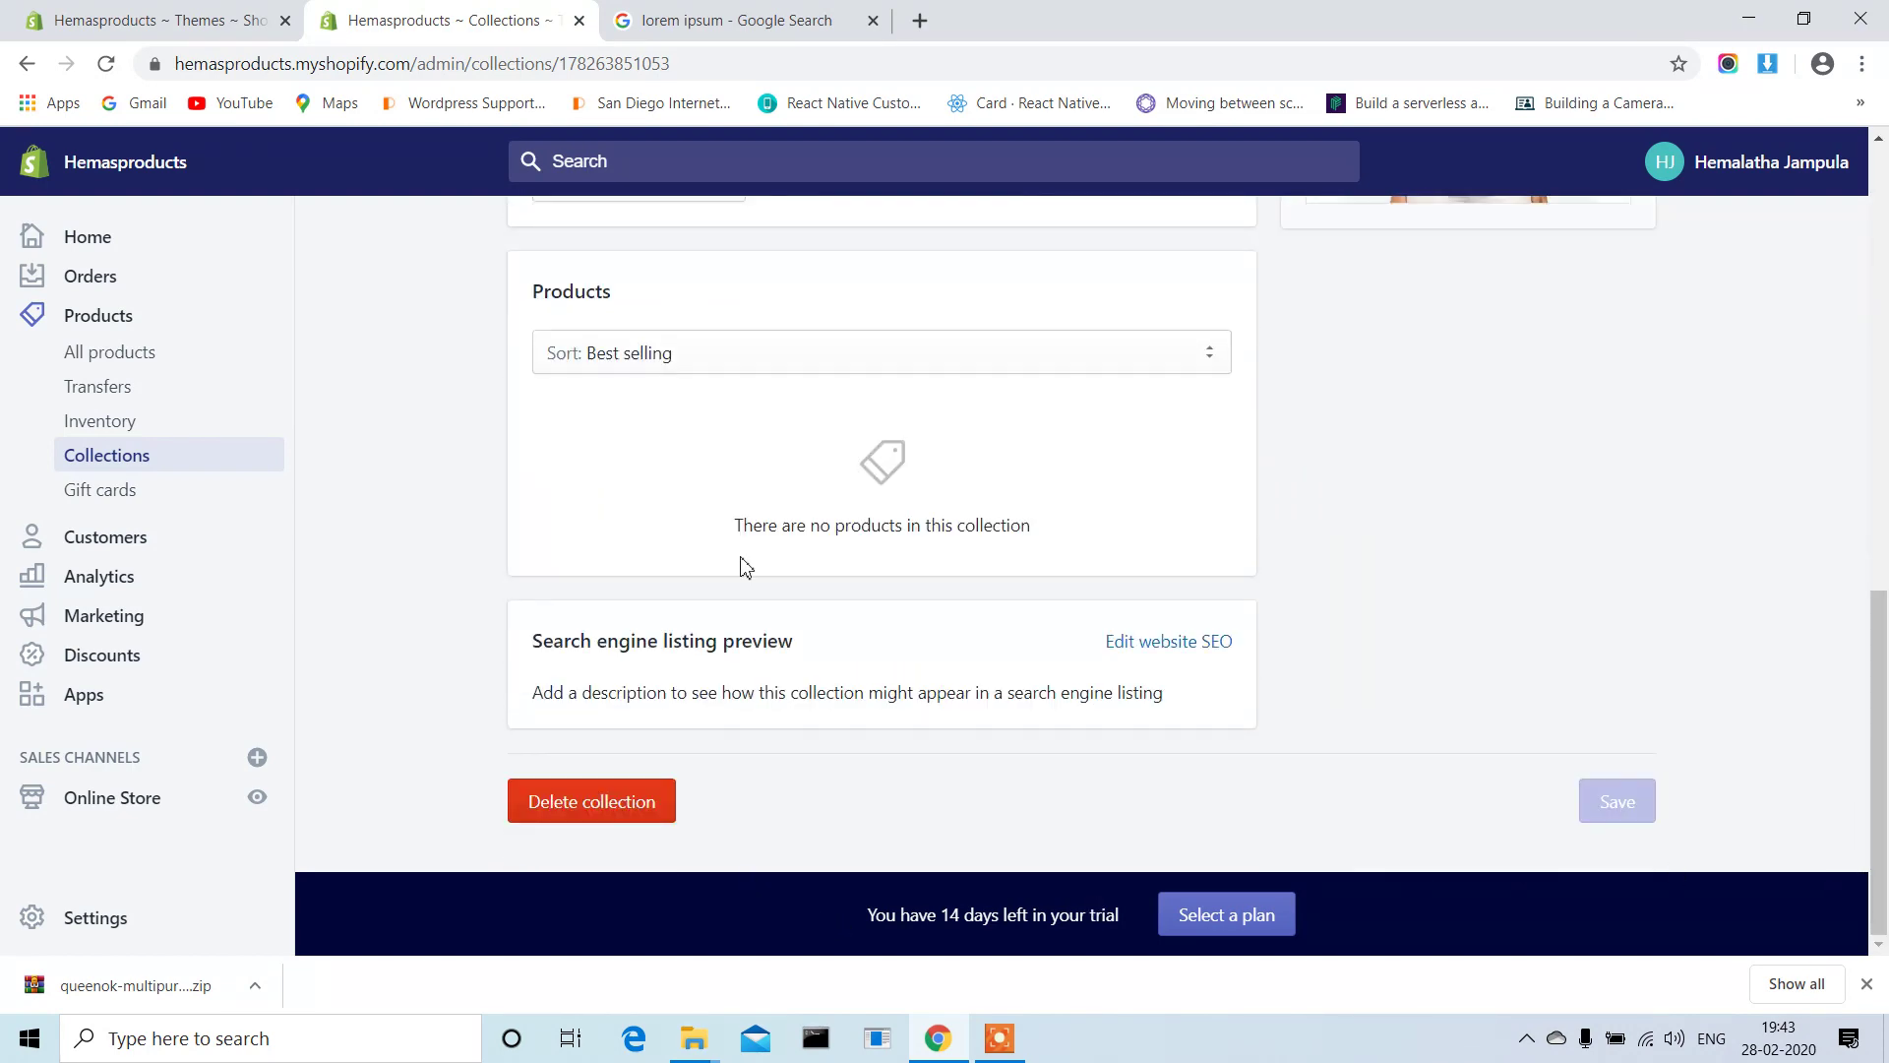
{"action": "left_click", "coordinate": [112, 798]}
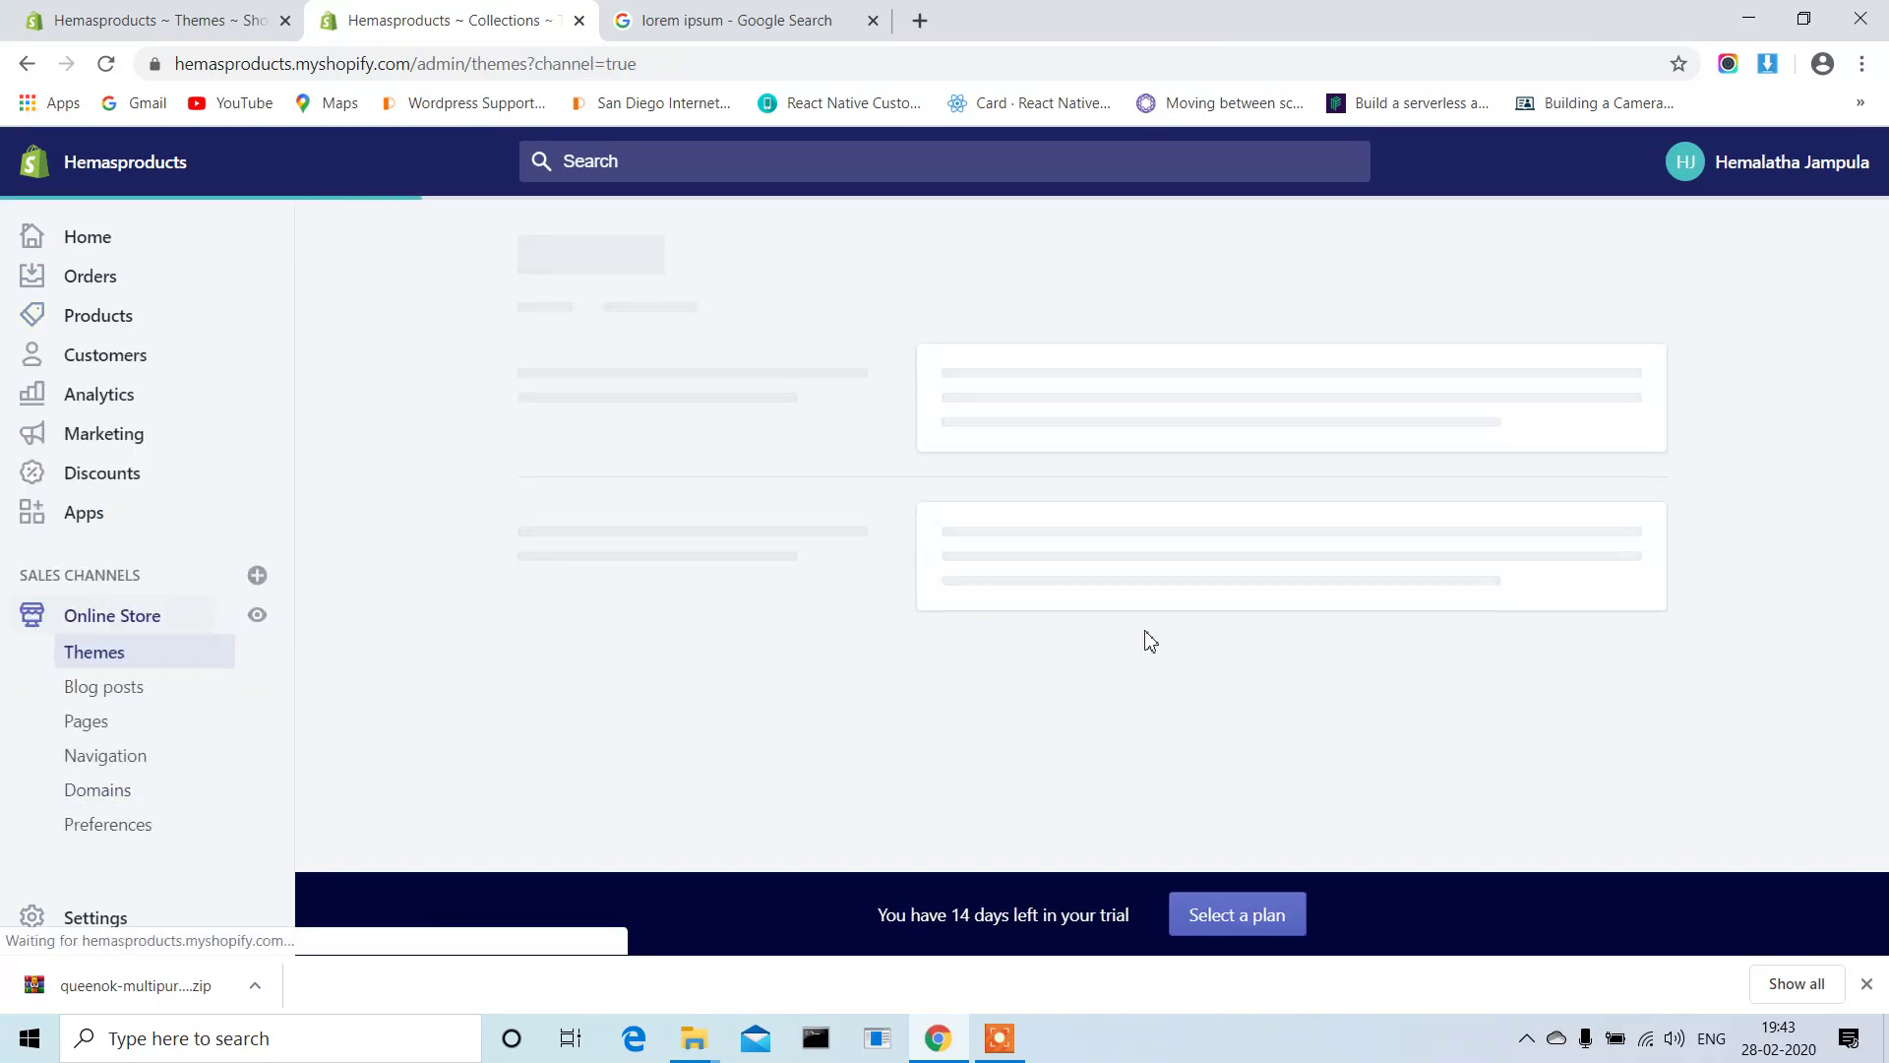
{"action": "left_click", "coordinate": [1569, 614]}
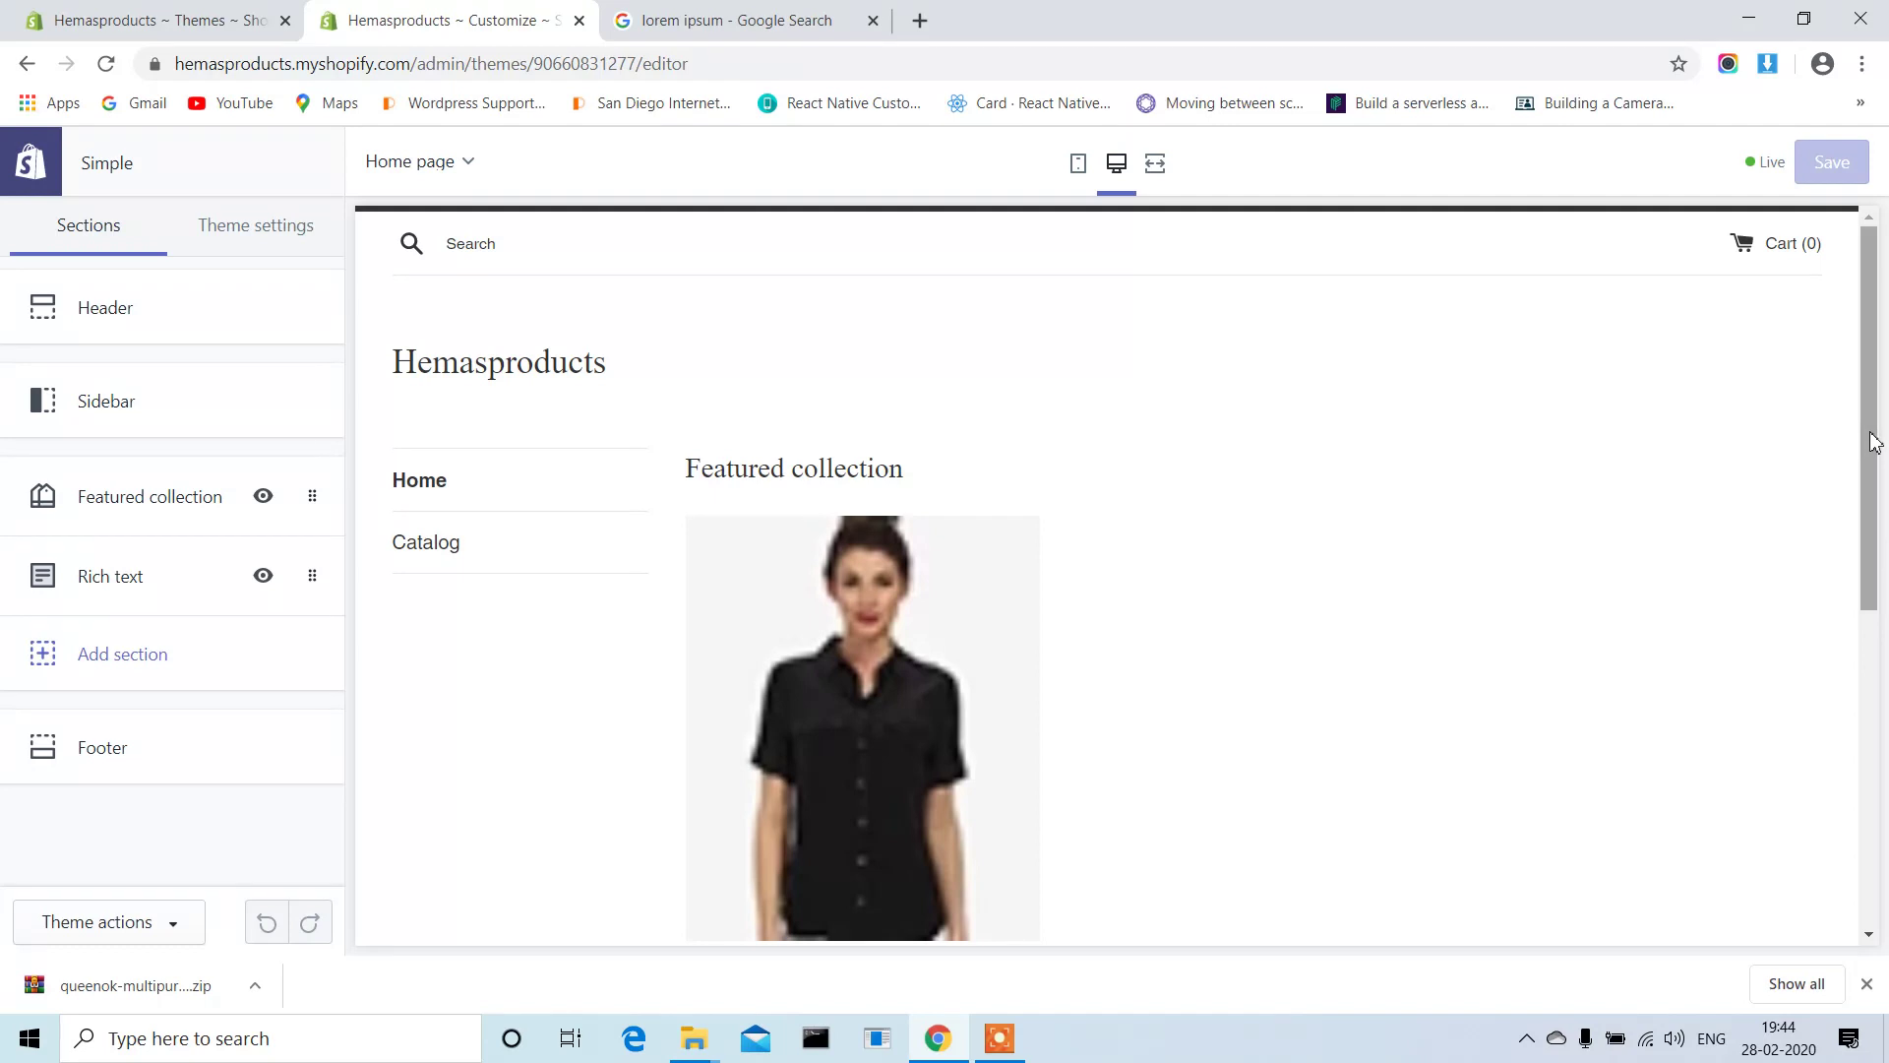
{"action": "left_click_drag", "start_coordinate": [1872, 442], "coordinate": [1850, 799]}
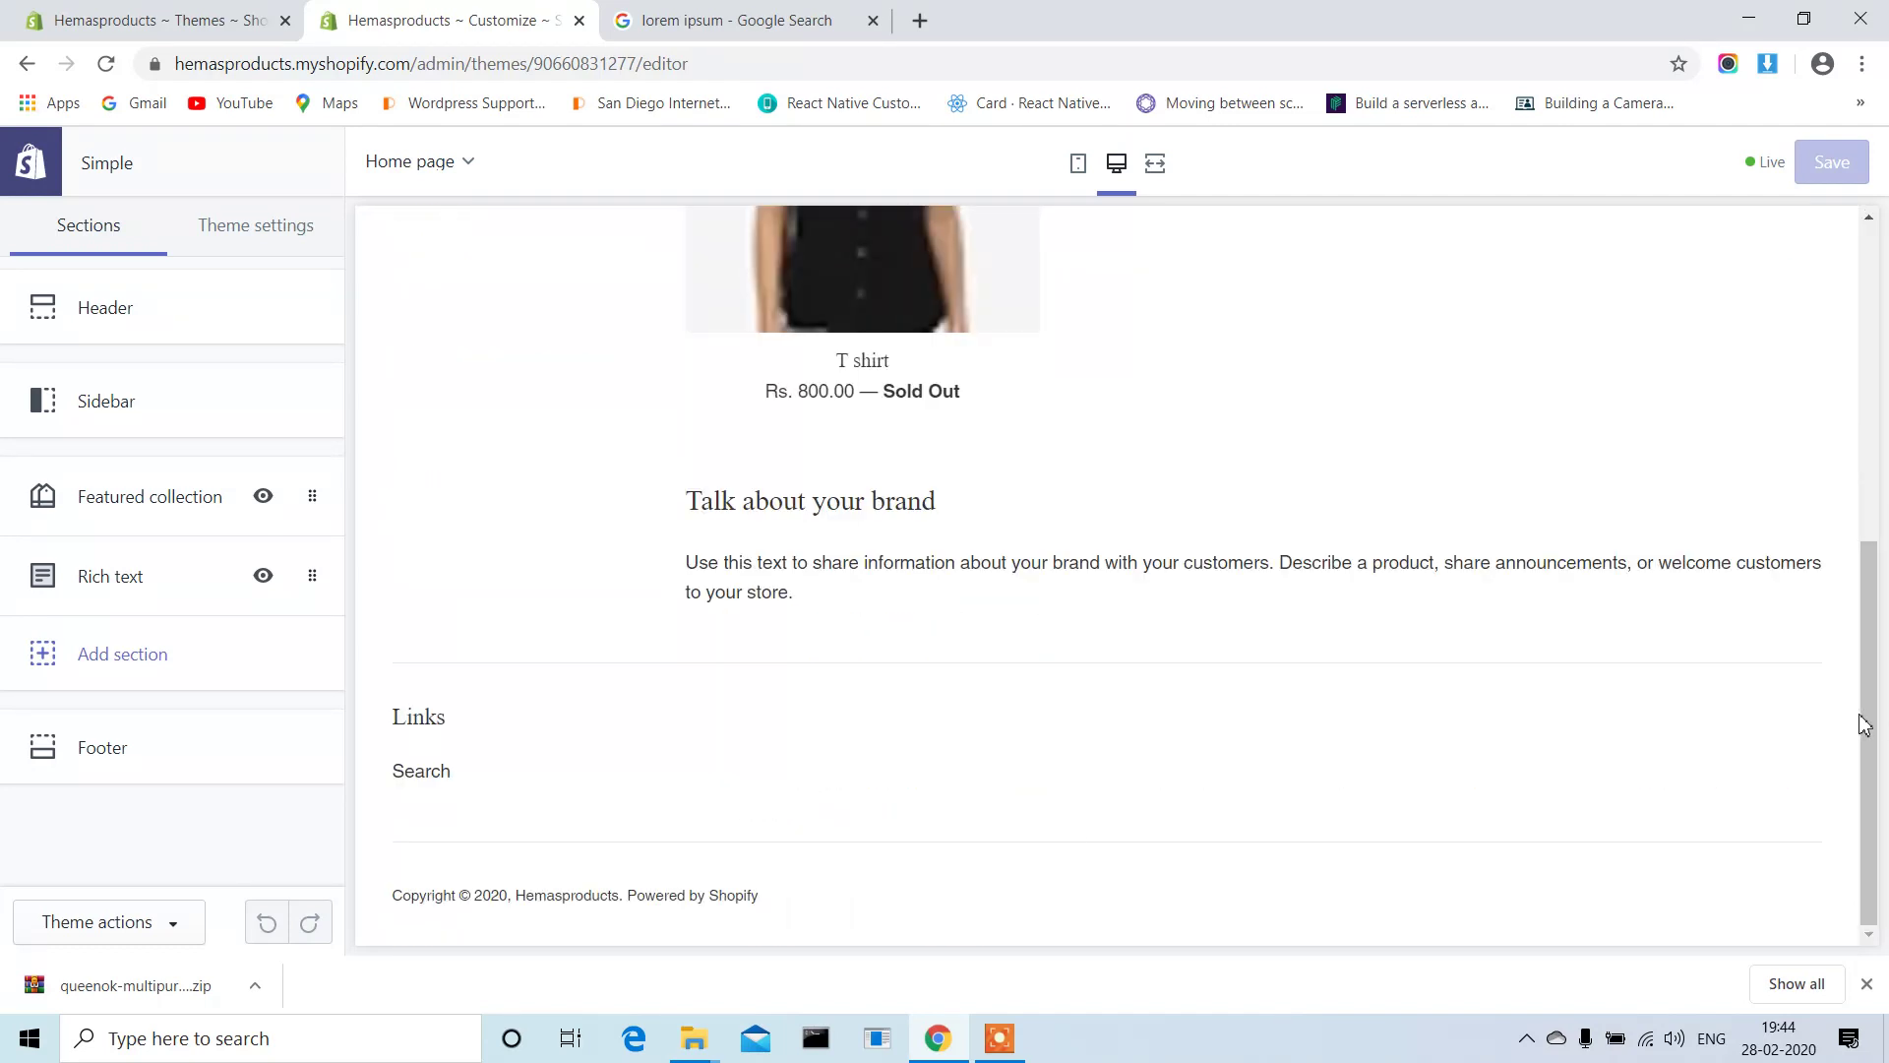
{"action": "left_click_drag", "start_coordinate": [1867, 724], "coordinate": [1886, 391]}
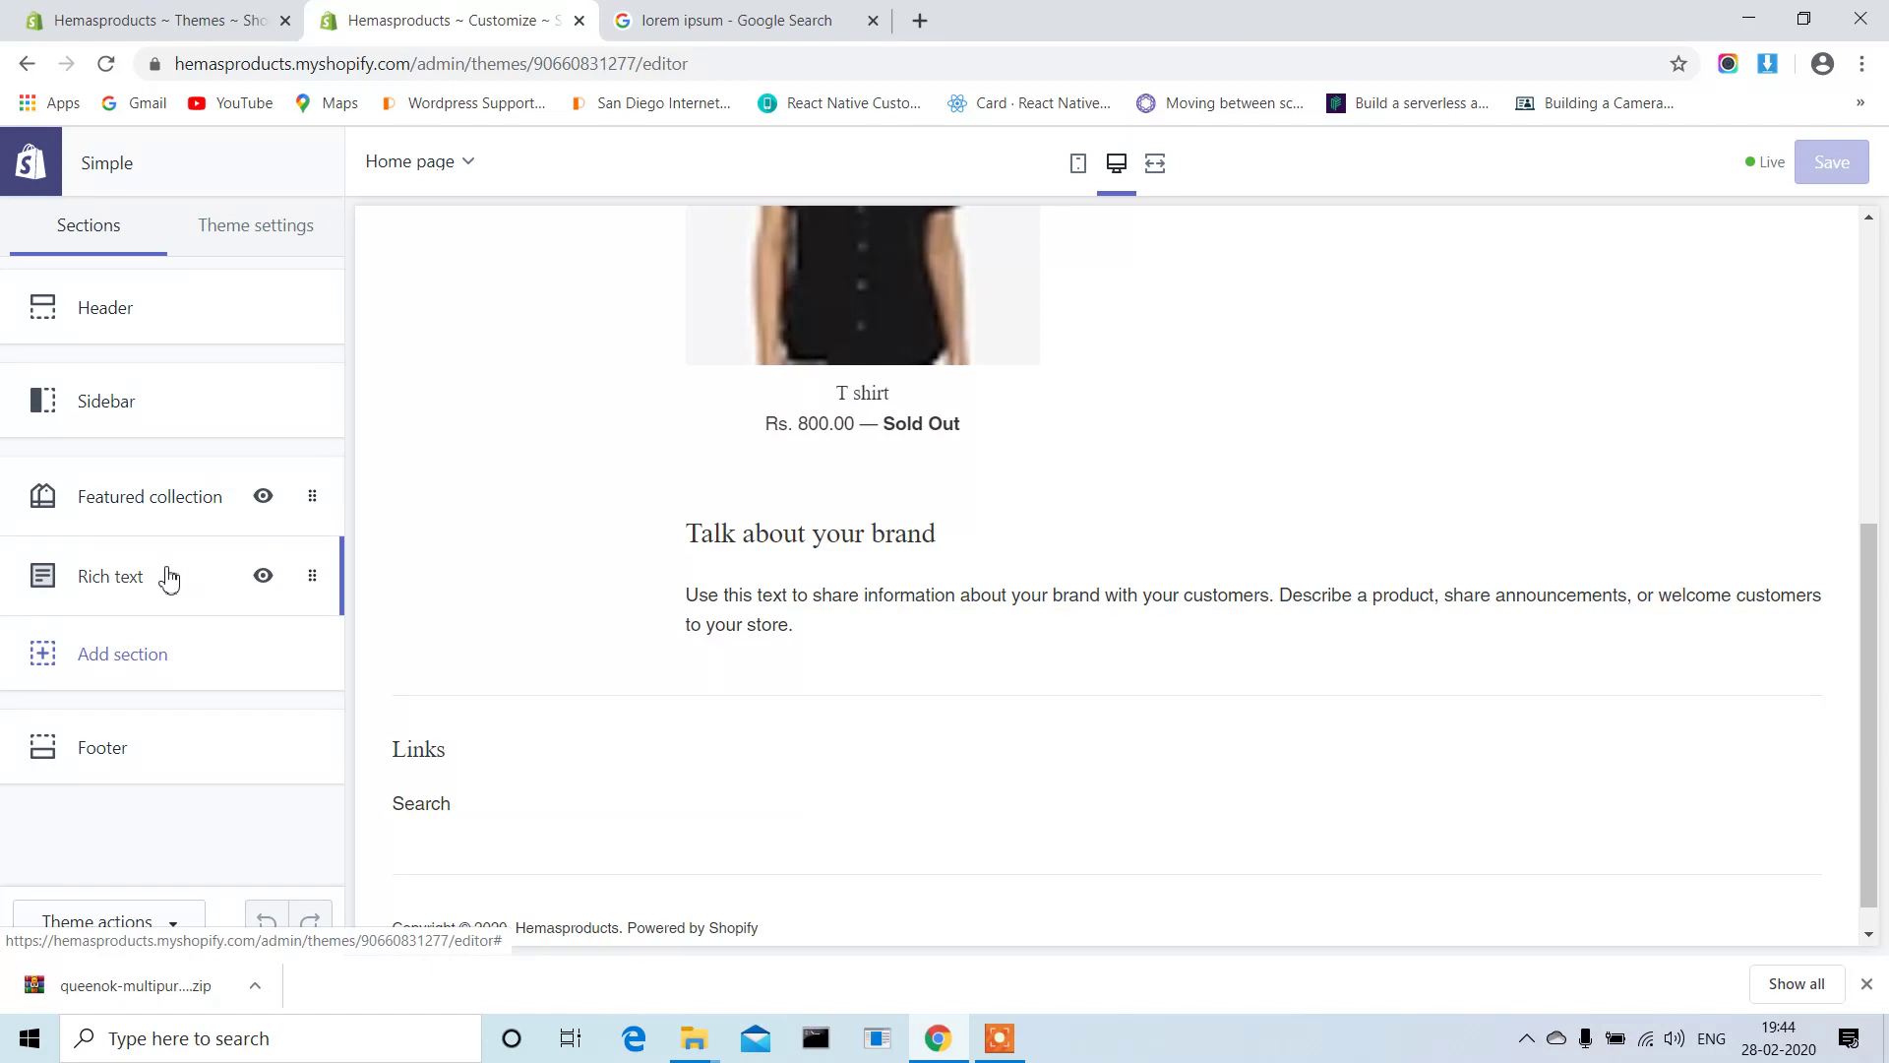
Add a Slideshow section to the home page and return to the Sections list.
{"action": "left_click", "coordinate": [139, 654]}
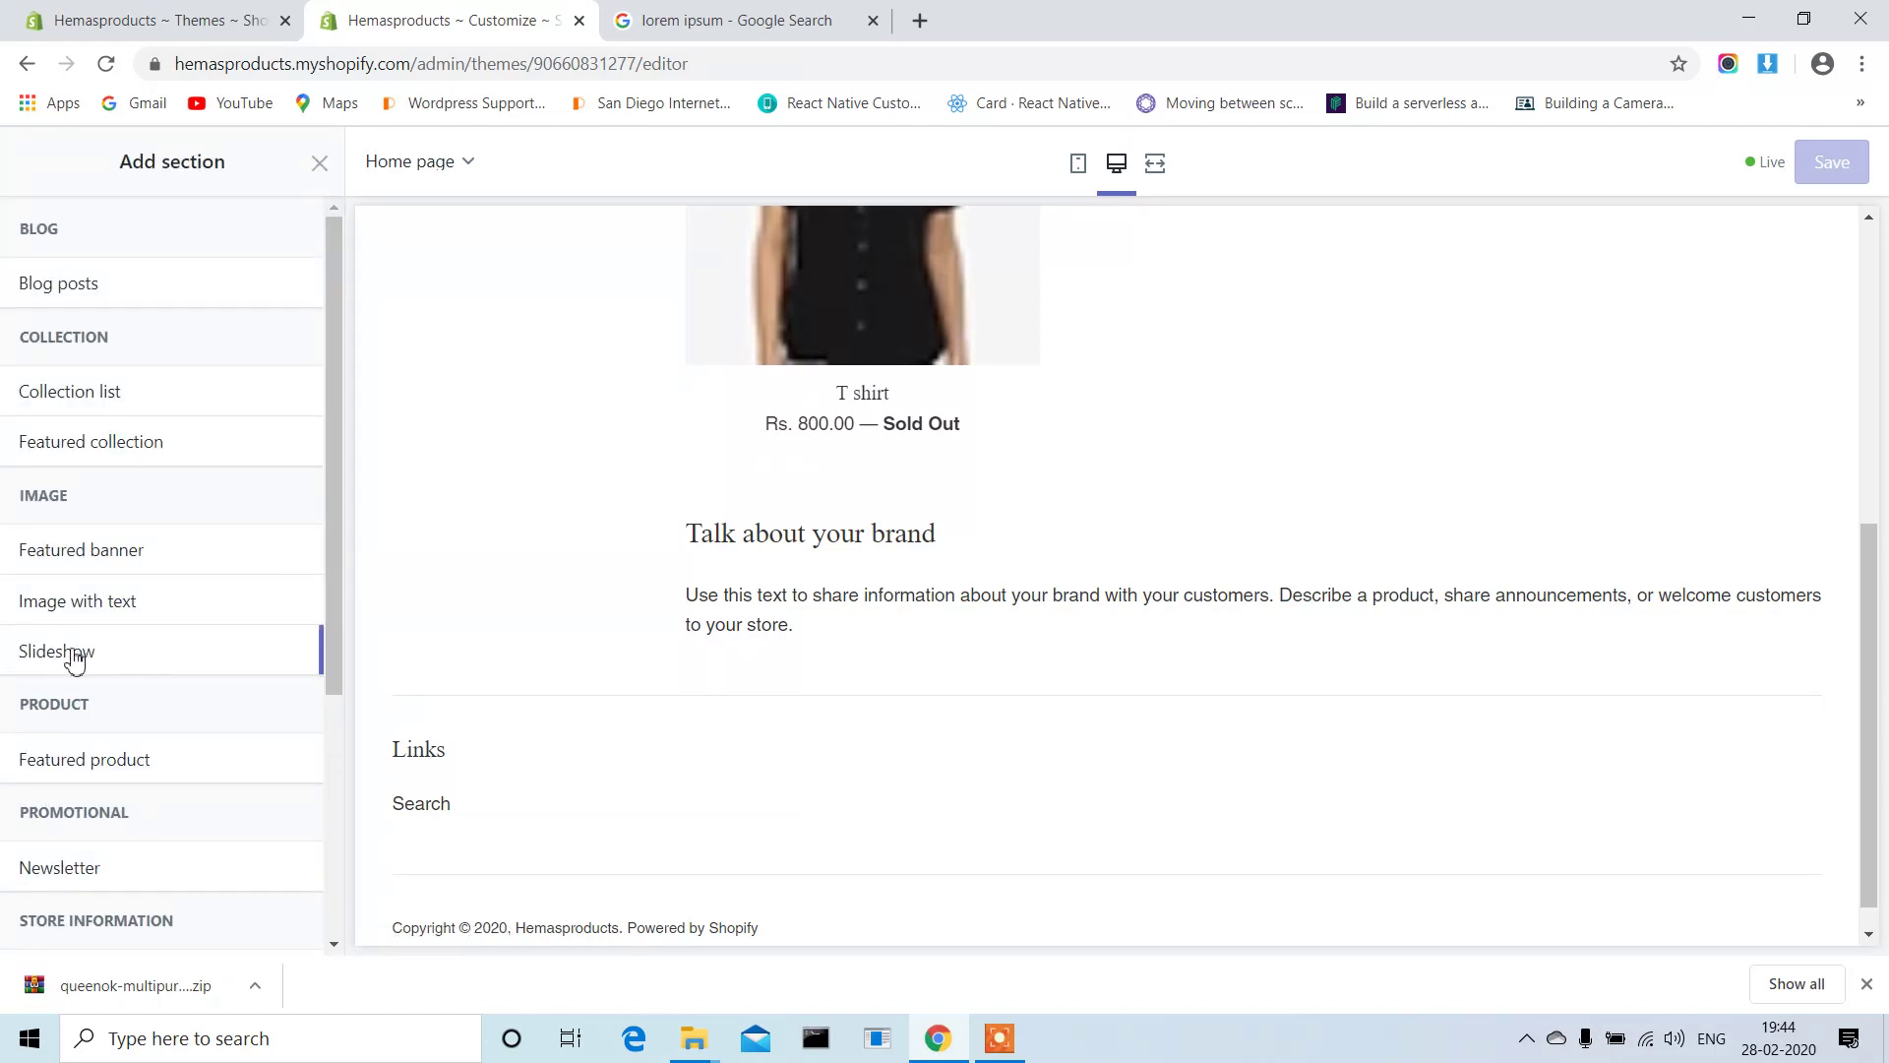
{"action": "mouse_move", "coordinate": [68, 653]}
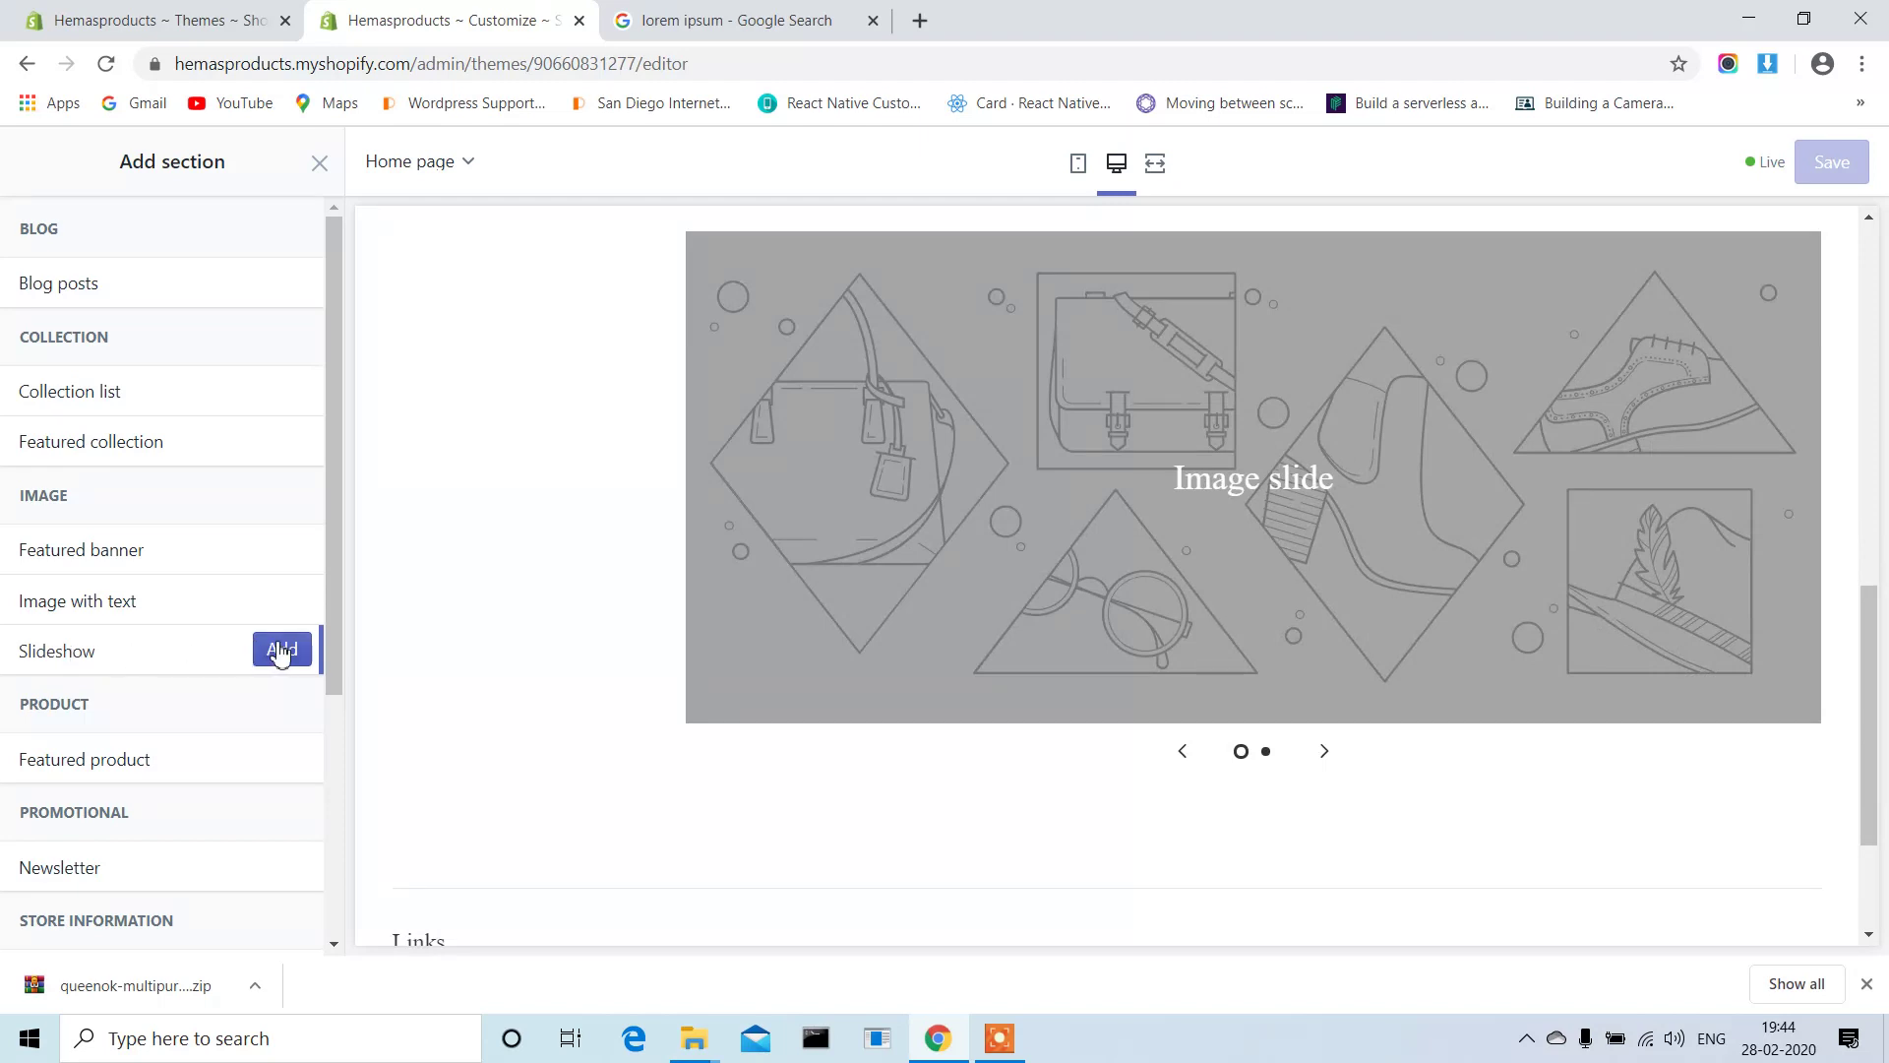
{"action": "left_click", "coordinate": [256, 651]}
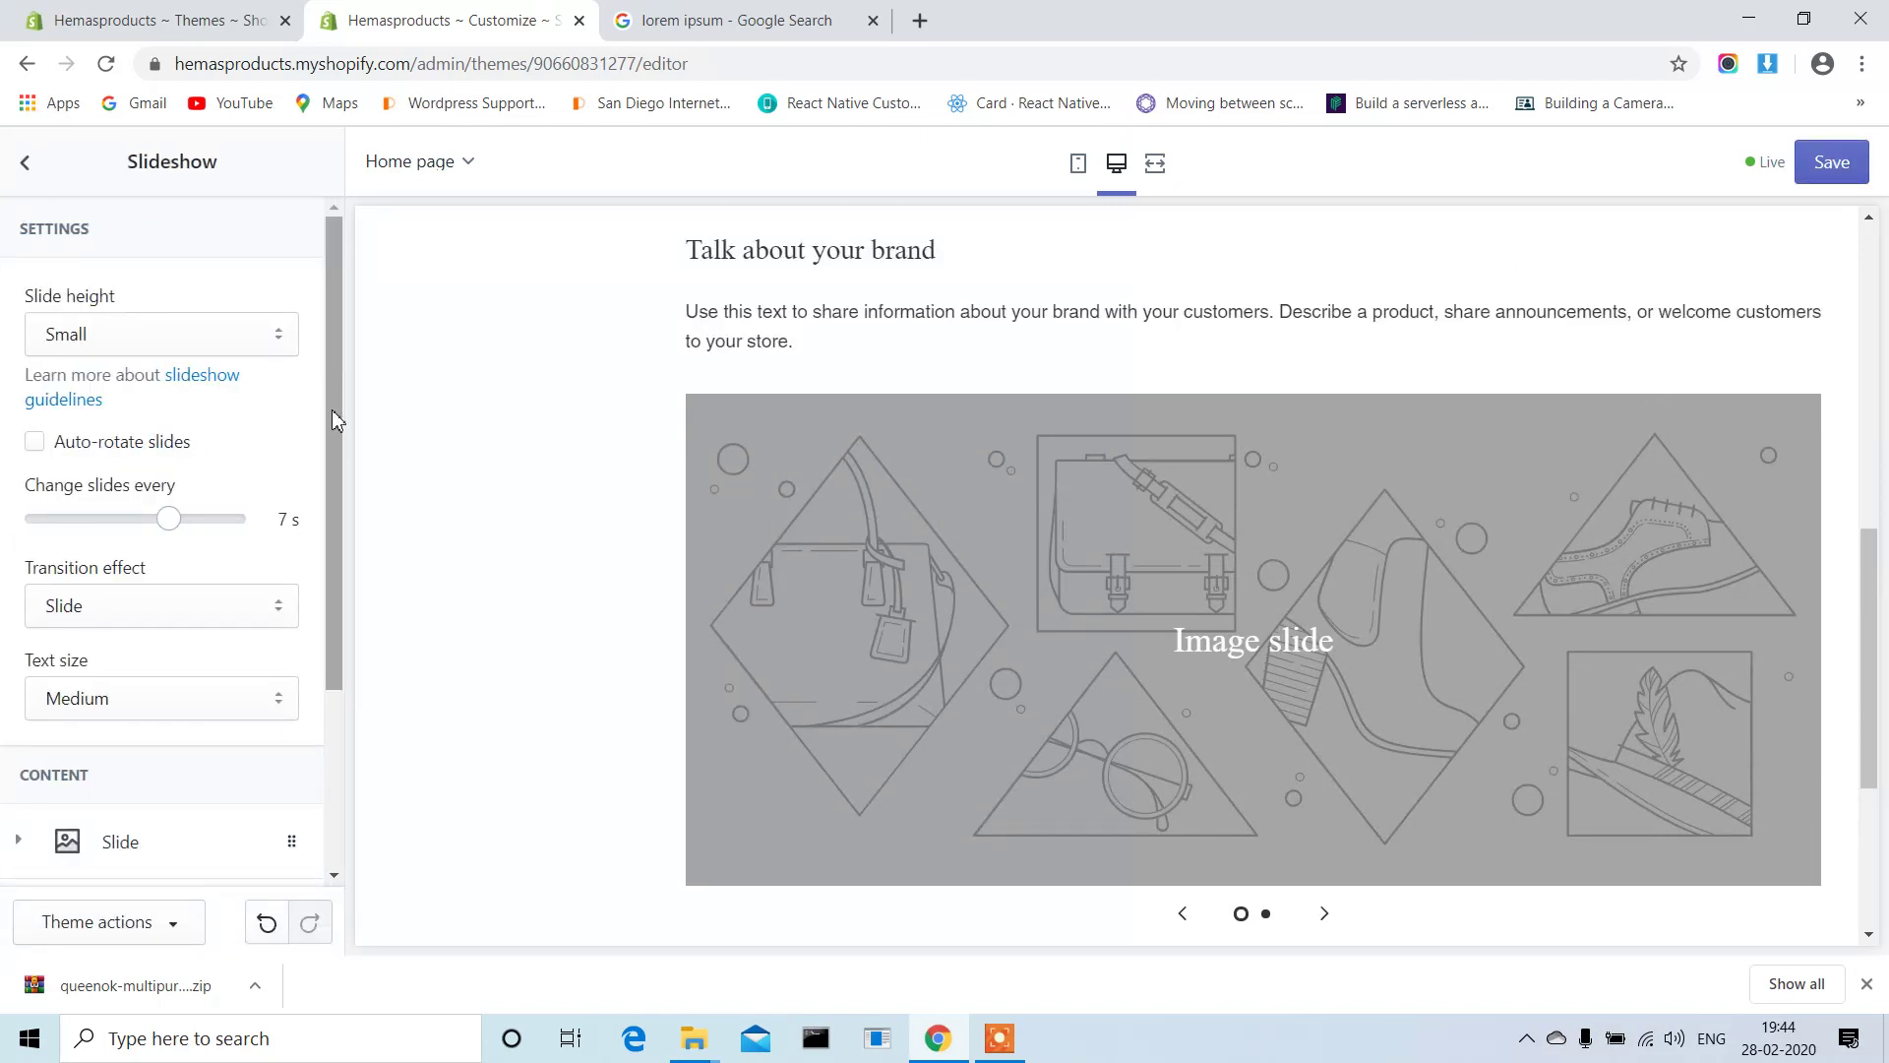
{"action": "left_click_drag", "start_coordinate": [334, 417], "coordinate": [370, 292]}
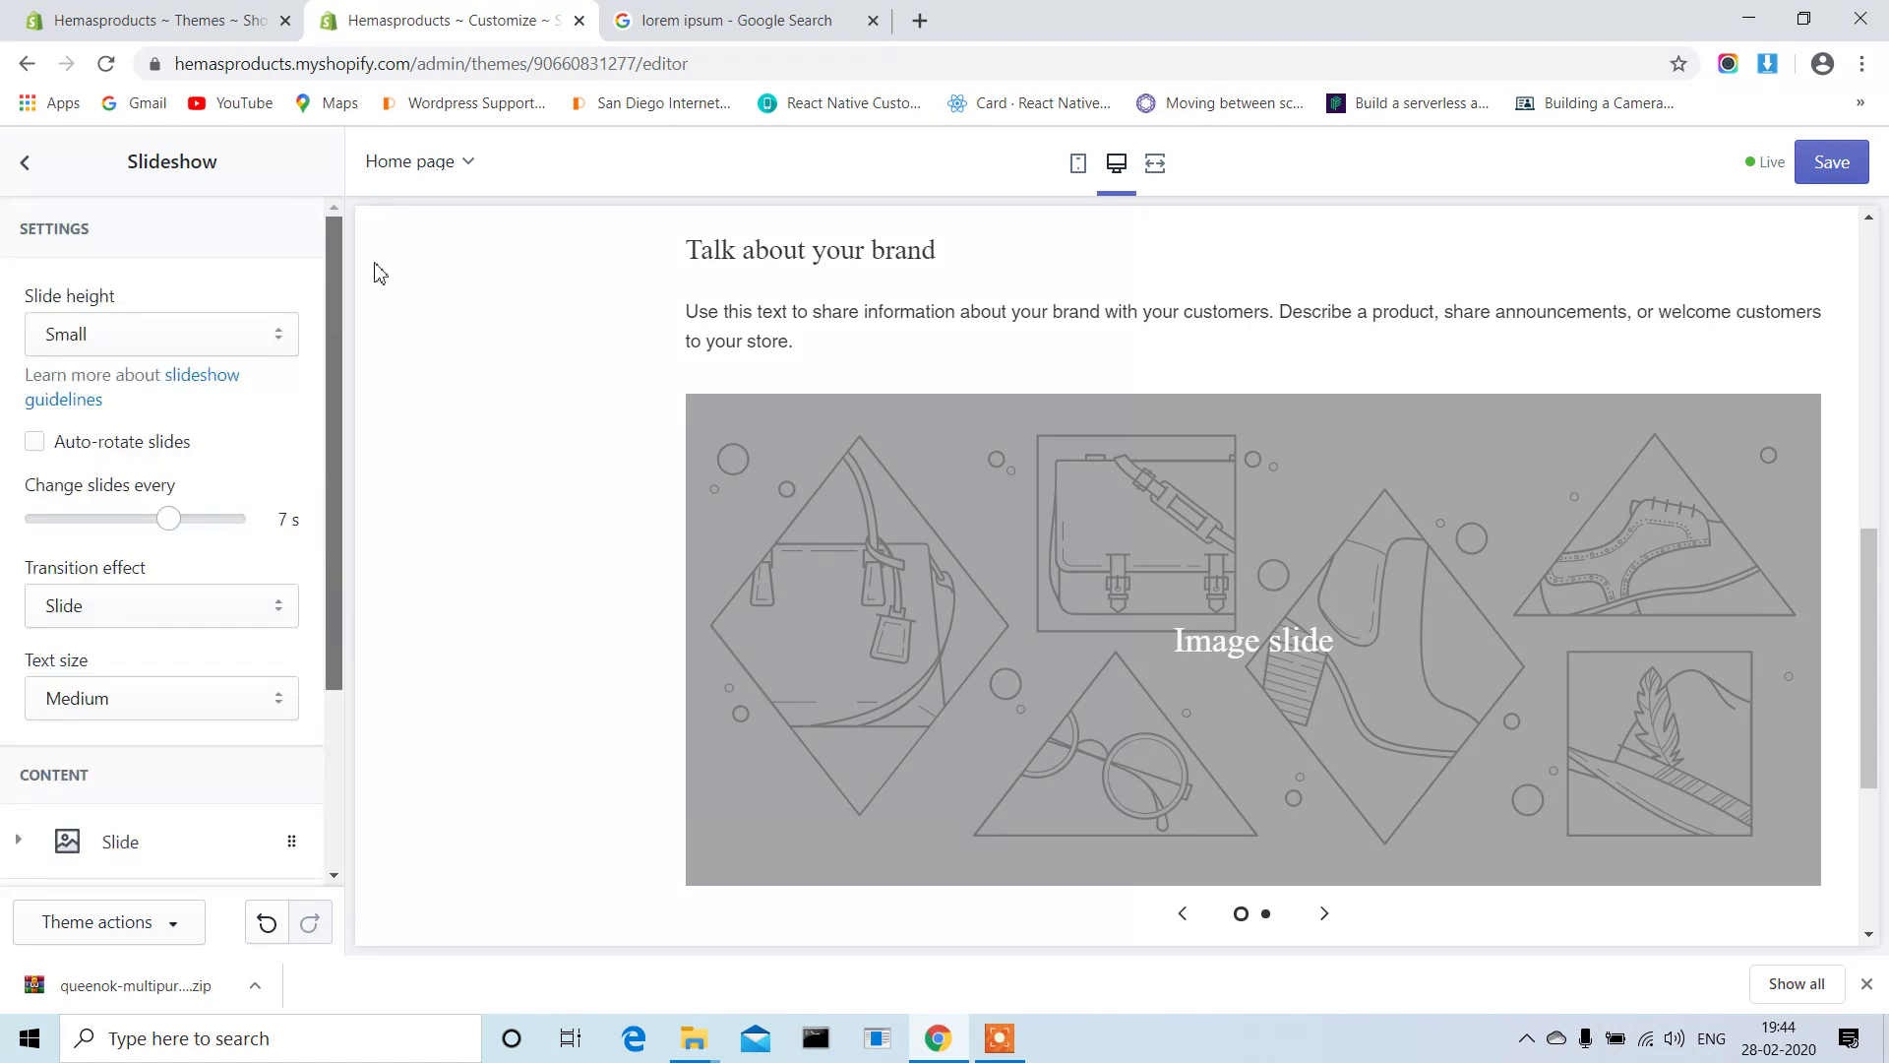
{"action": "left_click", "coordinate": [27, 166]}
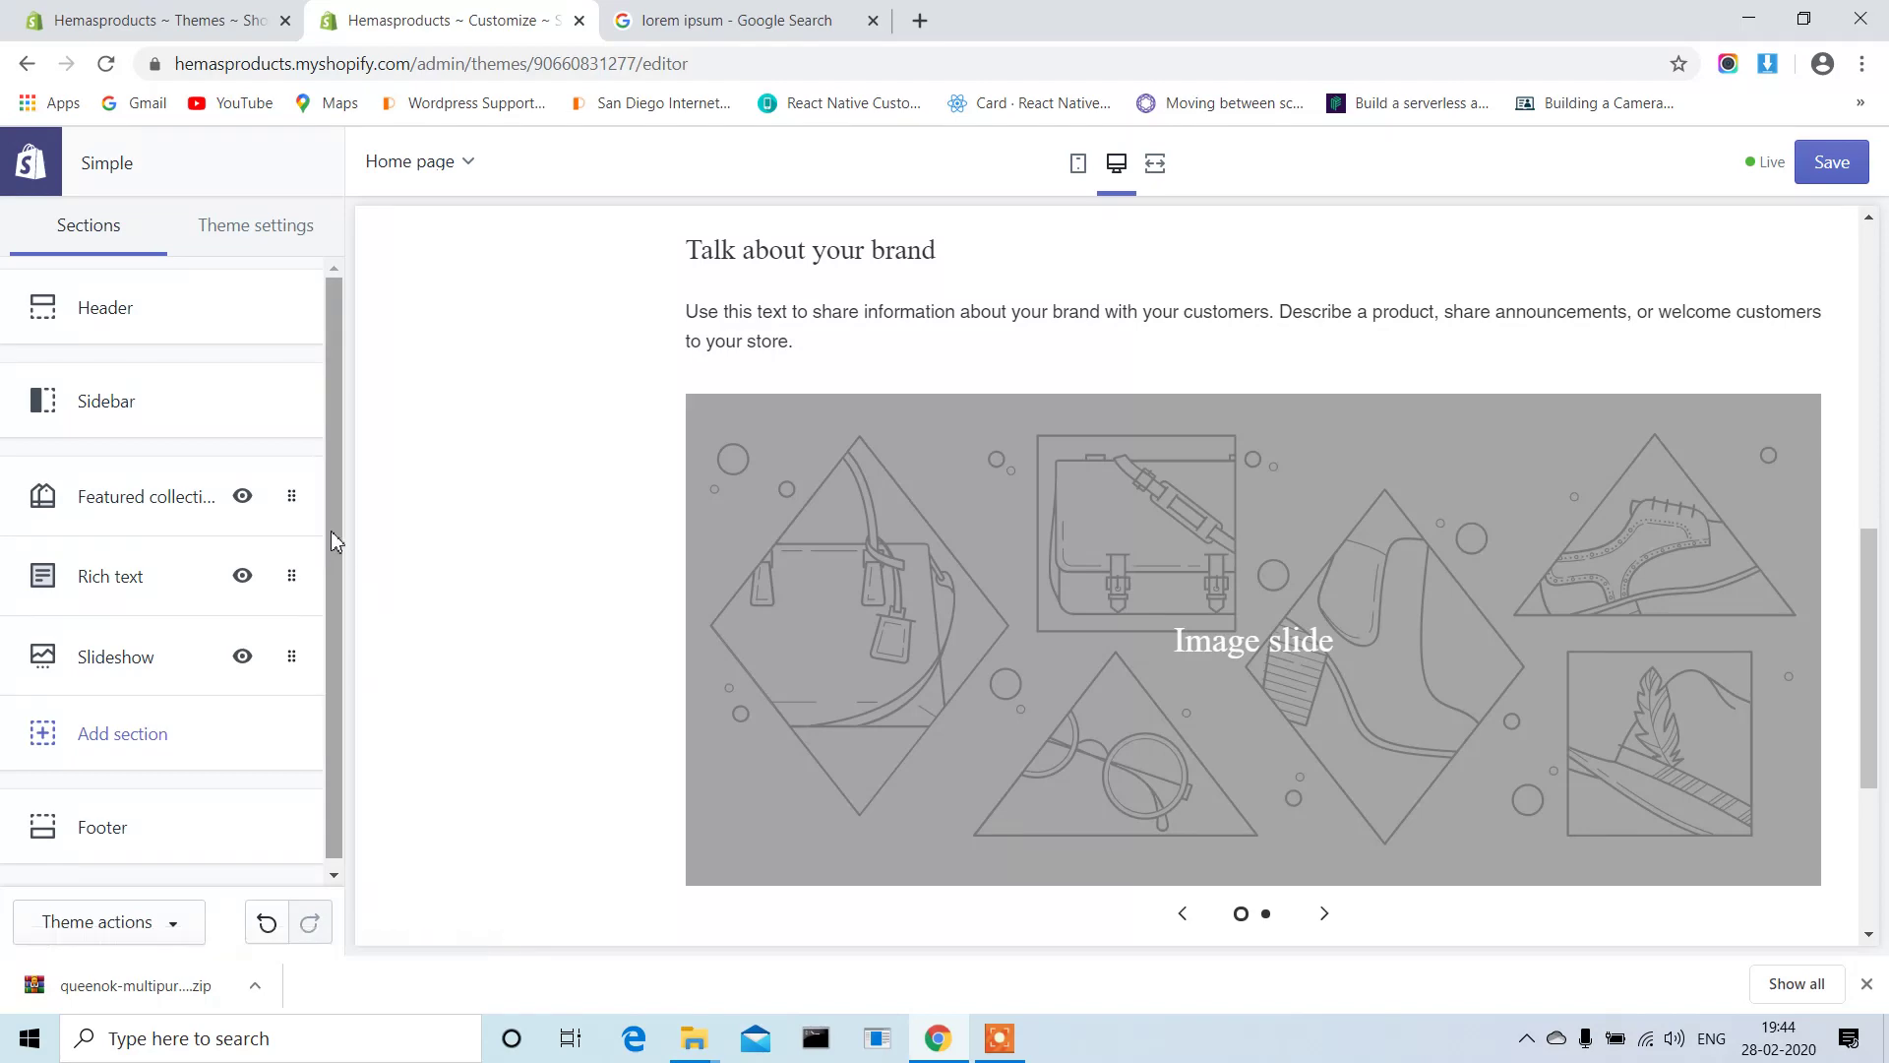
{"action": "mouse_move", "coordinate": [163, 508]}
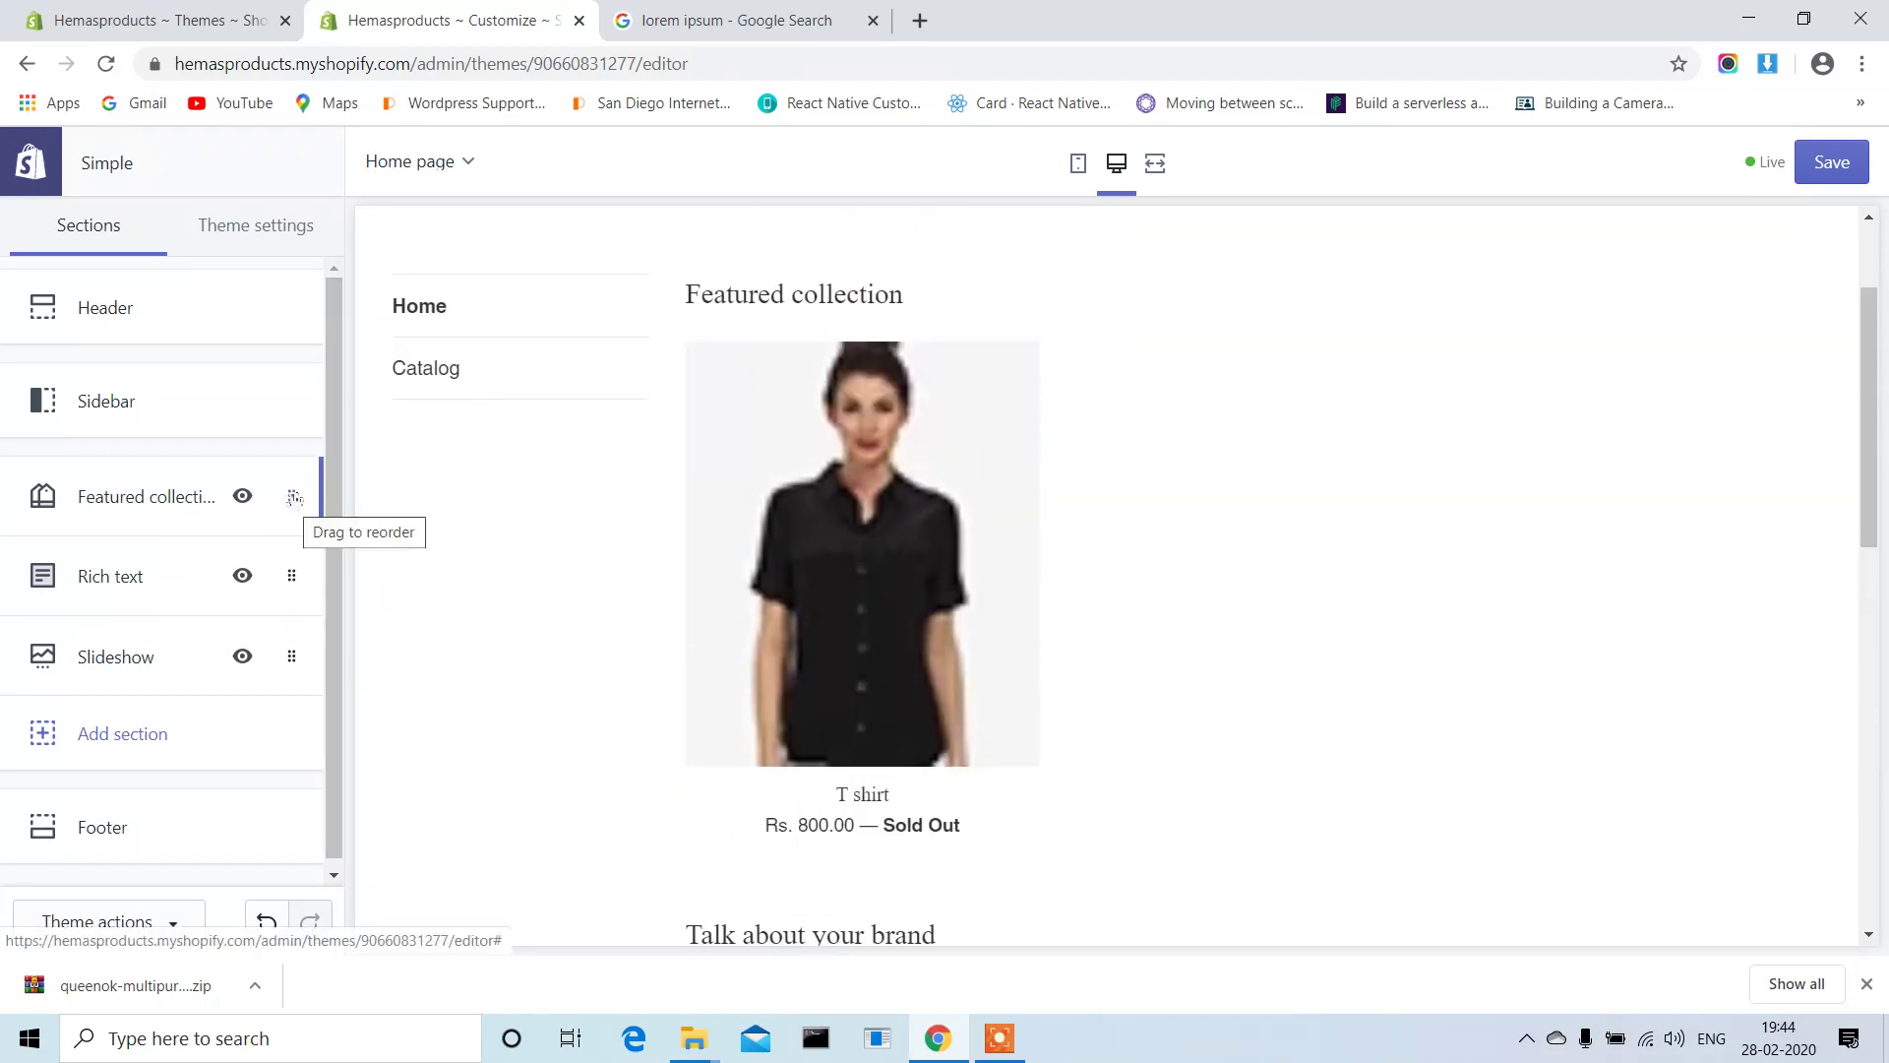
Reorder home page sections to Slideshow, Rich text, then Featured collection.
{"action": "left_click_drag", "start_coordinate": [294, 498], "coordinate": [272, 665]}
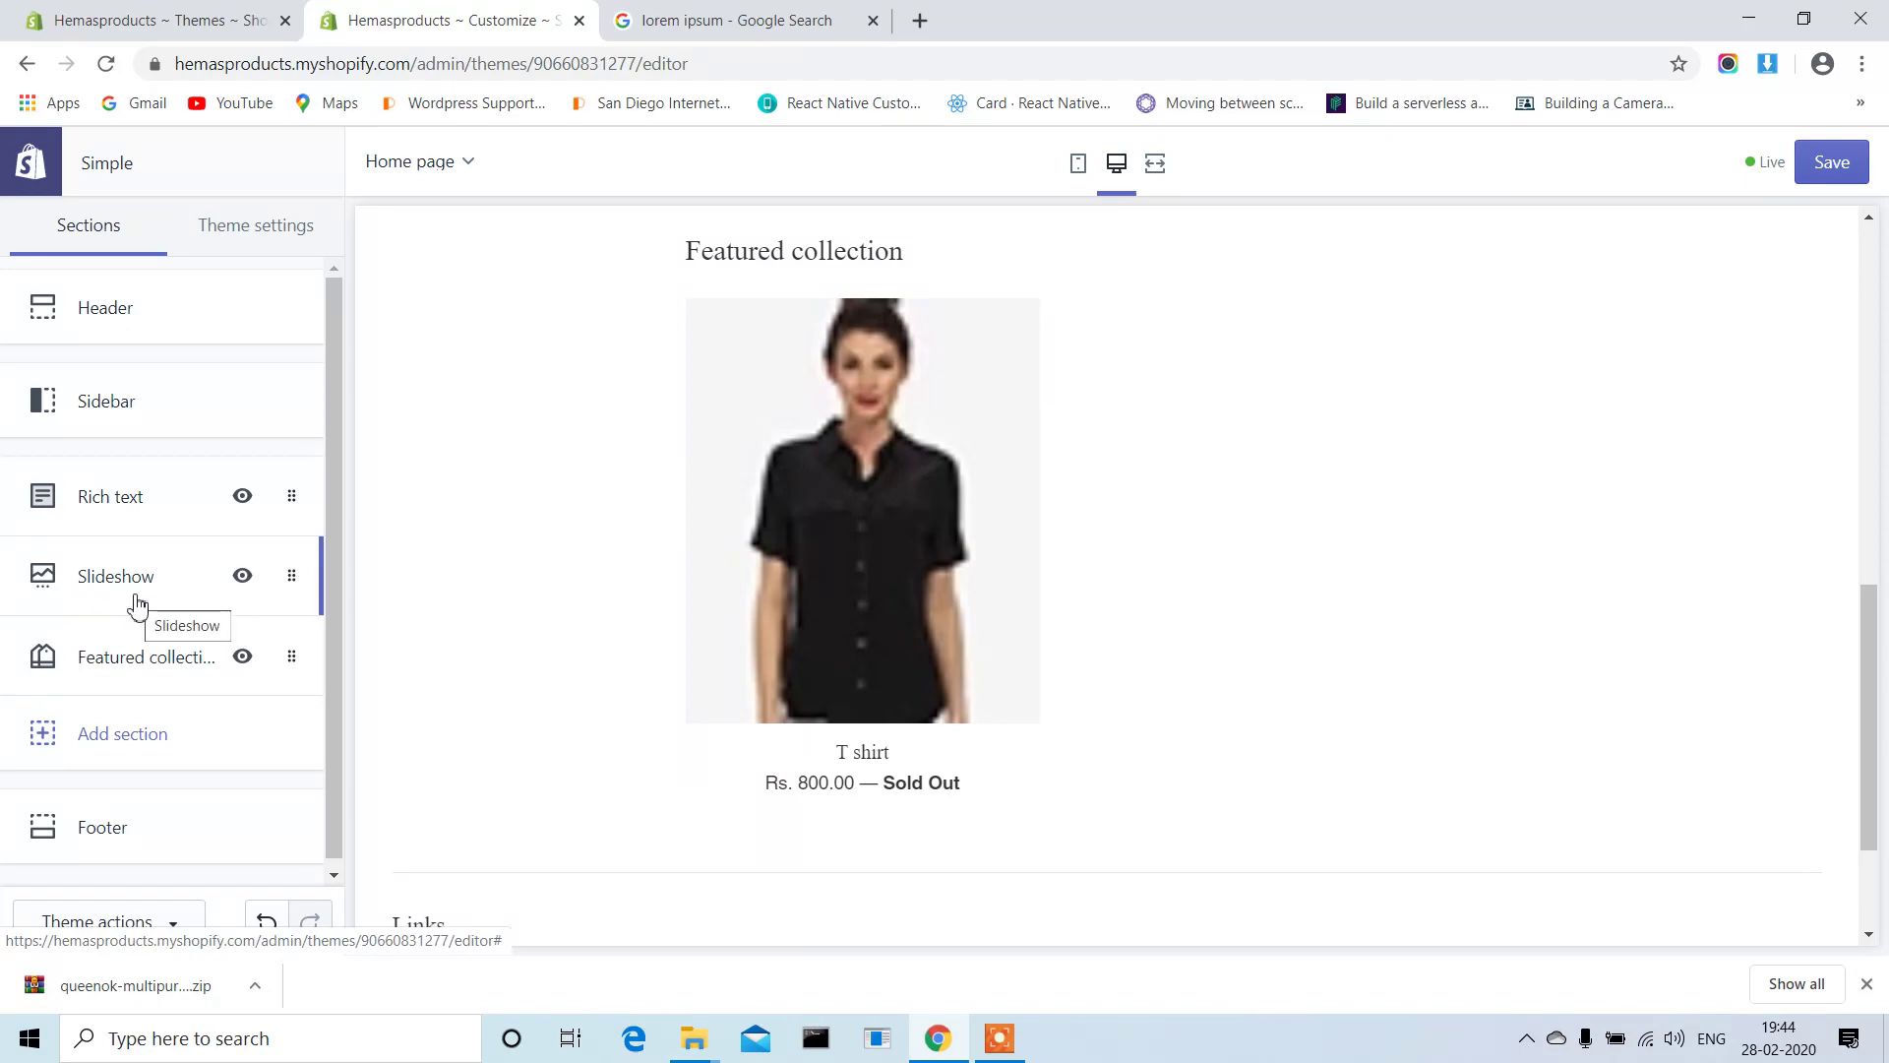
{"action": "left_click_drag", "start_coordinate": [136, 605], "coordinate": [148, 511]}
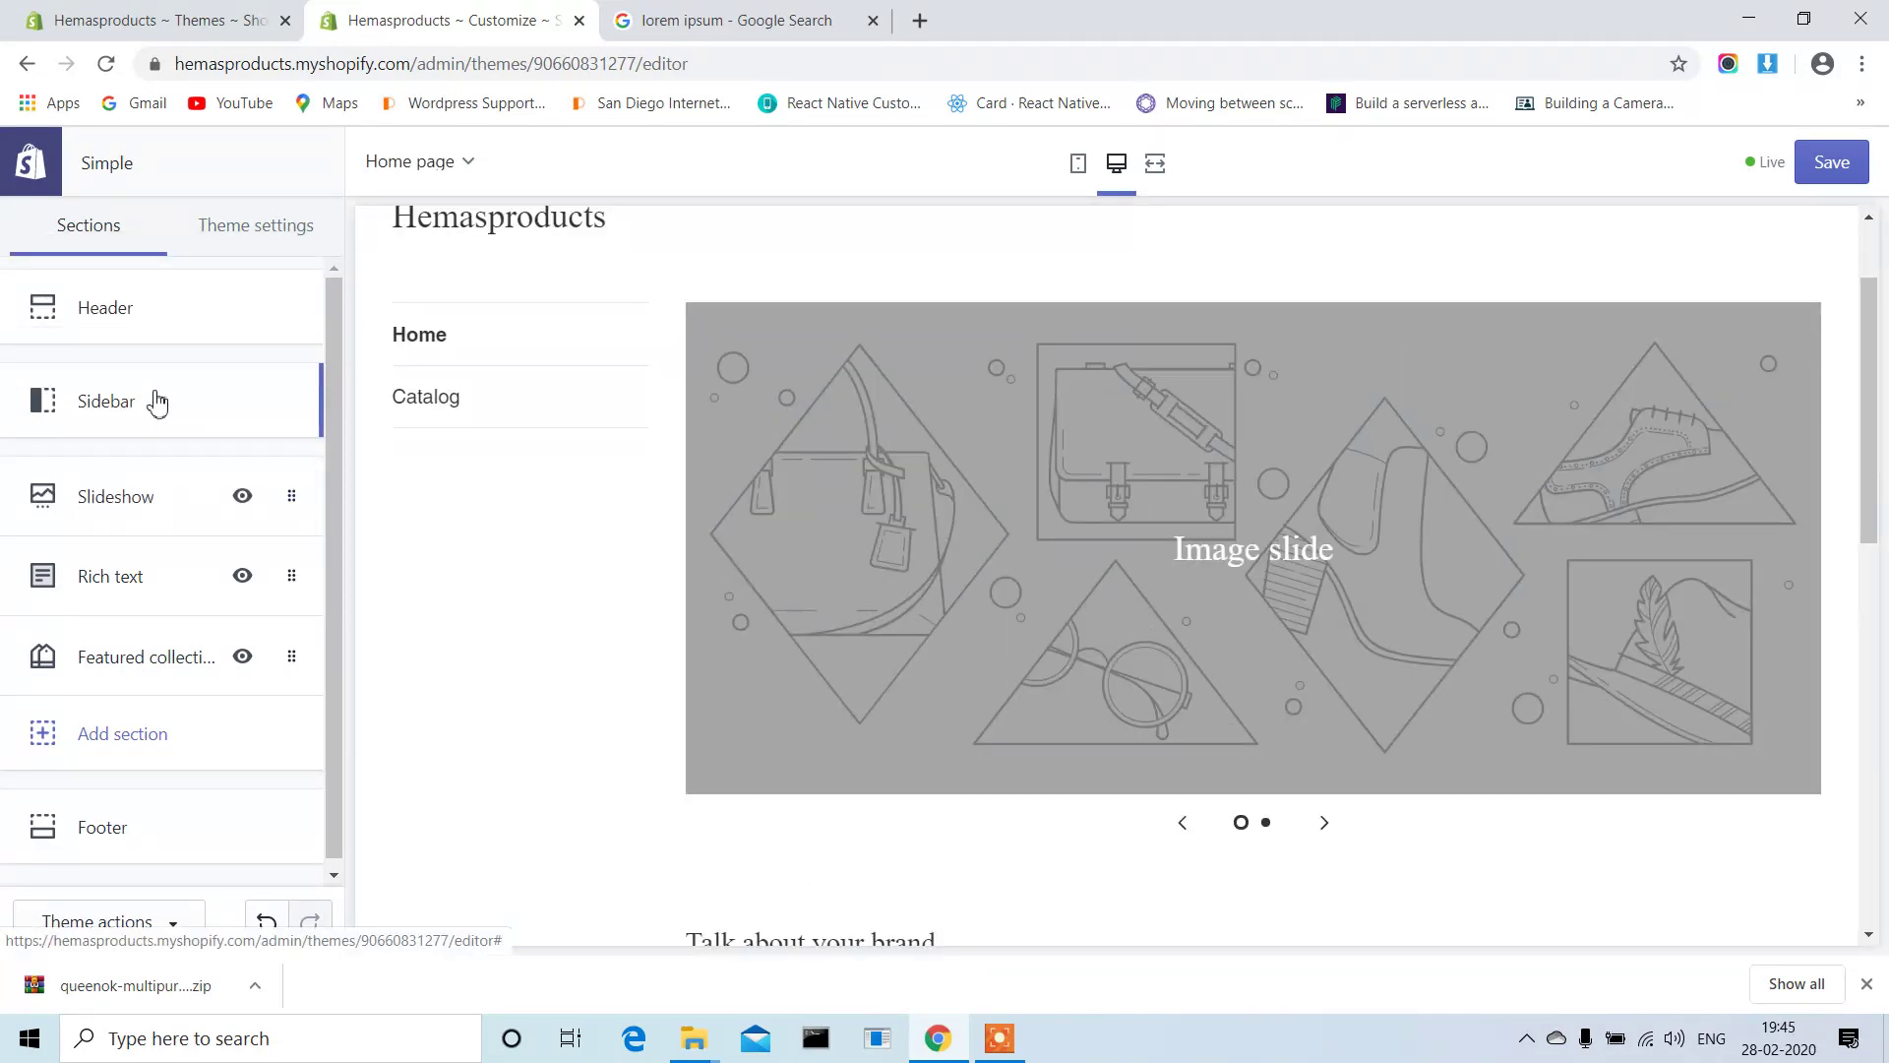
{"action": "left_click", "coordinate": [253, 404]}
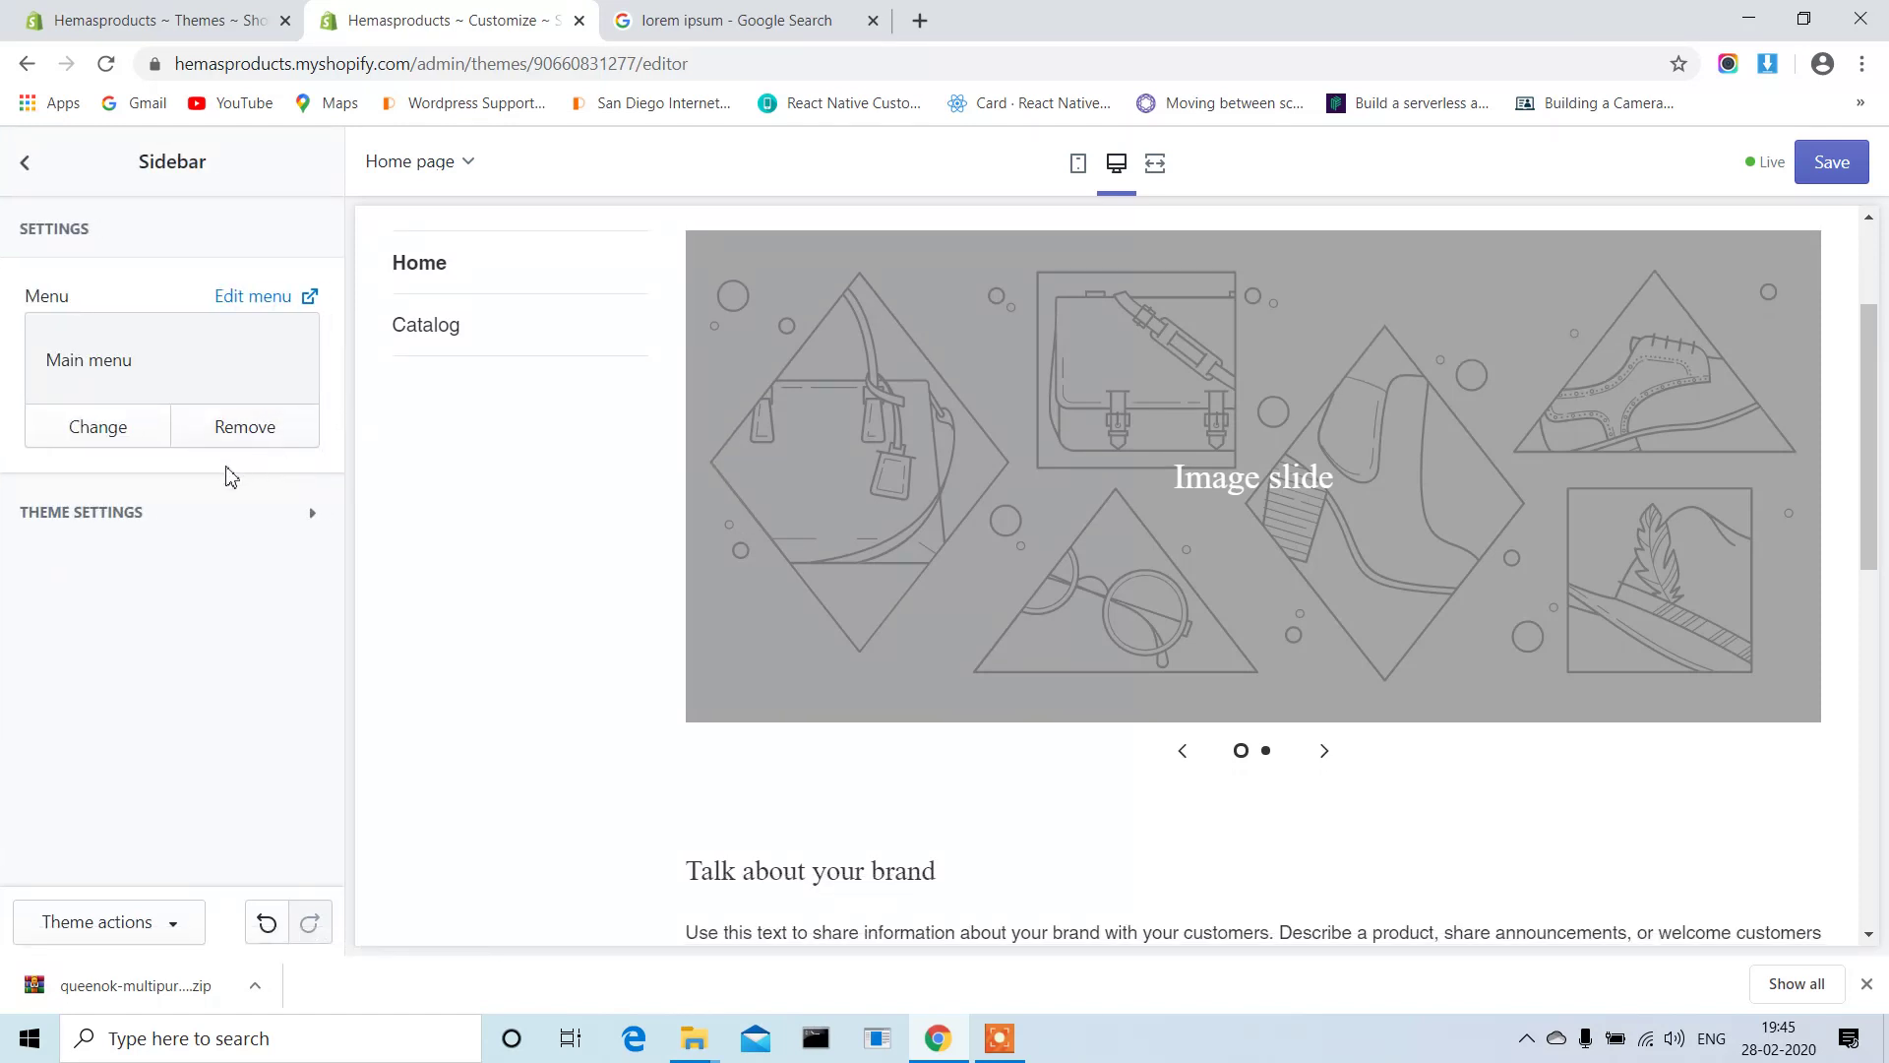
{"action": "left_click", "coordinate": [208, 512]}
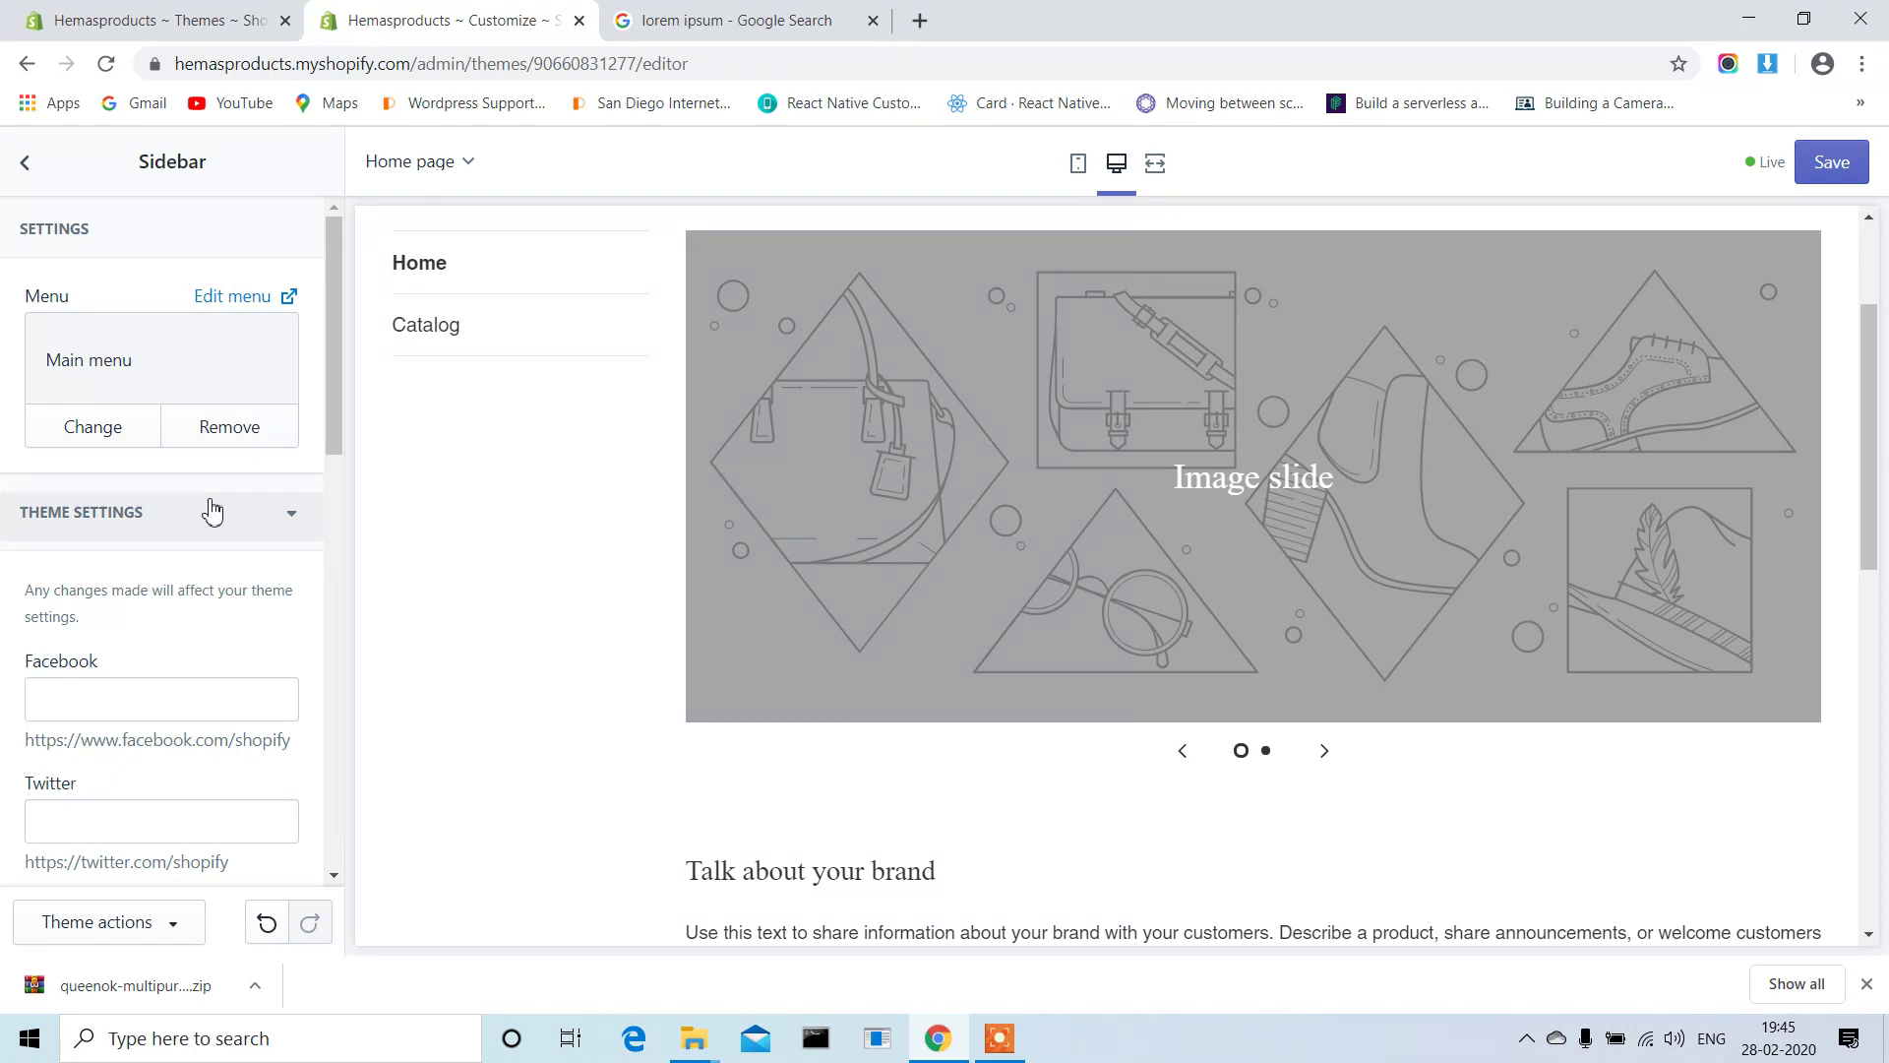
{"action": "left_click", "coordinate": [212, 511]}
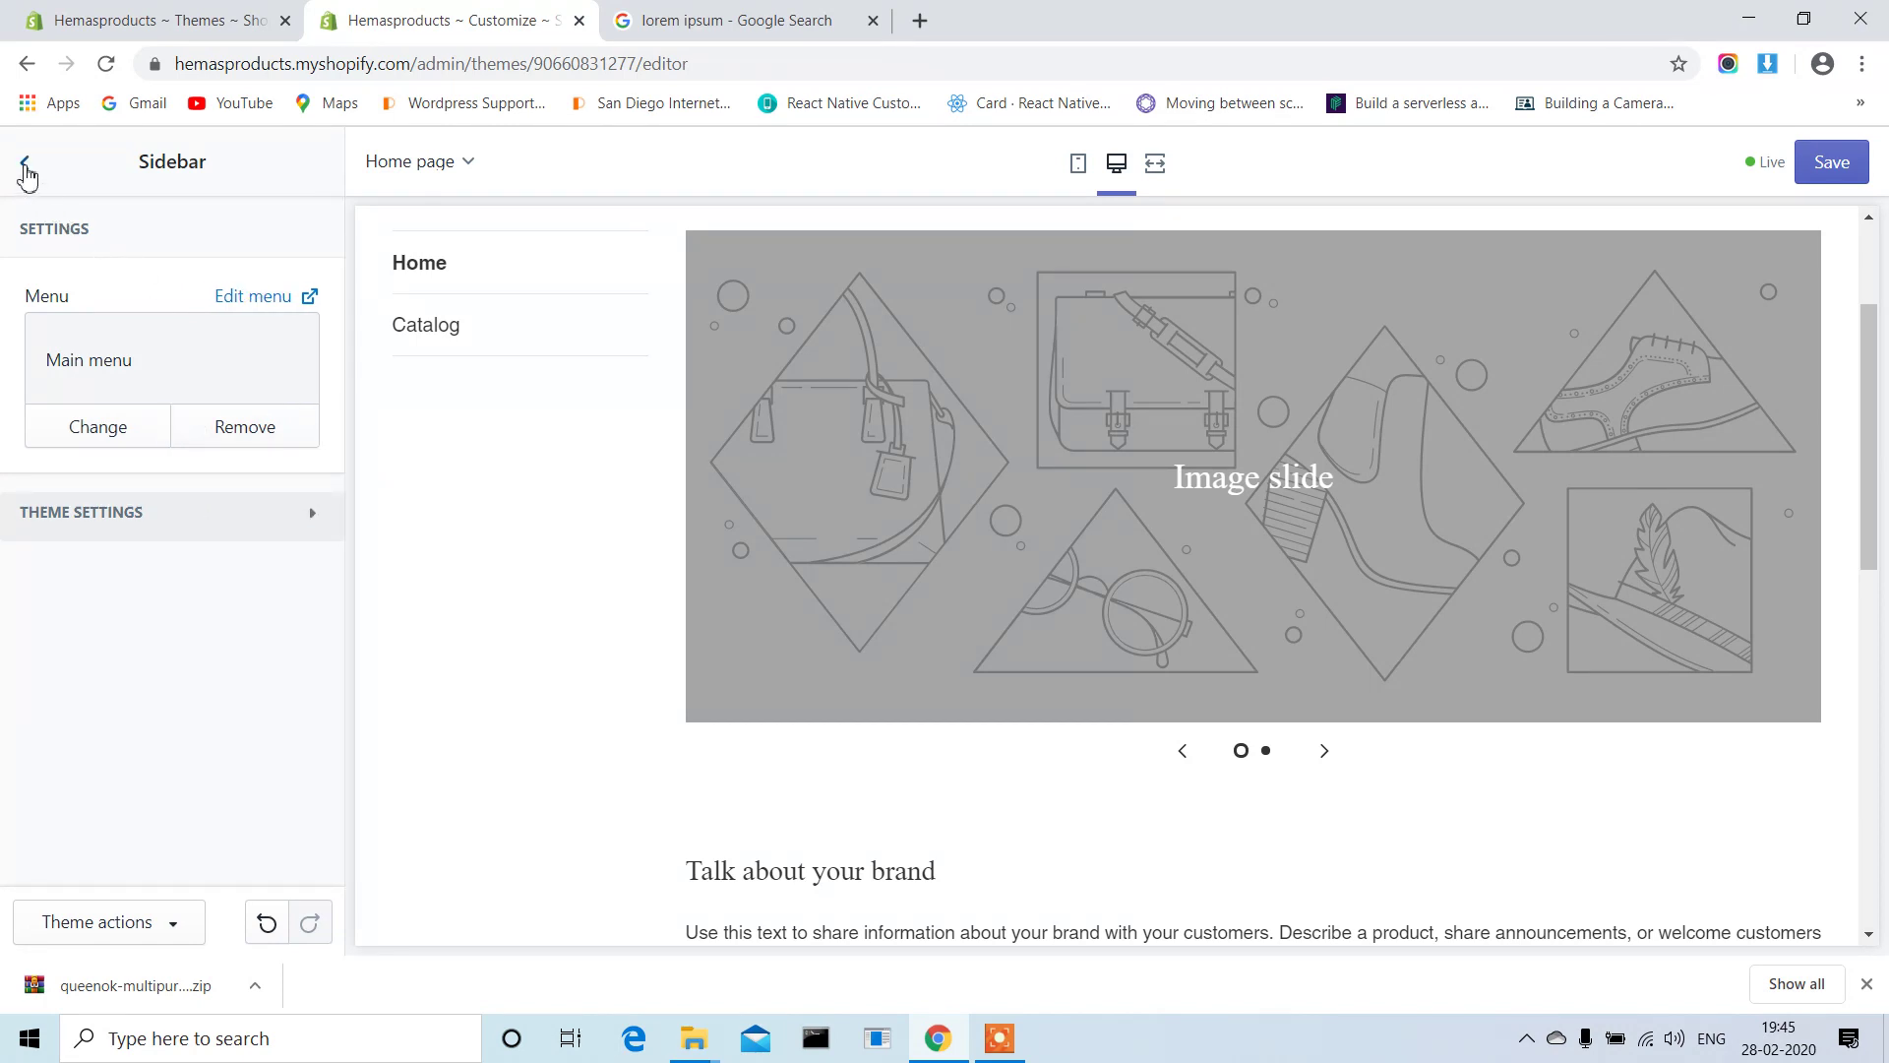
{"action": "left_click", "coordinate": [25, 162]}
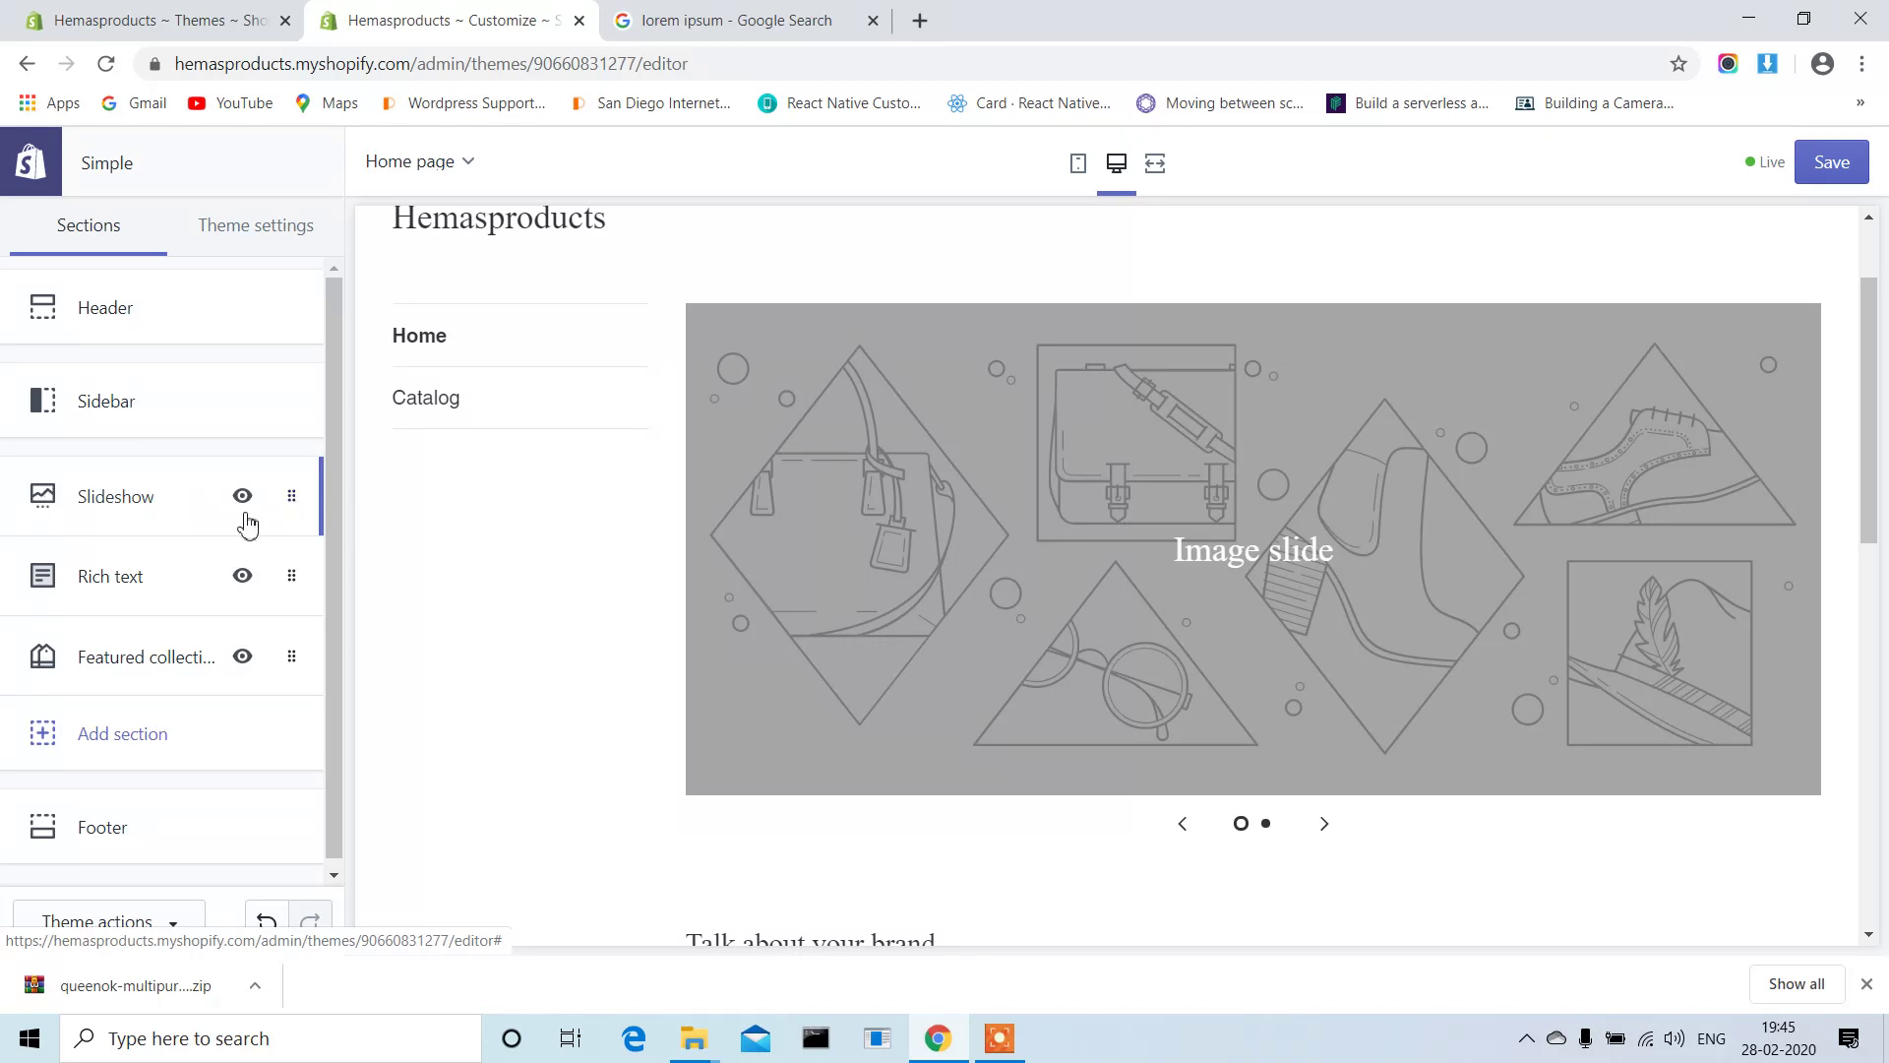
Set the Slideshow's slide height to Adapt to first slide.
{"action": "left_click", "coordinate": [167, 509]}
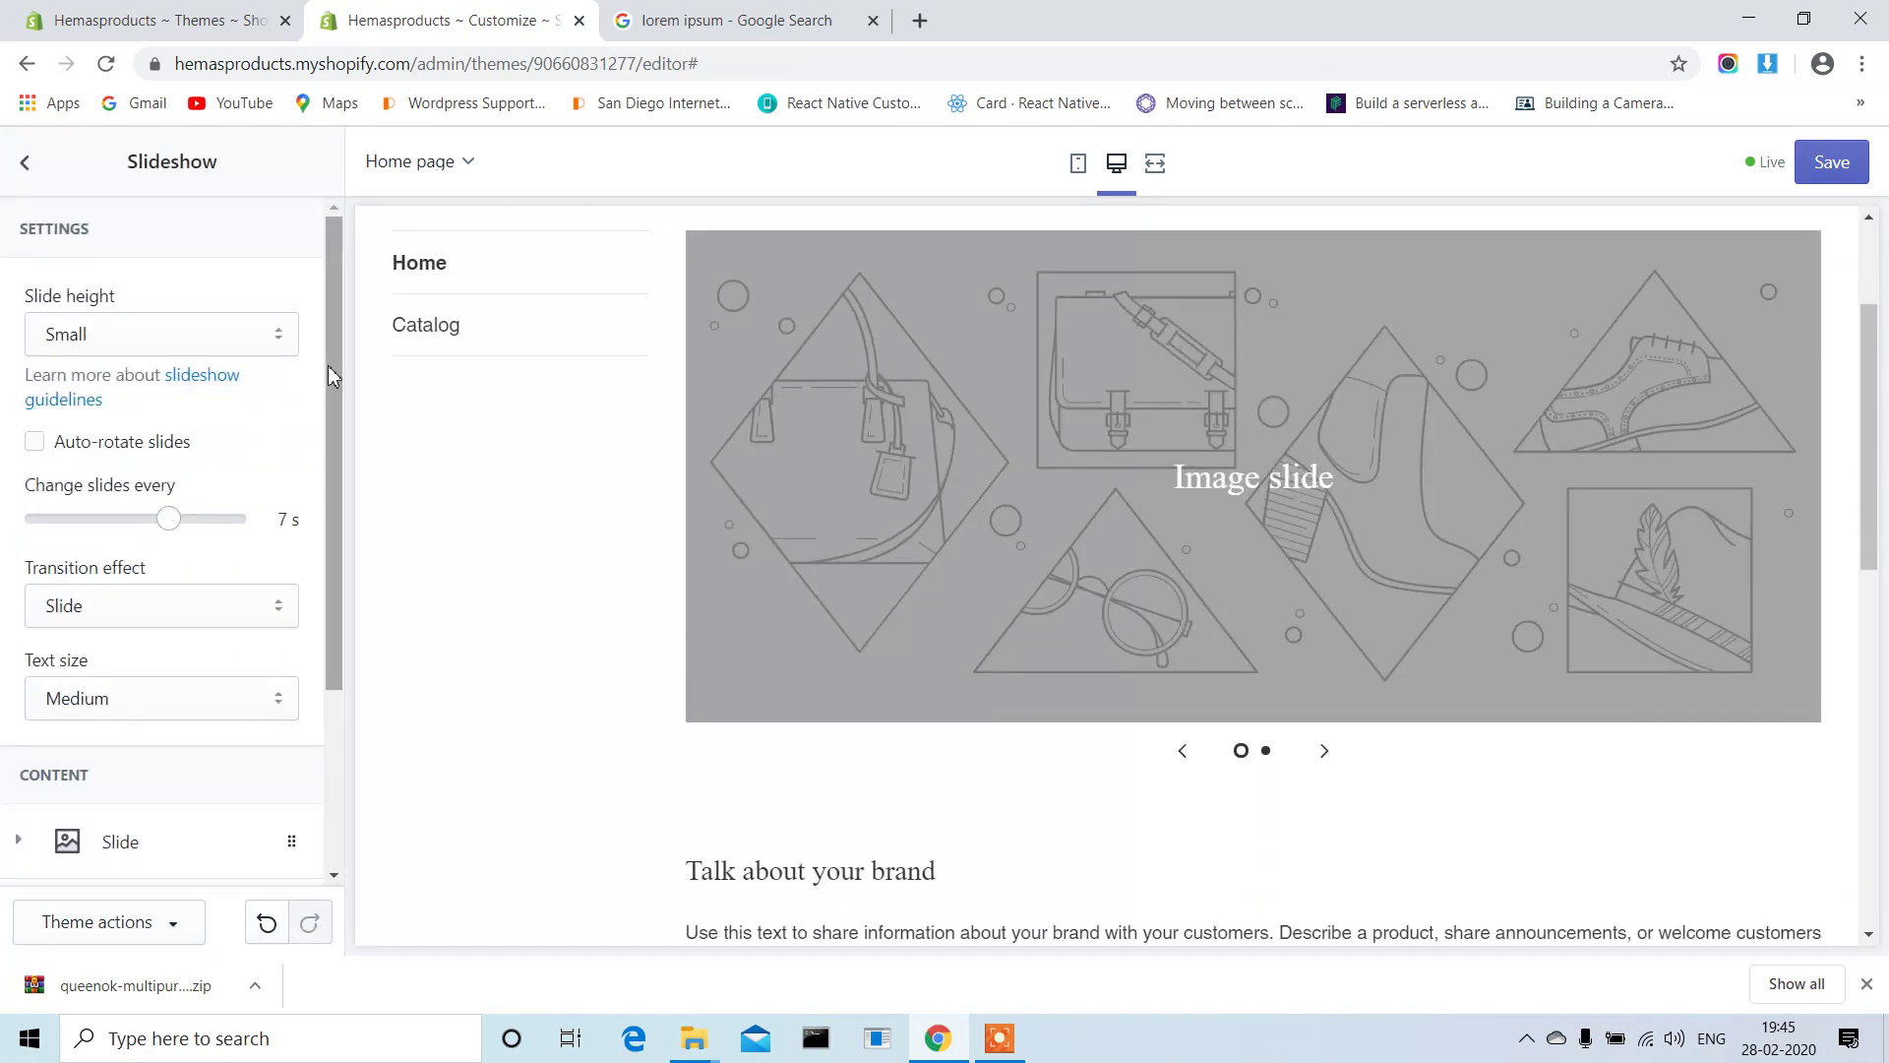
{"action": "left_click", "coordinate": [251, 345]}
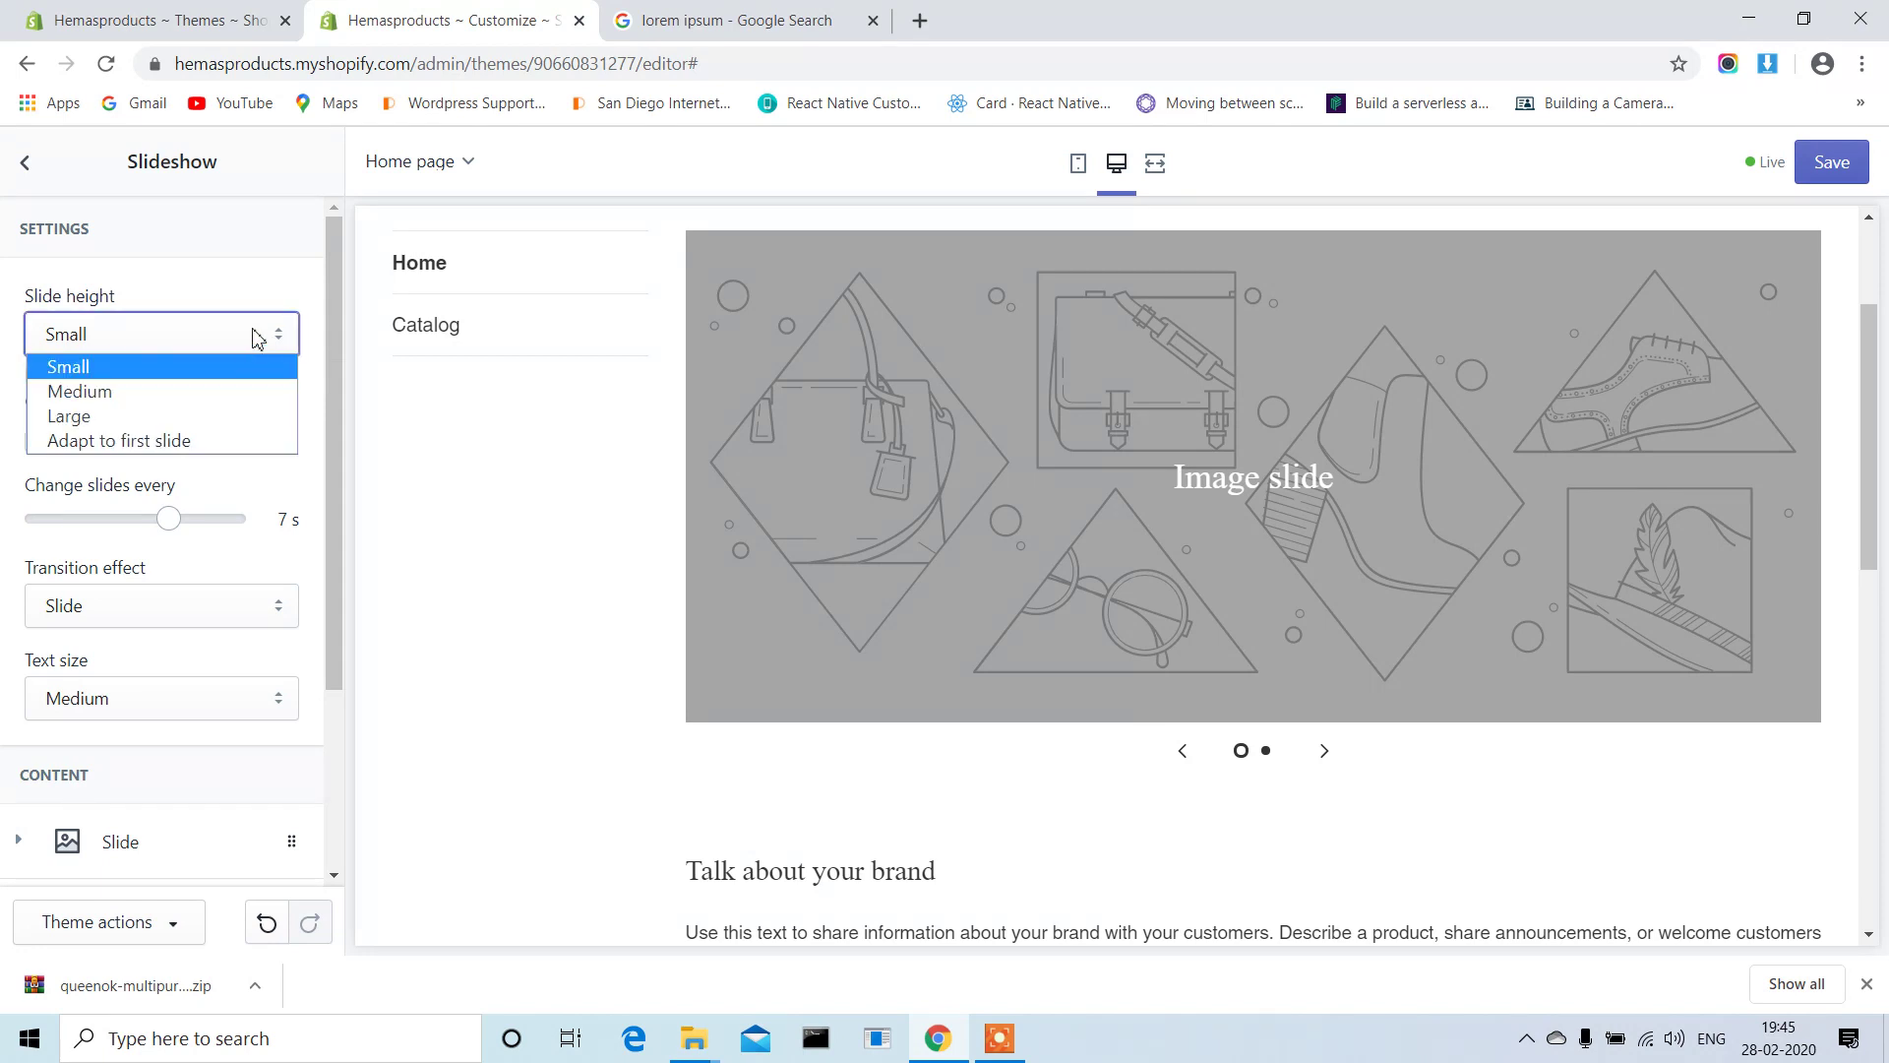
{"action": "left_click", "coordinate": [286, 297]}
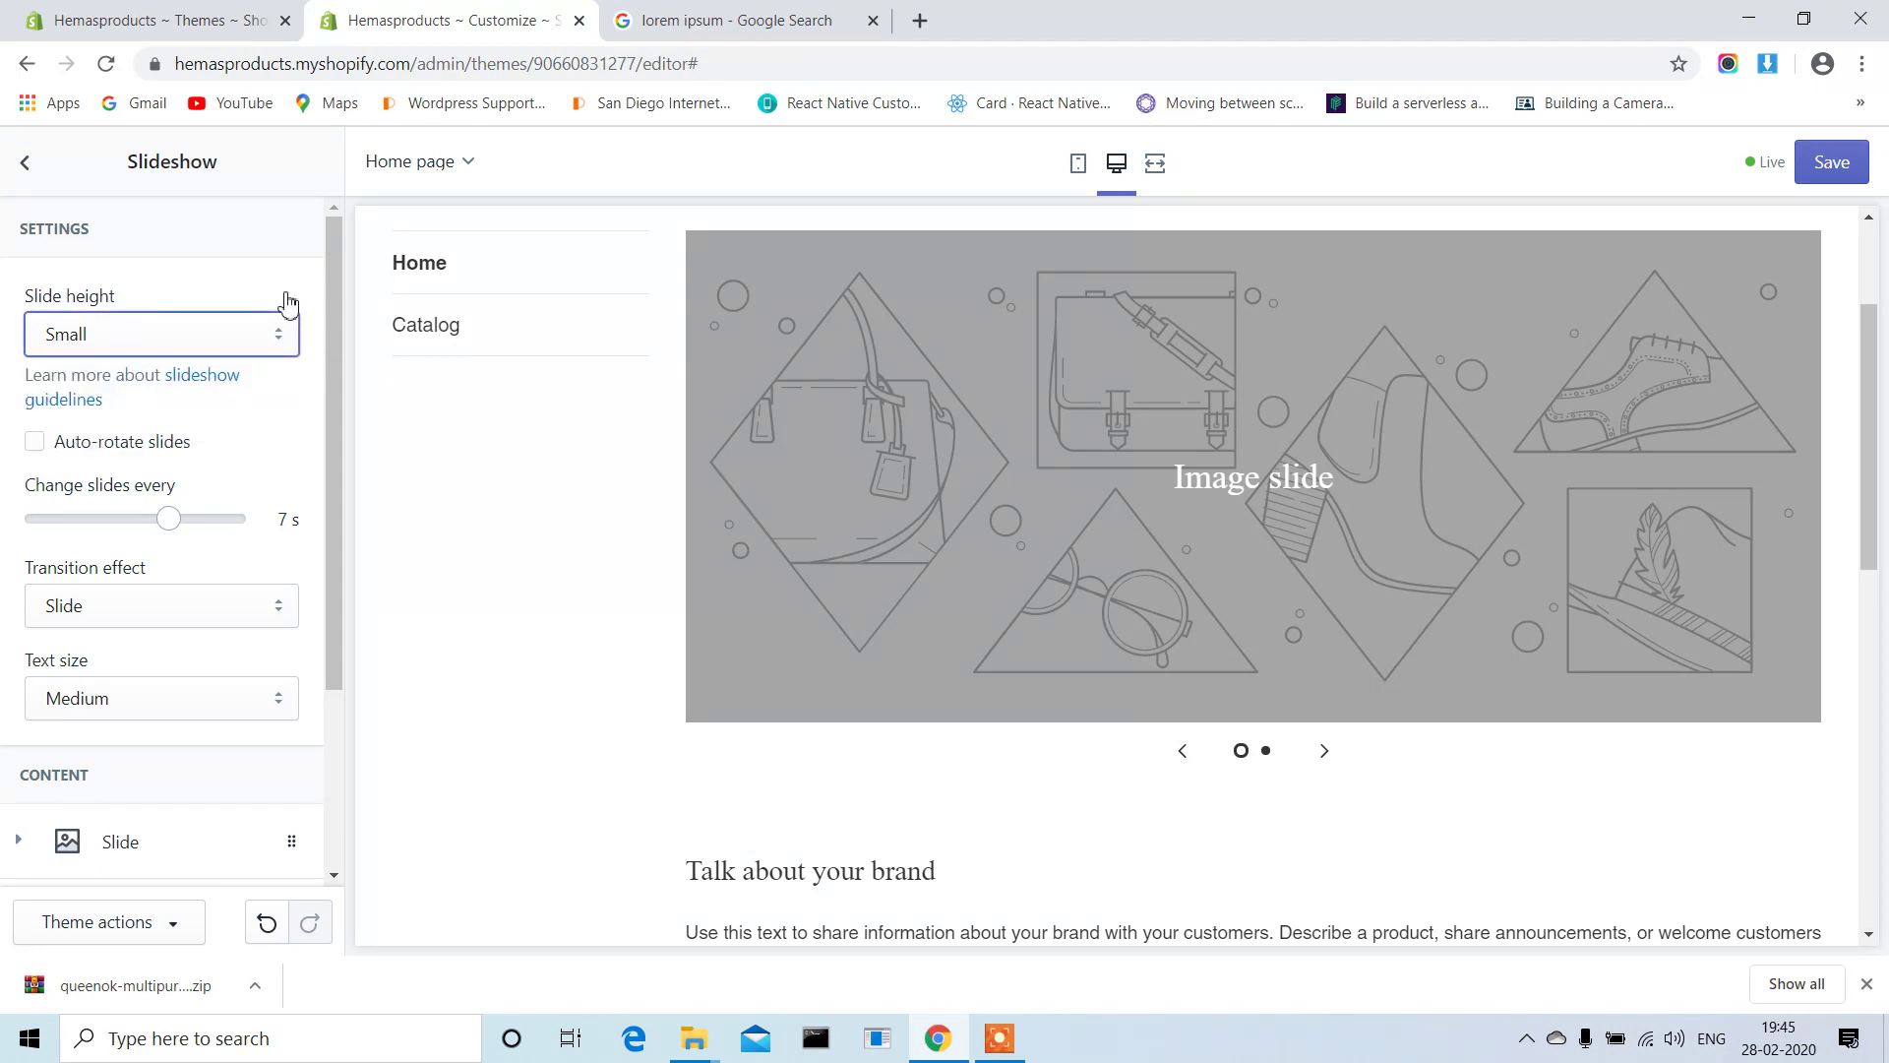
{"action": "left_click", "coordinate": [216, 335]}
{"action": "left_click", "coordinate": [170, 392]}
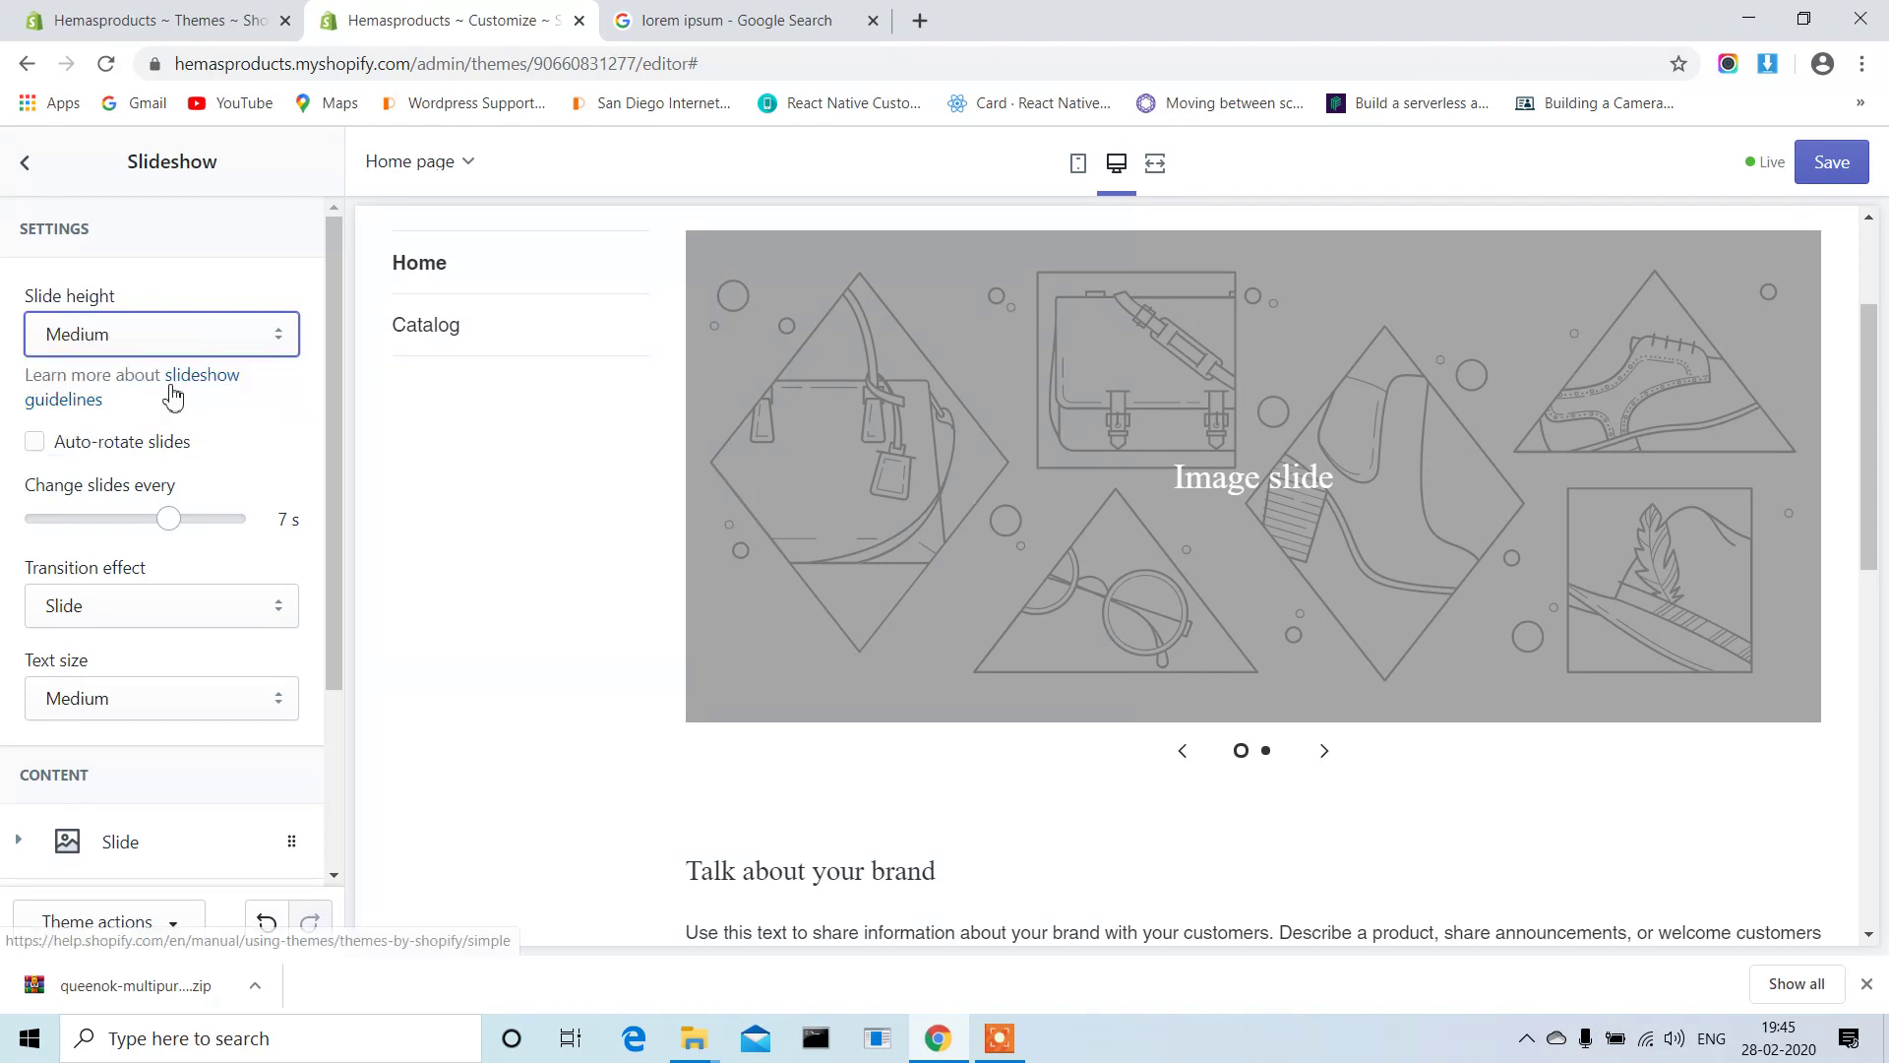
{"action": "left_click", "coordinate": [205, 342]}
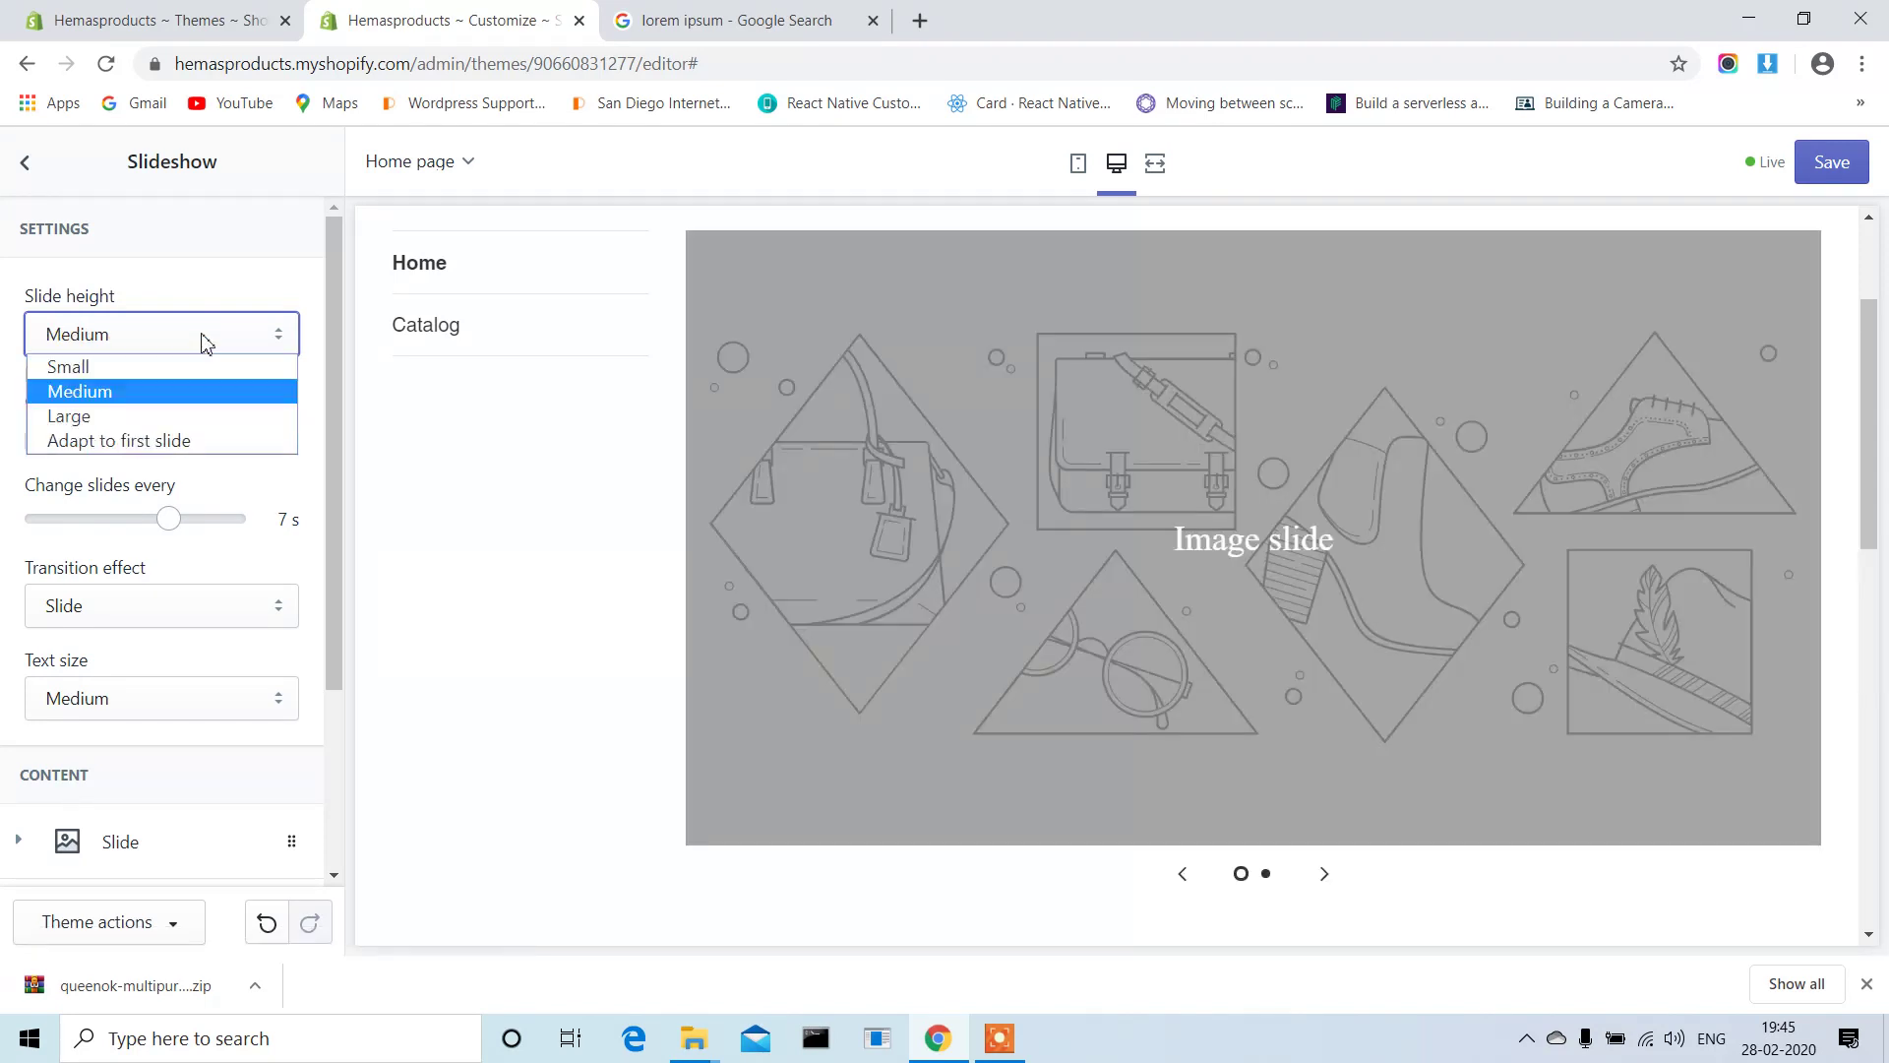
{"action": "left_click", "coordinate": [175, 418]}
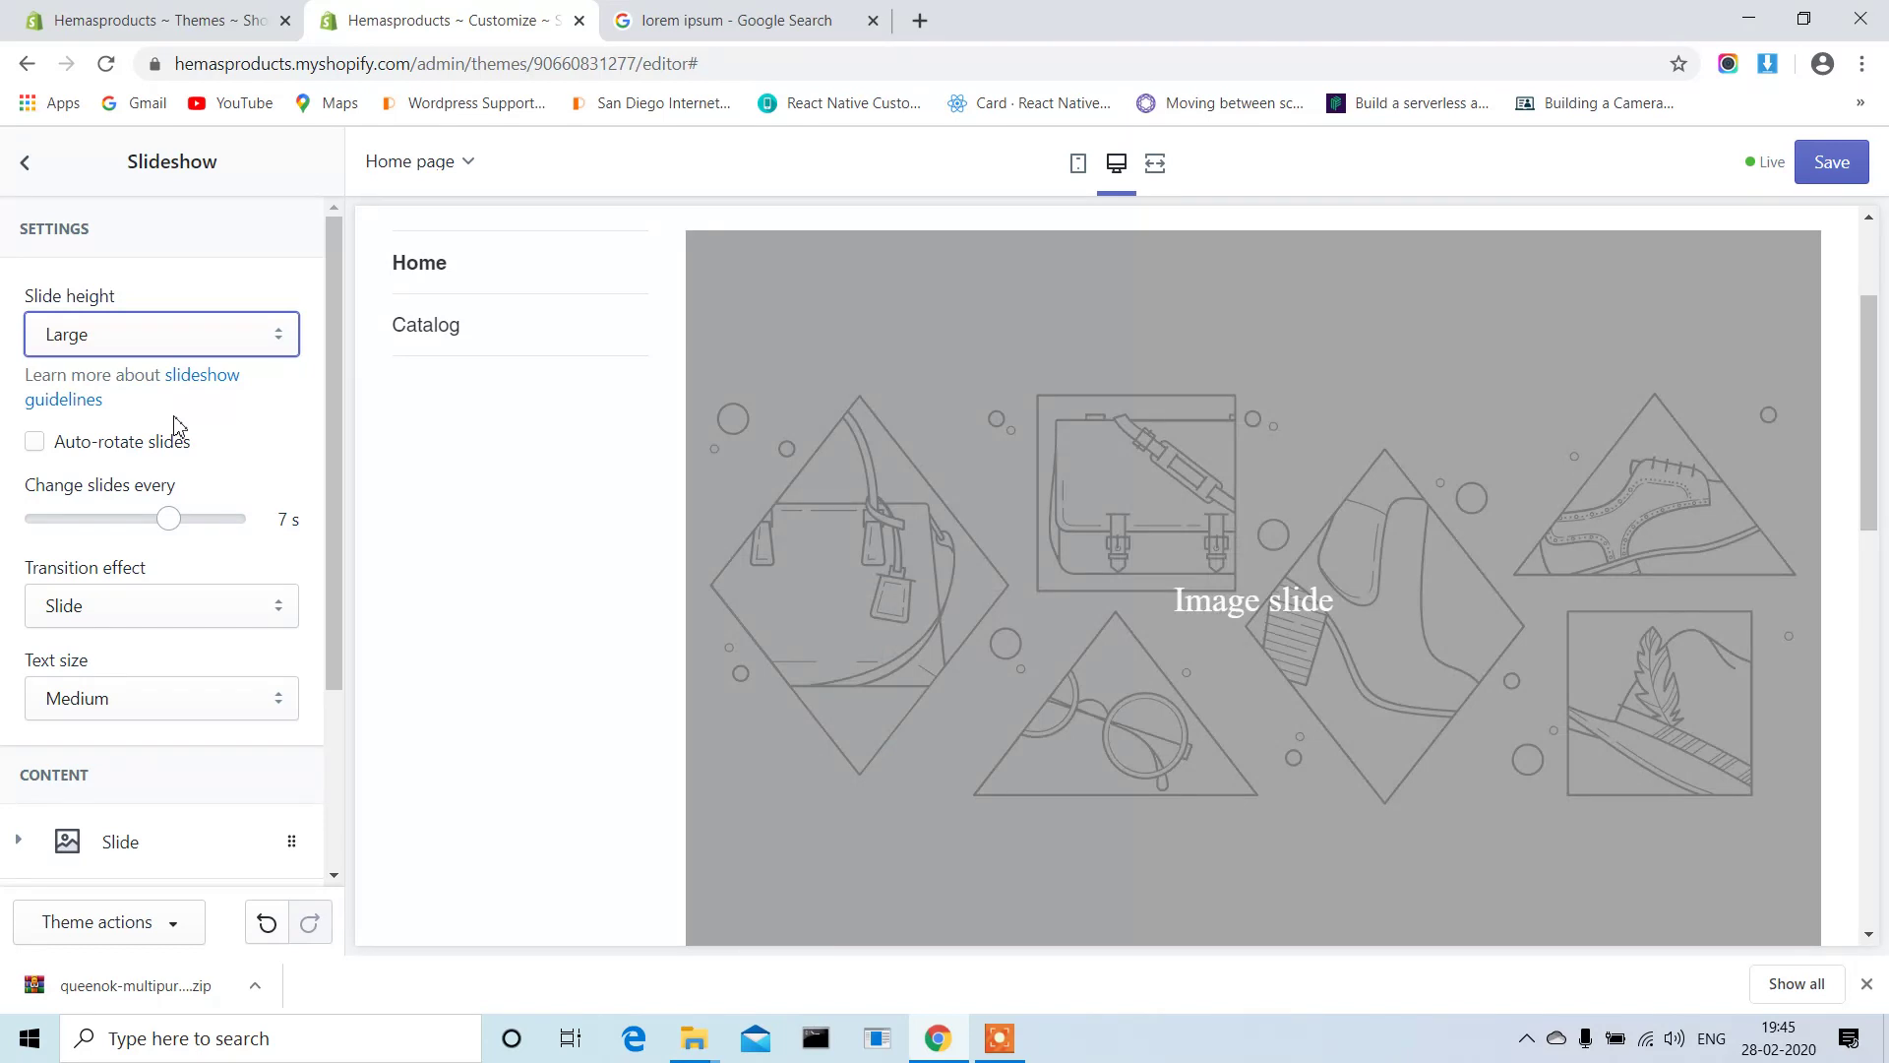
{"action": "left_click", "coordinate": [203, 345]}
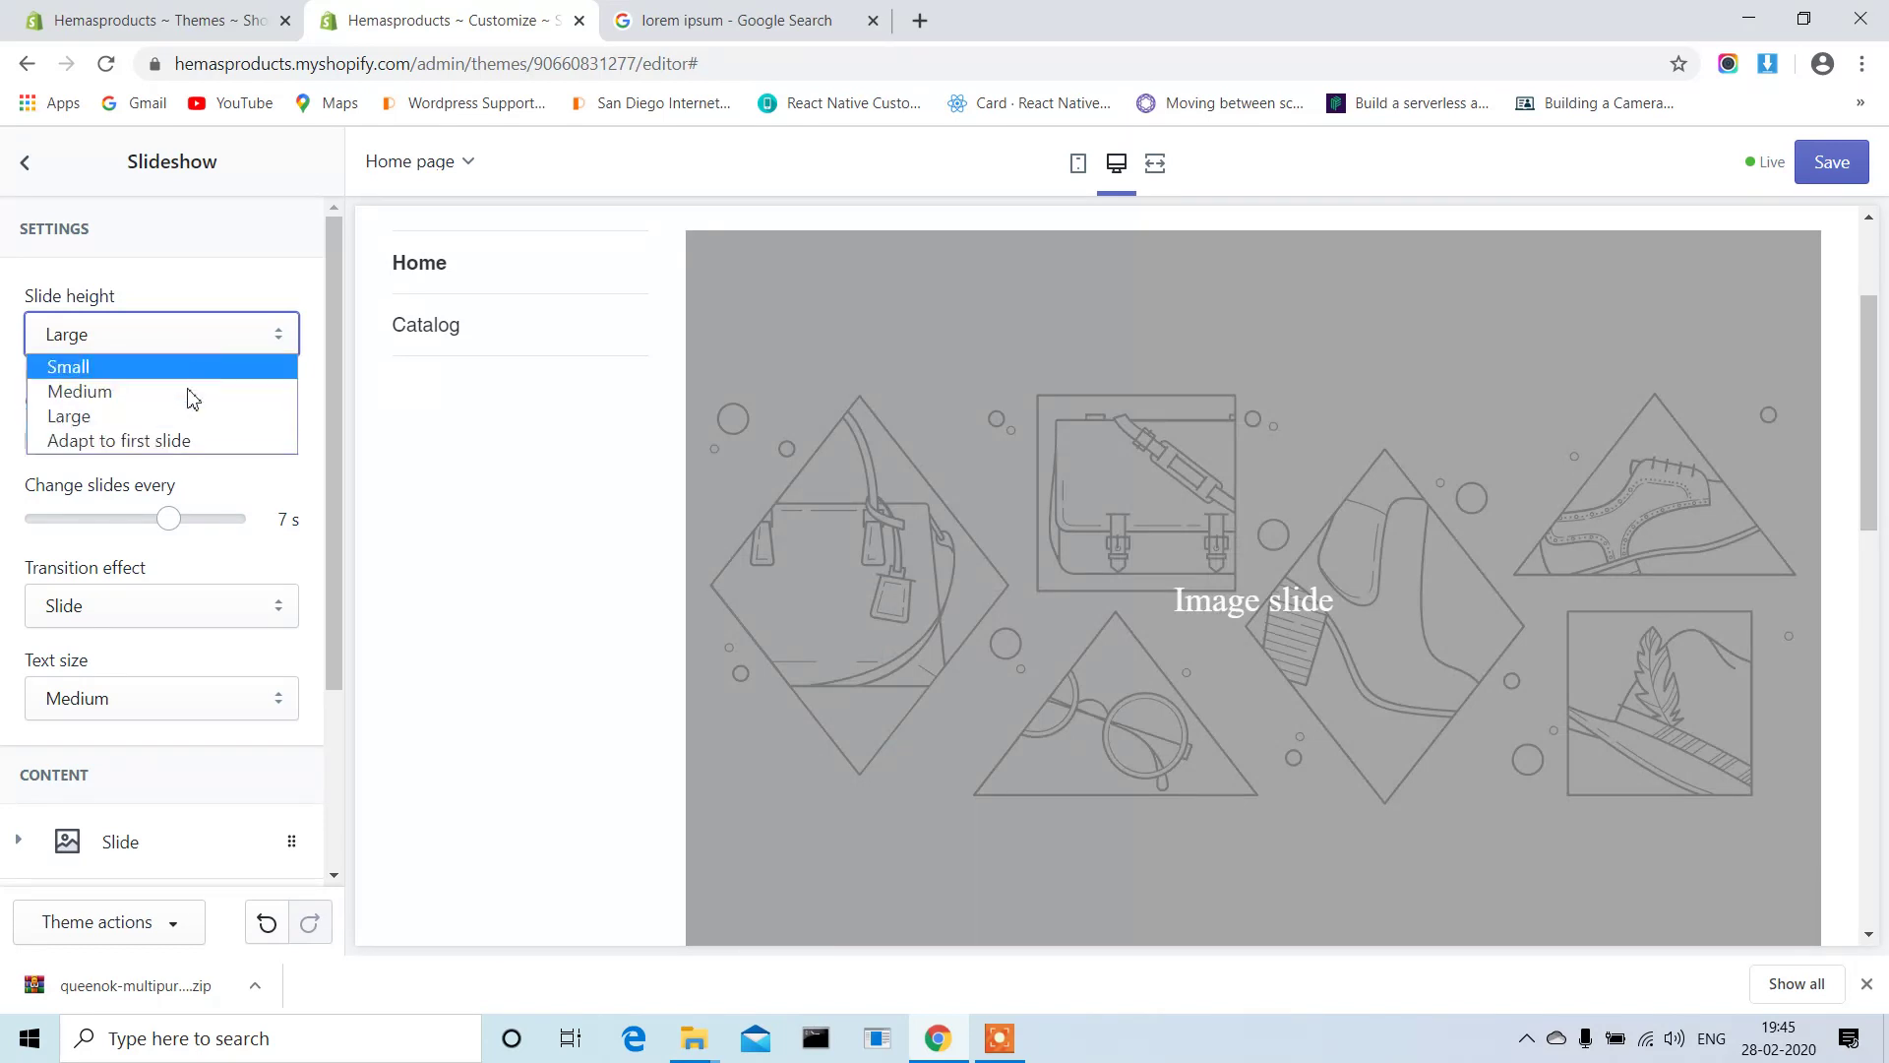
{"action": "left_click", "coordinate": [166, 444]}
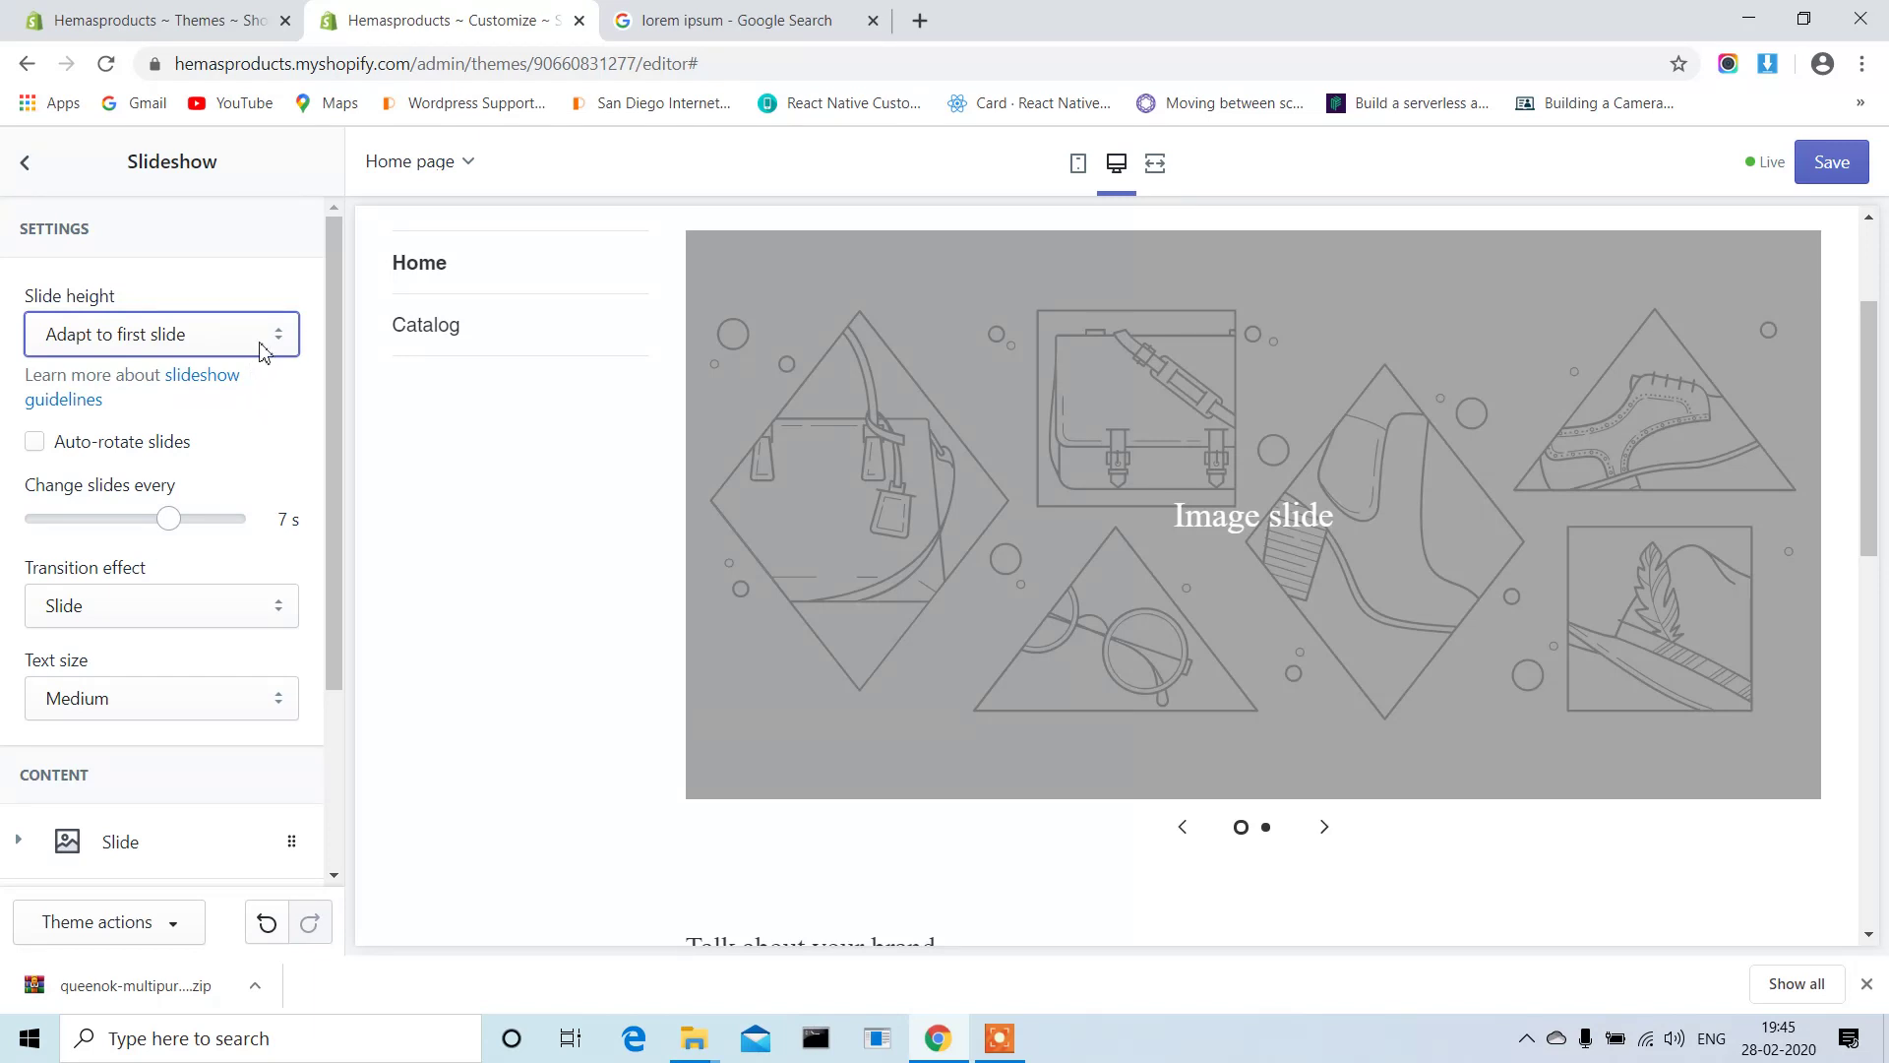
Turn on Auto-rotate slides, changing every 7 s.
{"action": "right_click", "coordinate": [332, 334]}
{"action": "left_click", "coordinate": [39, 449]}
{"action": "left_click", "coordinate": [39, 448]}
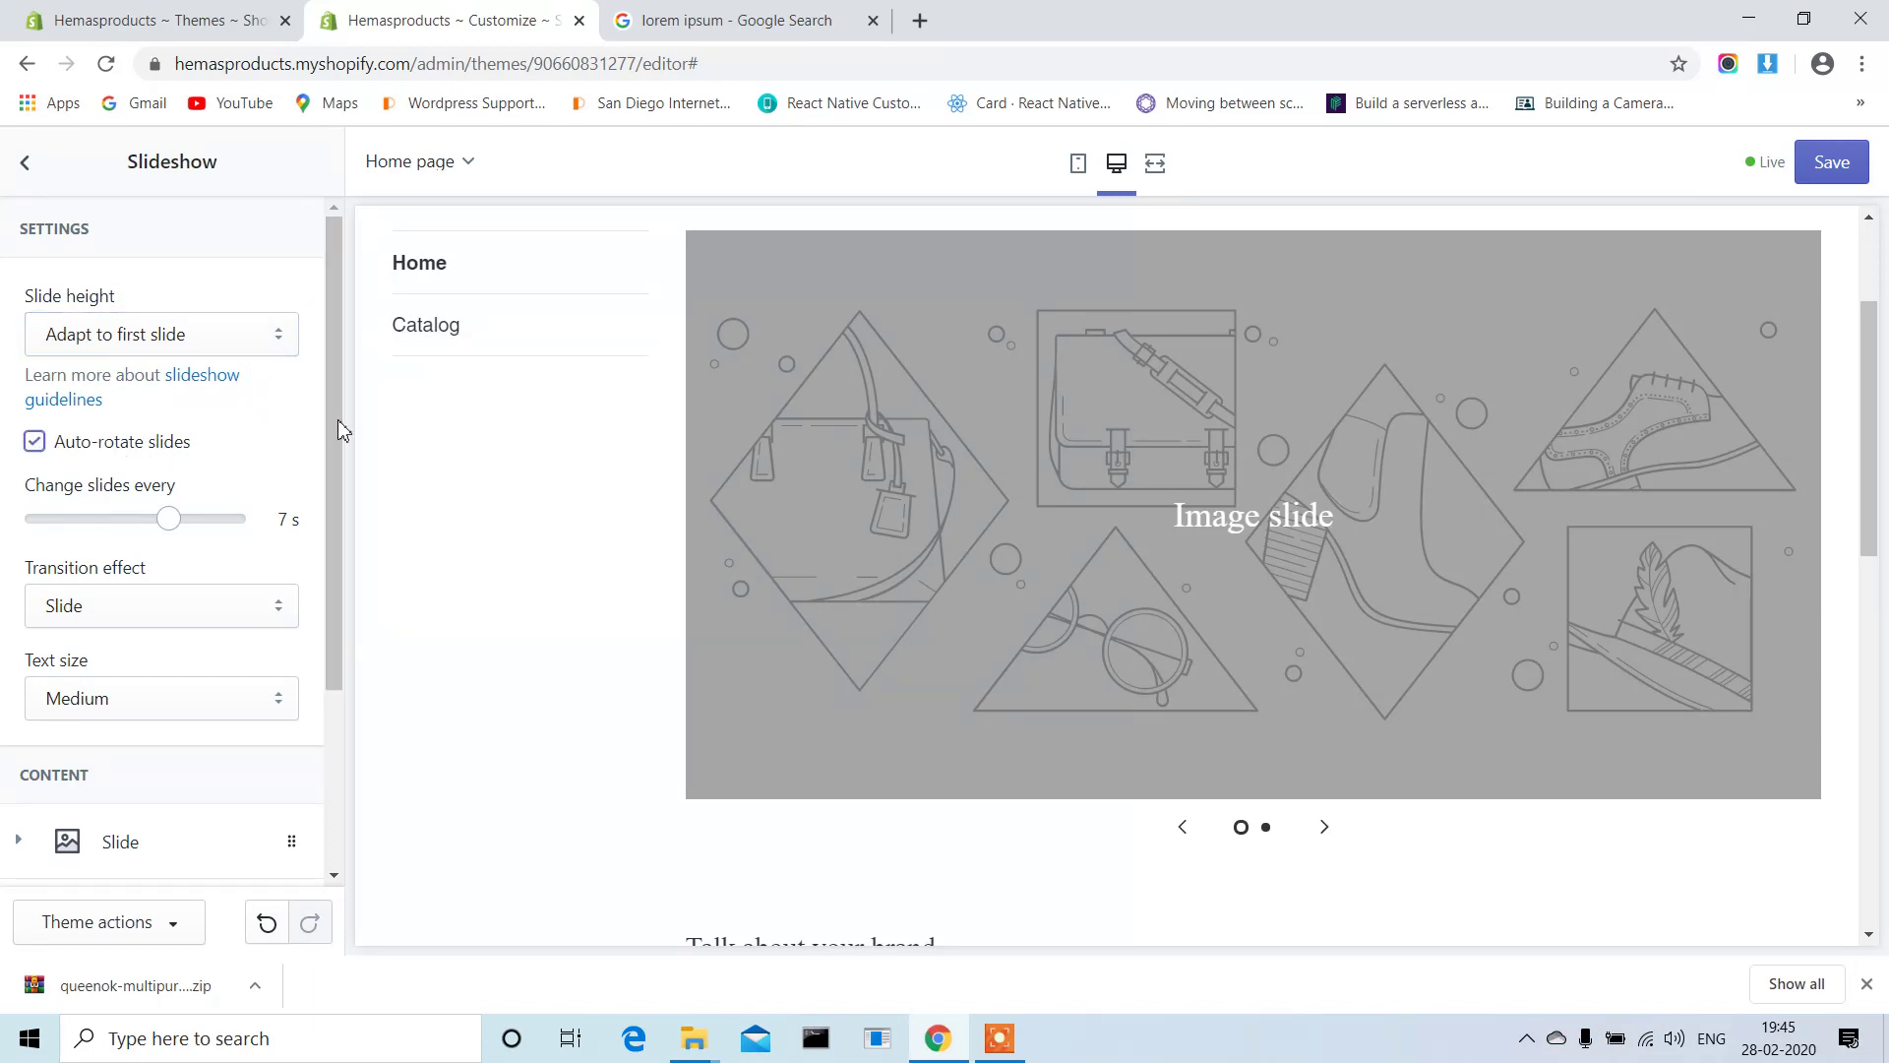
{"action": "left_click_drag", "start_coordinate": [334, 433], "coordinate": [341, 669]}
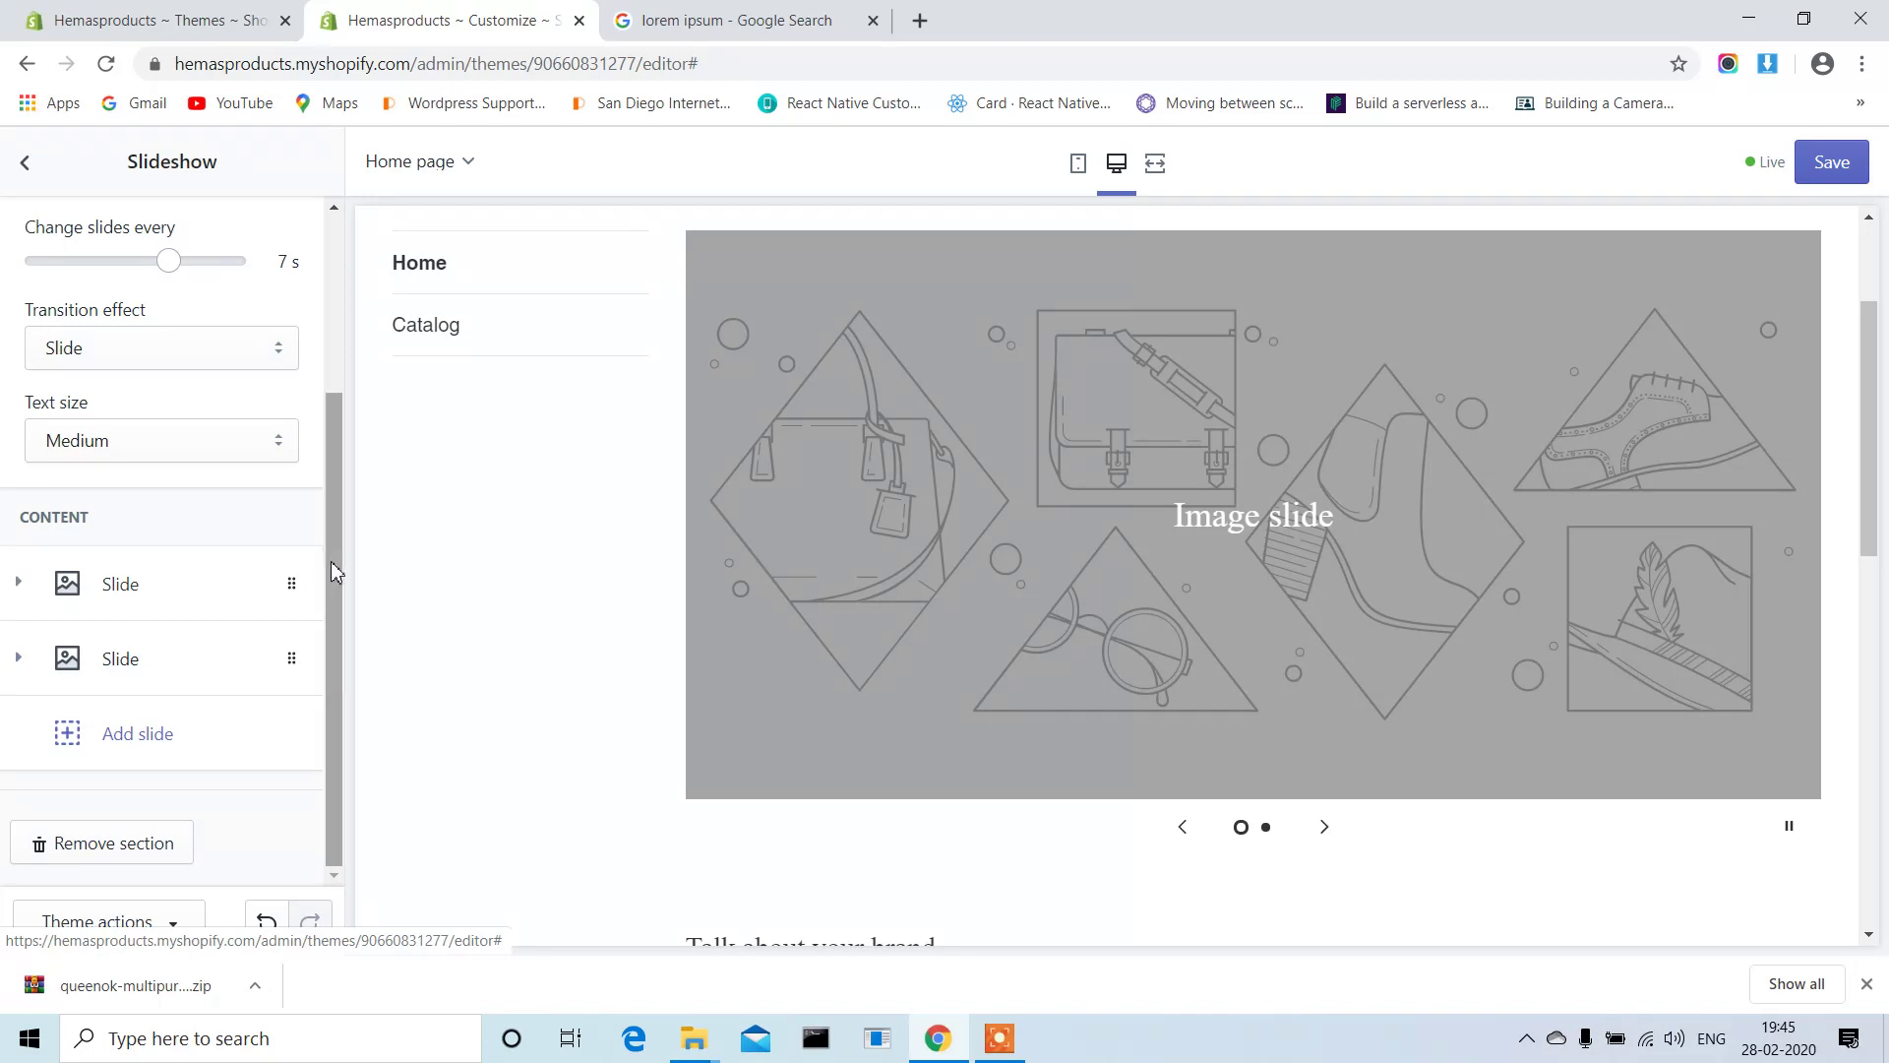
{"action": "left_click", "coordinate": [207, 596]}
{"action": "left_click", "coordinate": [210, 593]}
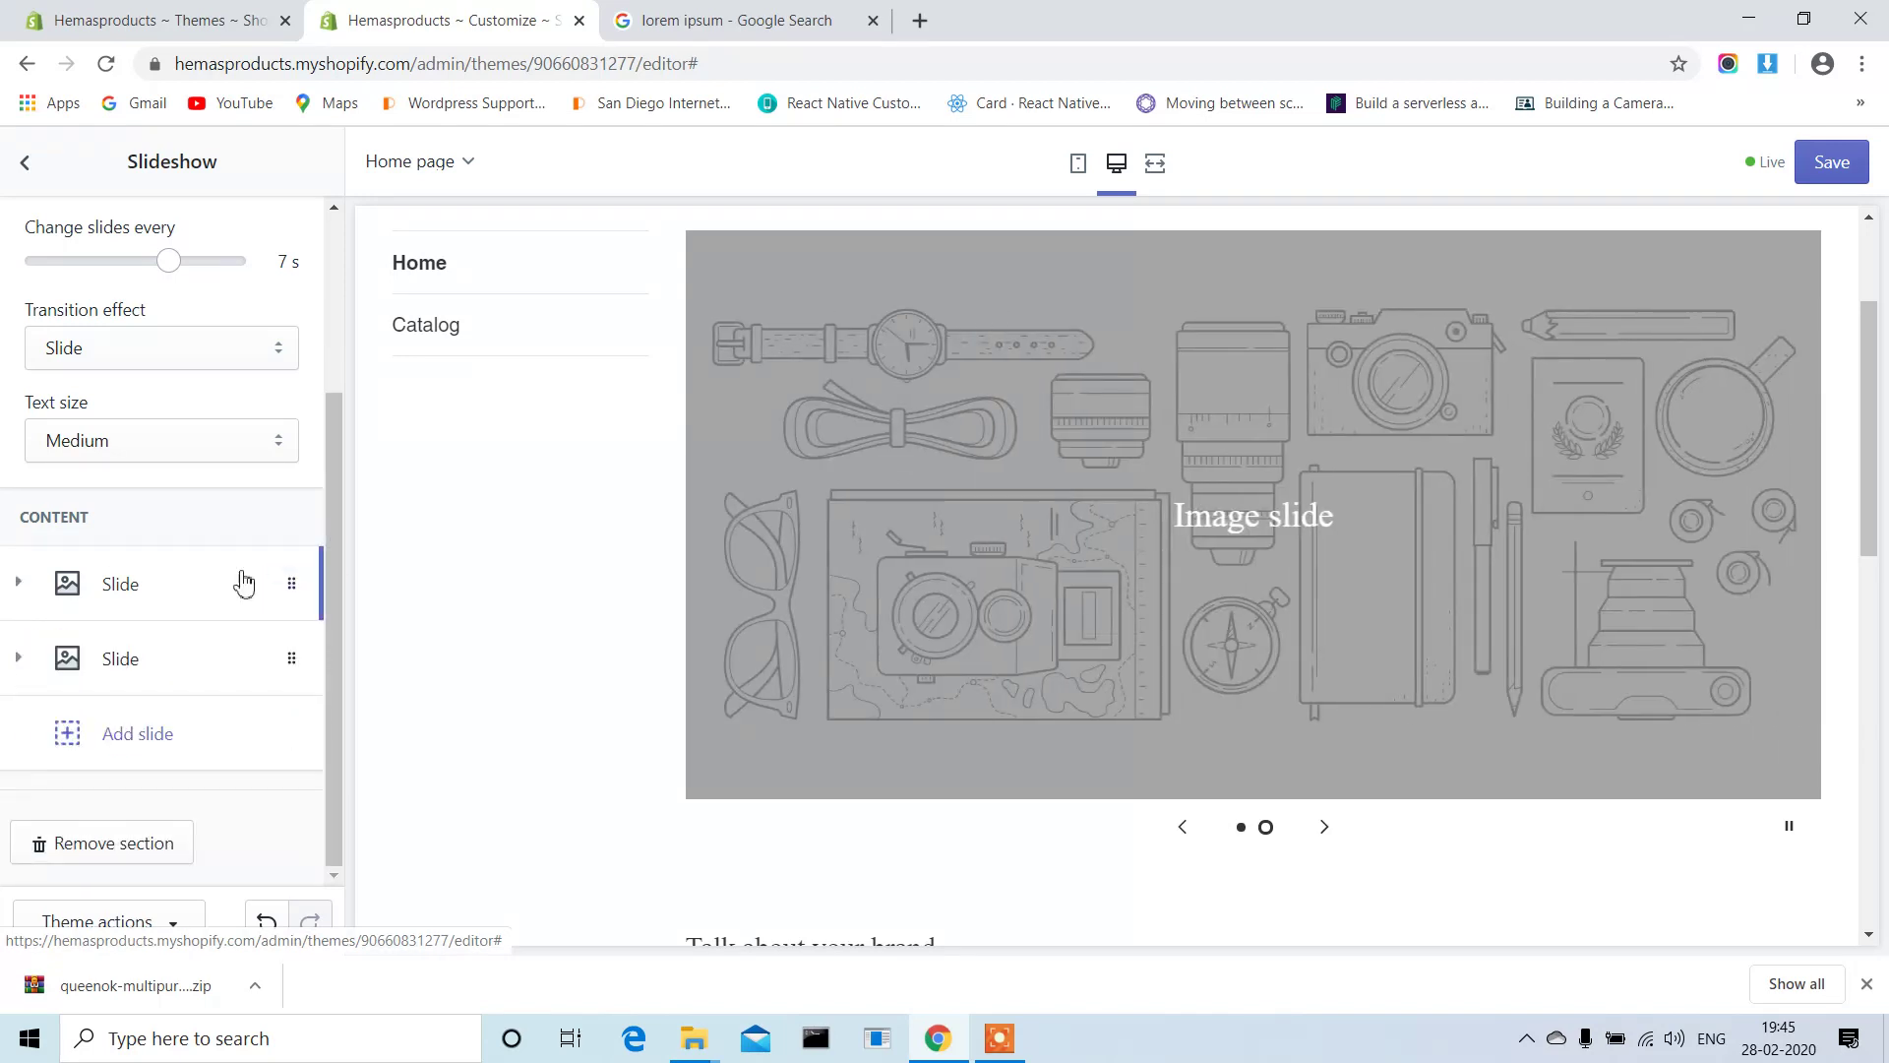
{"action": "left_click", "coordinate": [137, 593]}
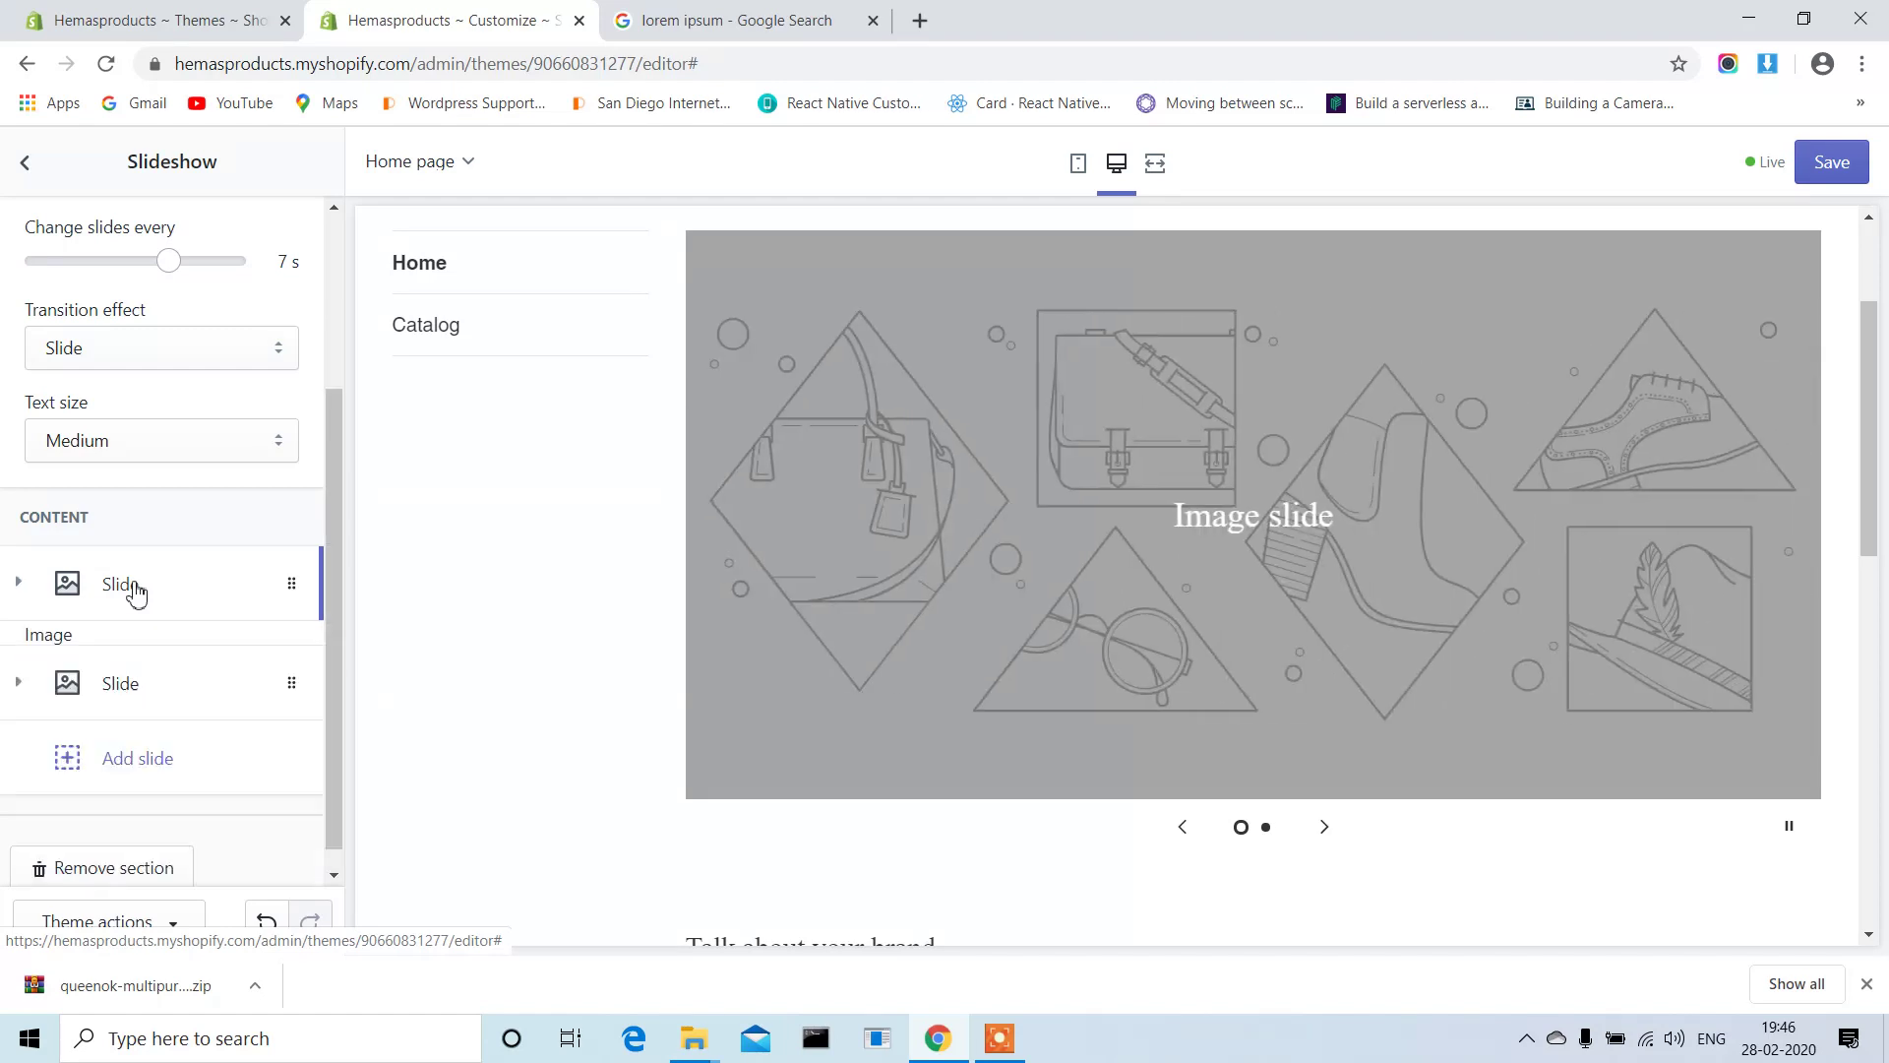
{"action": "left_click", "coordinate": [135, 594]}
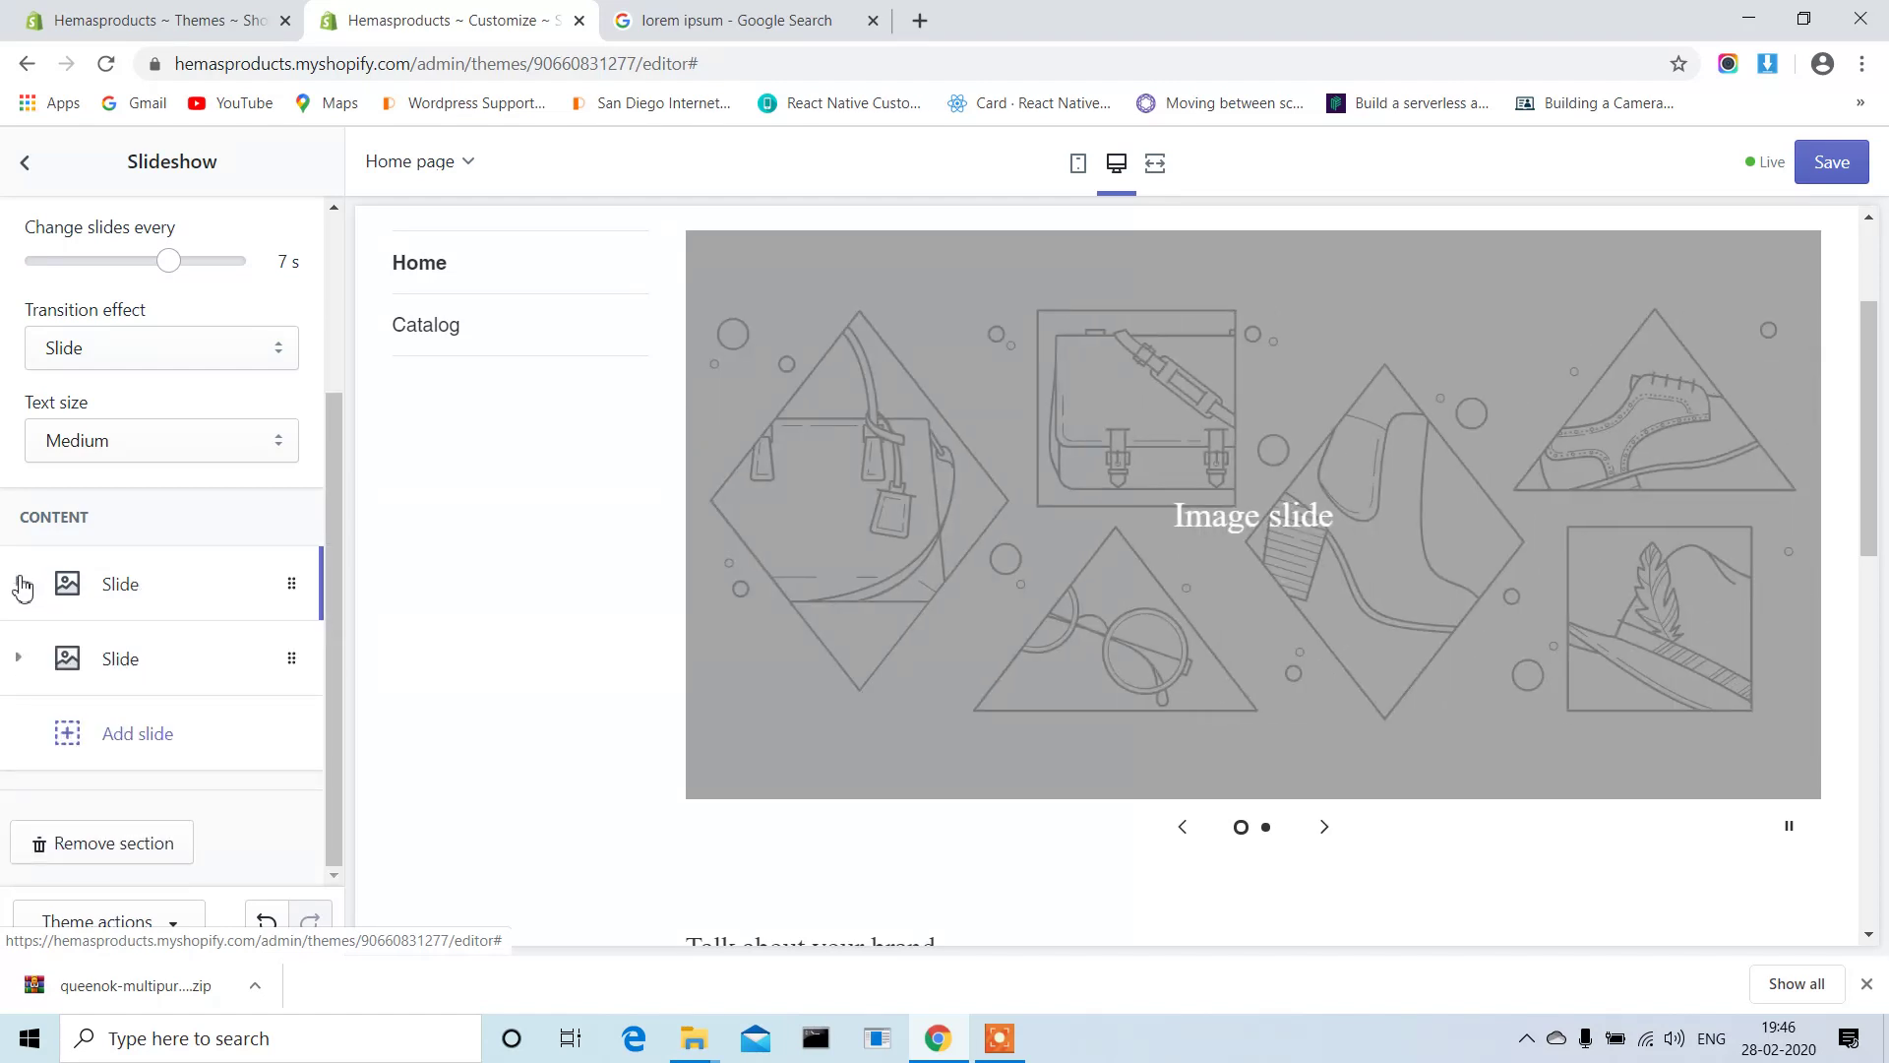
Upload main_banner1 and use it as the first slide's image.
{"action": "left_click", "coordinate": [20, 586]}
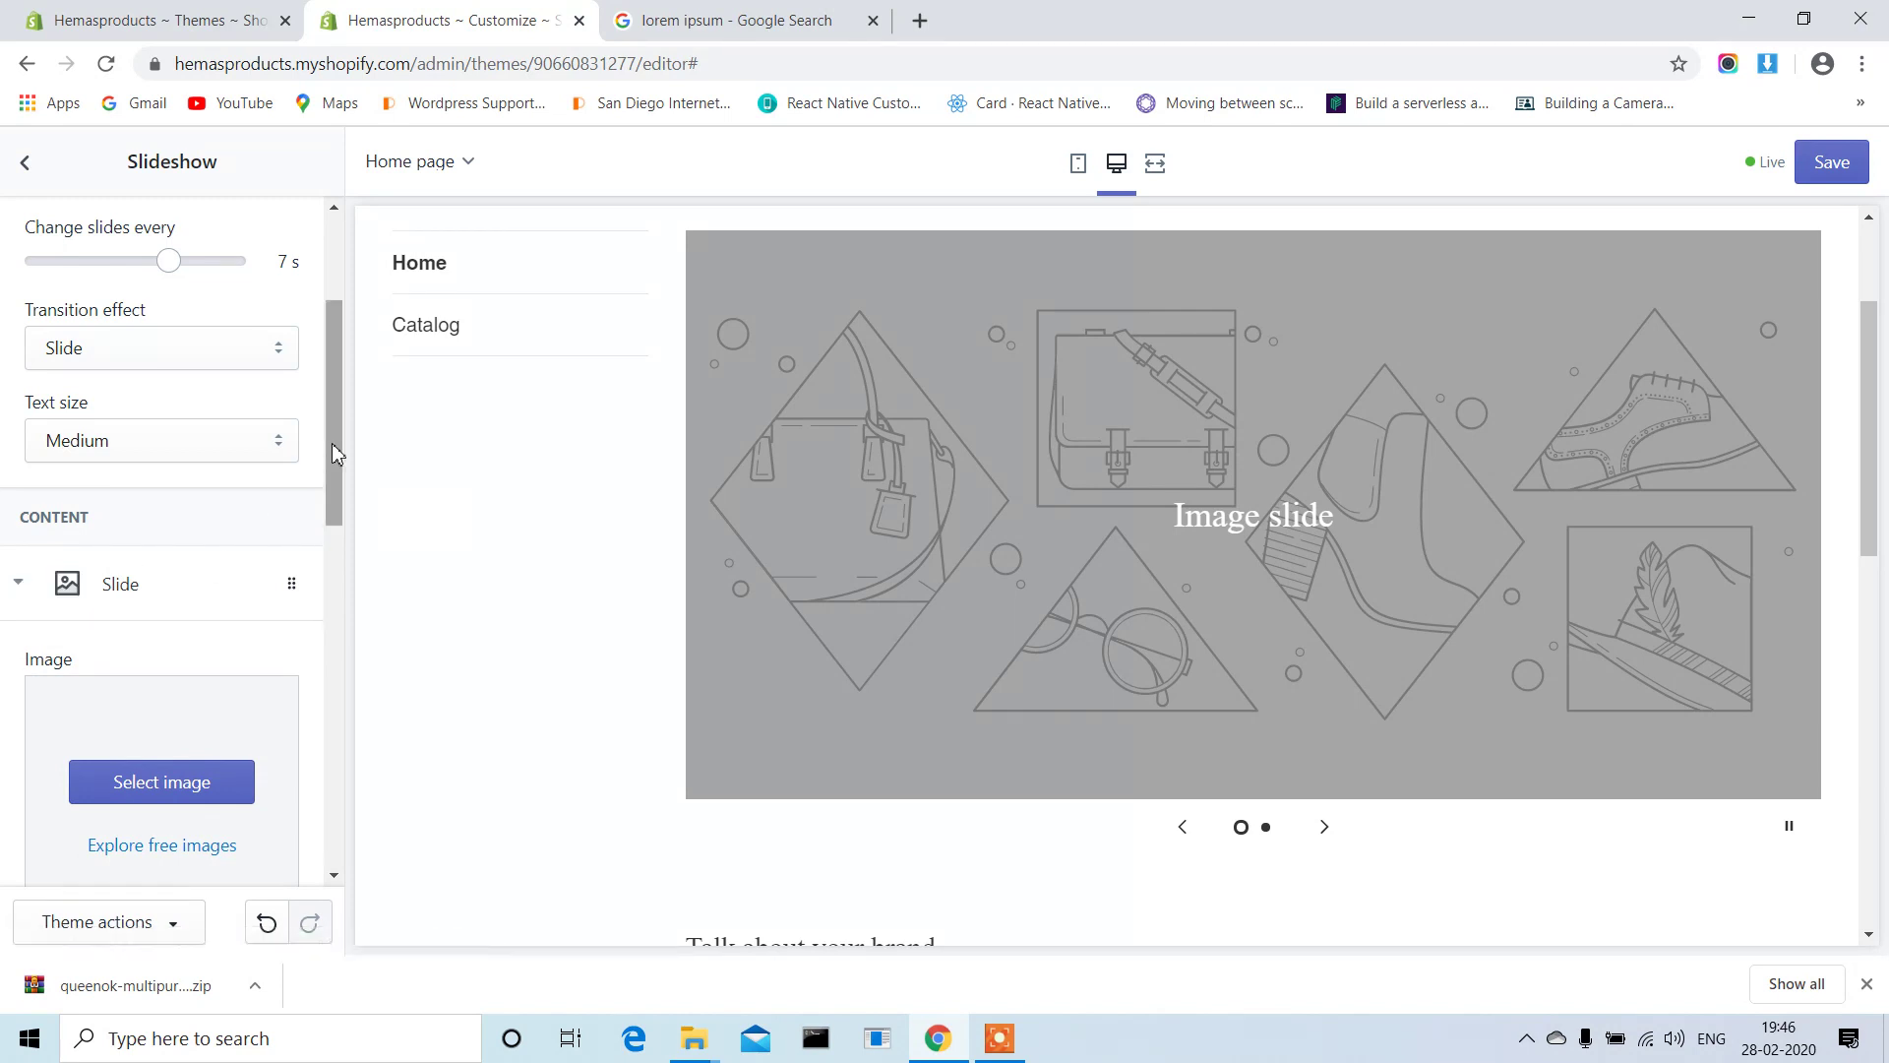
{"action": "left_click_drag", "start_coordinate": [334, 453], "coordinate": [345, 578]}
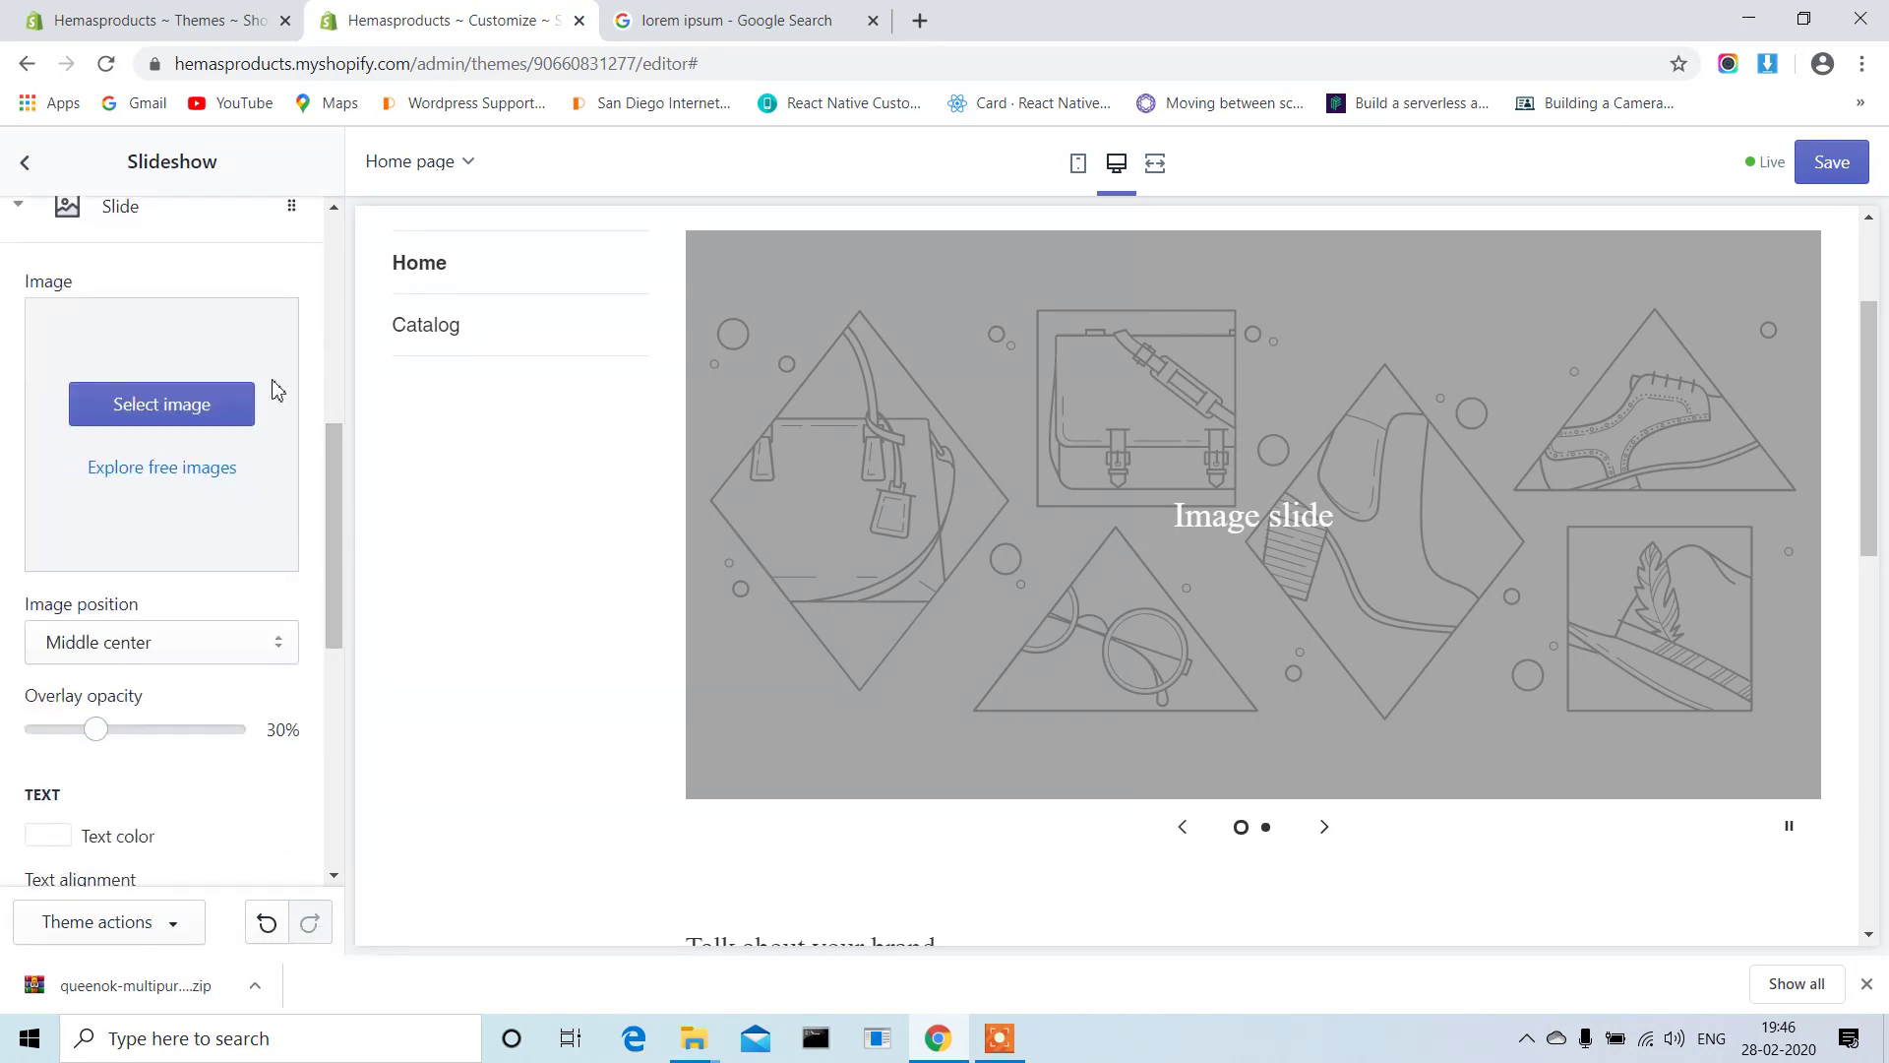
{"action": "left_click", "coordinate": [178, 403]}
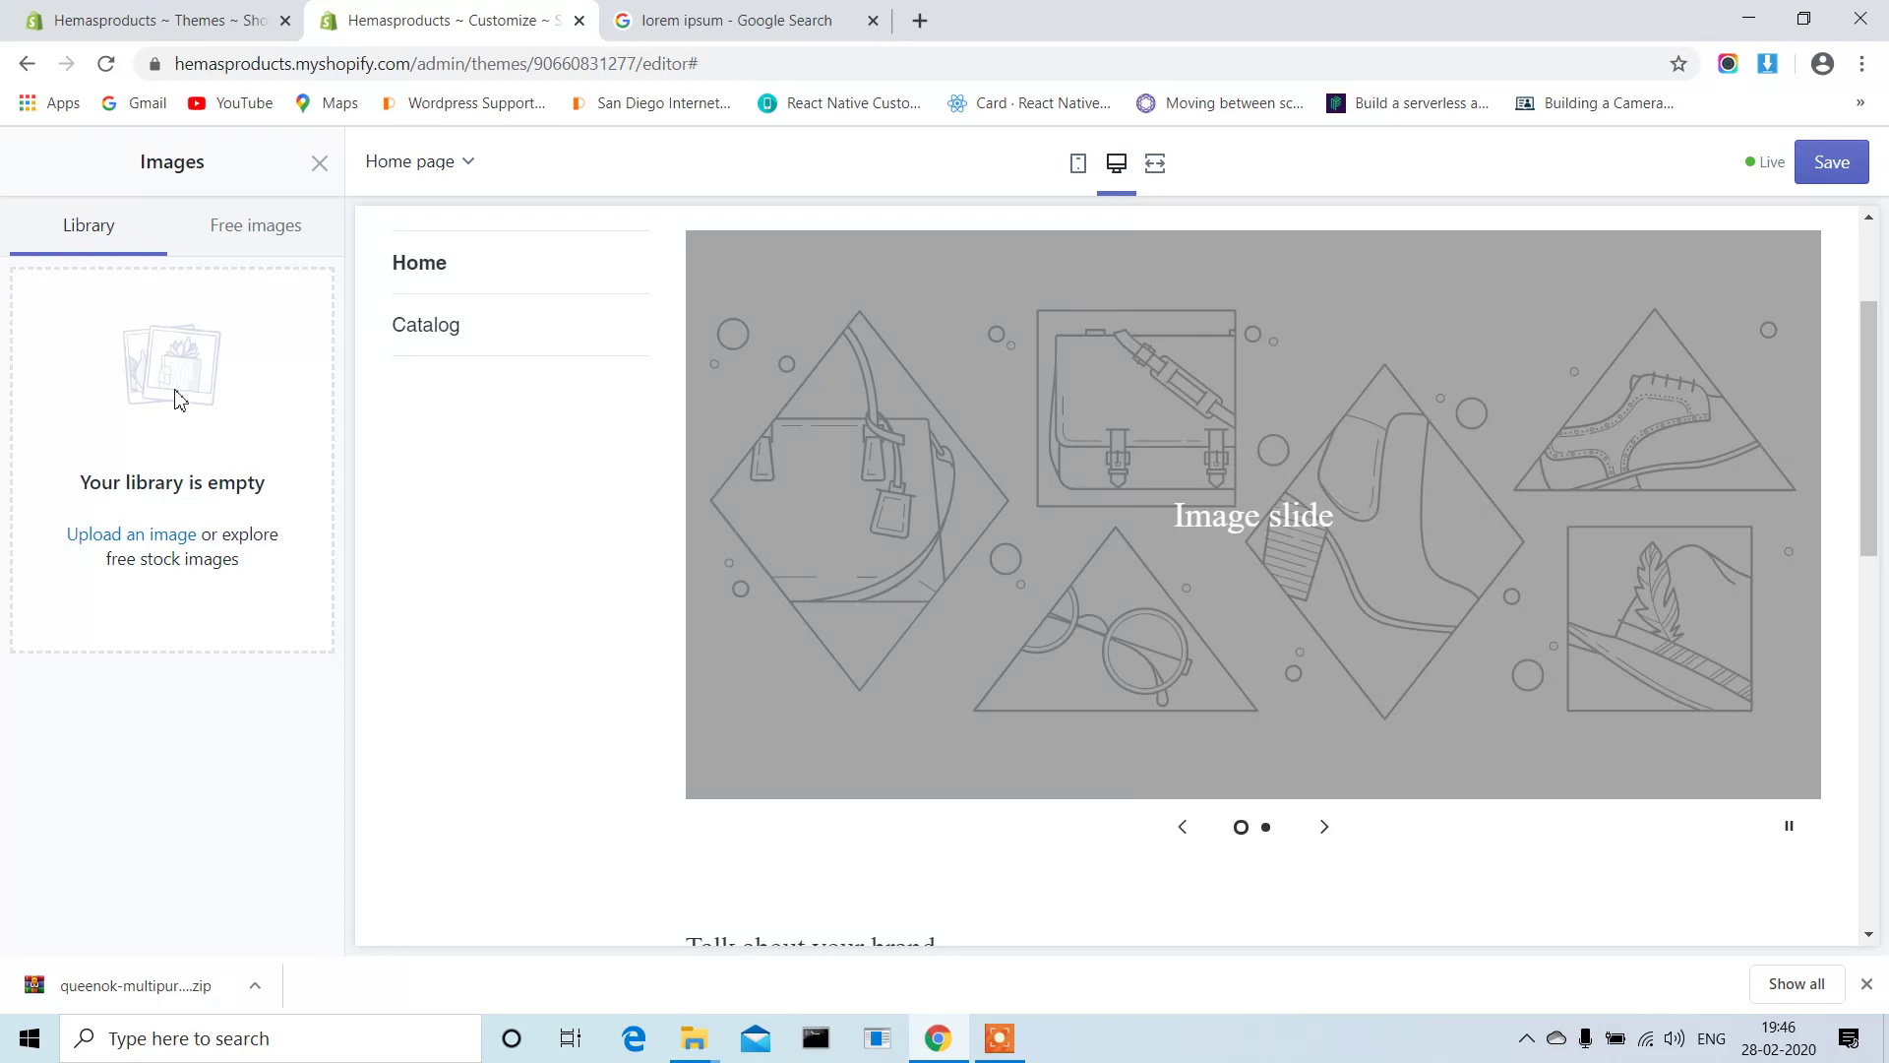
{"action": "double_click", "coordinate": [178, 400]}
{"action": "left_click", "coordinate": [175, 537]}
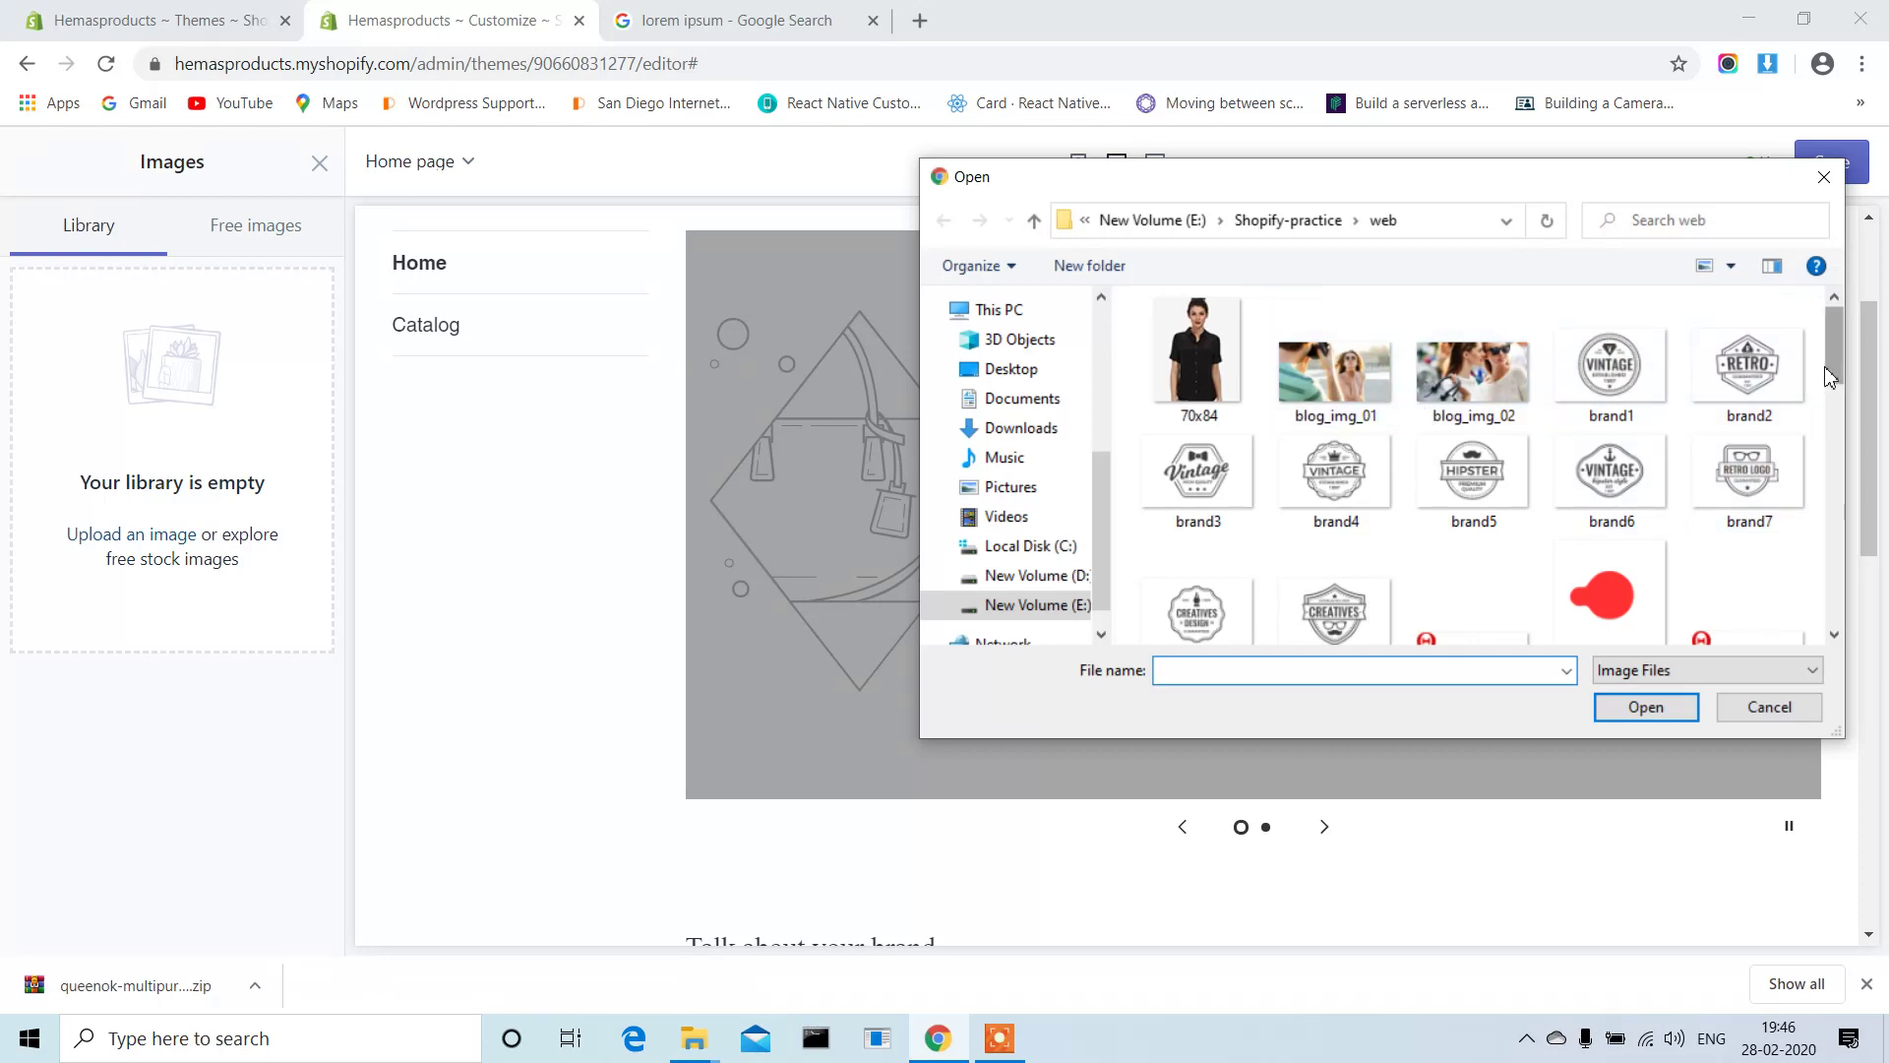
{"action": "scroll", "coordinate": [1840, 471], "scroll_direction": "down", "scroll_amount": 1}
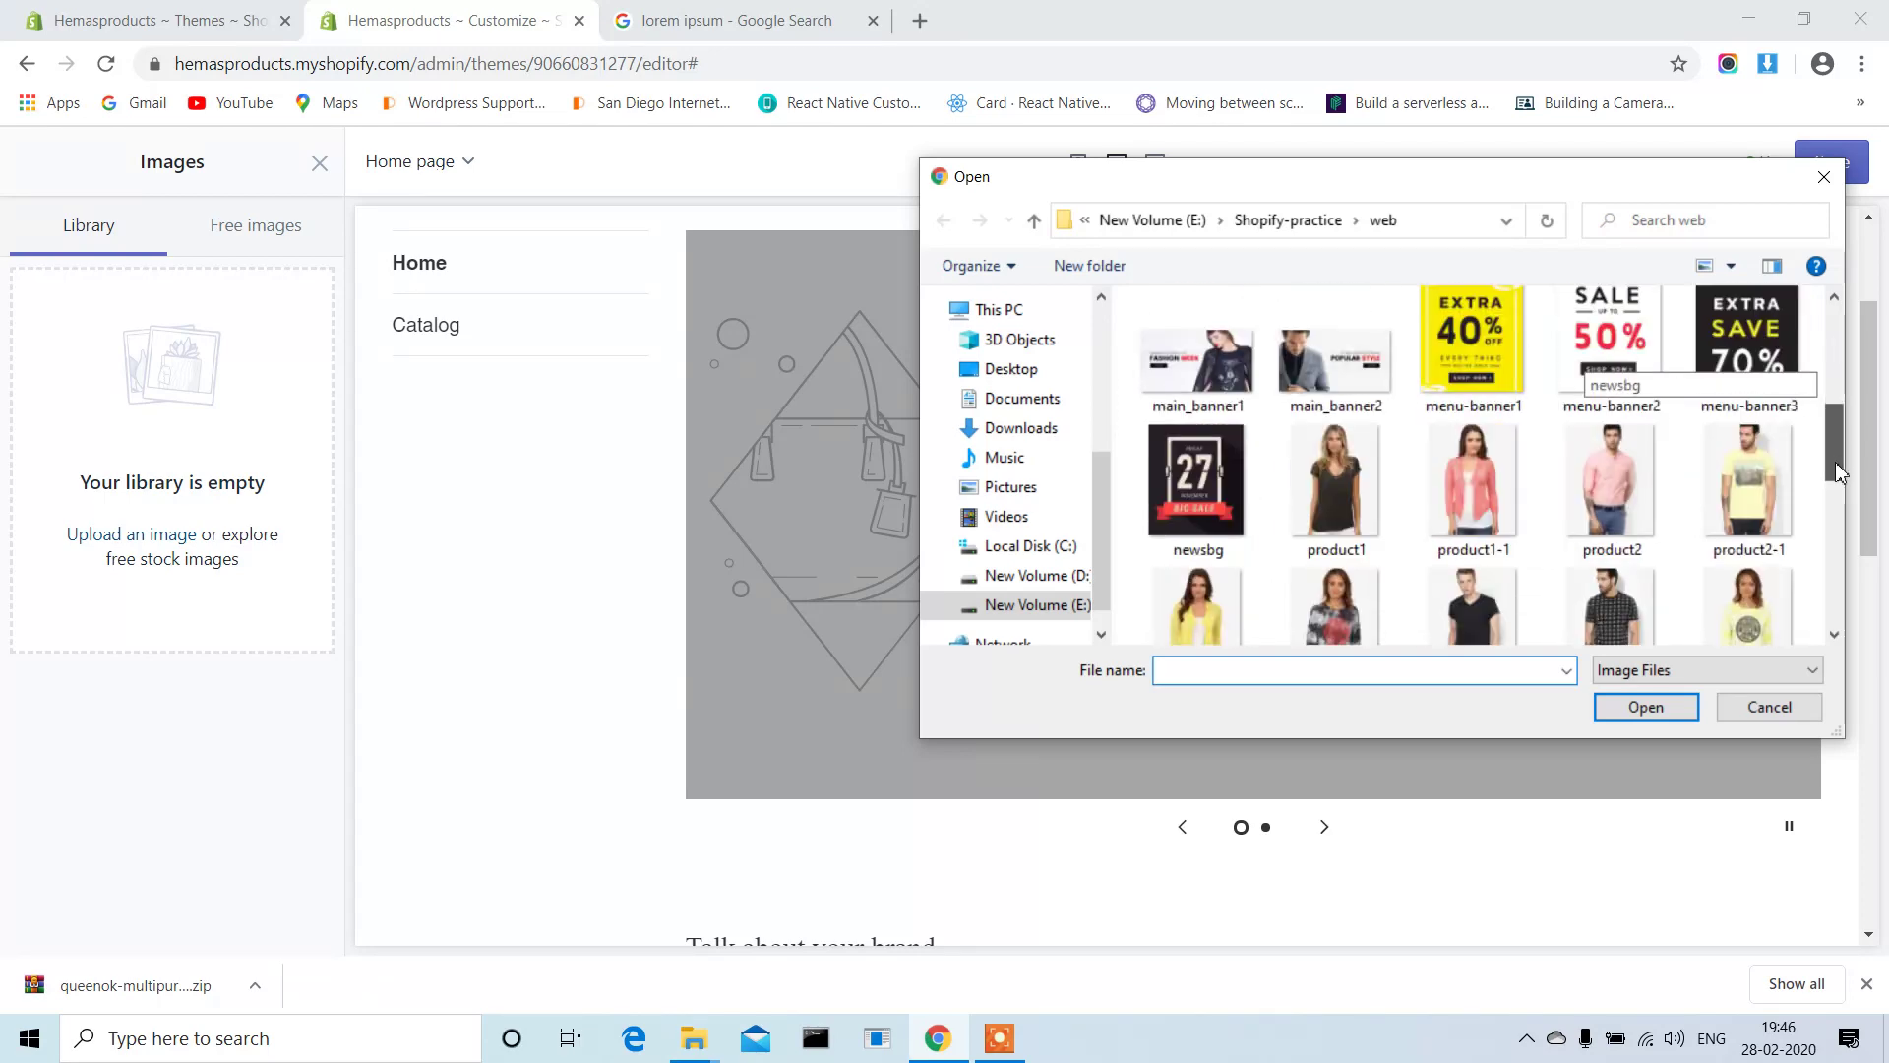
{"action": "left_click", "coordinate": [1218, 377]}
{"action": "double_click", "coordinate": [1218, 371]}
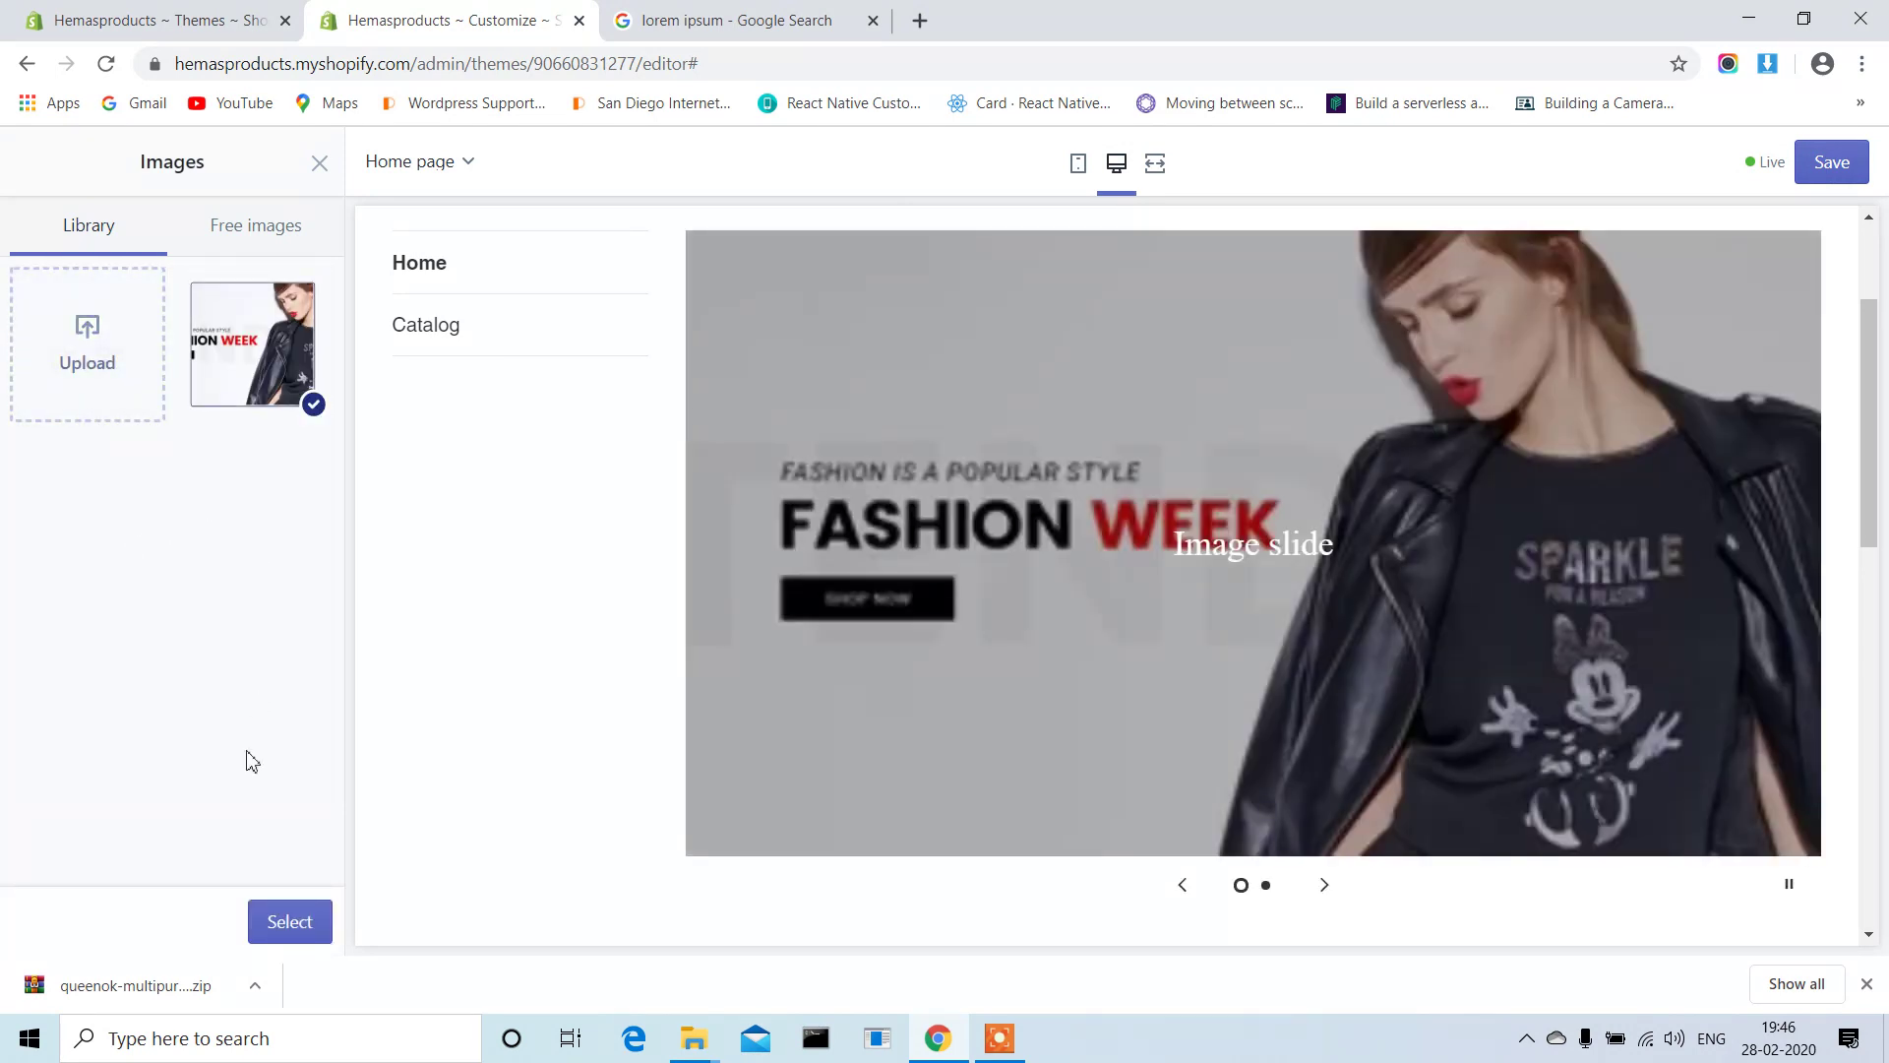
{"action": "left_click", "coordinate": [283, 921]}
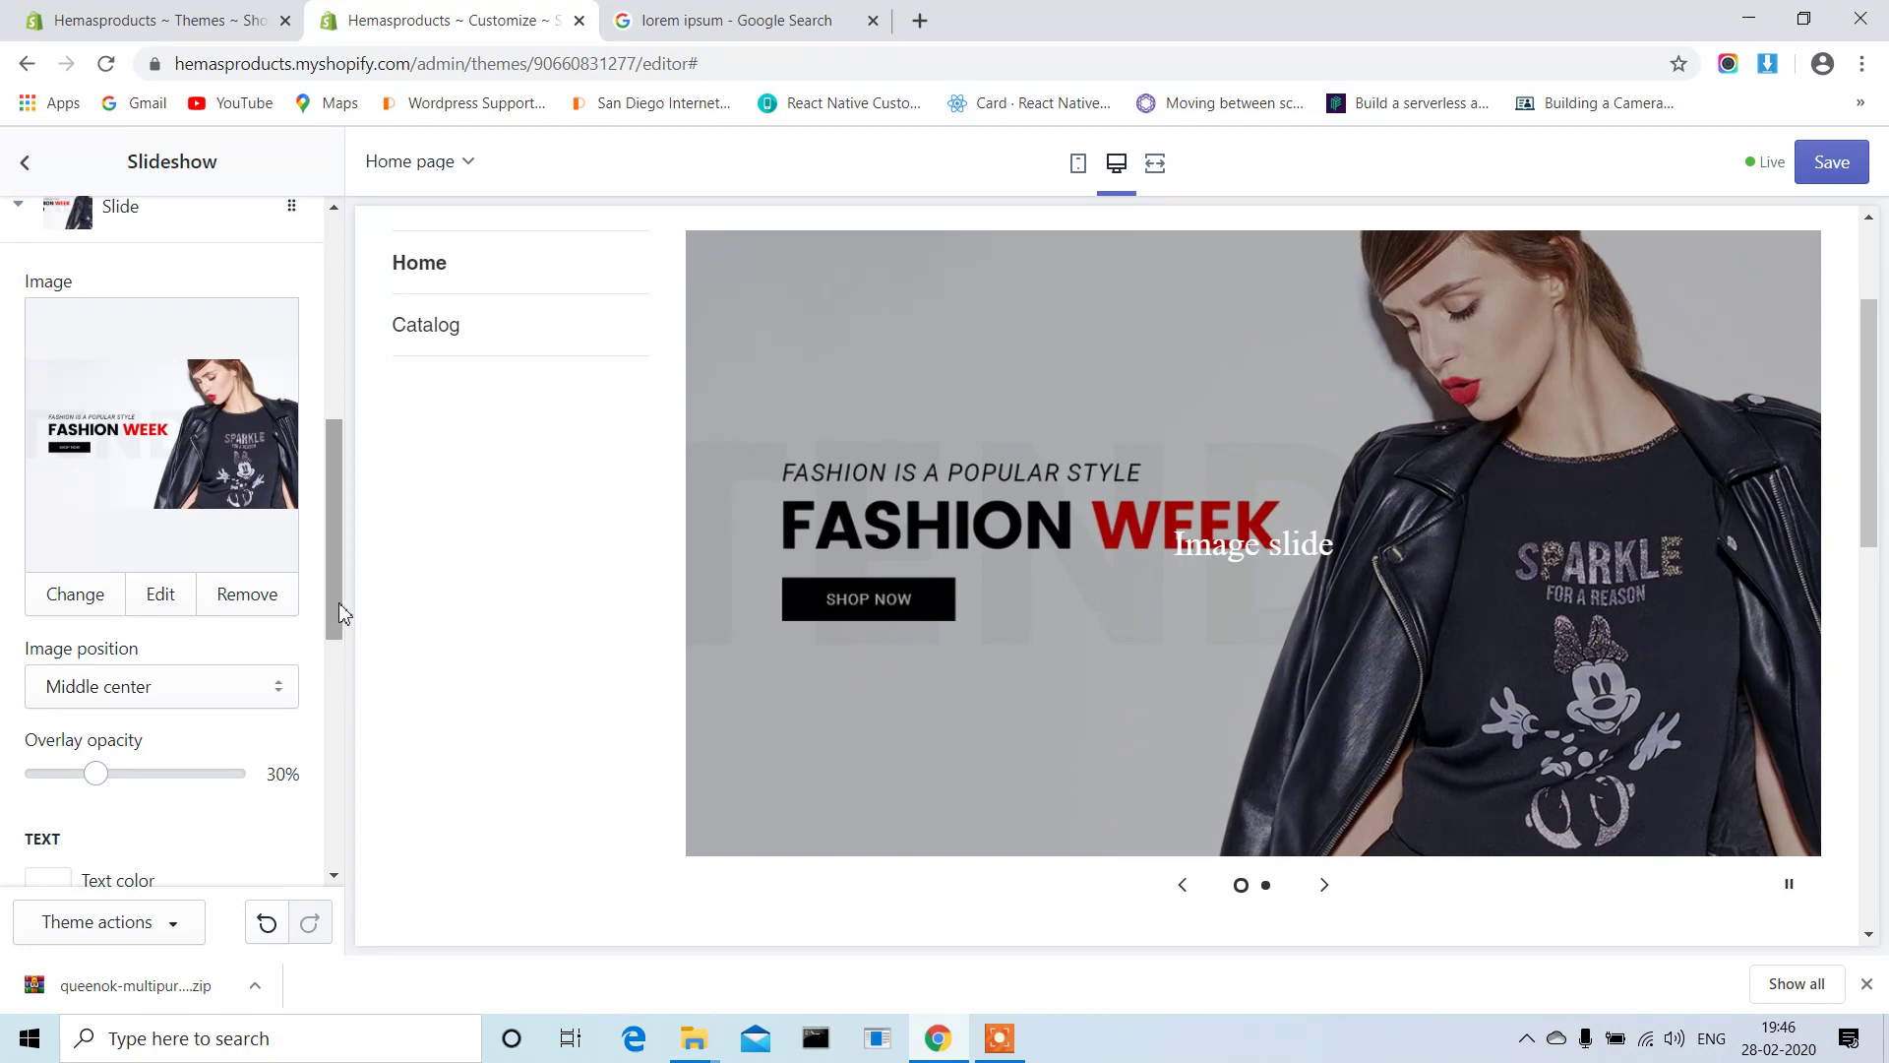
Clear the first slide's heading text.
{"action": "left_click_drag", "start_coordinate": [338, 602], "coordinate": [334, 740]}
{"action": "triple_click", "coordinate": [89, 630]}
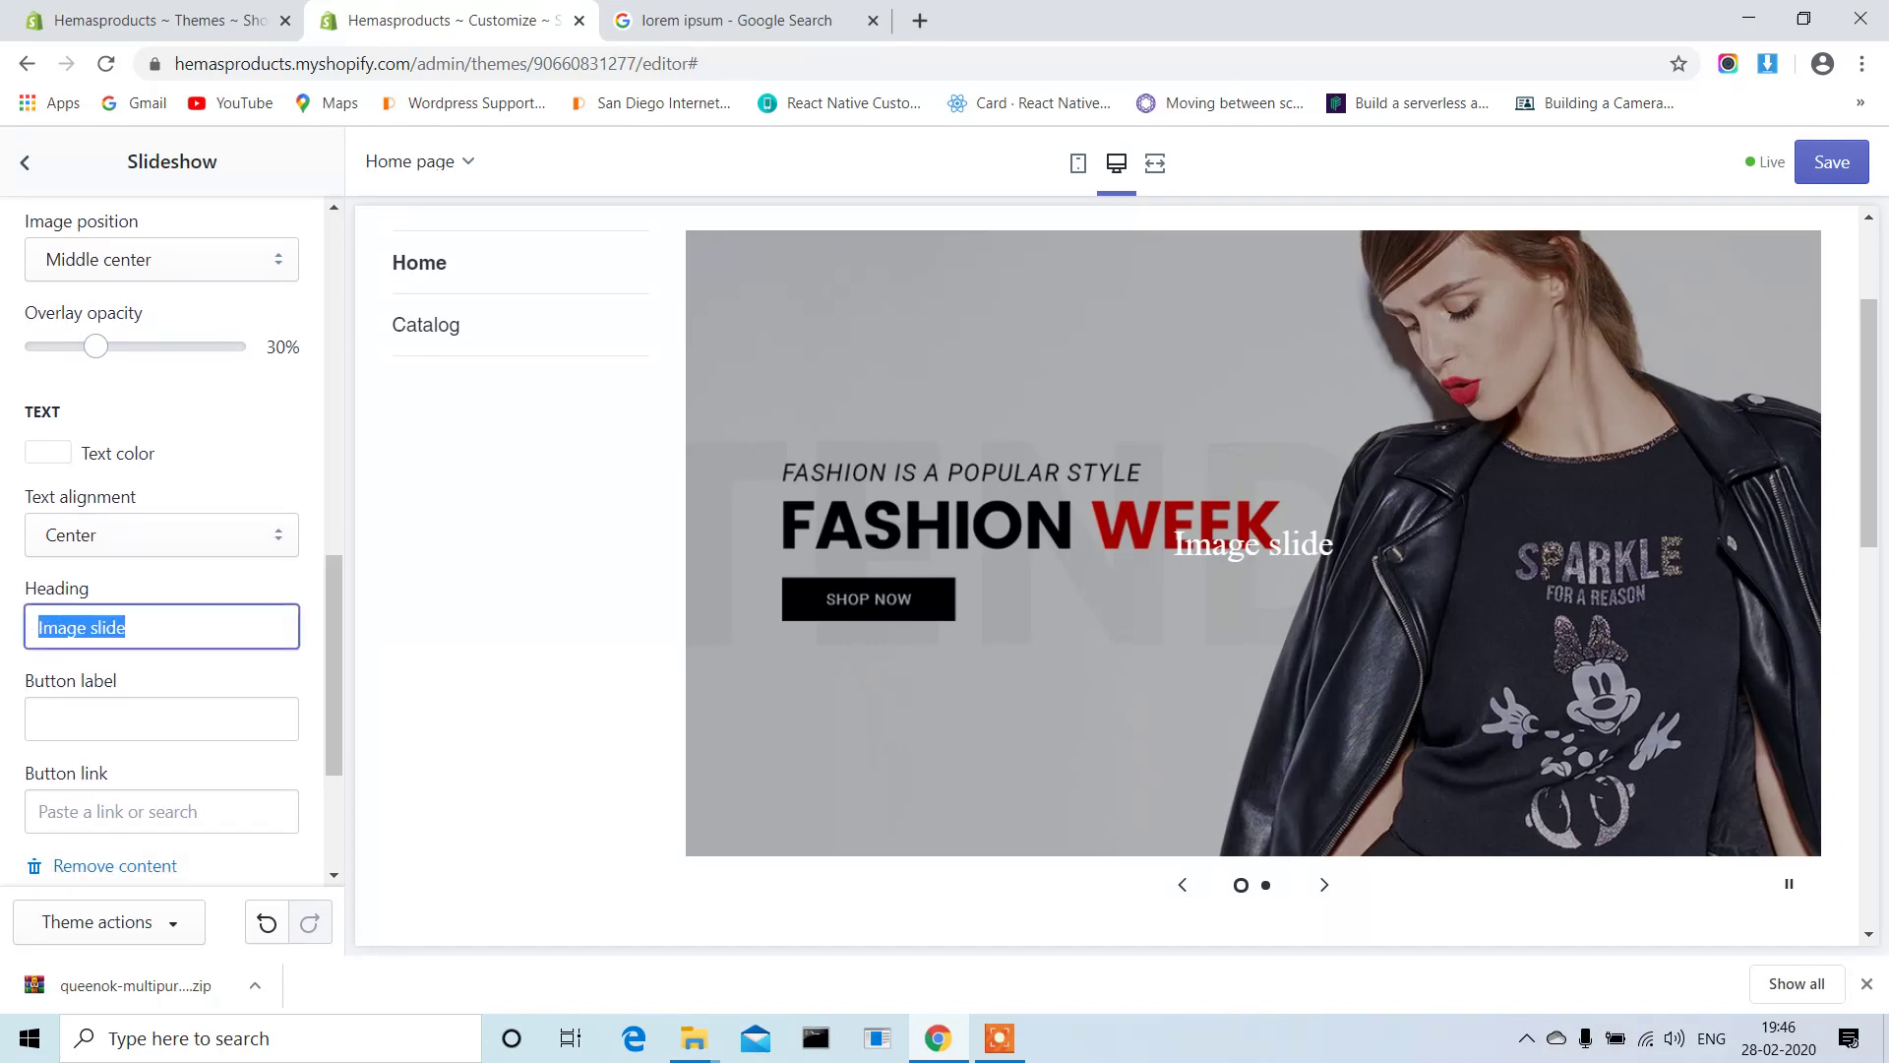
{"action": "key", "text": "BackSpace"}
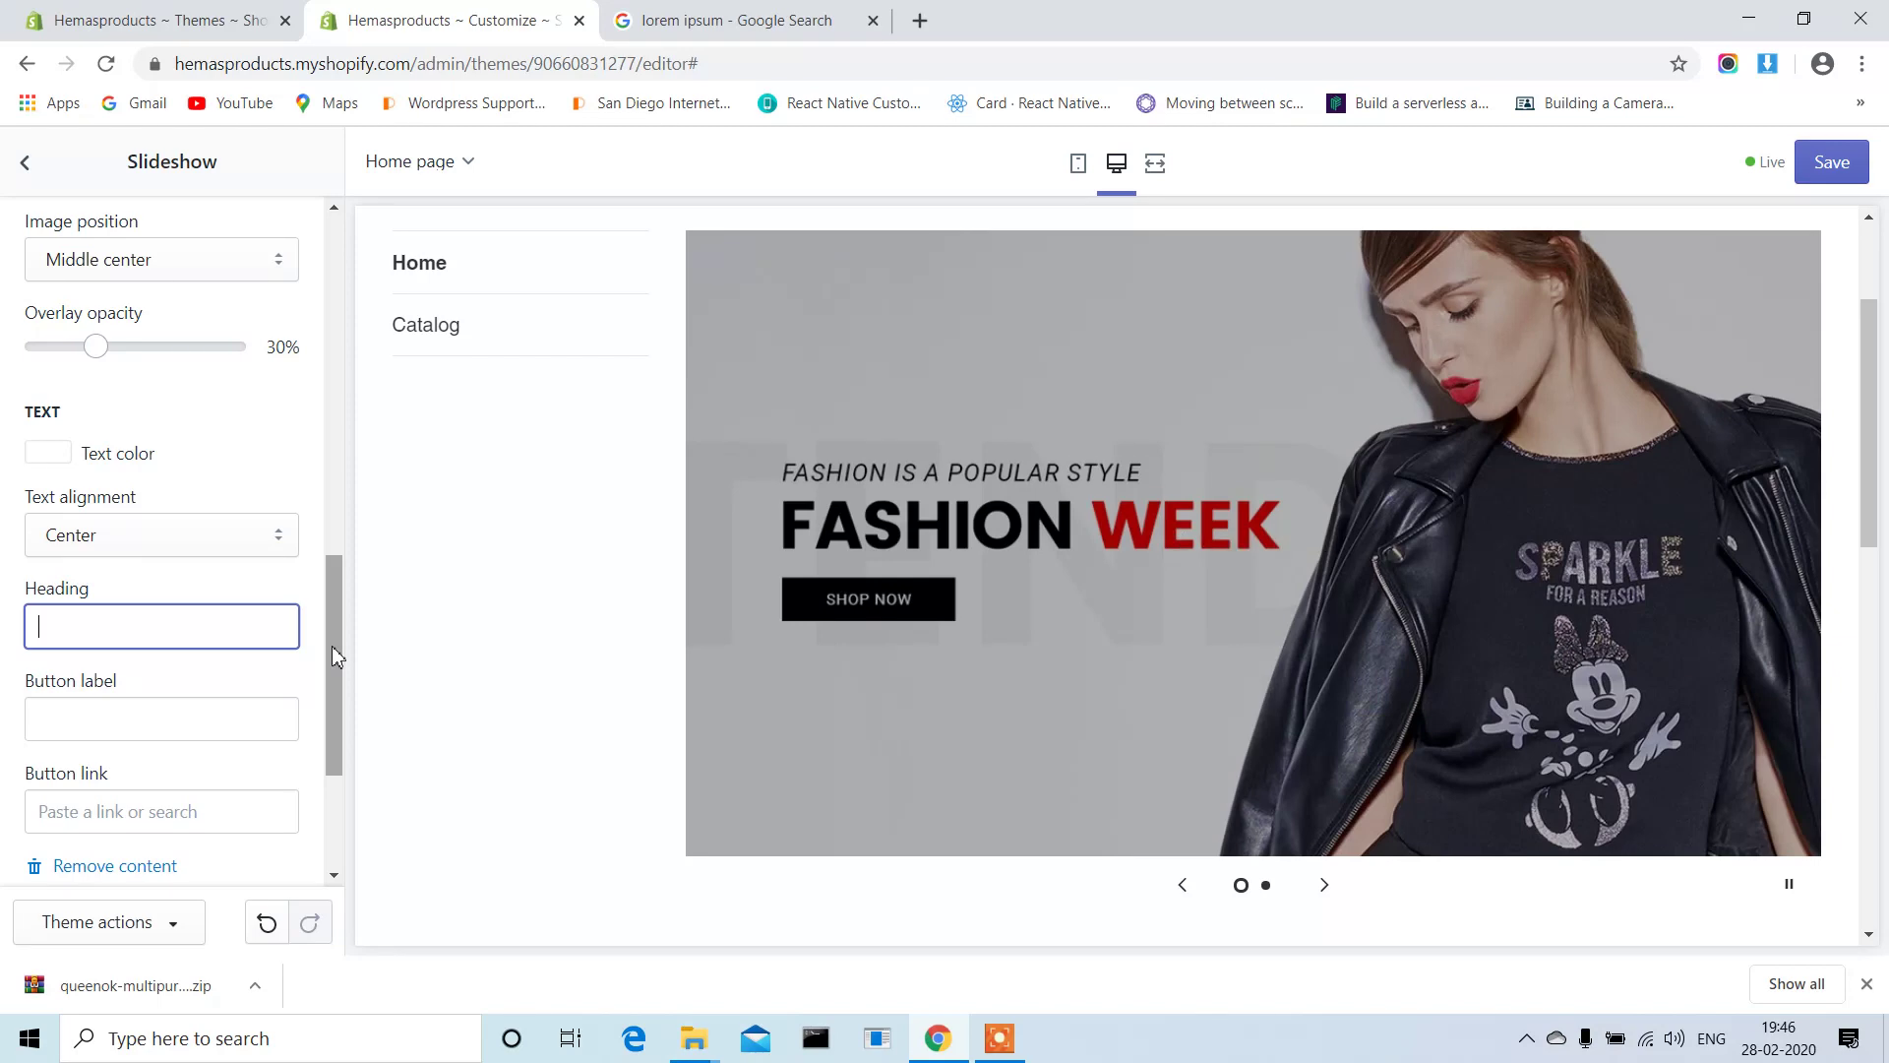
Link the first slide's button to the T shirt product.
{"action": "left_click_drag", "start_coordinate": [333, 646], "coordinate": [337, 780]}
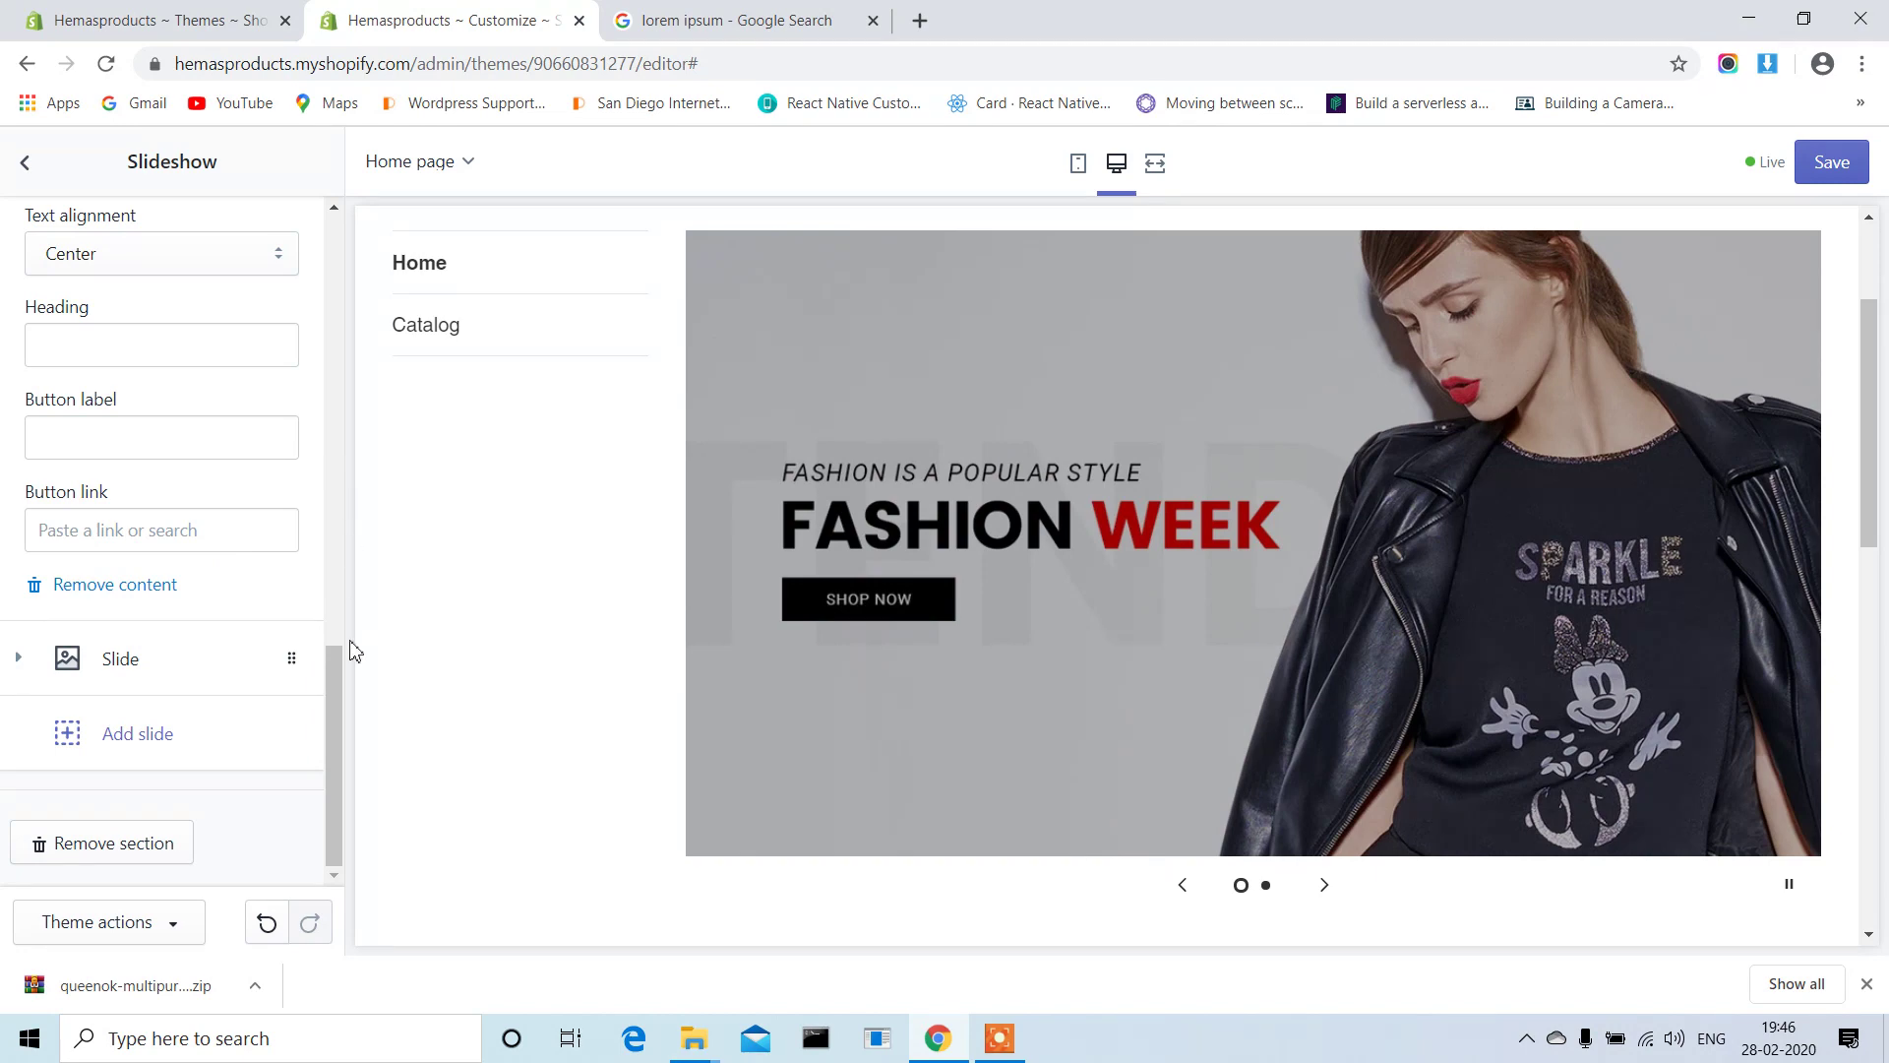
{"action": "left_click_drag", "start_coordinate": [338, 670], "coordinate": [346, 624]}
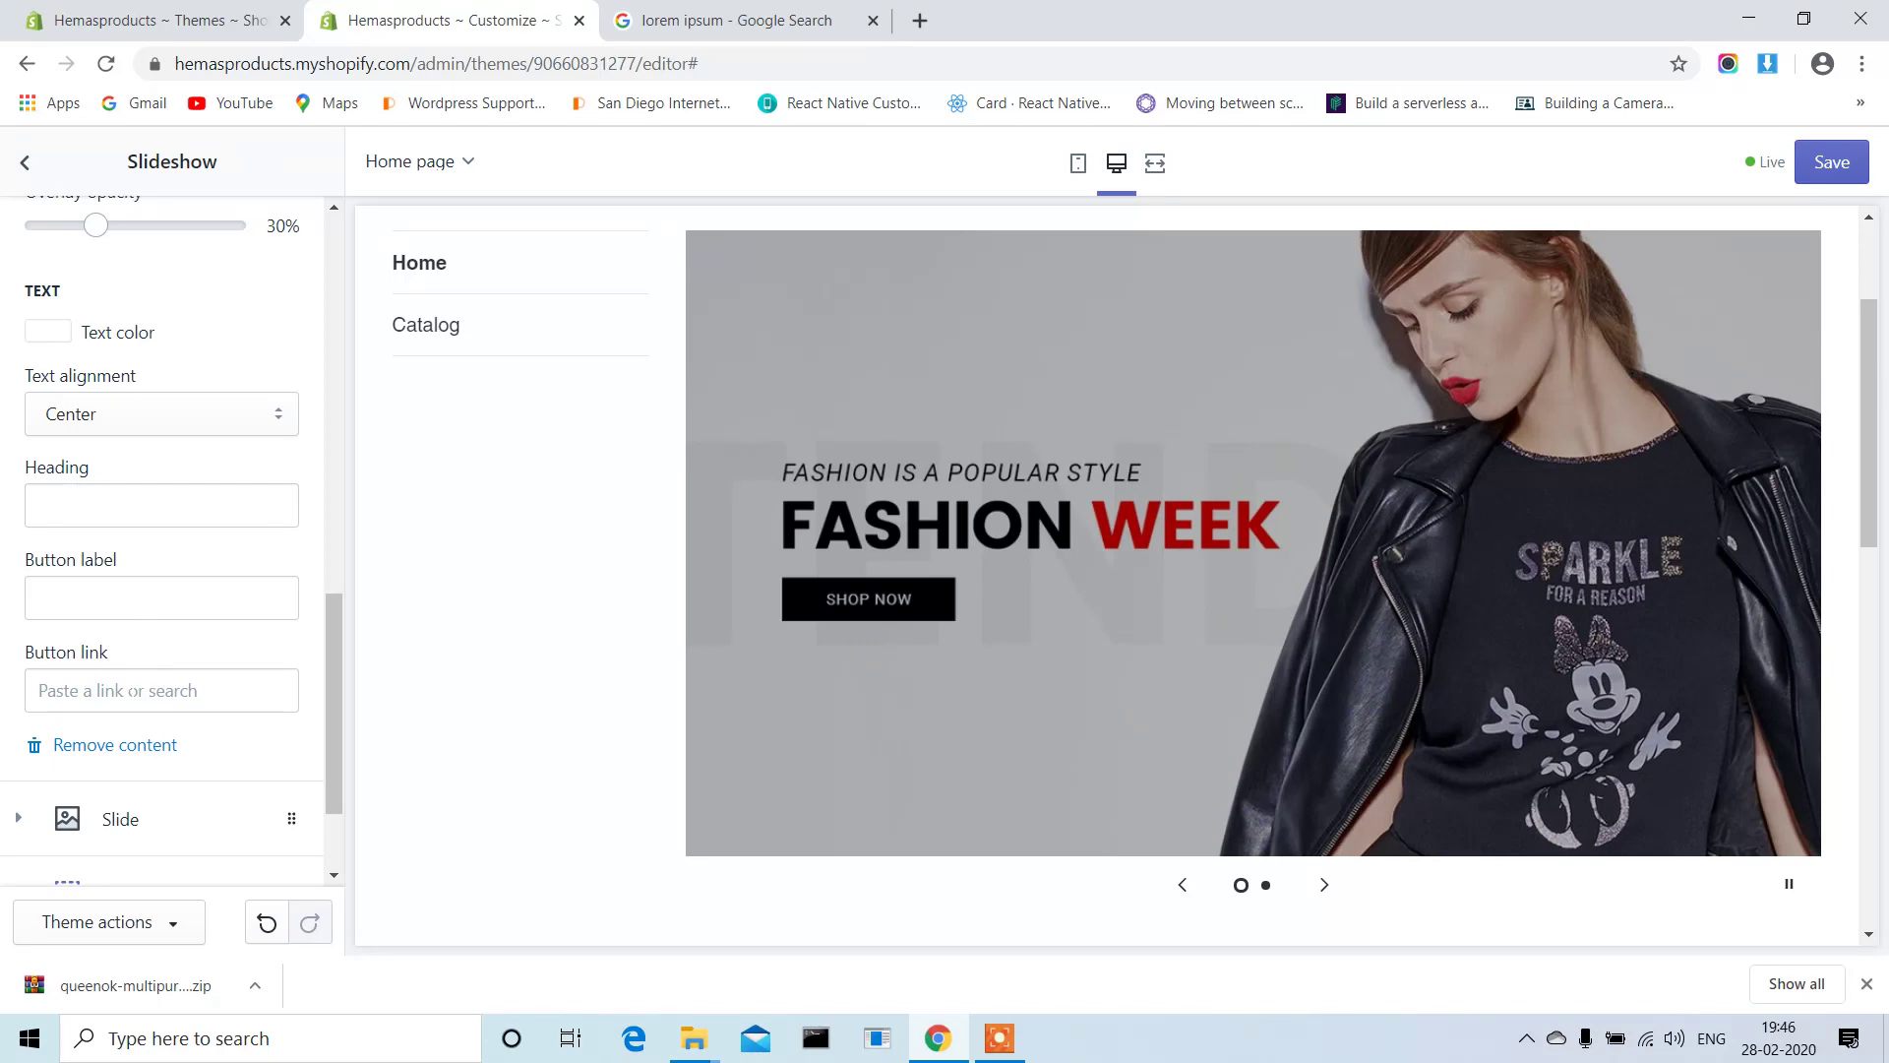
{"action": "left_click", "coordinate": [131, 691]}
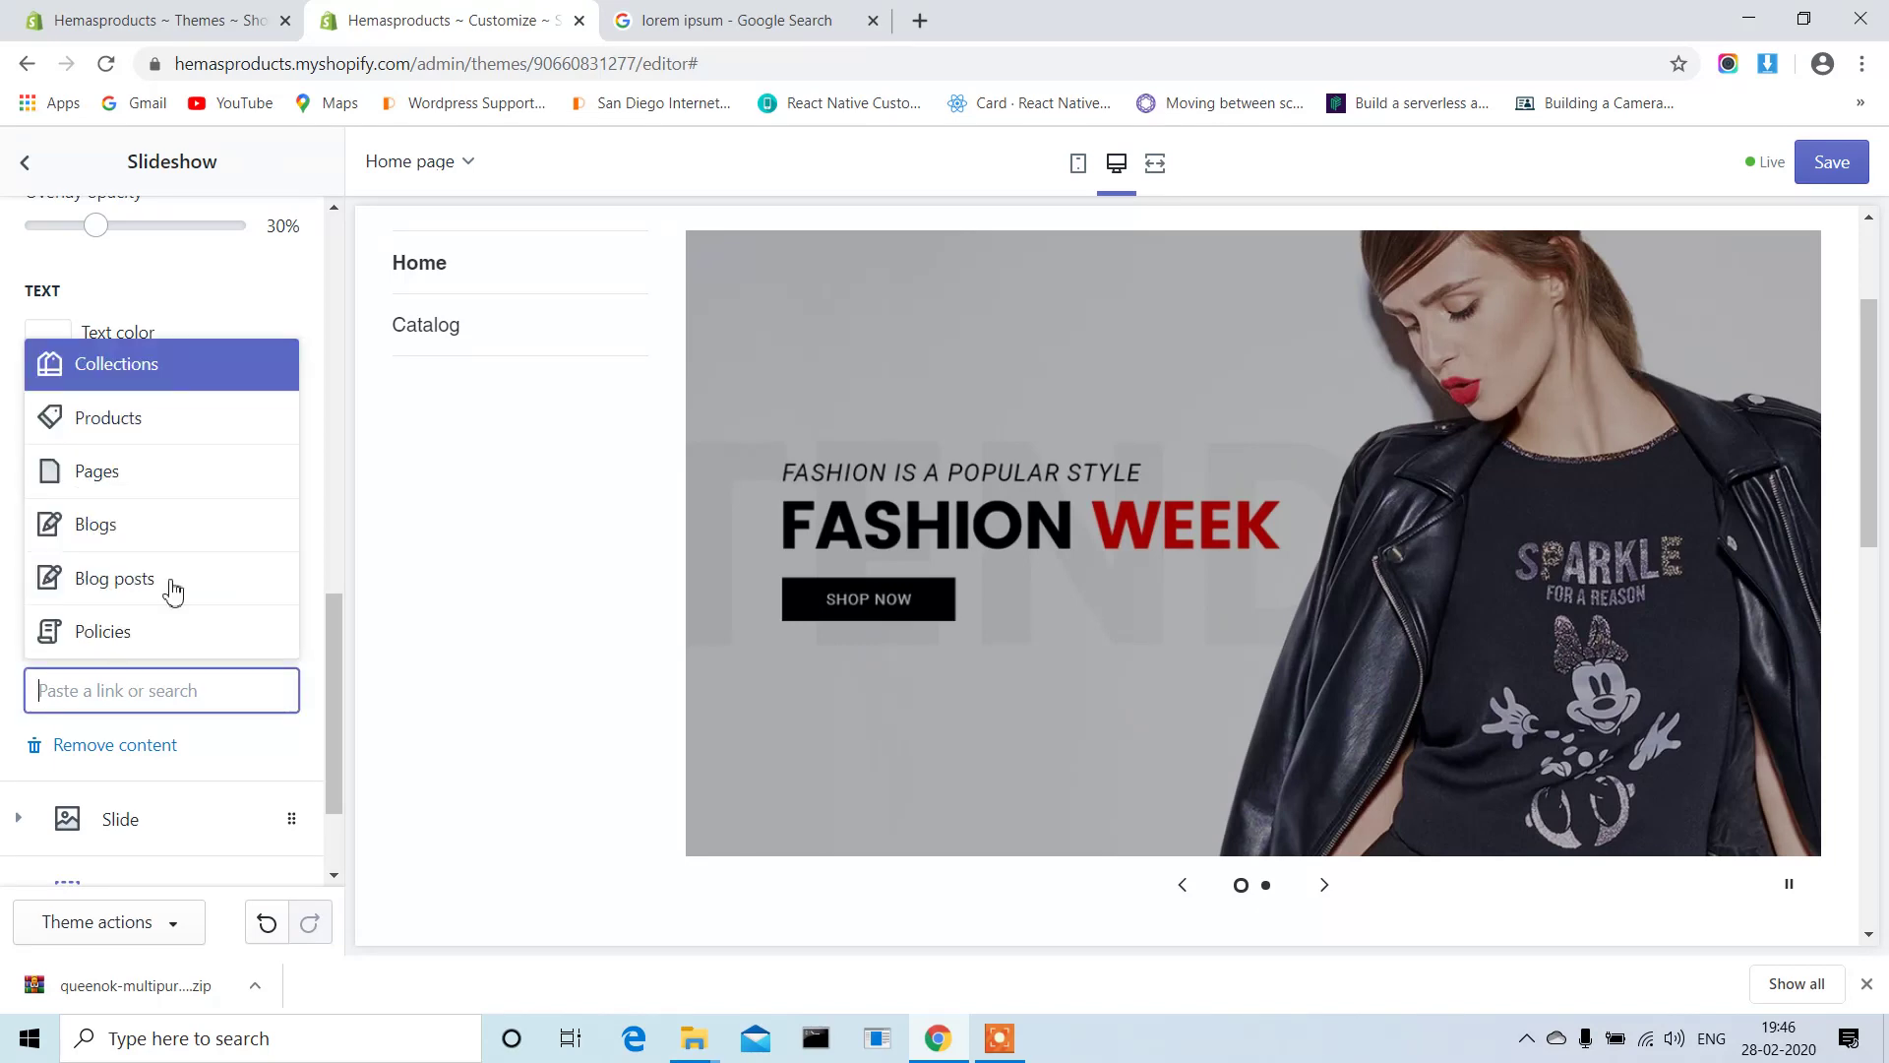
{"action": "left_click", "coordinate": [140, 426]}
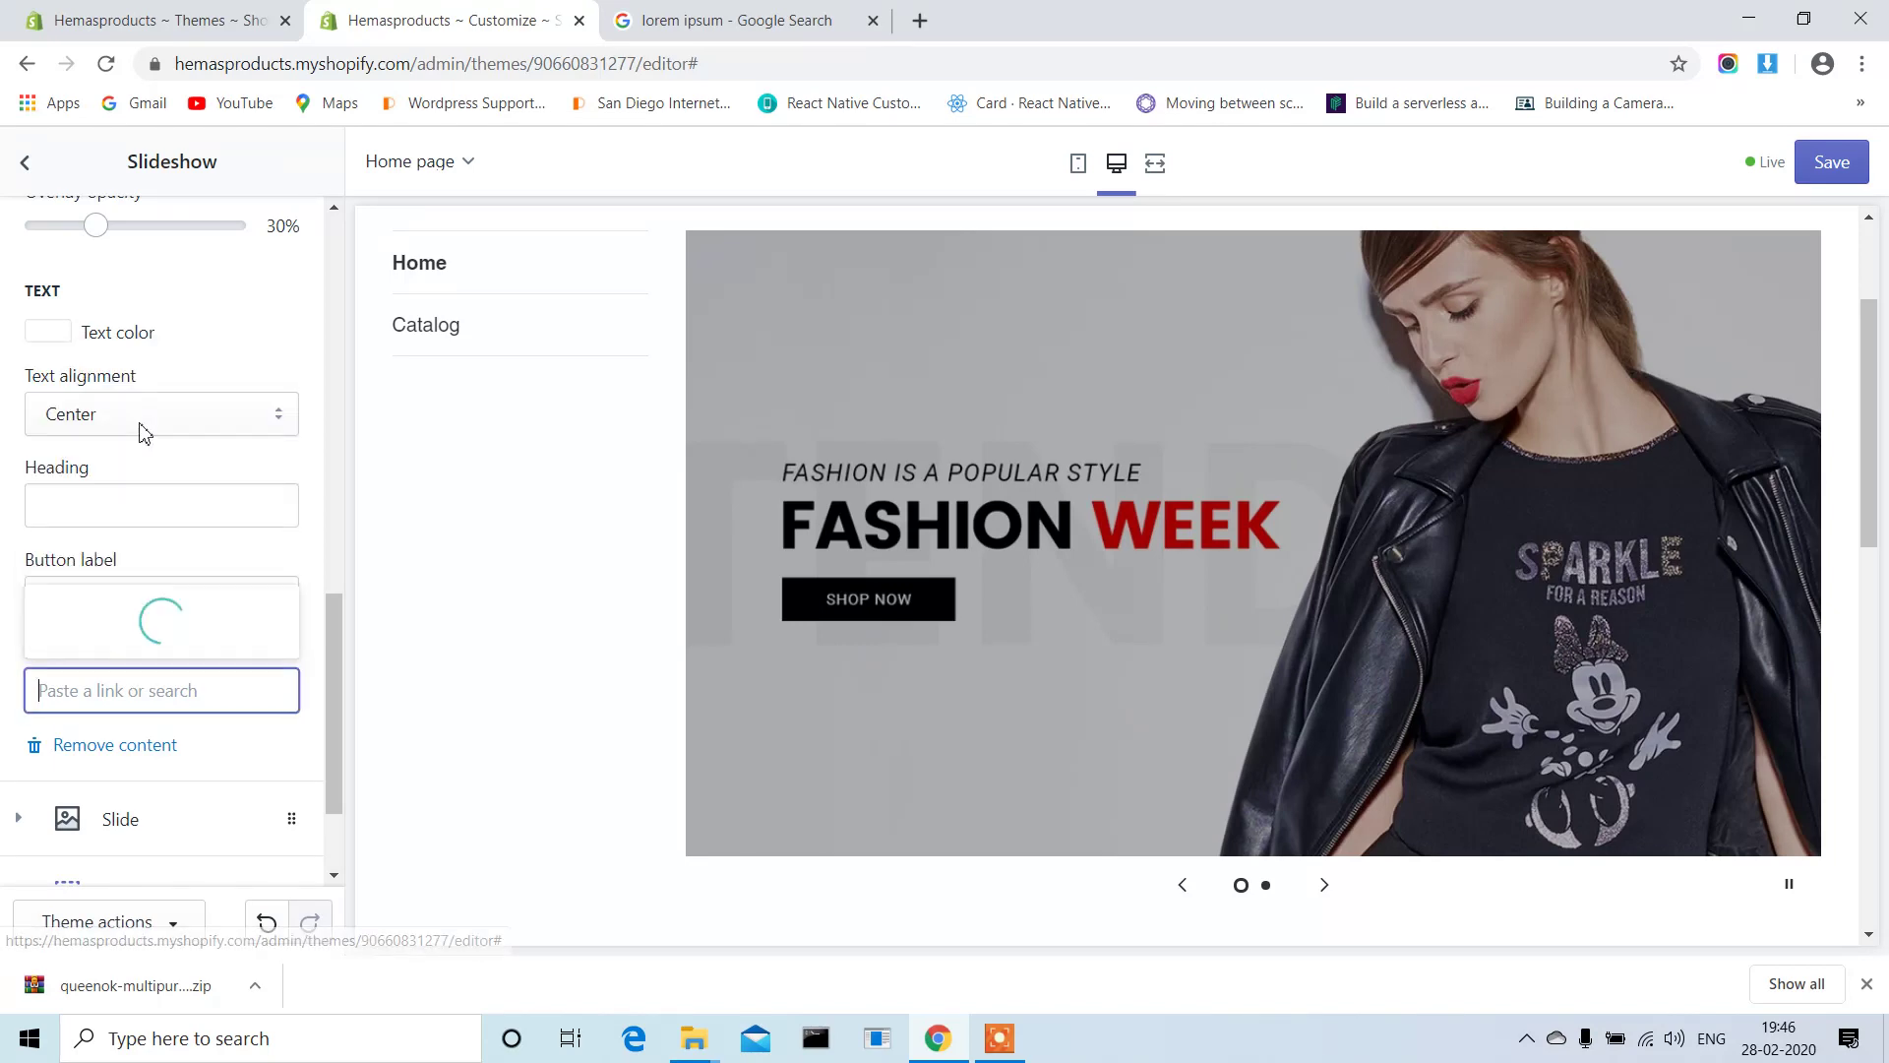
{"action": "left_click", "coordinate": [135, 638]}
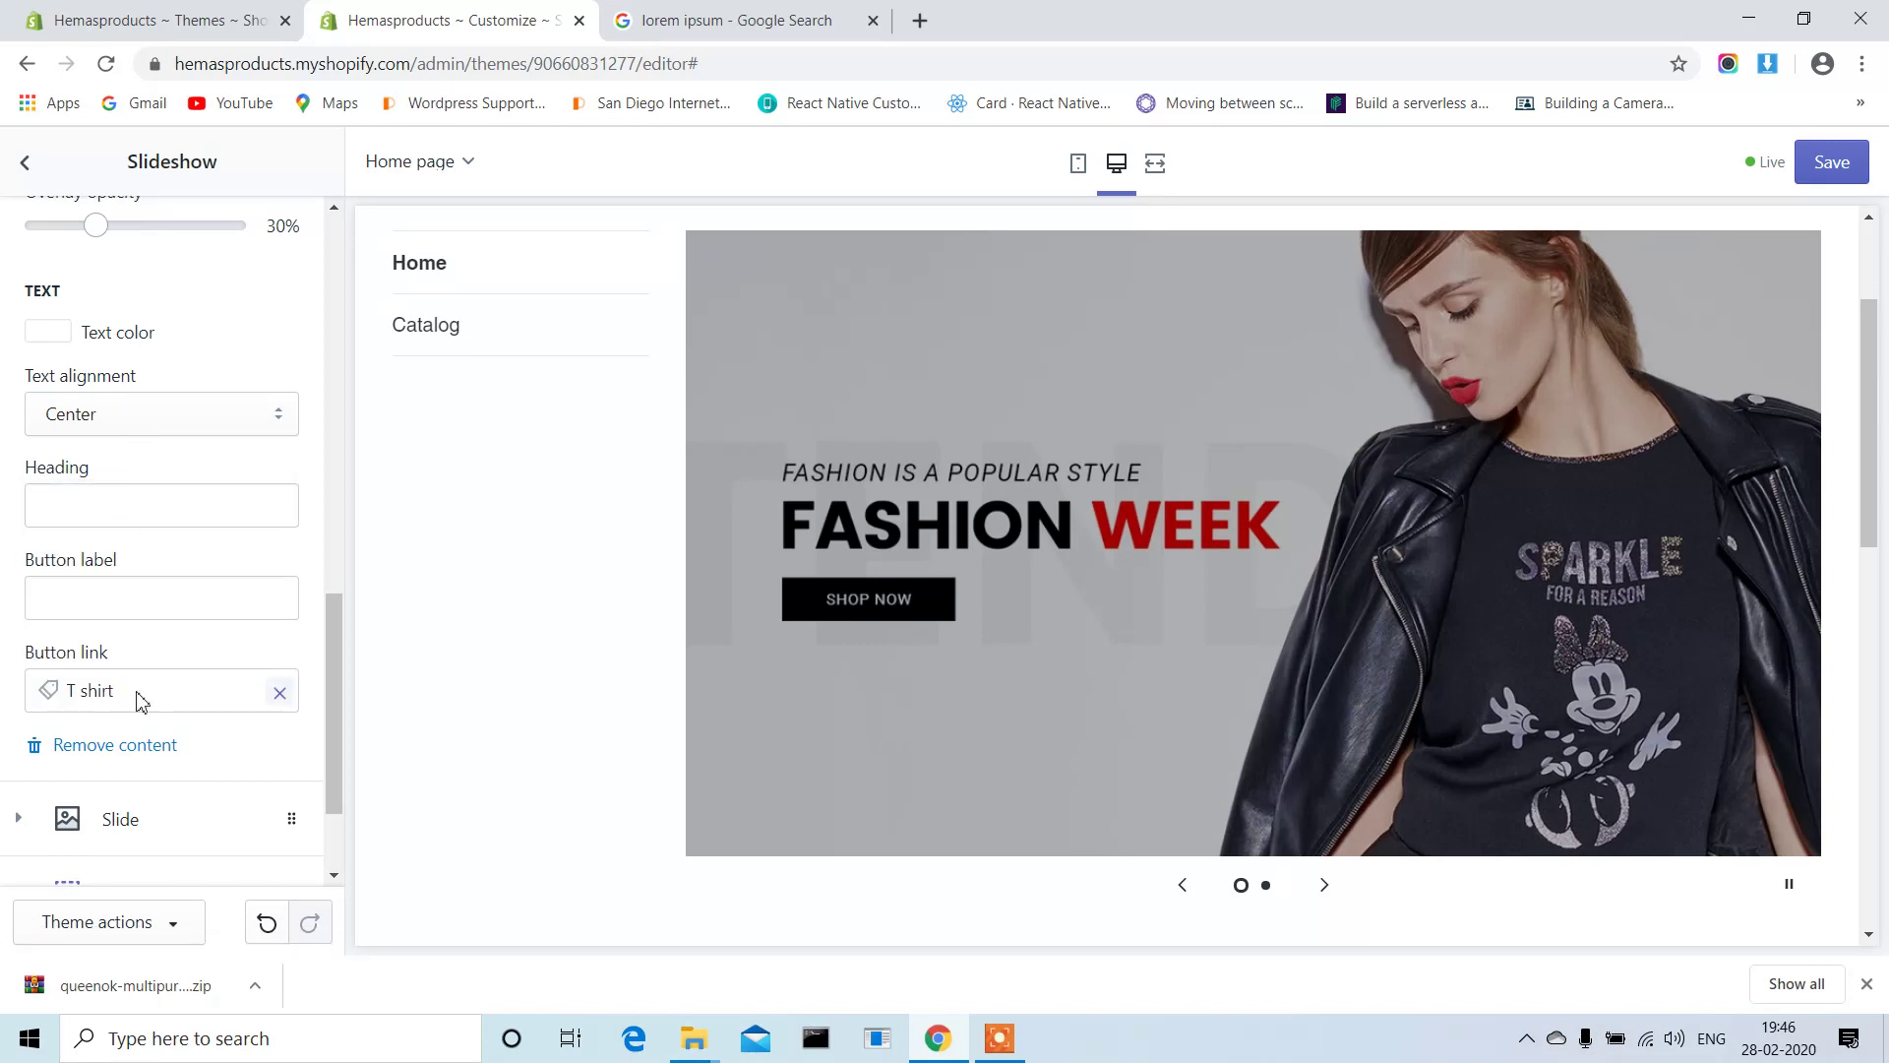
{"action": "left_click", "coordinate": [280, 693]}
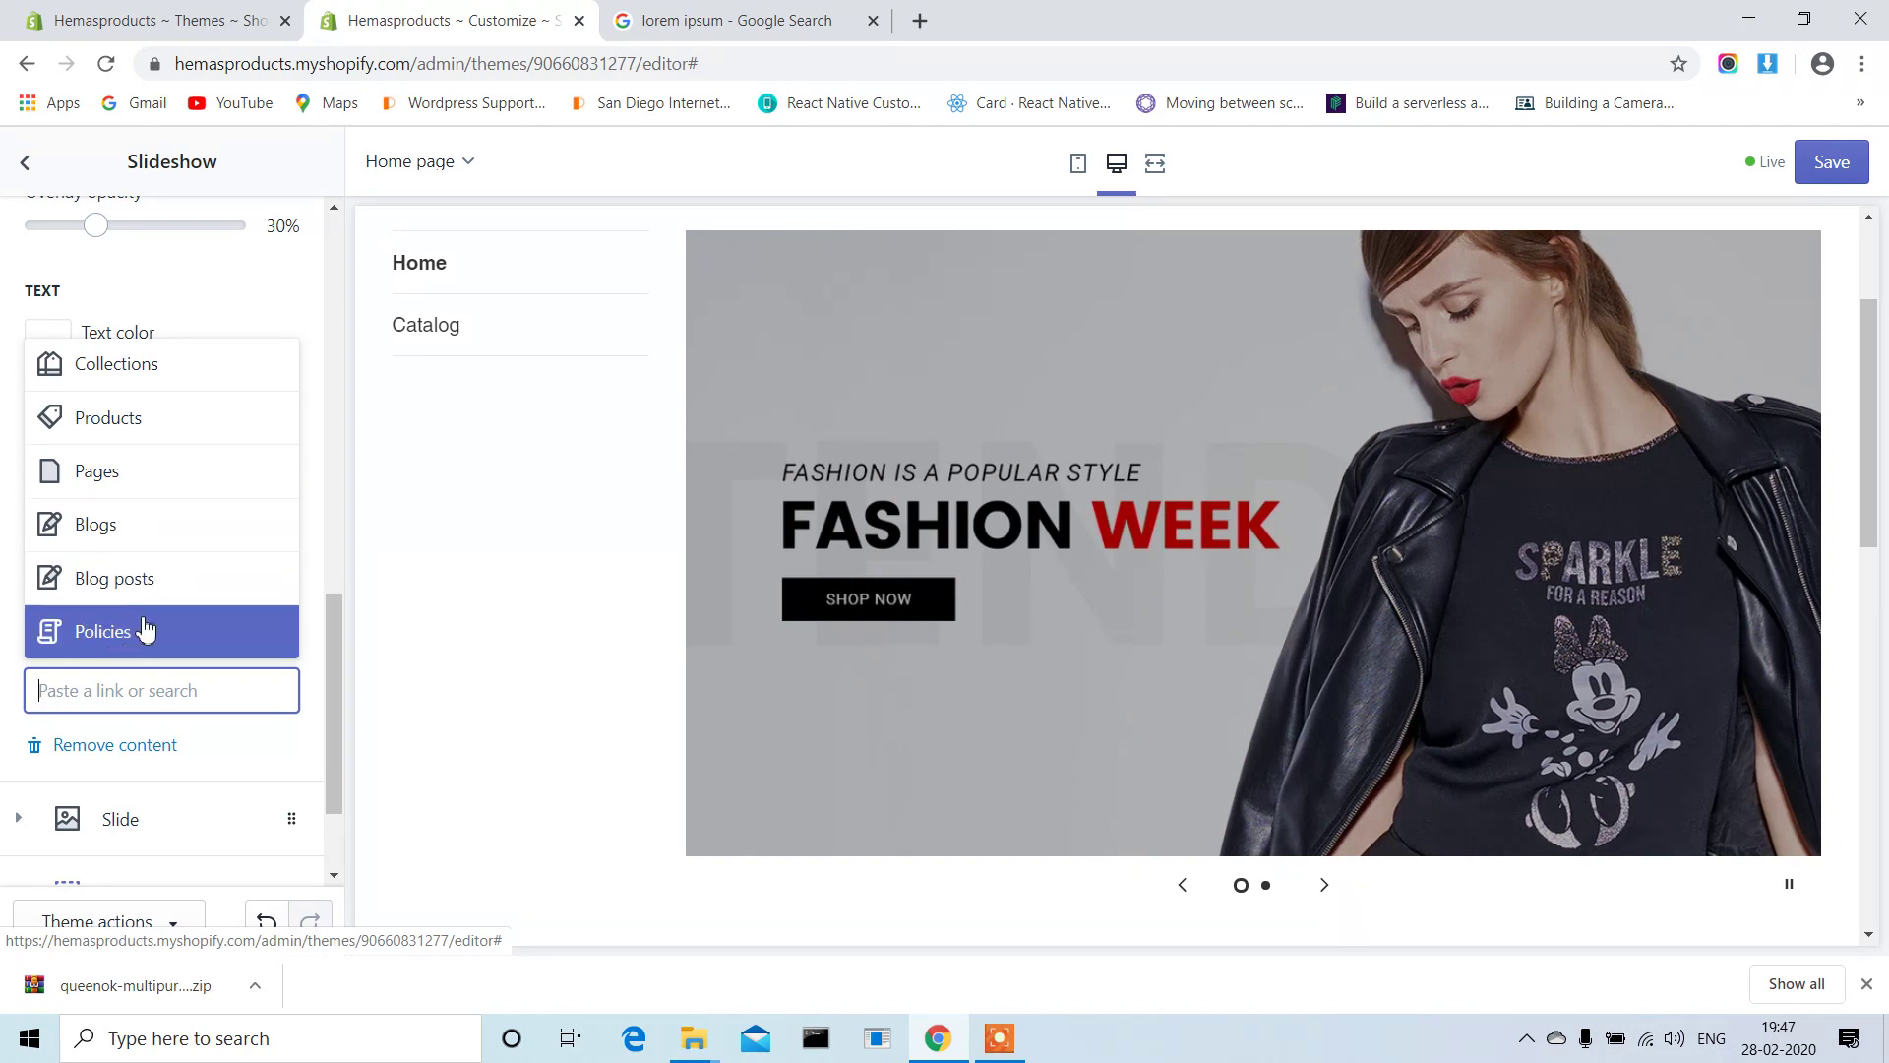
{"action": "left_click", "coordinate": [142, 434]}
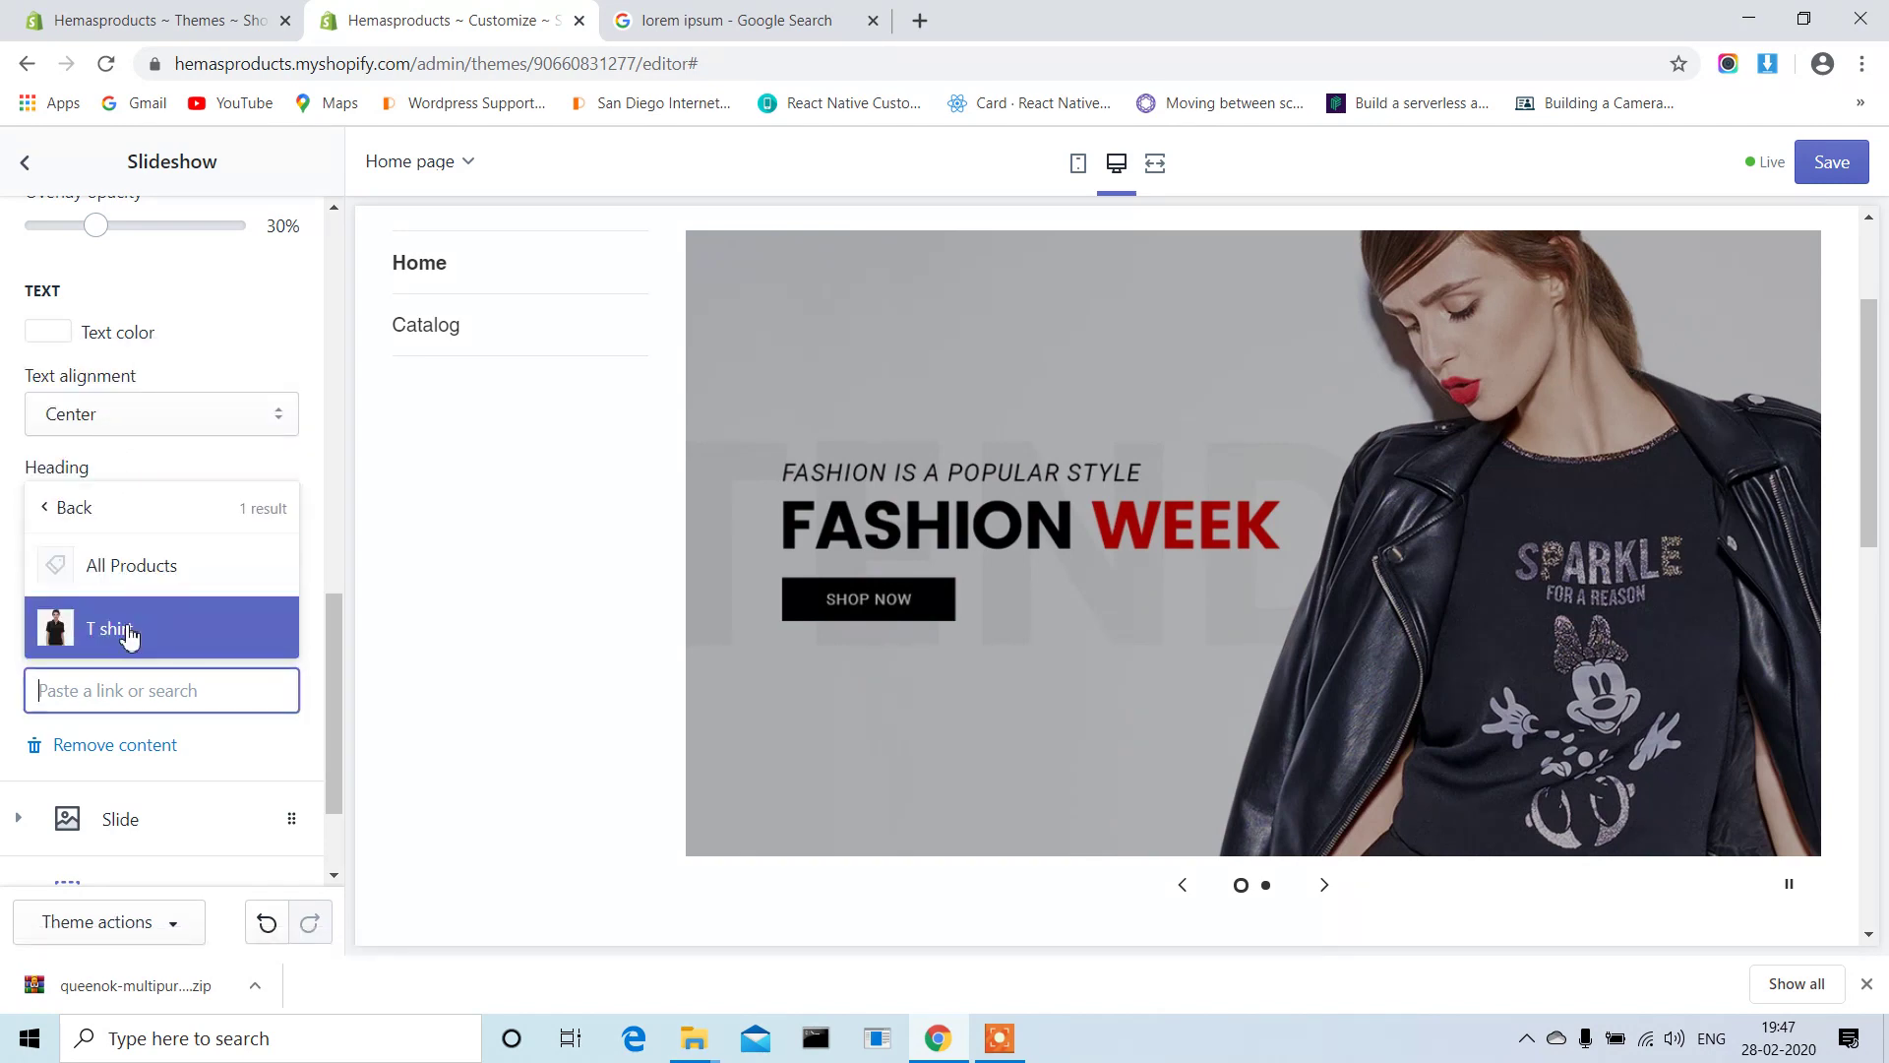
{"action": "left_click", "coordinate": [128, 633]}
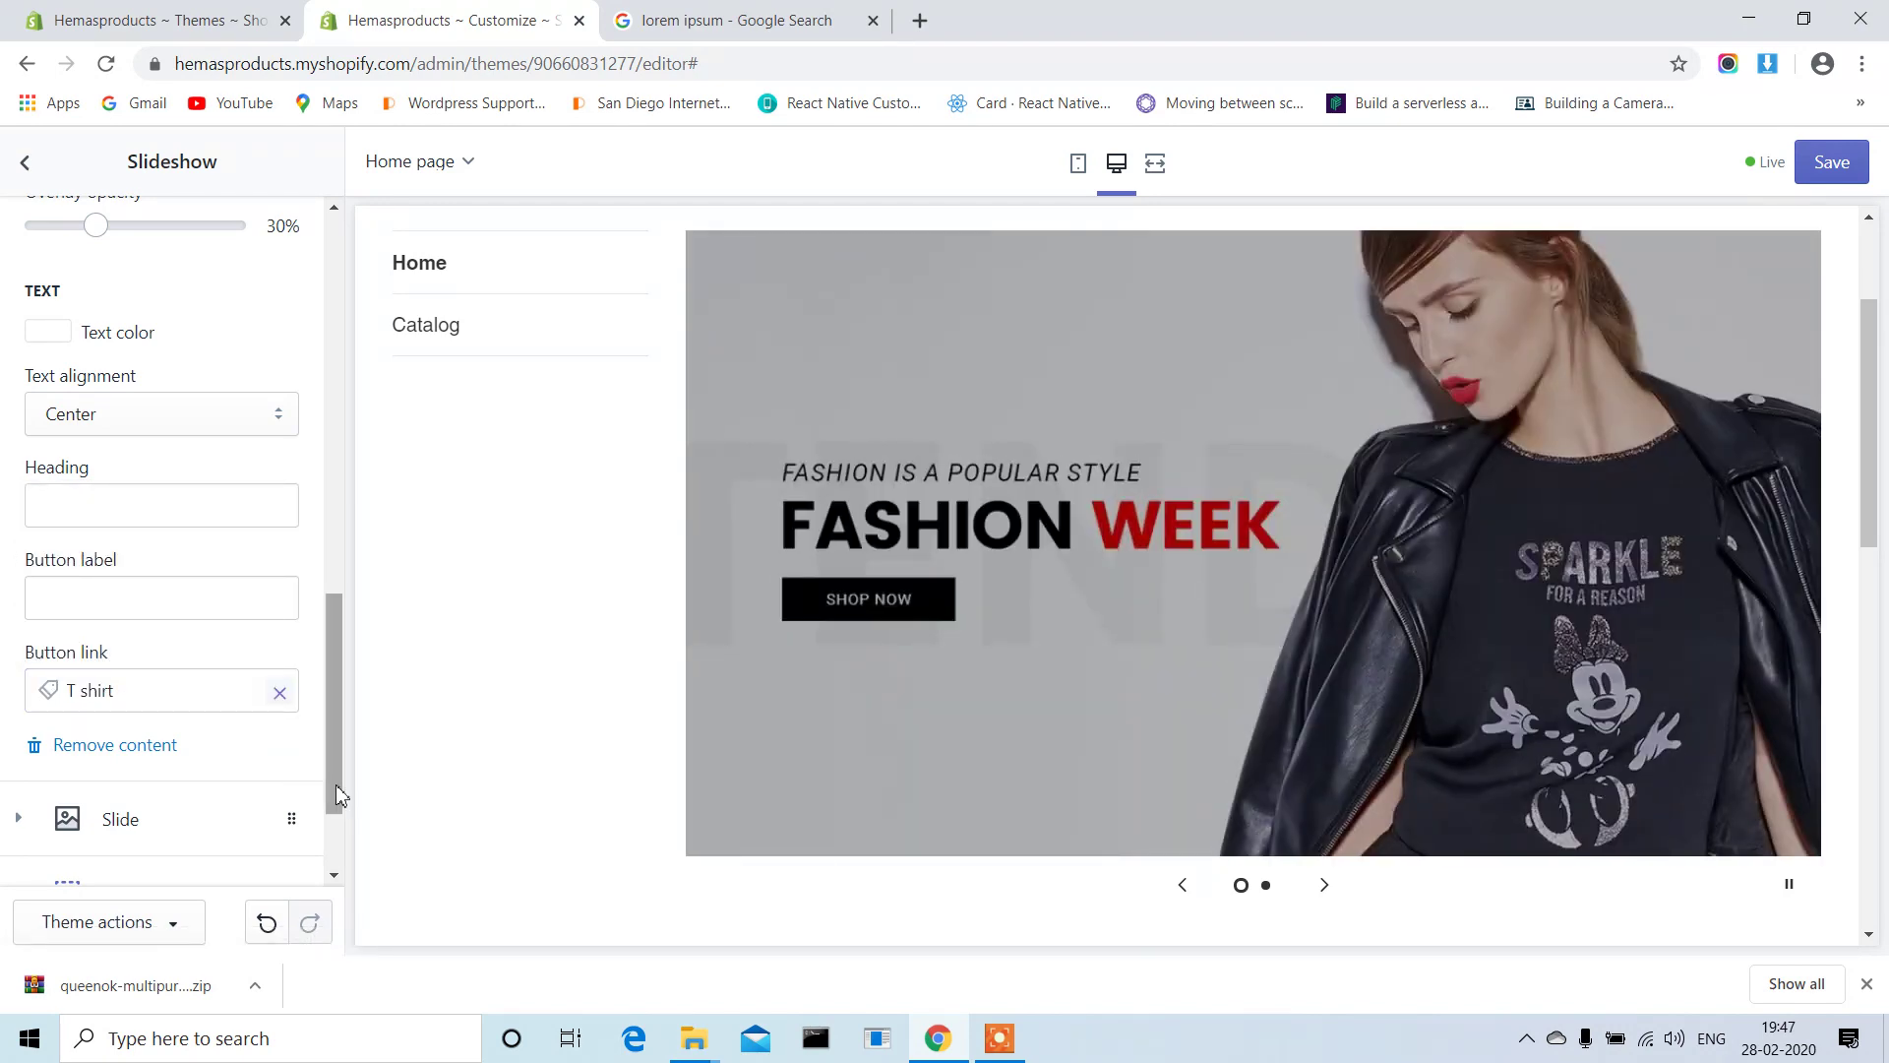
{"action": "left_click_drag", "start_coordinate": [334, 784], "coordinate": [331, 878]}
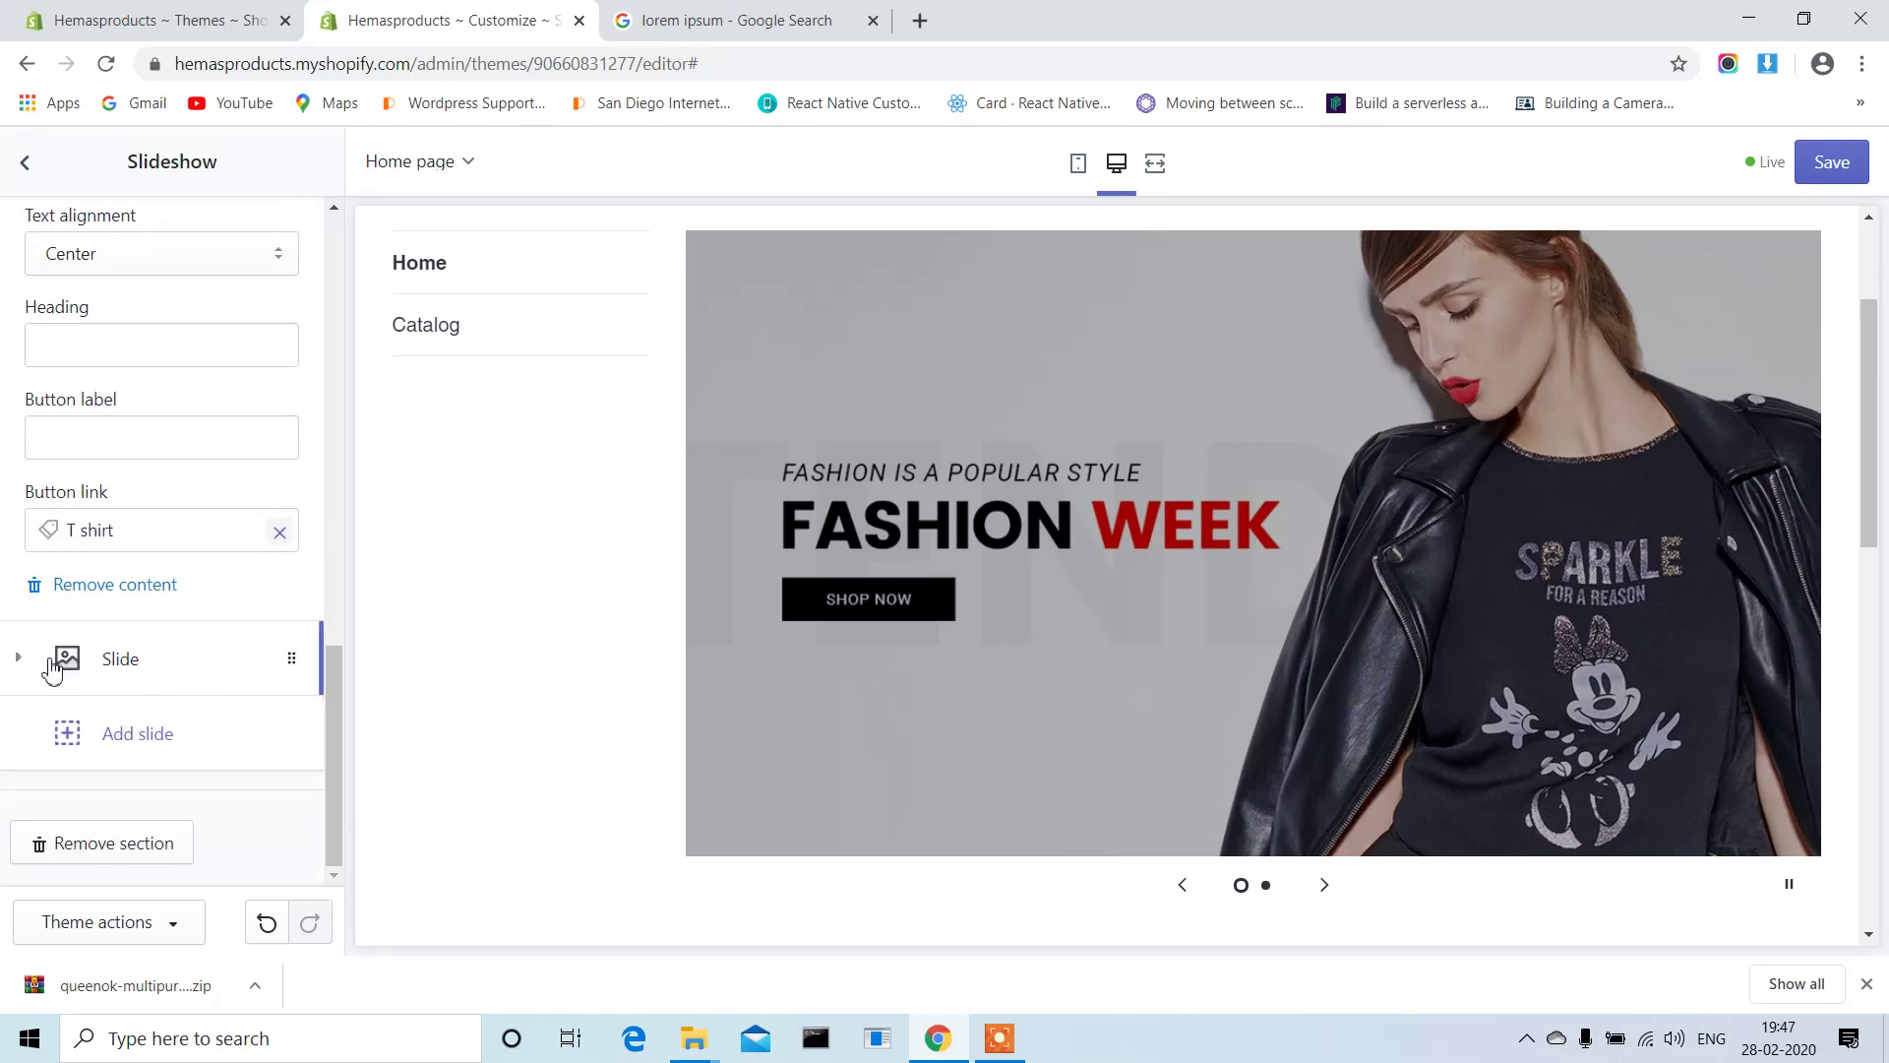
Expand the second slide and clear its heading text.
{"action": "left_click", "coordinate": [20, 659]}
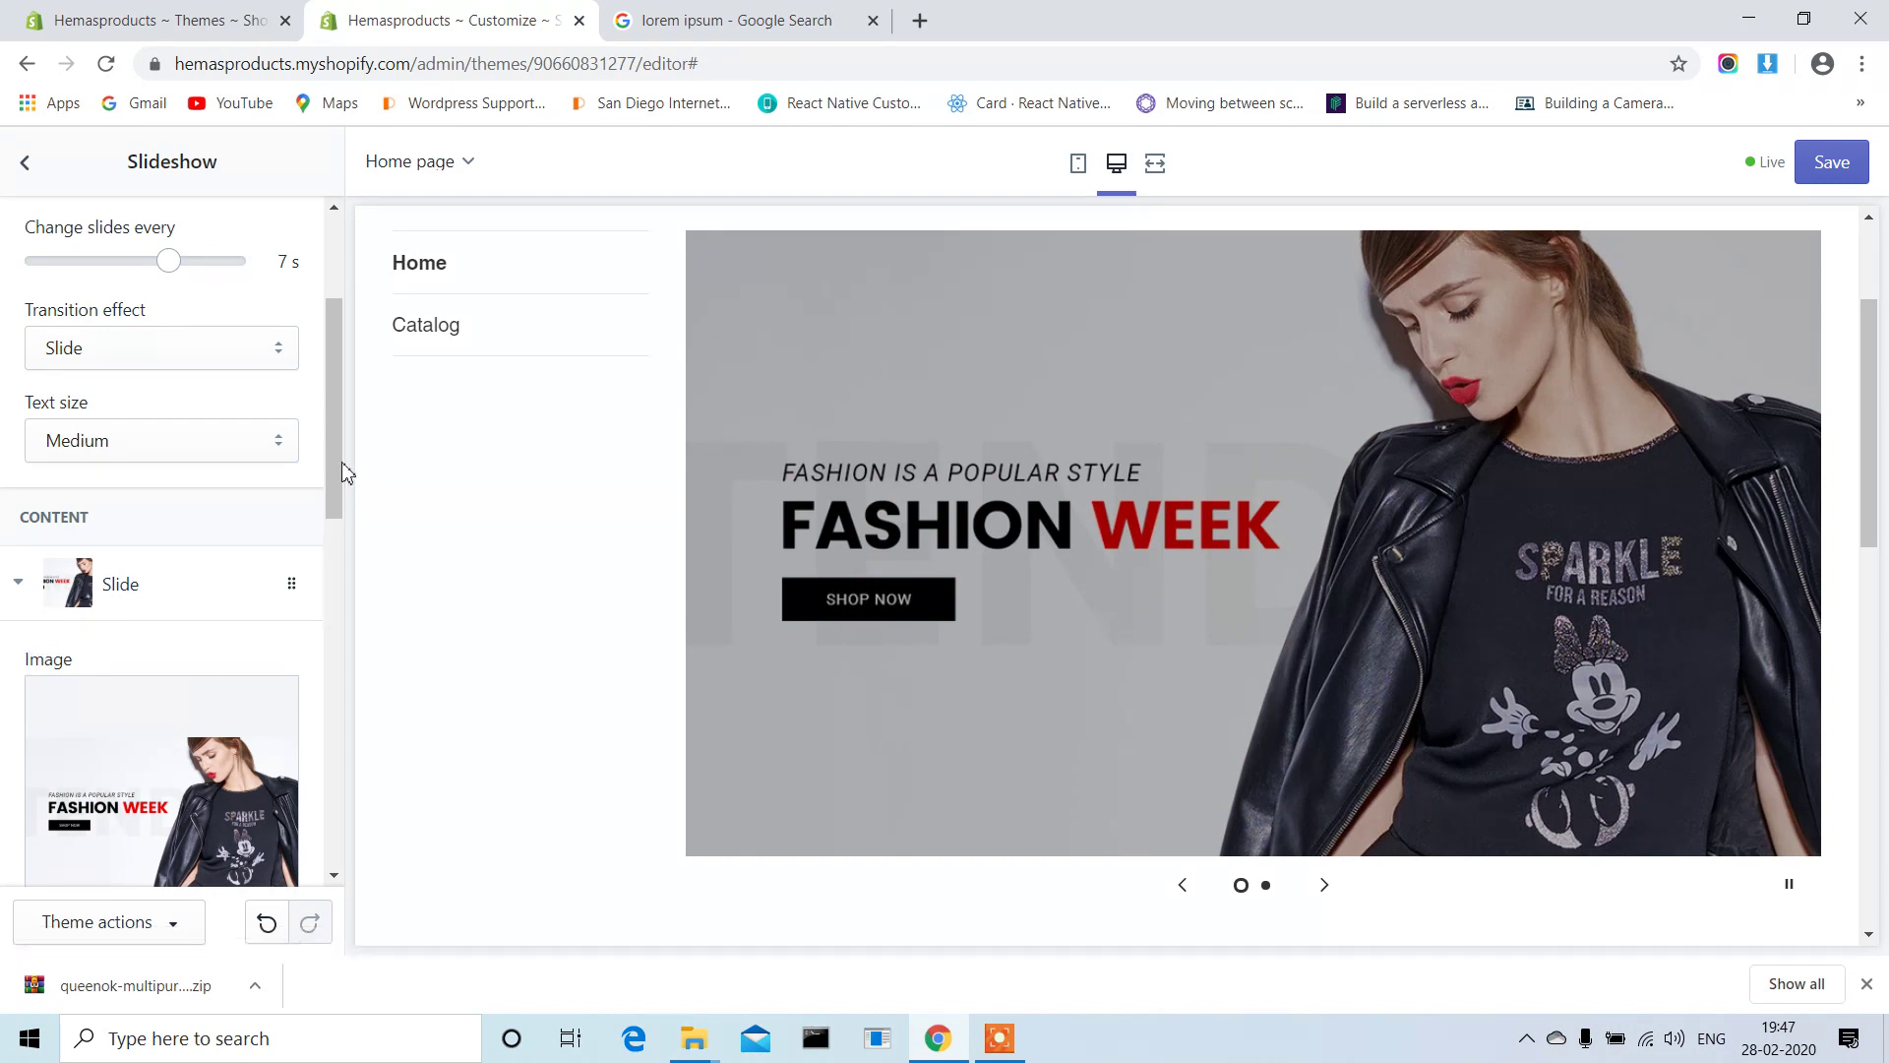
{"action": "left_click_drag", "start_coordinate": [339, 474], "coordinate": [358, 848]}
{"action": "left_click", "coordinate": [23, 662]}
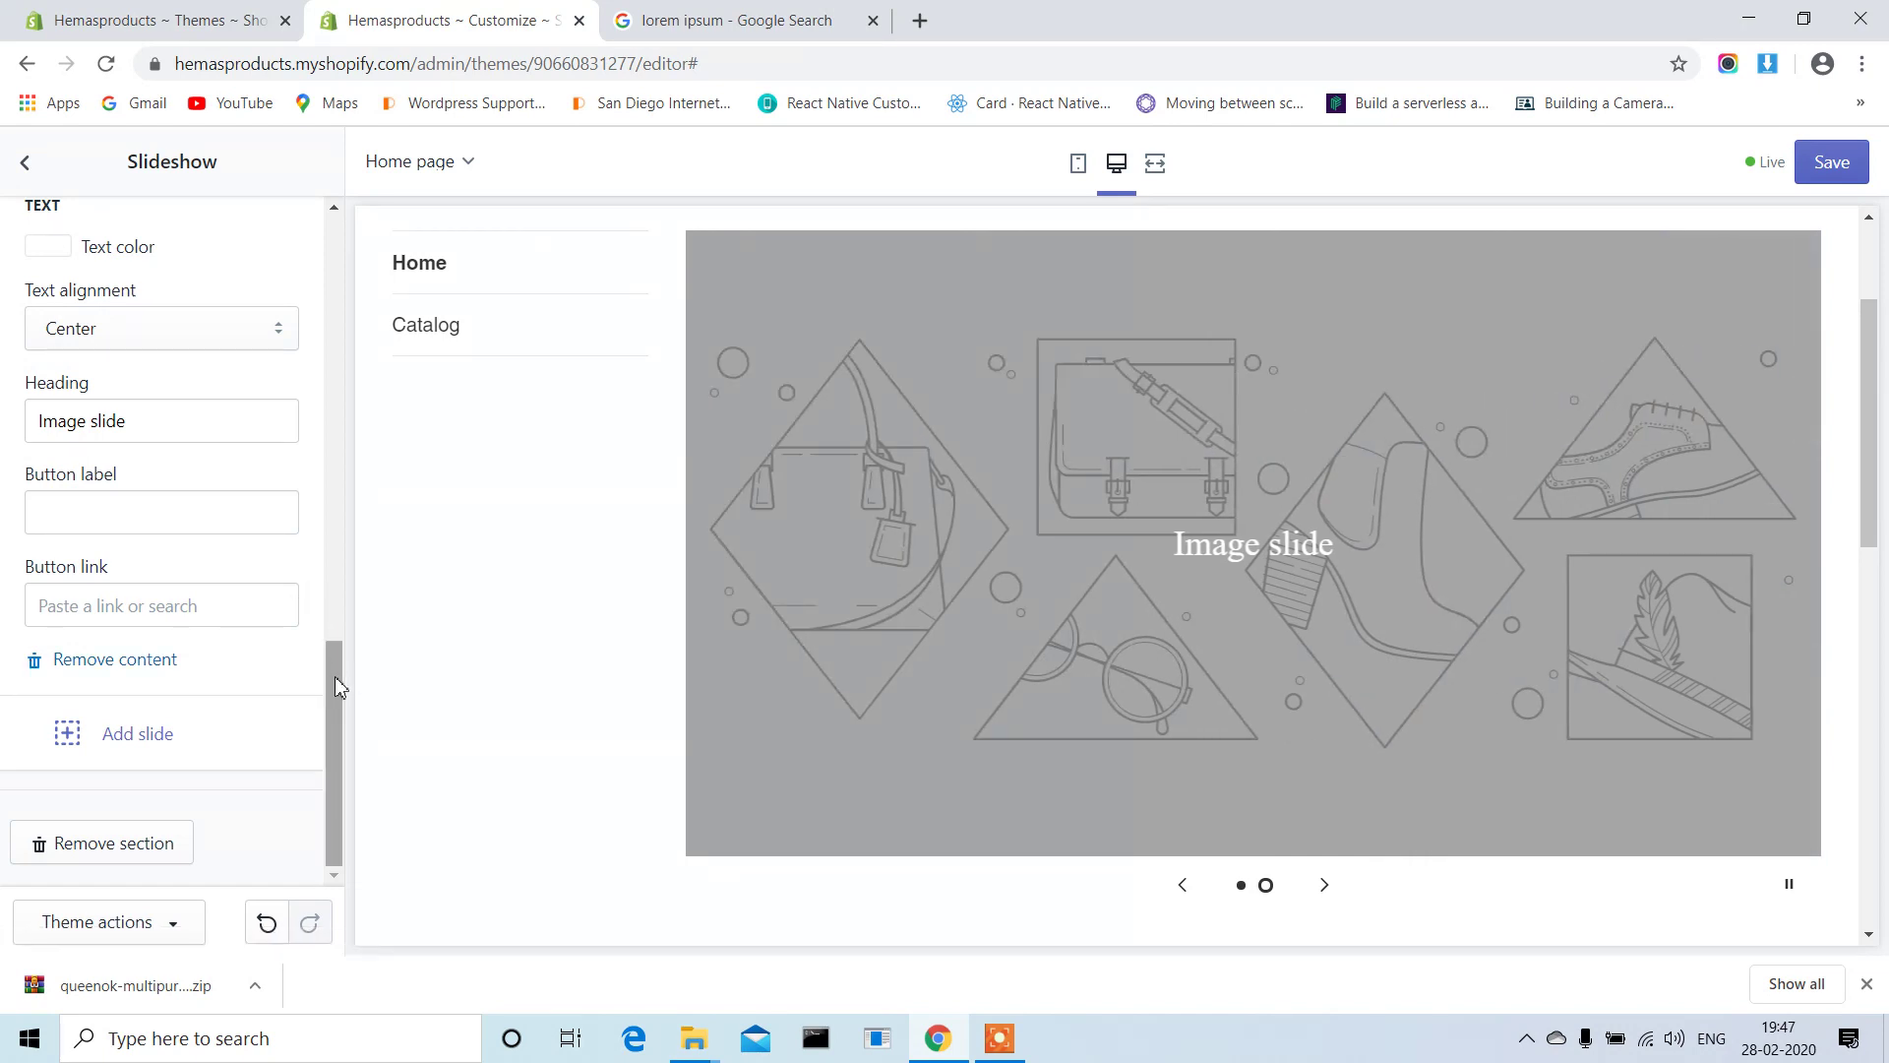
{"action": "left_click_drag", "start_coordinate": [334, 676], "coordinate": [356, 569]}
{"action": "triple_click", "coordinate": [108, 746]}
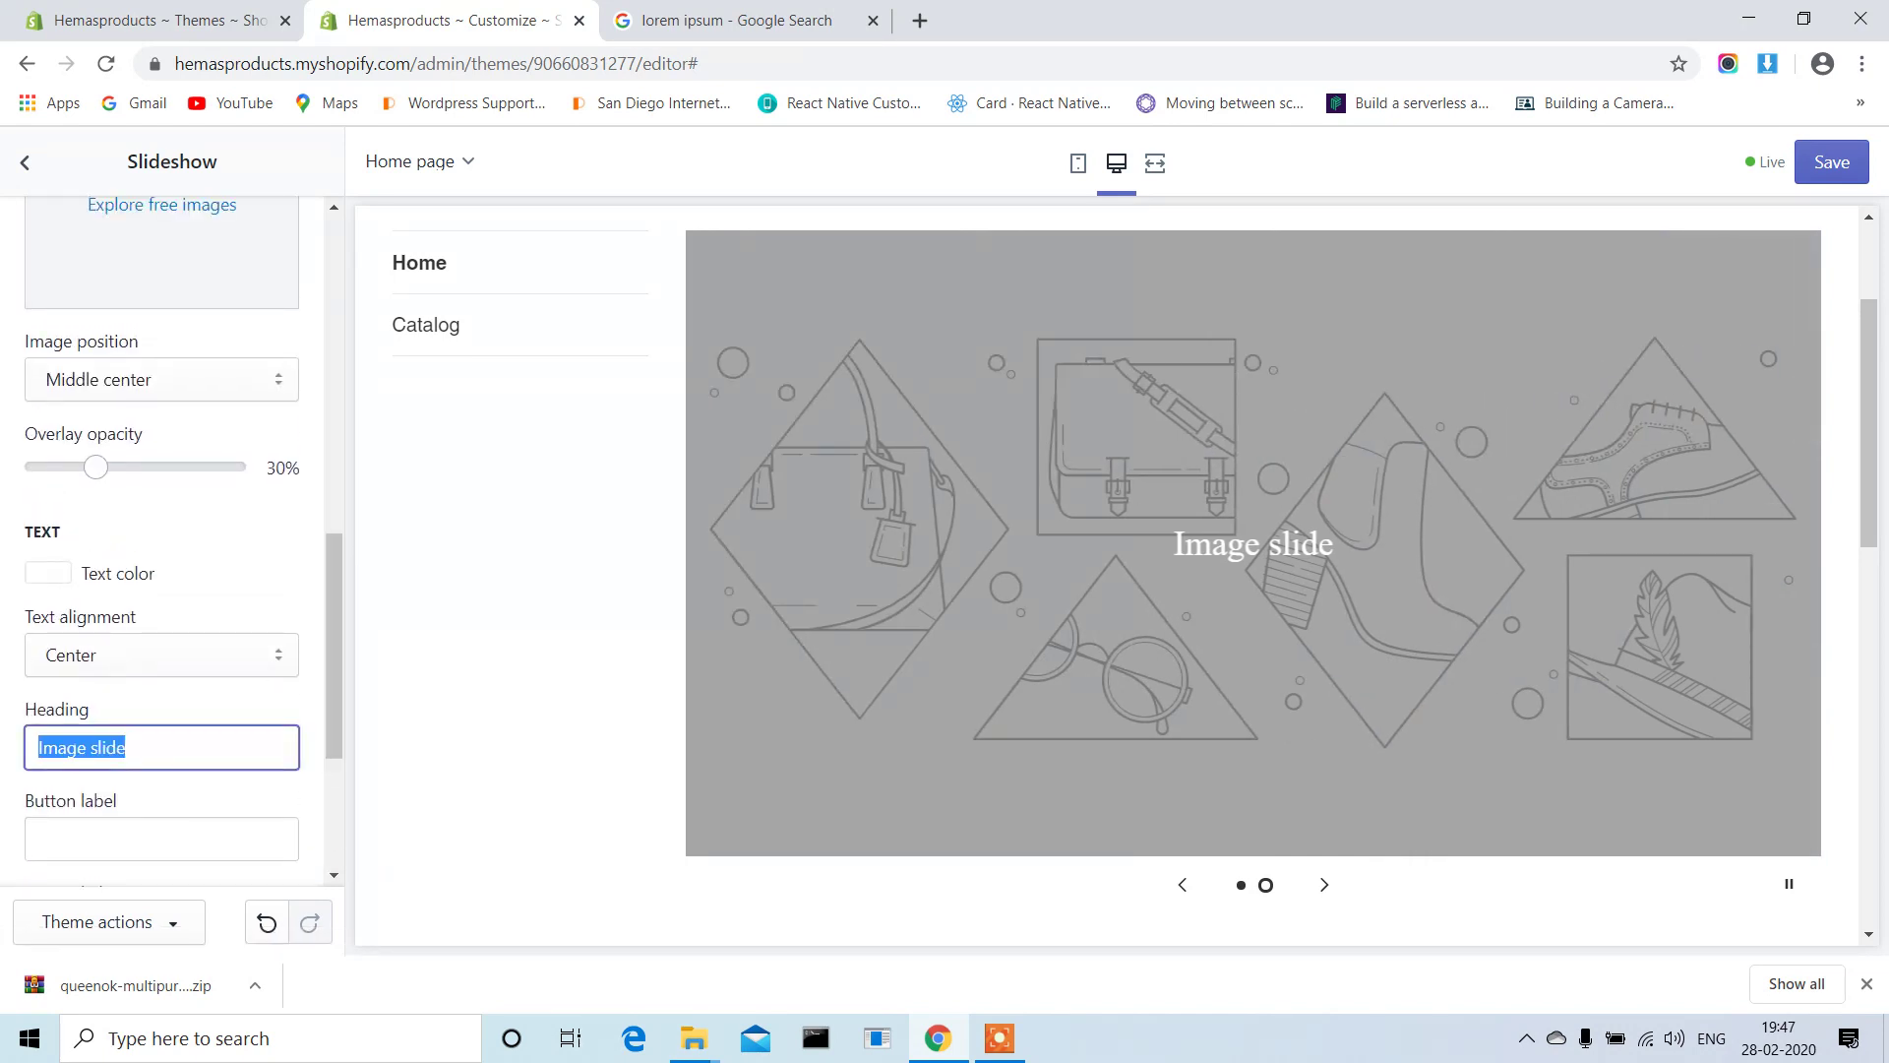
{"action": "key", "text": "BackSpace"}
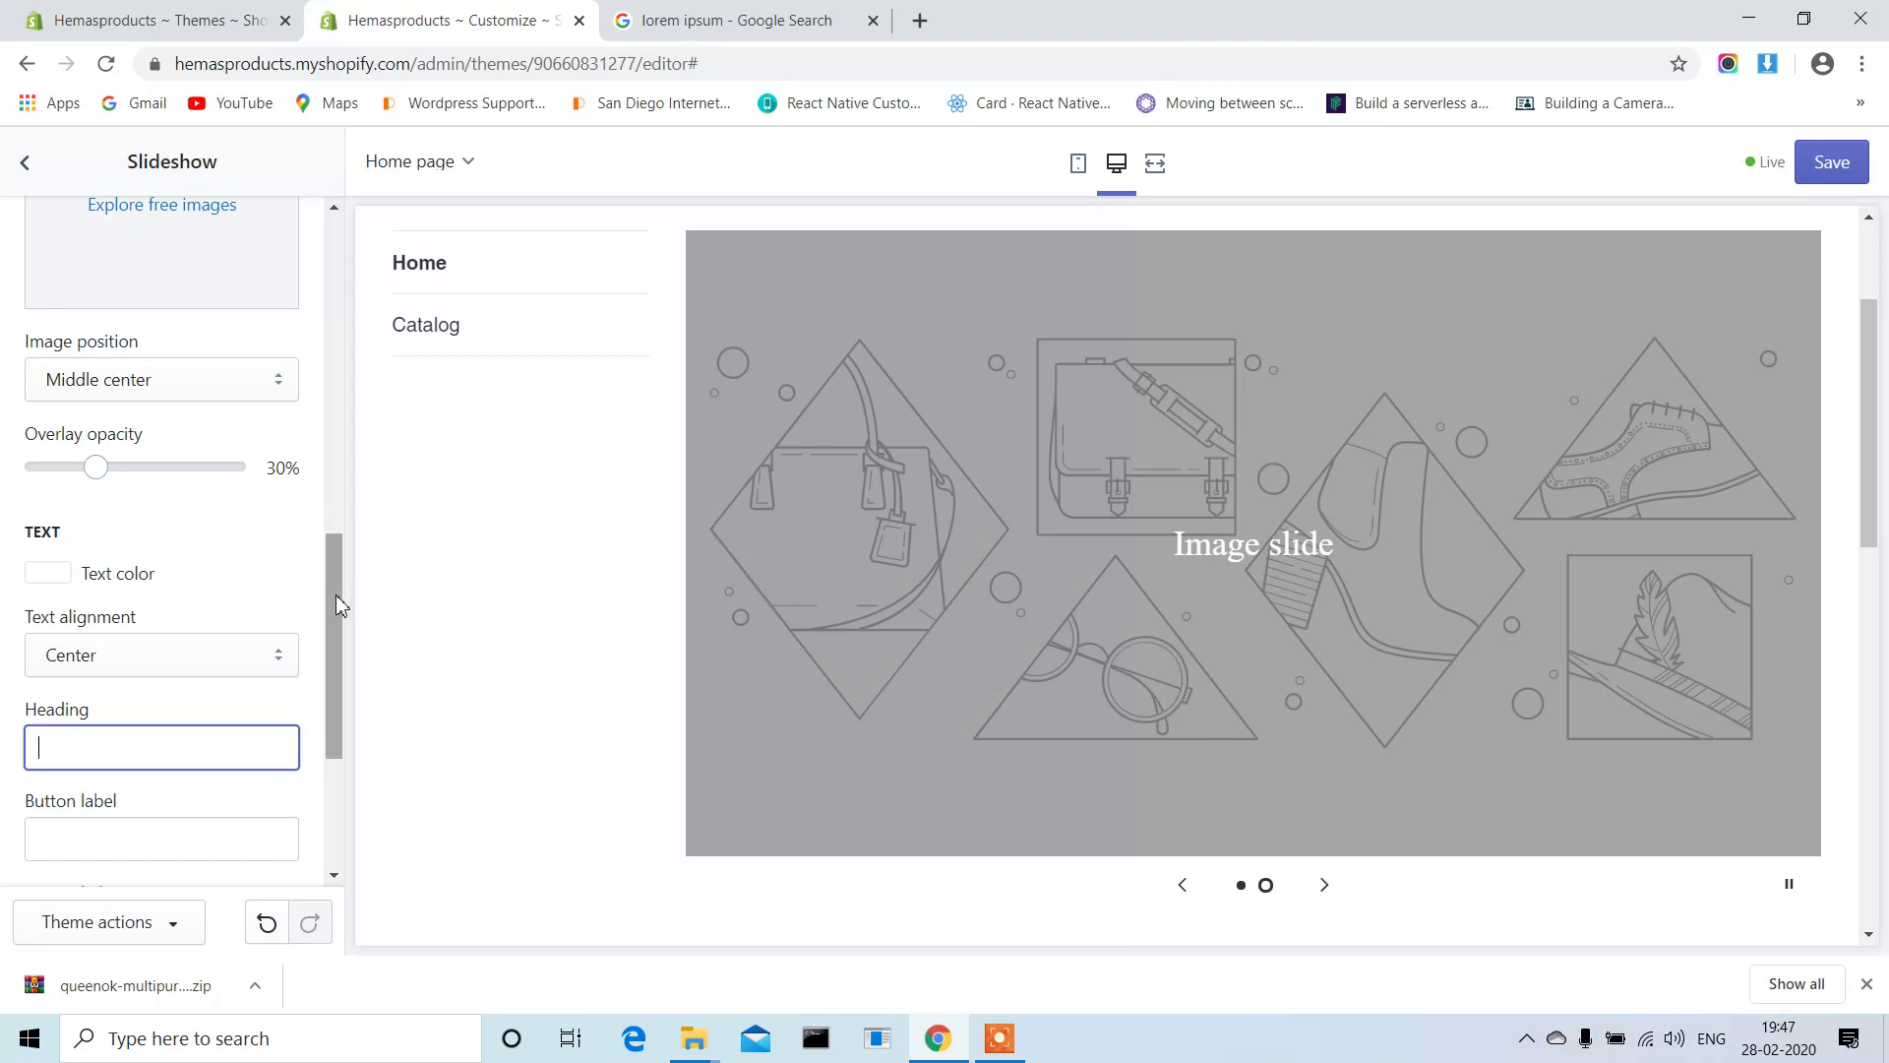
Upload main_banner2 and use it as the second slide's image.
{"action": "left_click_drag", "start_coordinate": [334, 594], "coordinate": [372, 433]}
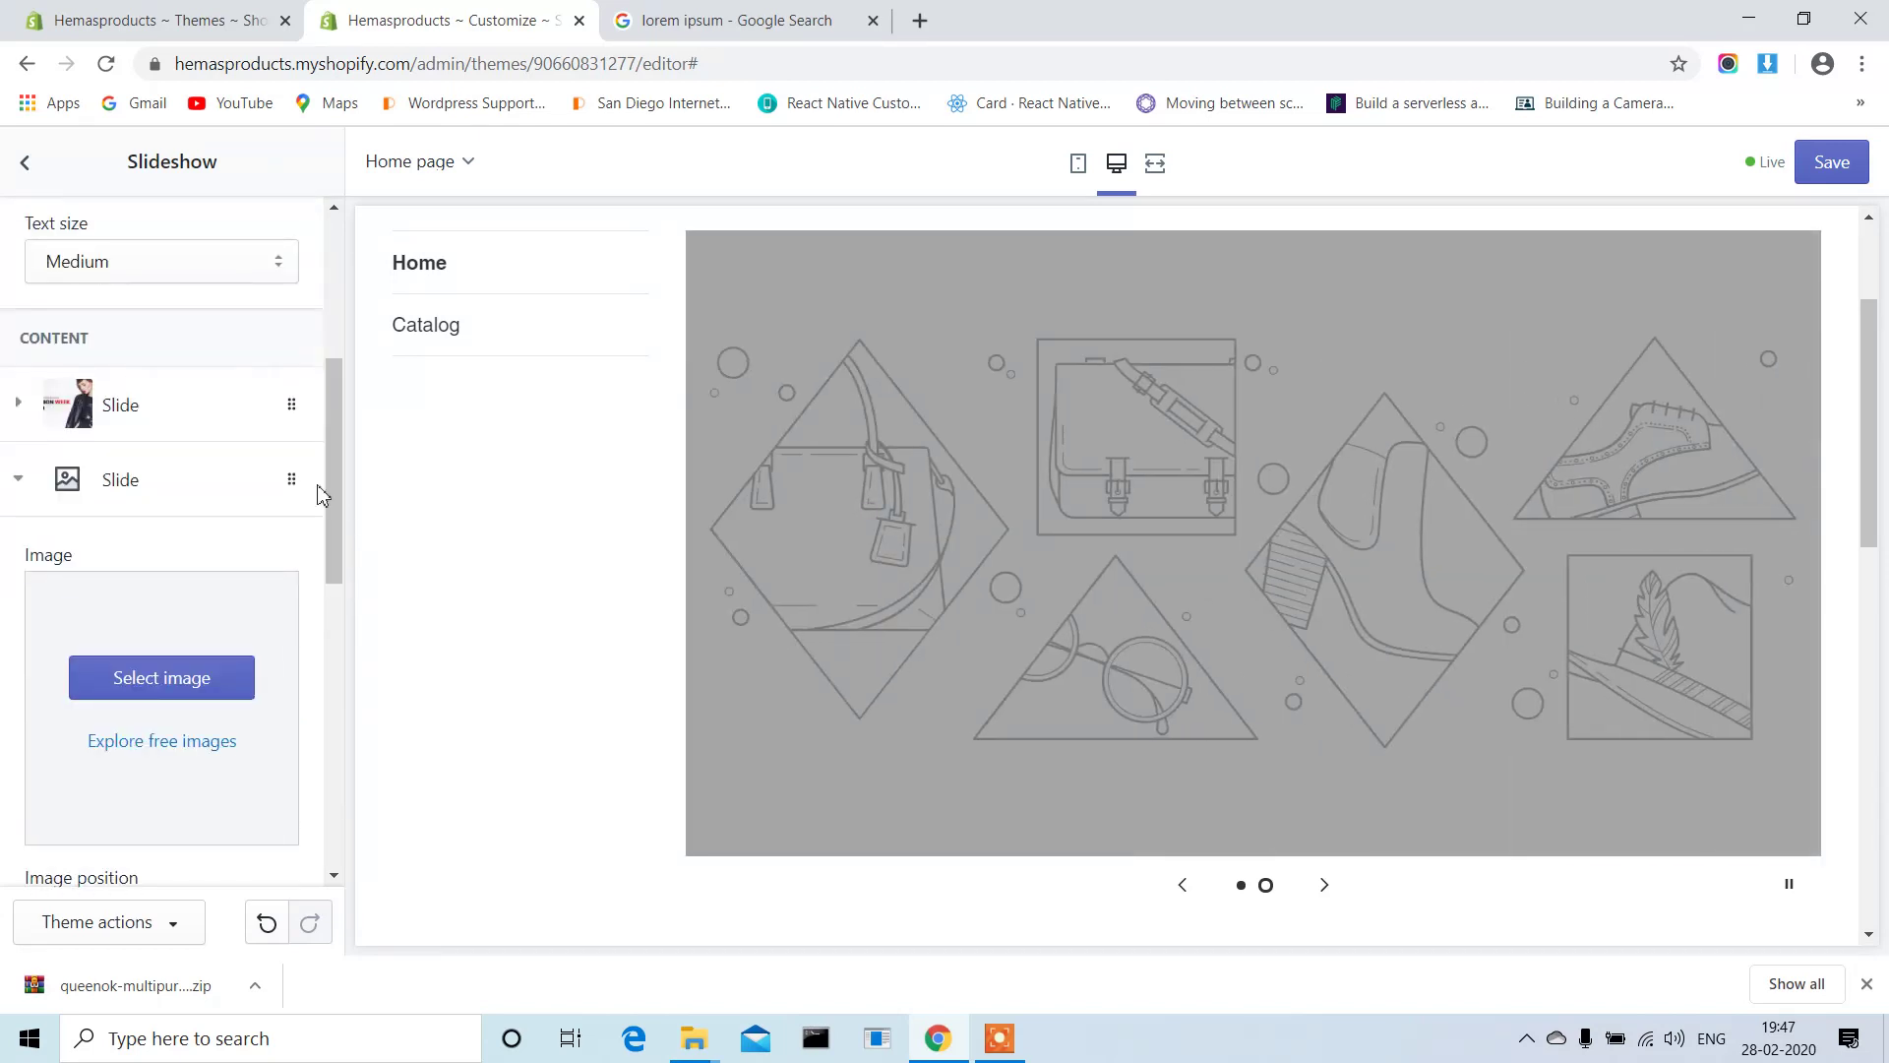
{"action": "left_click", "coordinate": [167, 686]}
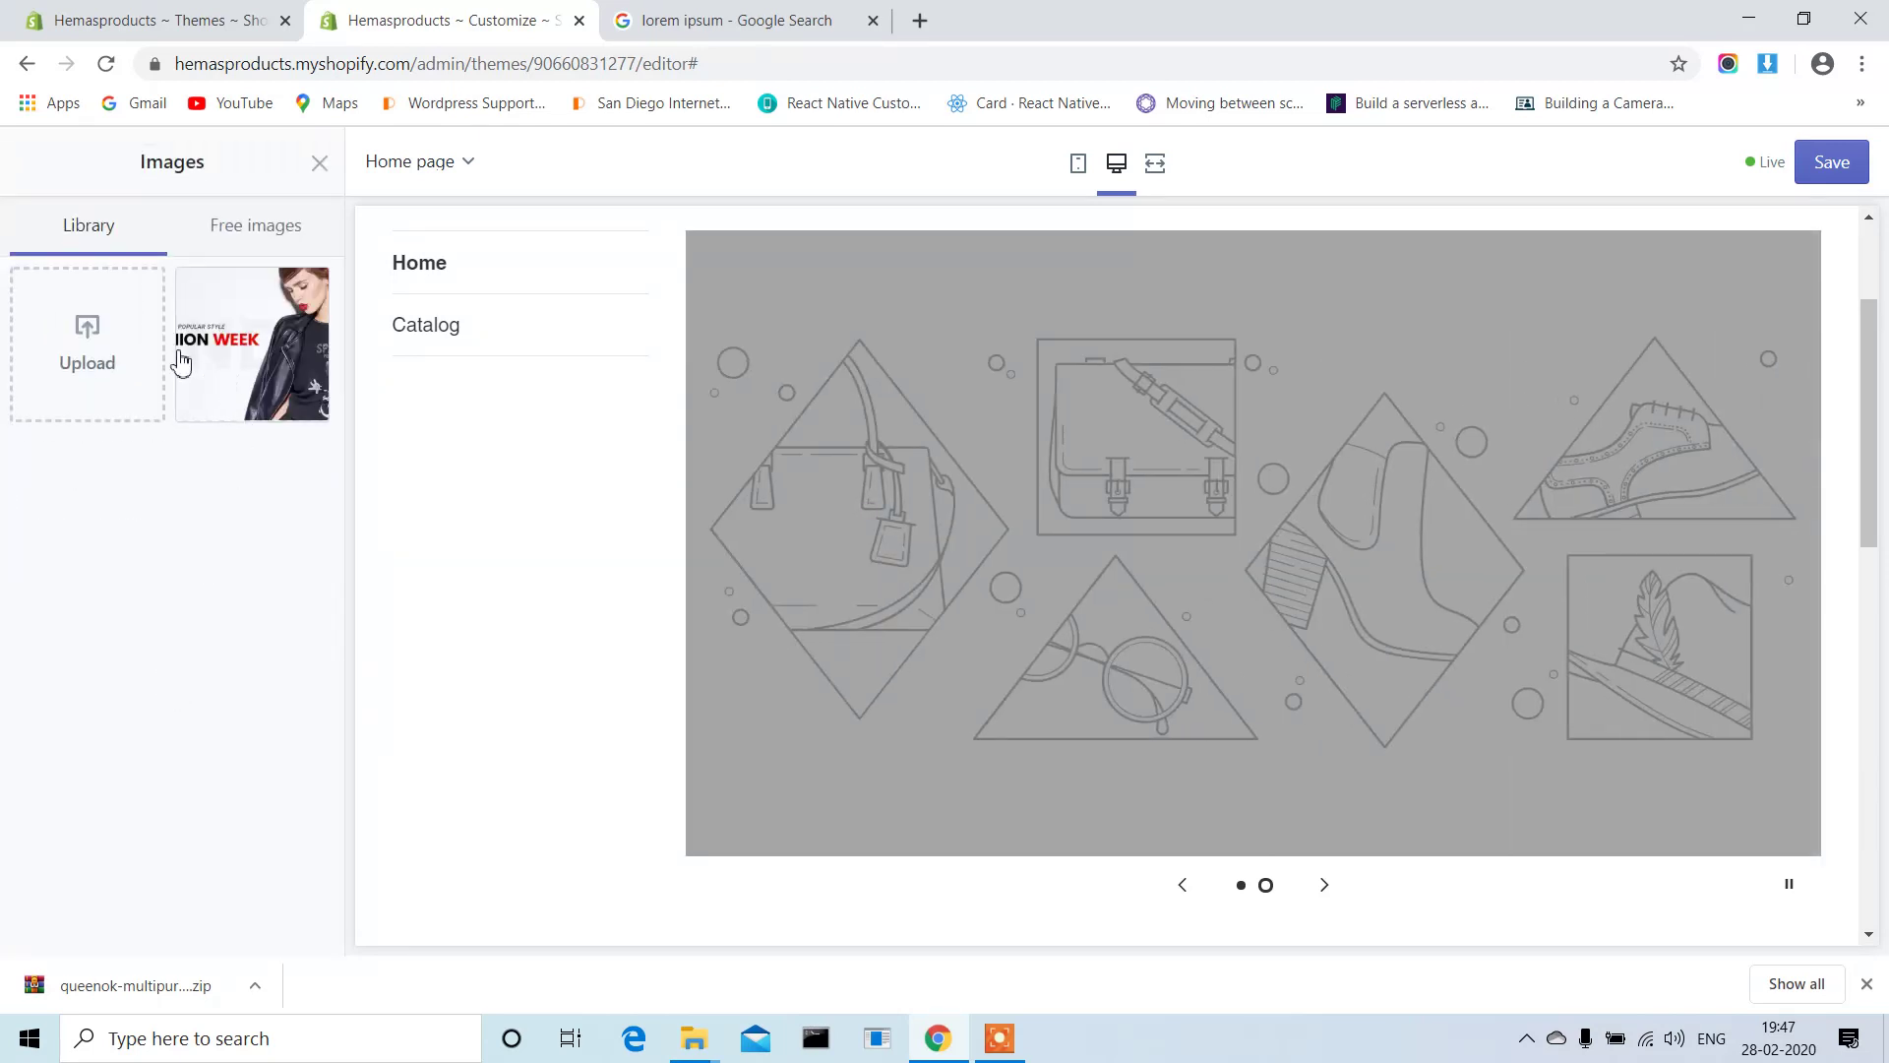
{"action": "left_click", "coordinate": [94, 340]}
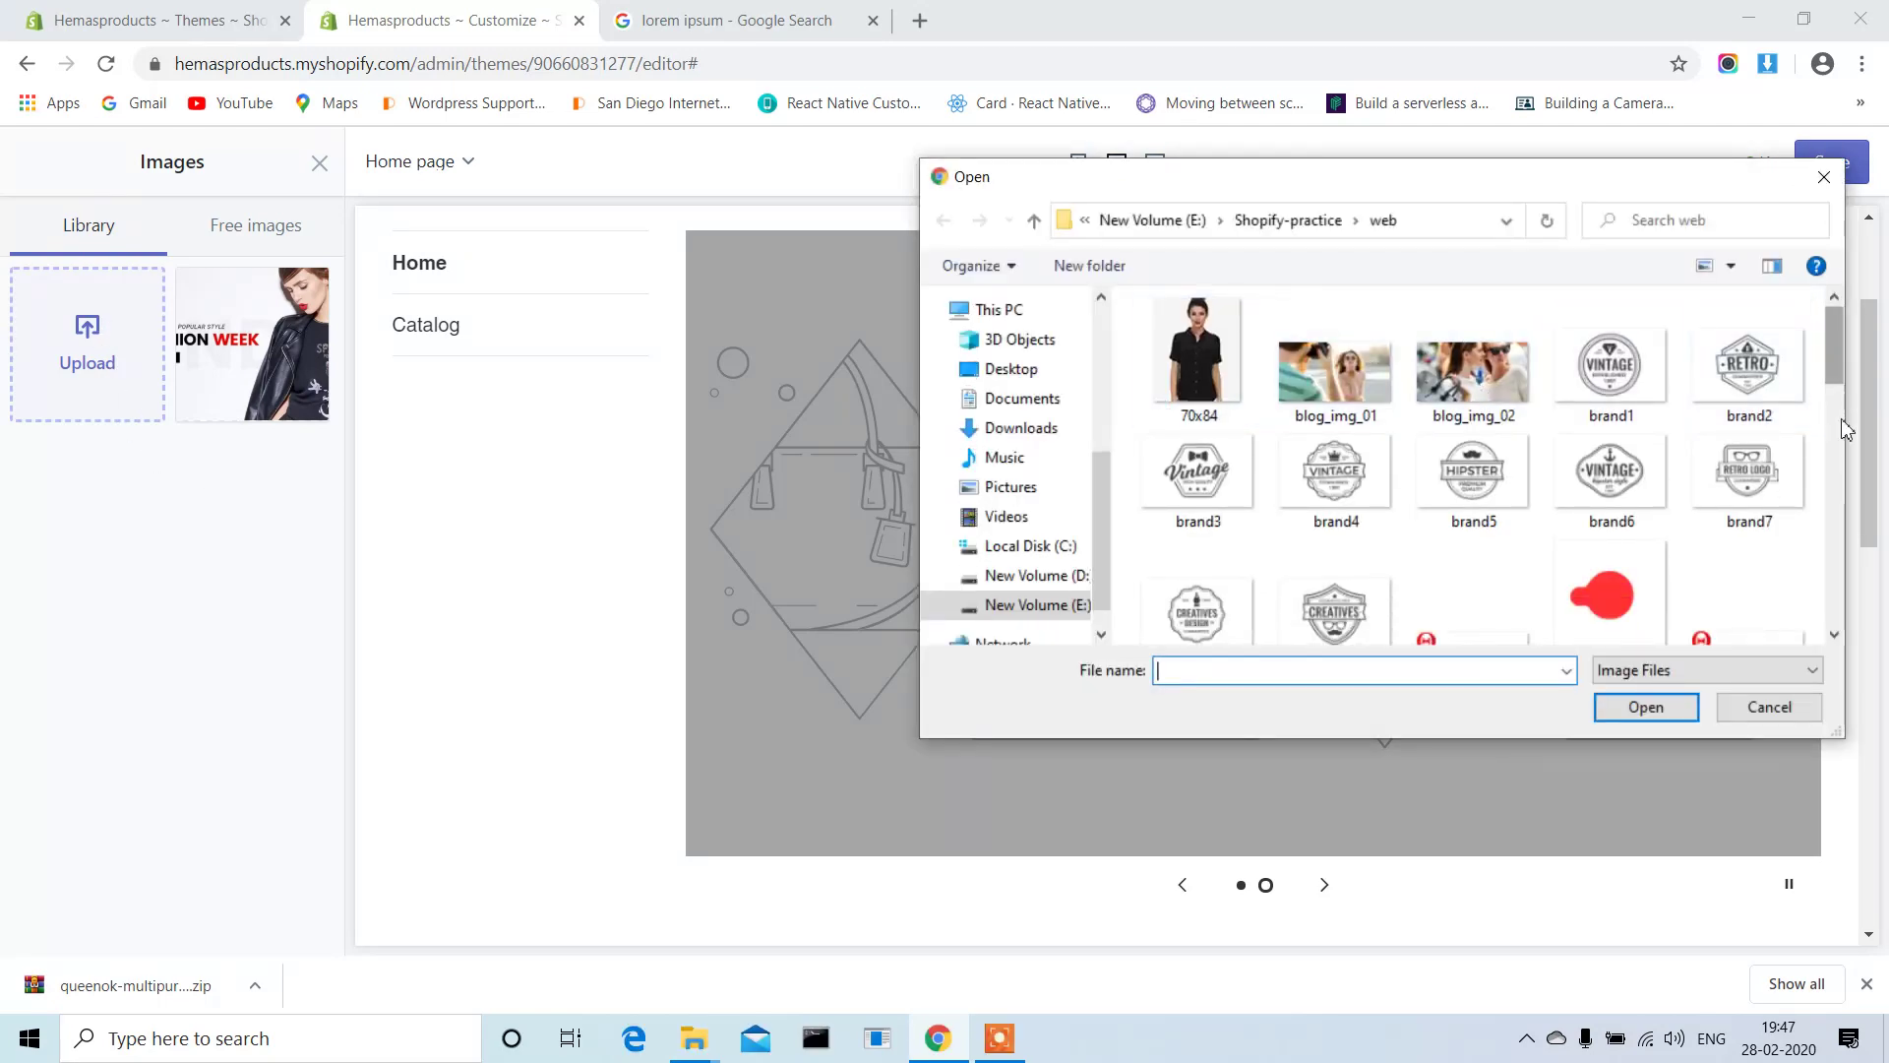
{"action": "left_click", "coordinate": [1836, 443]}
{"action": "double_click", "coordinate": [1339, 418]}
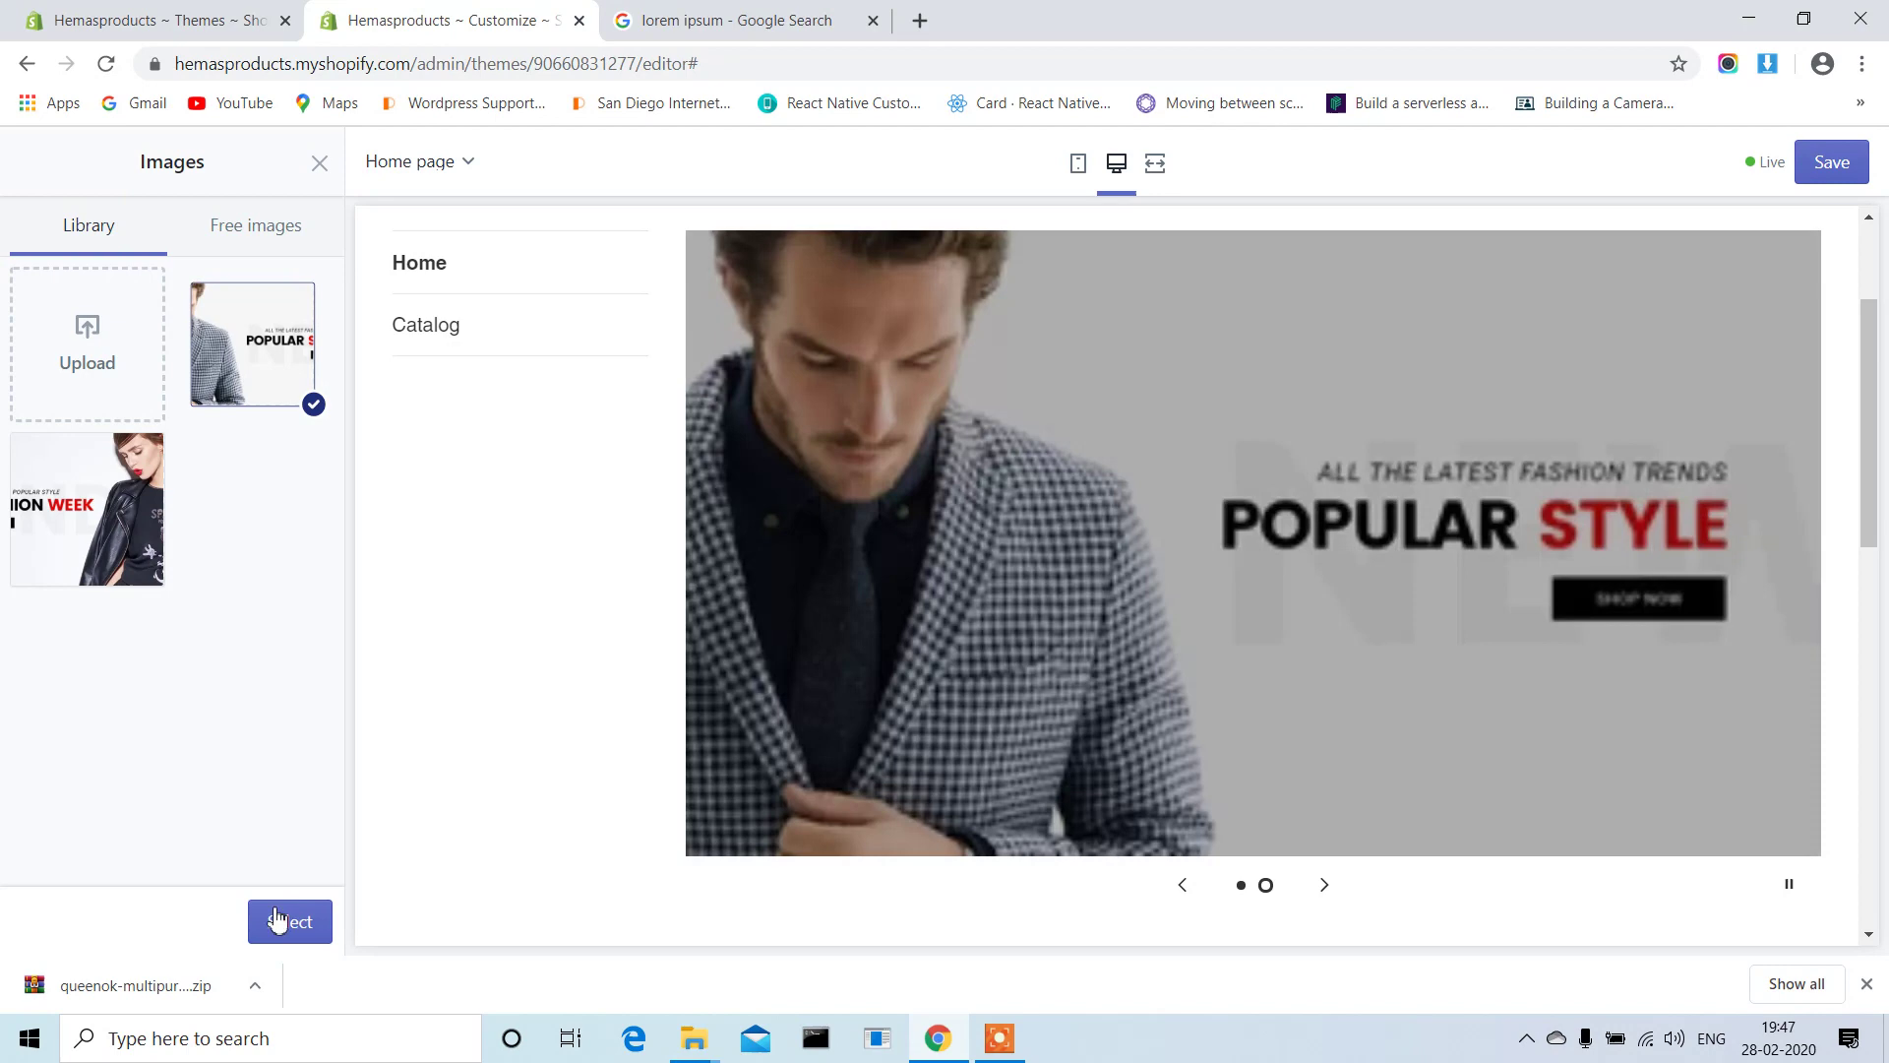
{"action": "left_click", "coordinate": [277, 919]}
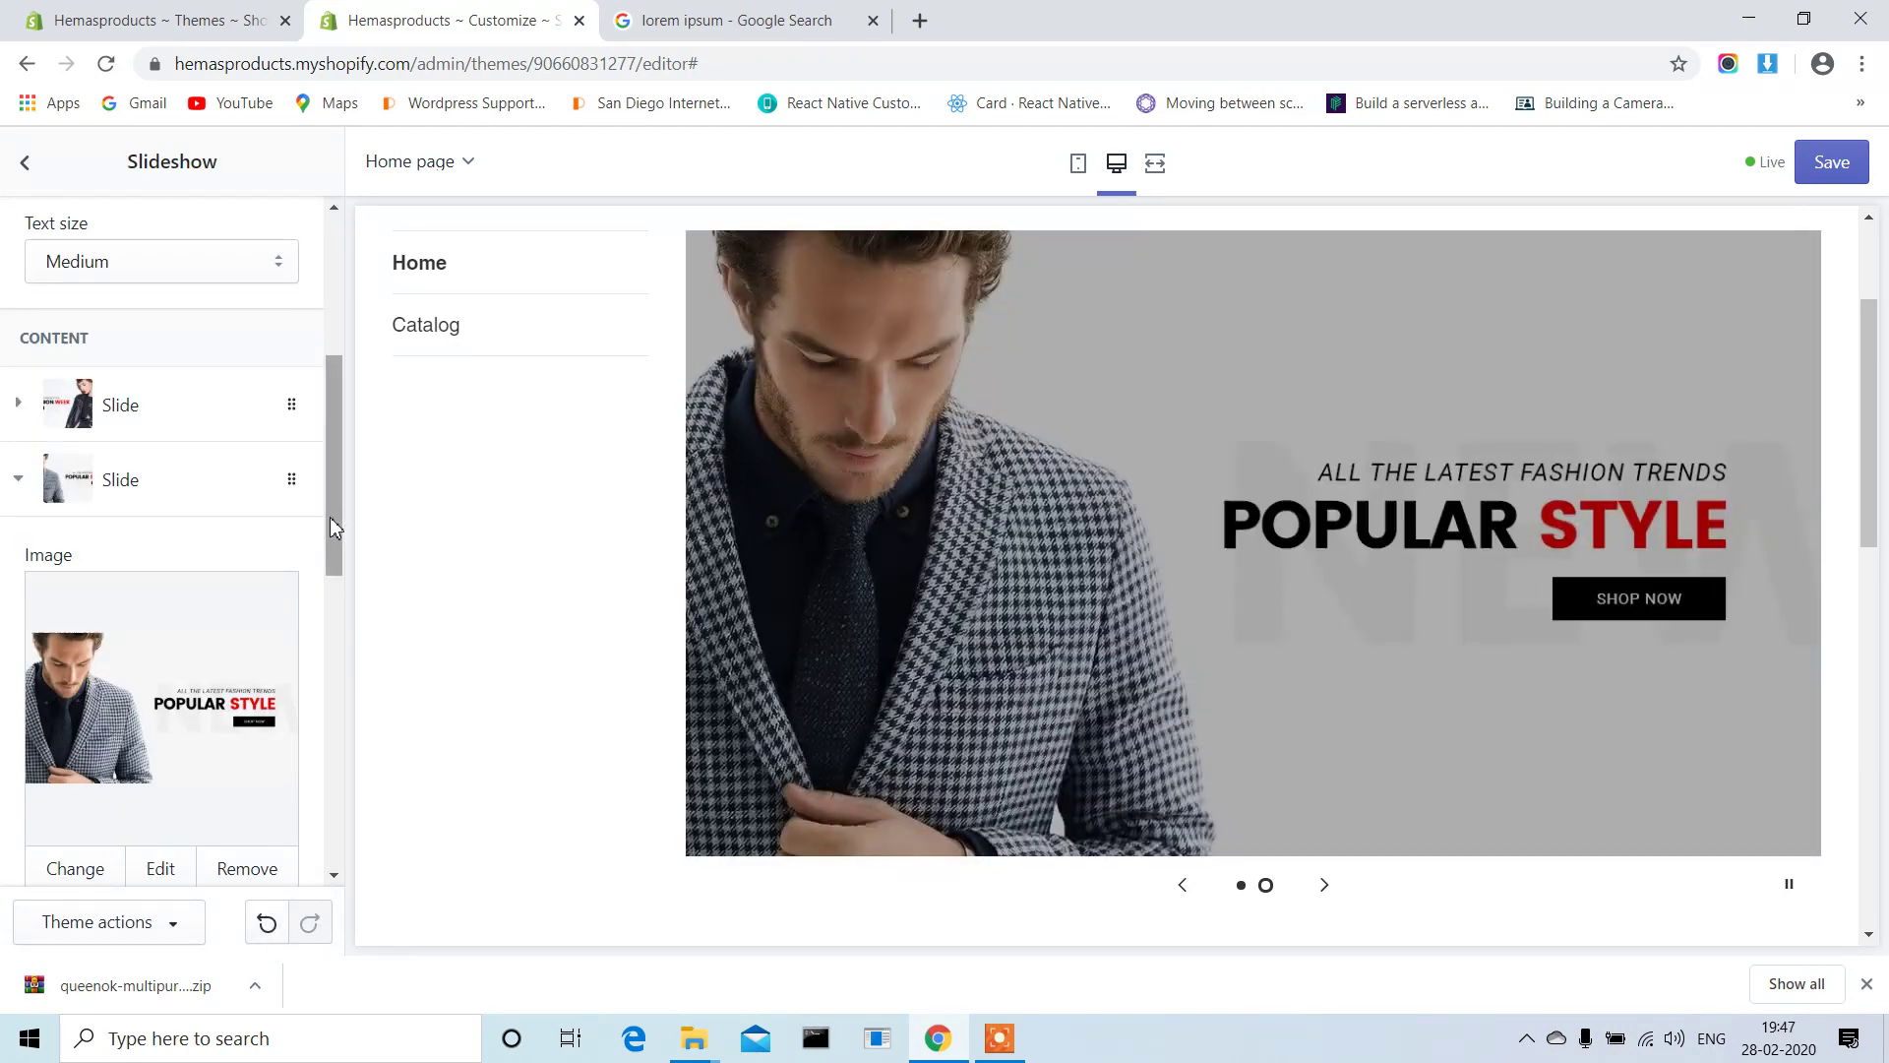
{"action": "scroll", "coordinate": [328, 516], "scroll_direction": "up", "scroll_amount": 3}
{"action": "left_click_drag", "start_coordinate": [341, 474], "coordinate": [344, 566]}
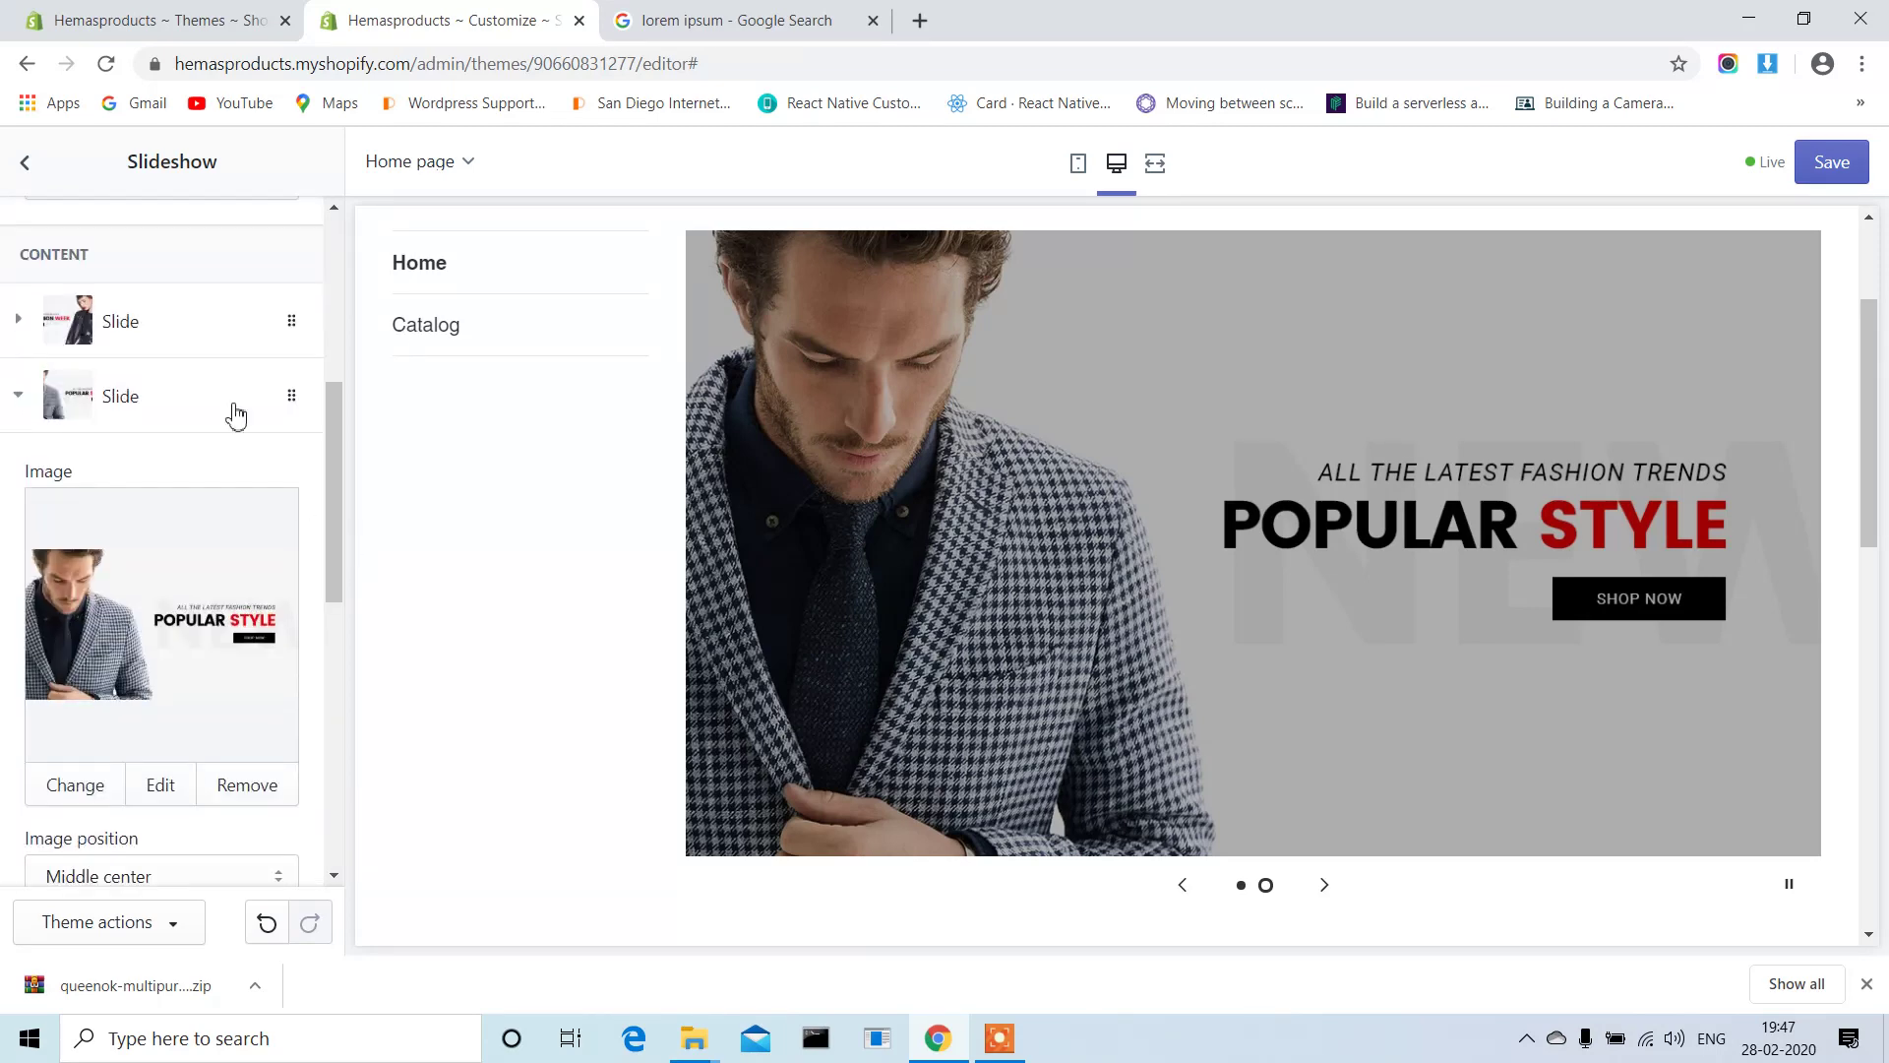
{"action": "scroll", "coordinate": [187, 399], "scroll_direction": "up", "scroll_amount": 3}
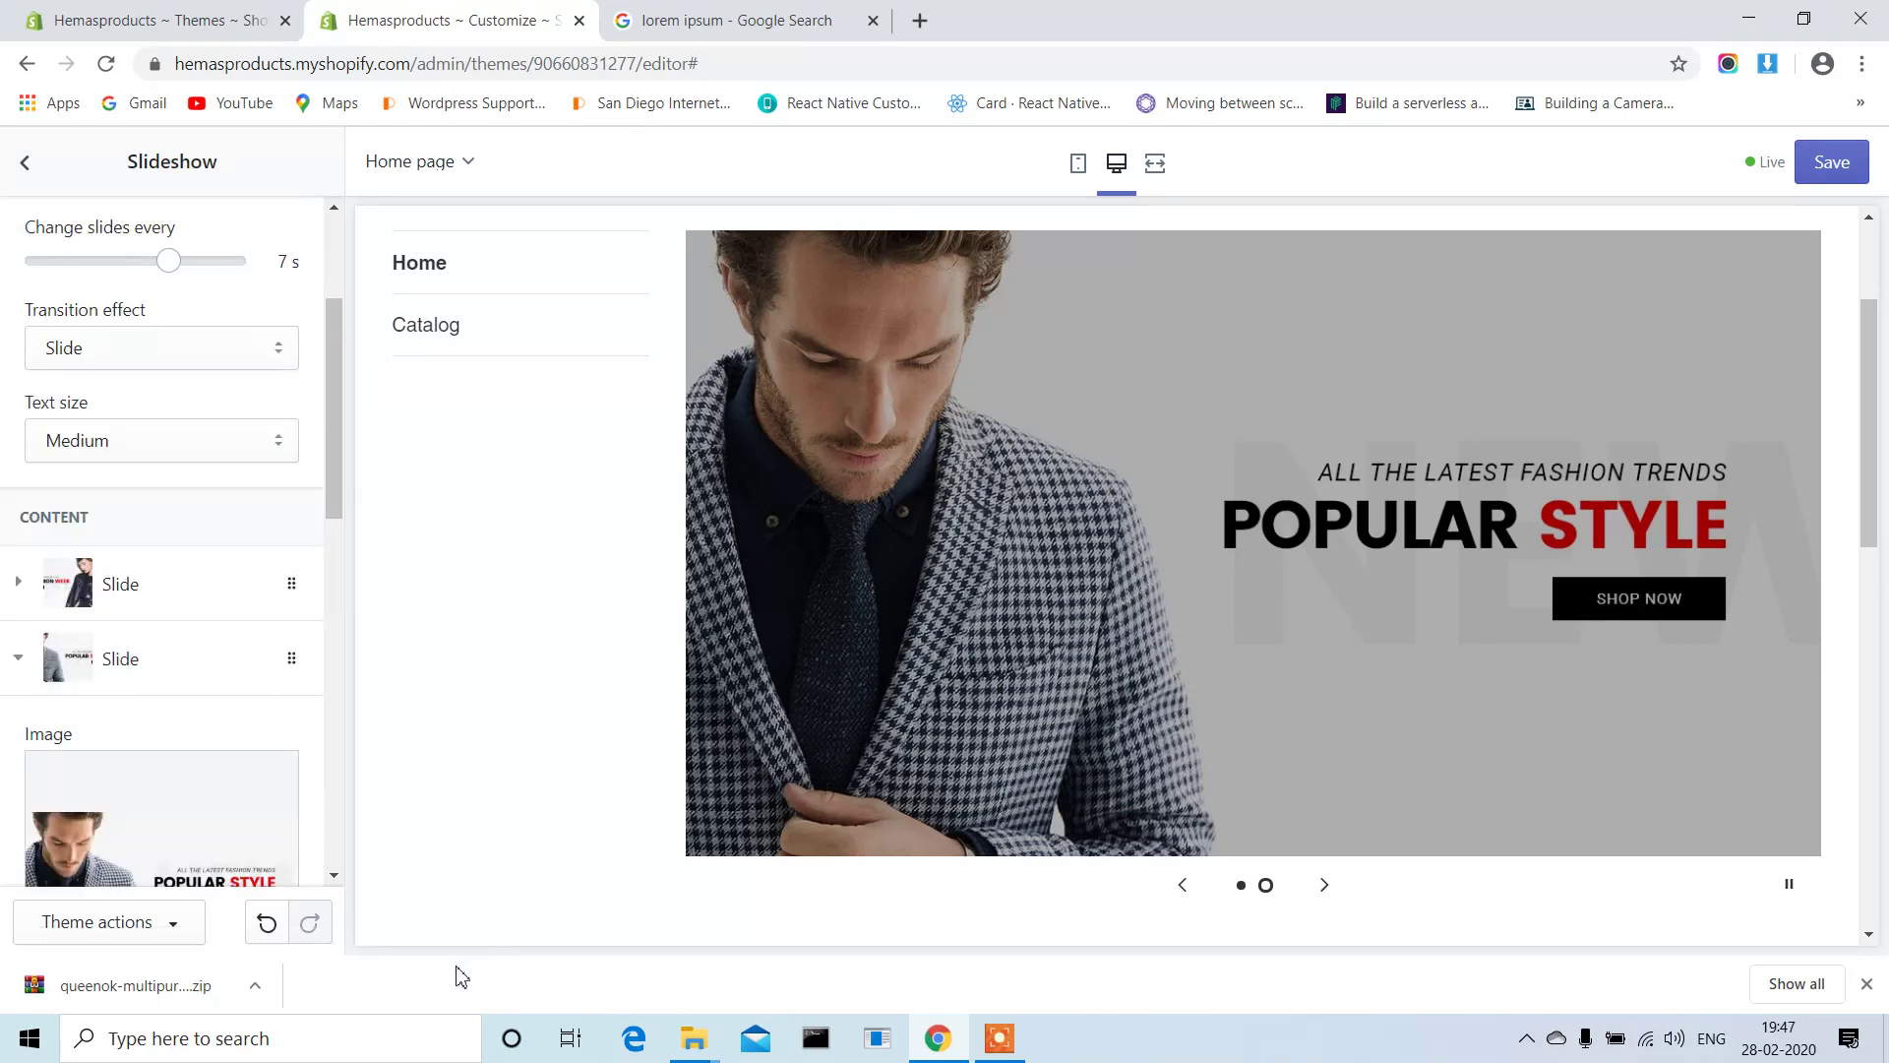